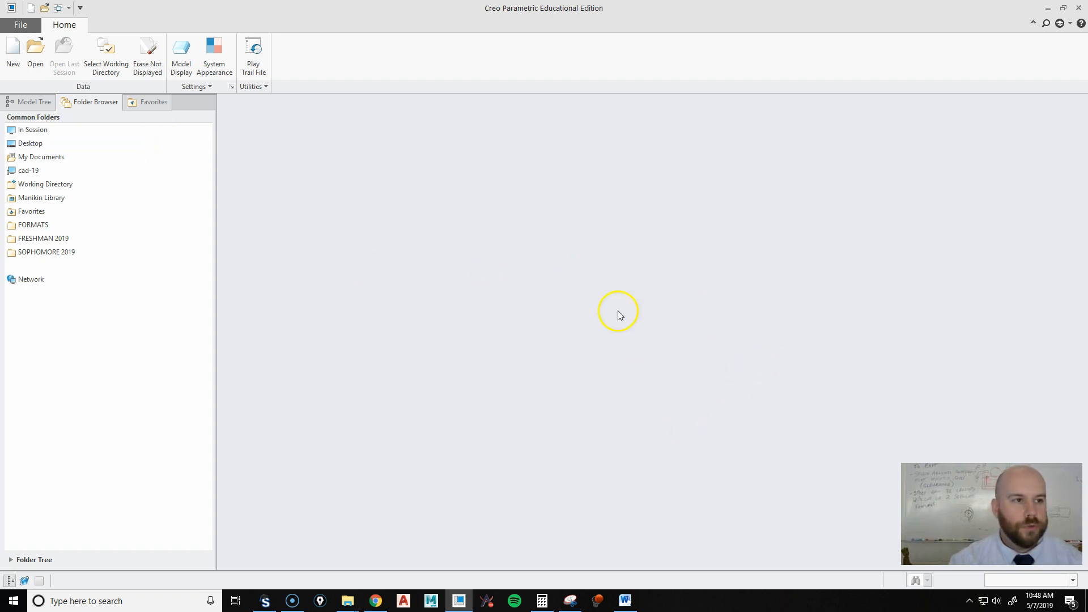
Step: Set the working directory to the FIDGET TOYS folder inside C:\Curriculum
left_click(108, 59)
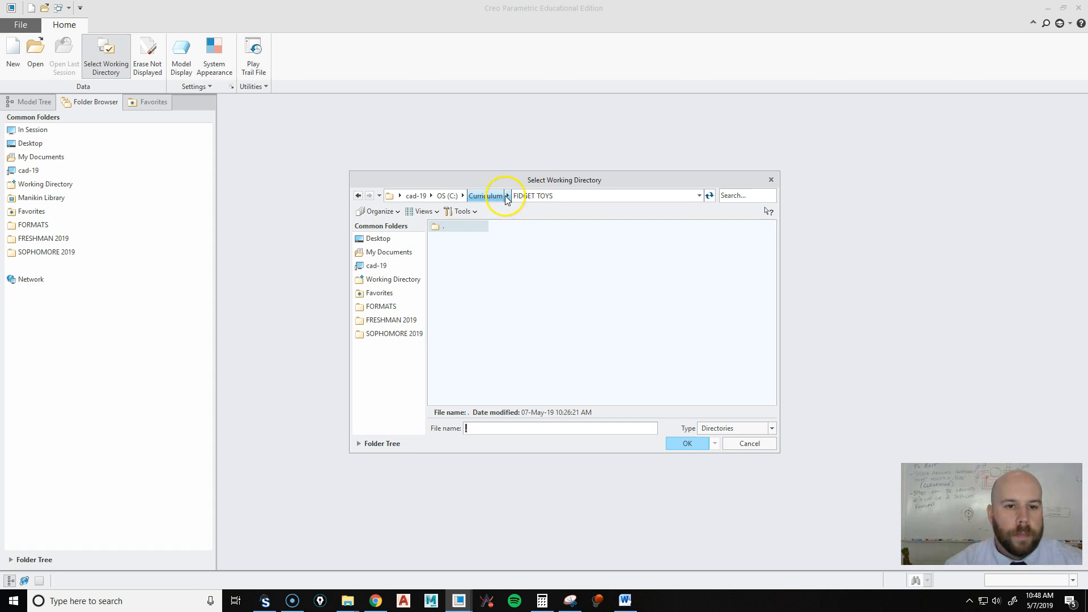
left_click(529, 198)
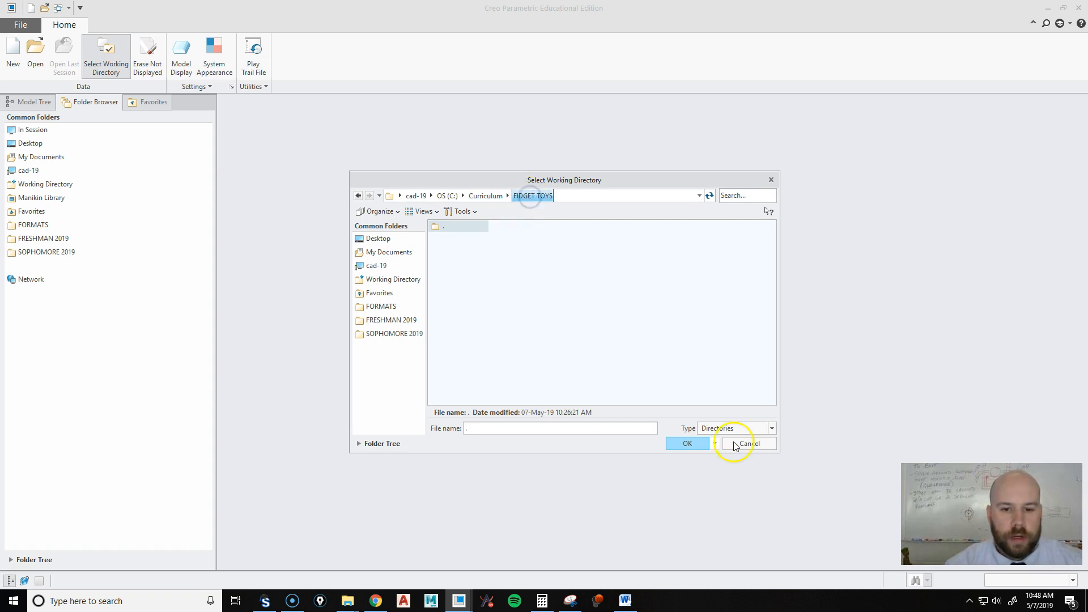
left_click(688, 444)
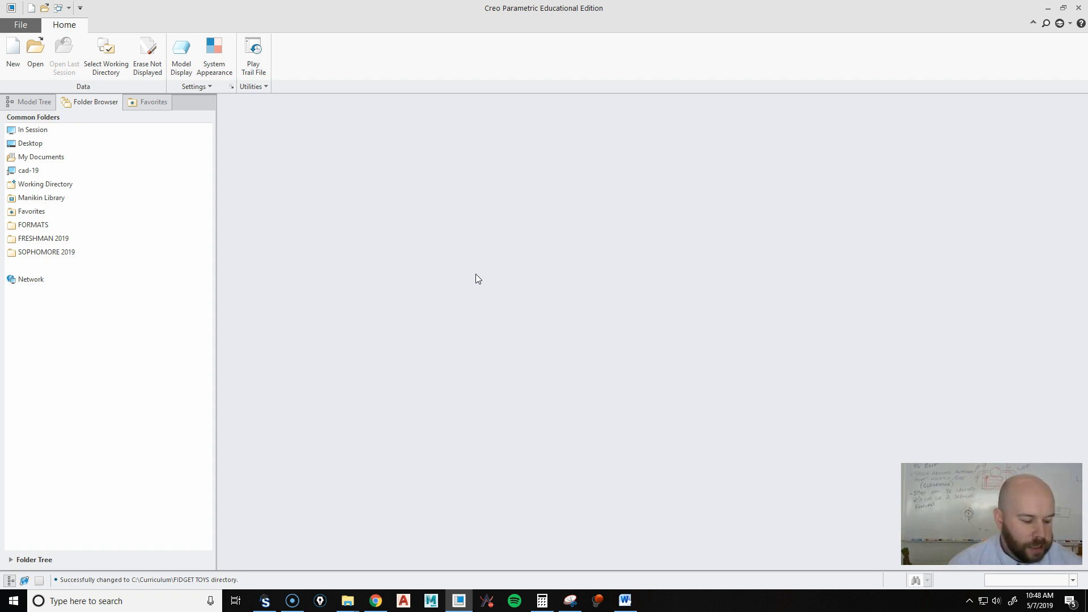
Step: Open fidget-toy-1.prt and examine its ring of linked beads from several angles, including the standard top view
key("ctrl+o")
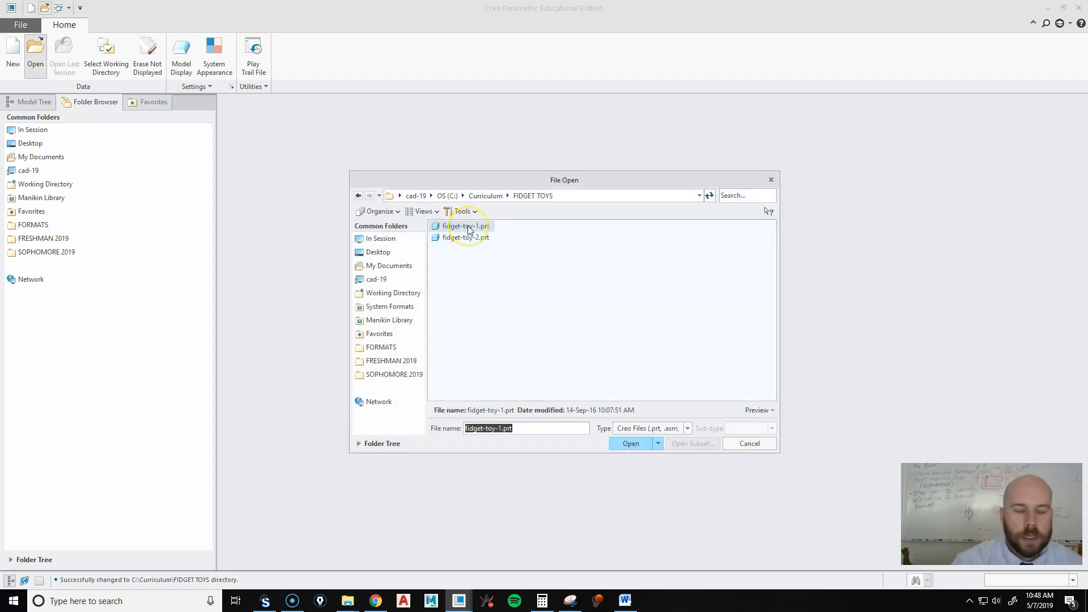
double_click(468, 227)
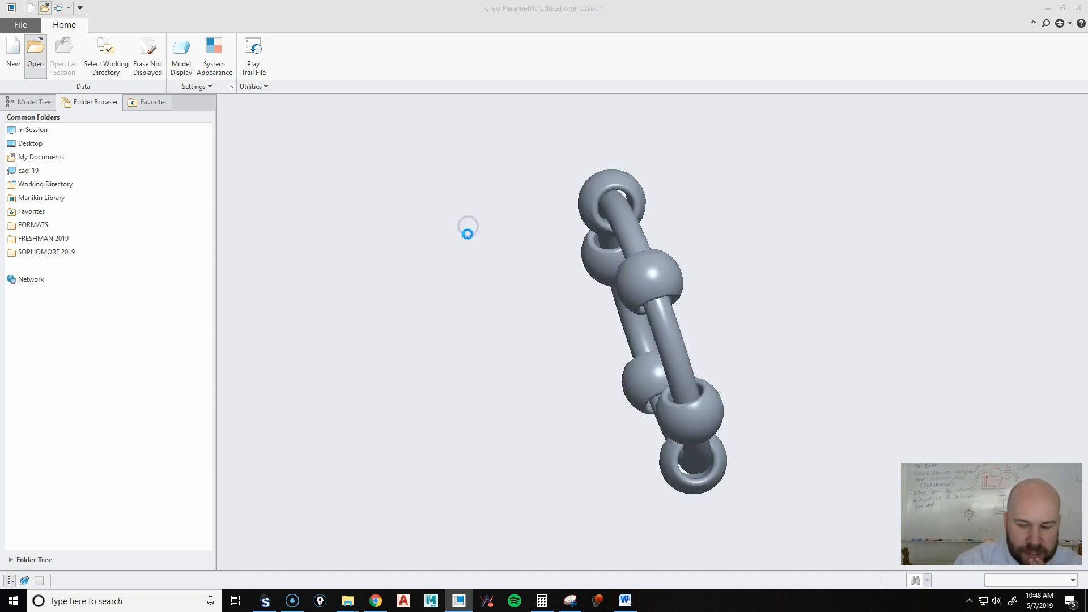
middle_click_drag(624, 312, 705, 304)
scroll(374, 270, "up", 3)
scroll(507, 264, "down", 3)
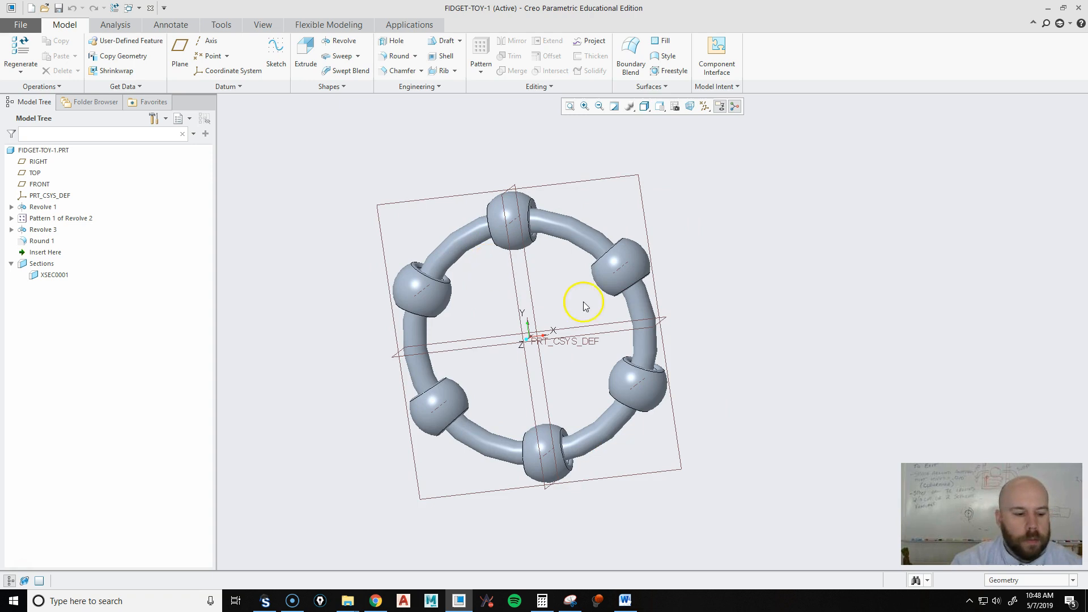
mouse_move(425, 272)
middle_mouse_down()
mouse_move(434, 250)
mouse_move(430, 286)
middle_mouse_up()
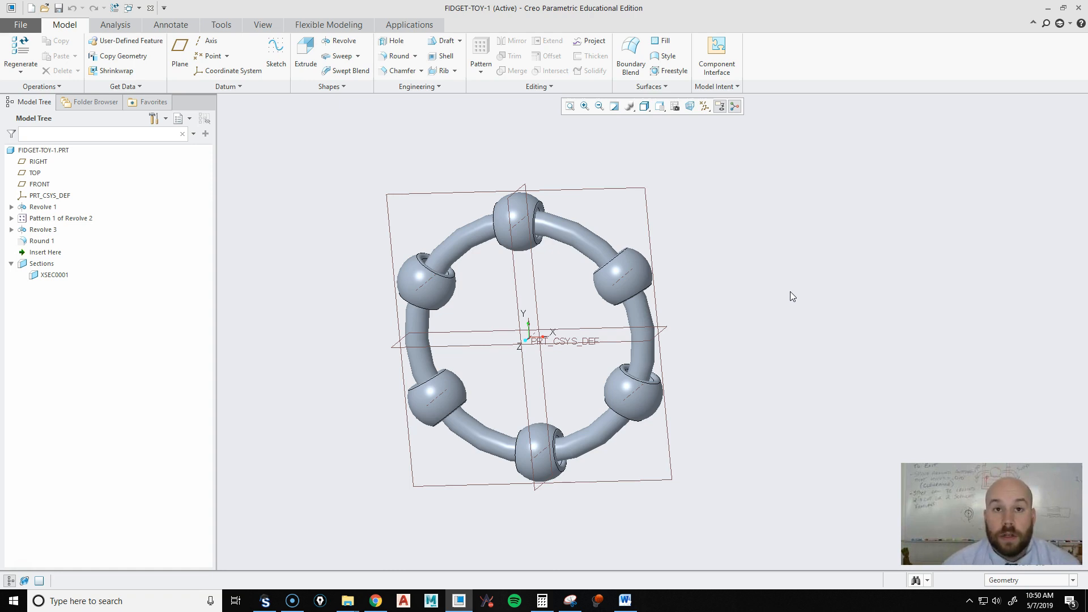
mouse_move(601, 287)
middle_mouse_down()
mouse_move(590, 299)
mouse_move(624, 408)
mouse_move(608, 403)
middle_mouse_up()
left_click(661, 107)
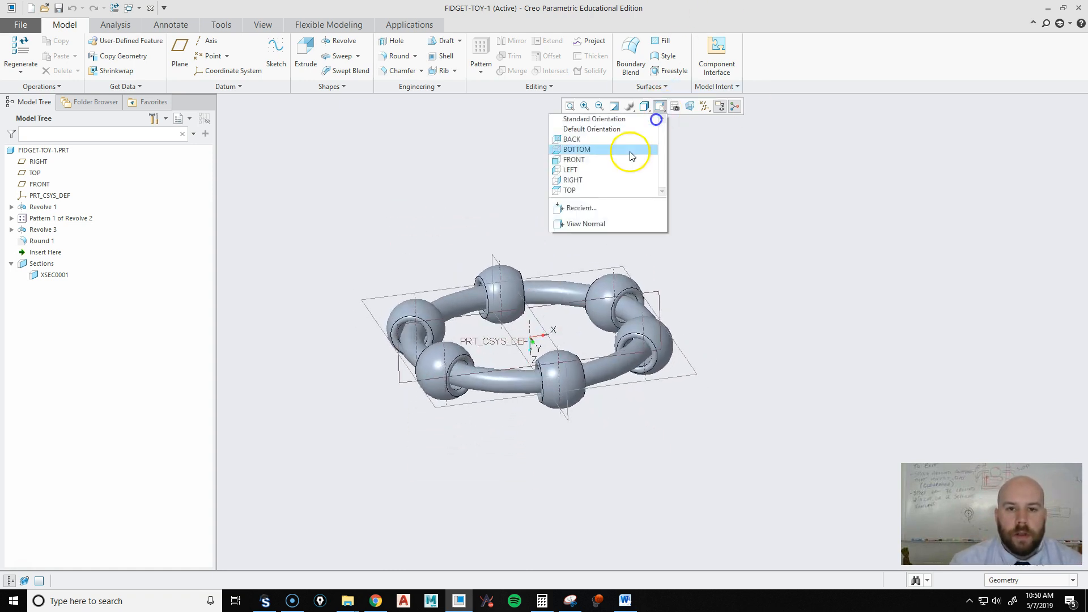
left_click(590, 179)
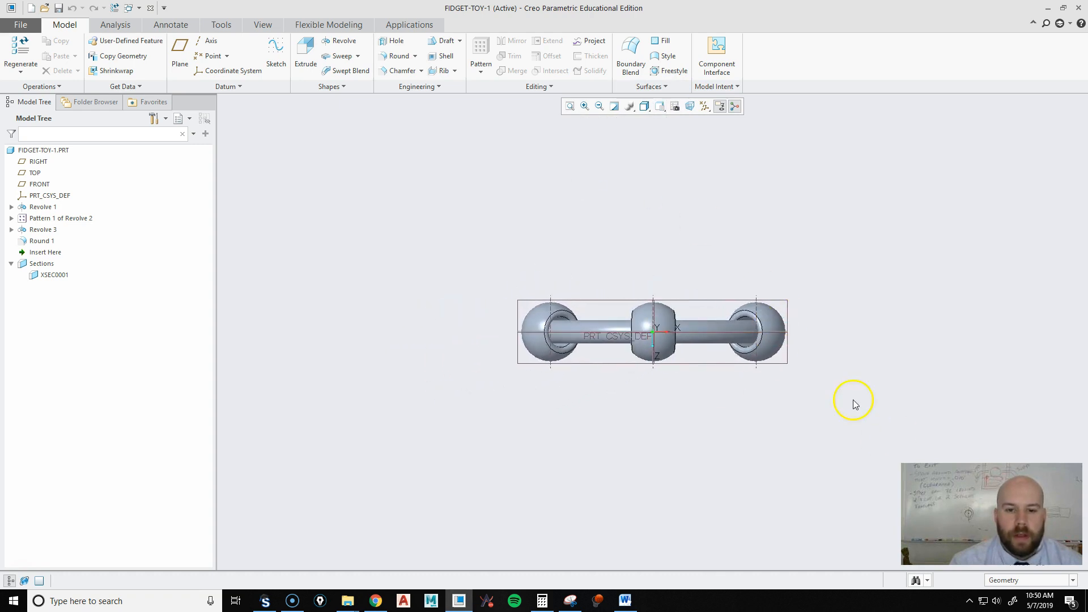
scroll(602, 363, "up", 5)
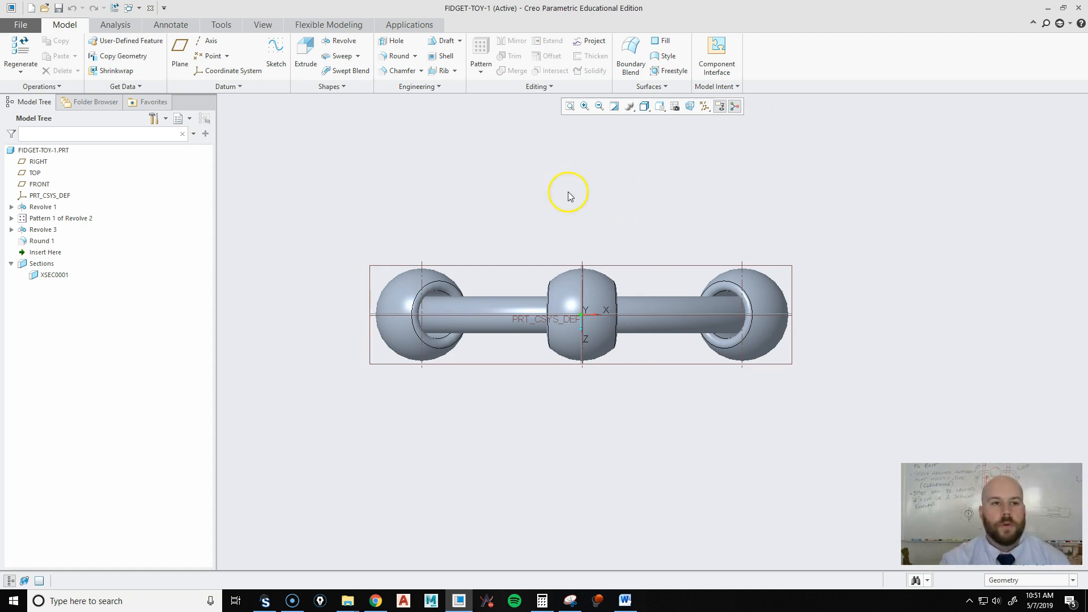
Step: Close the fidget toy model and create a new solid part named spinner from the default template
left_click(151, 8)
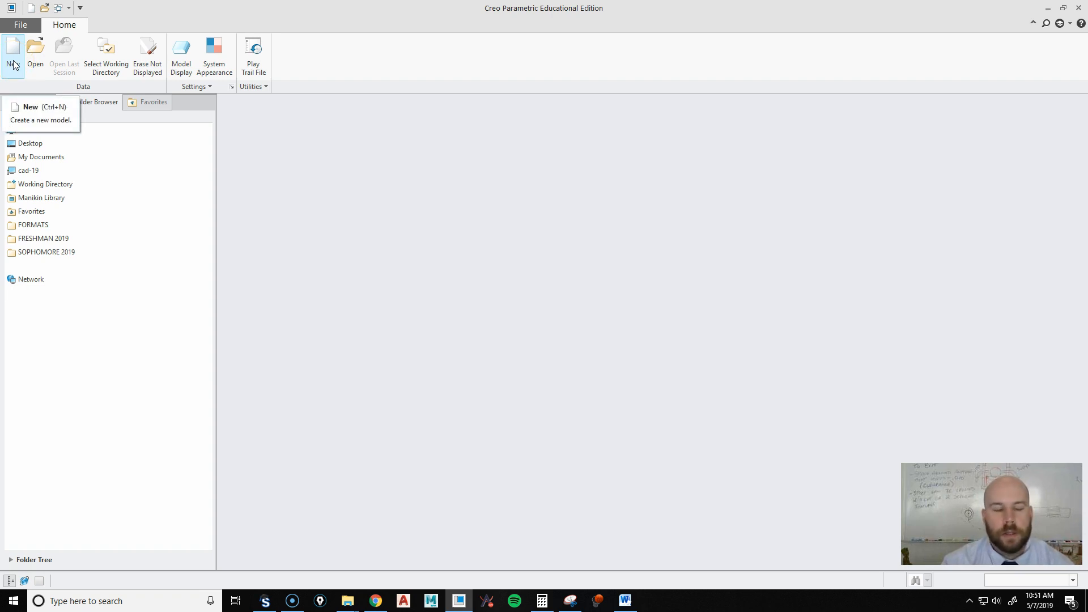
left_click(14, 65)
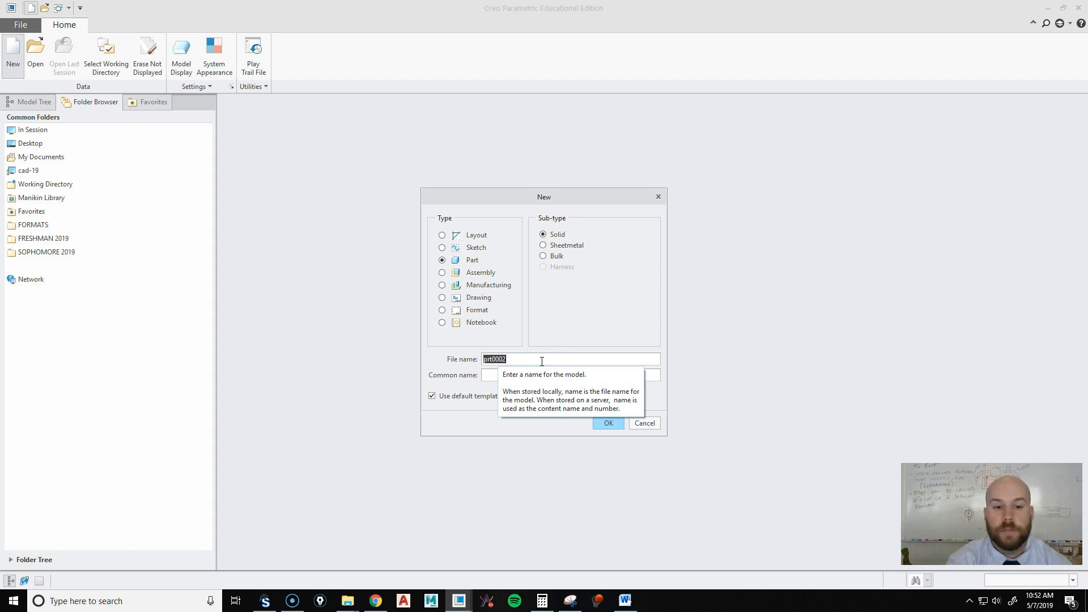
type("spinner")
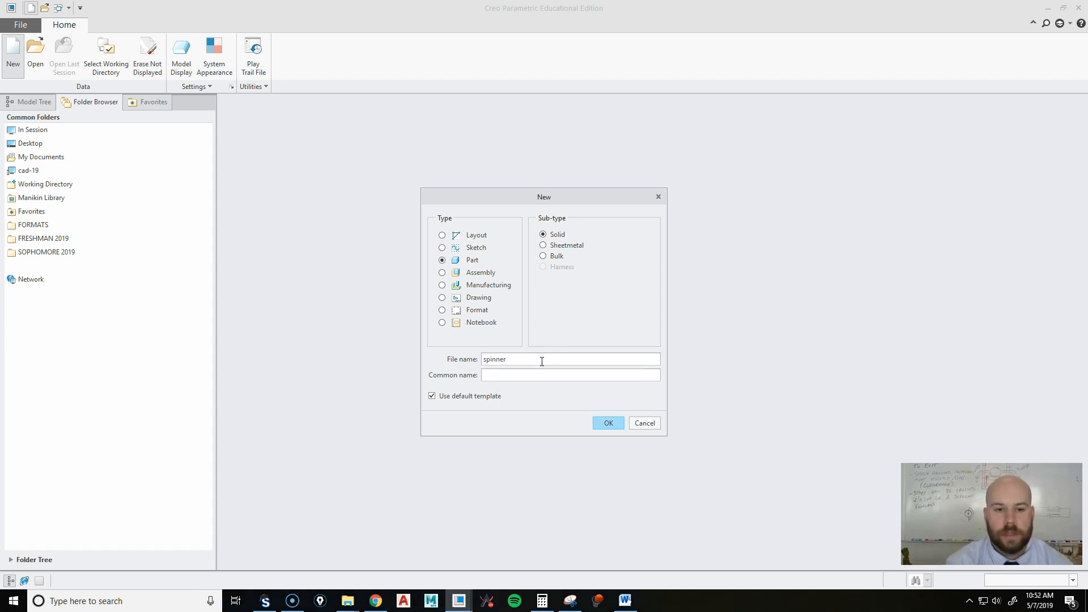
key("Return")
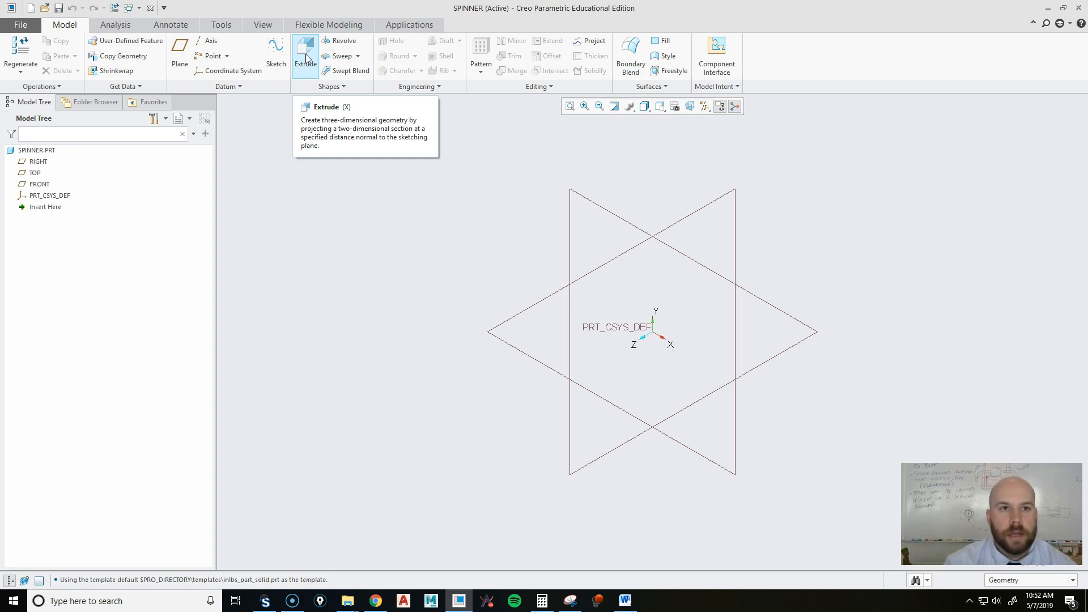
Step: Start an Extrude on the FRONT plane and sketch a center rectangle about 302 wide by 99 high at the origin
left_click(306, 59)
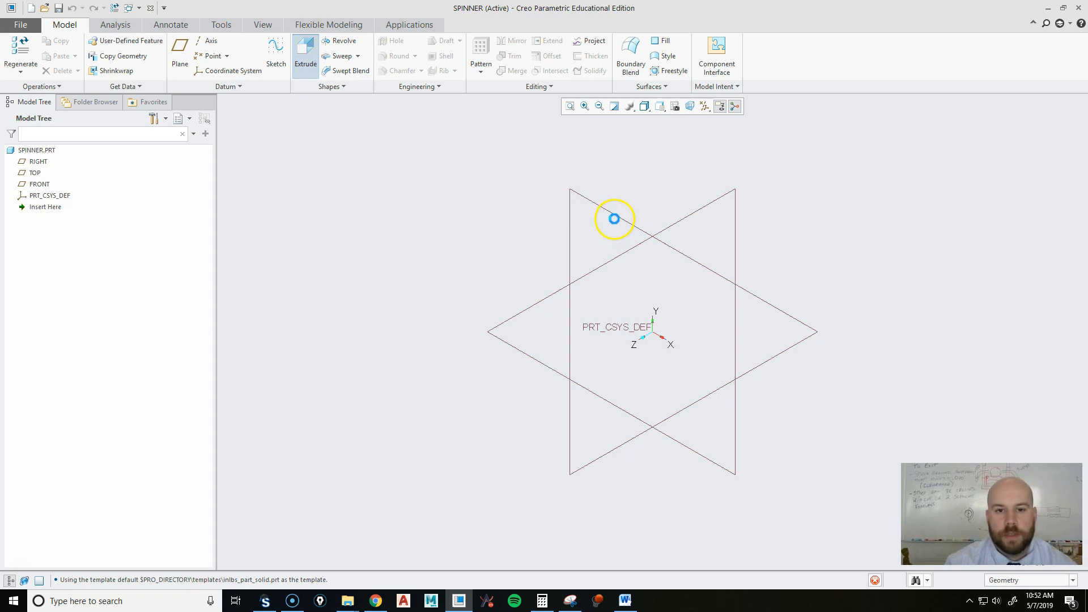
left_click(618, 223)
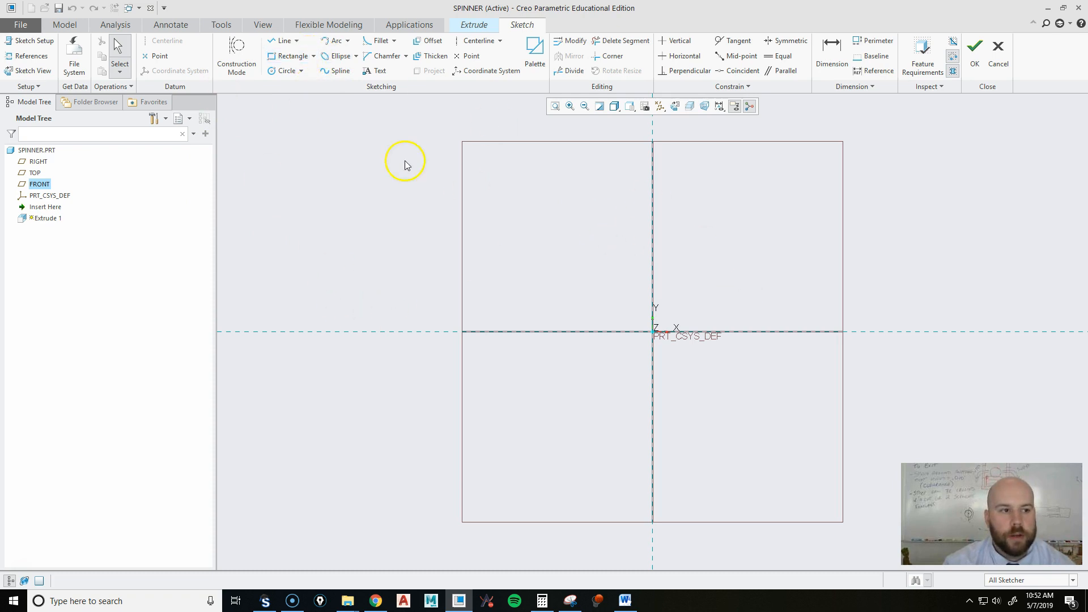
left_click(313, 57)
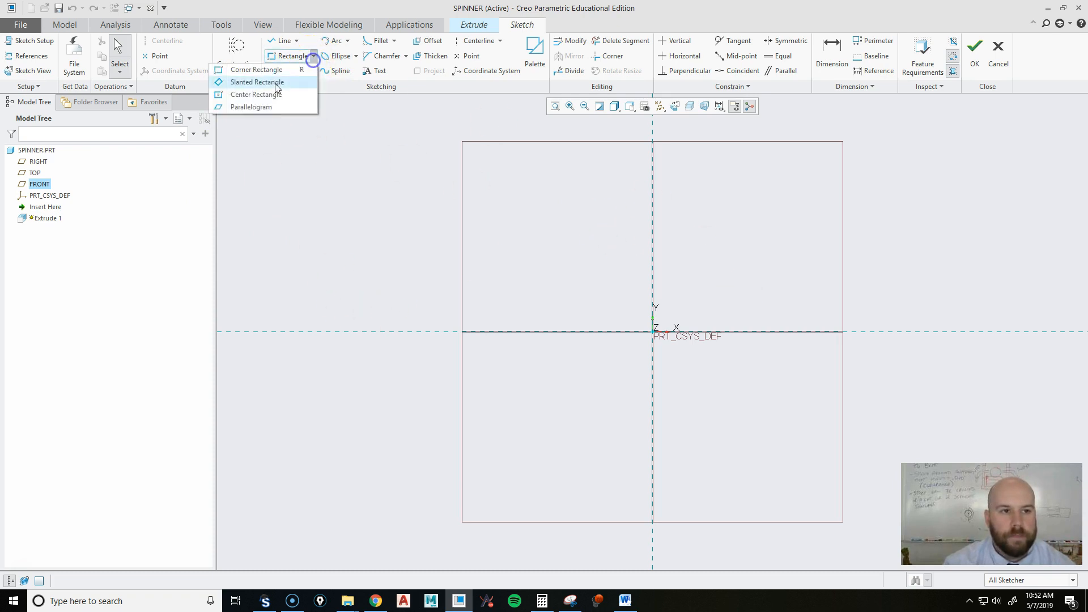
left_click(253, 95)
left_click(656, 332)
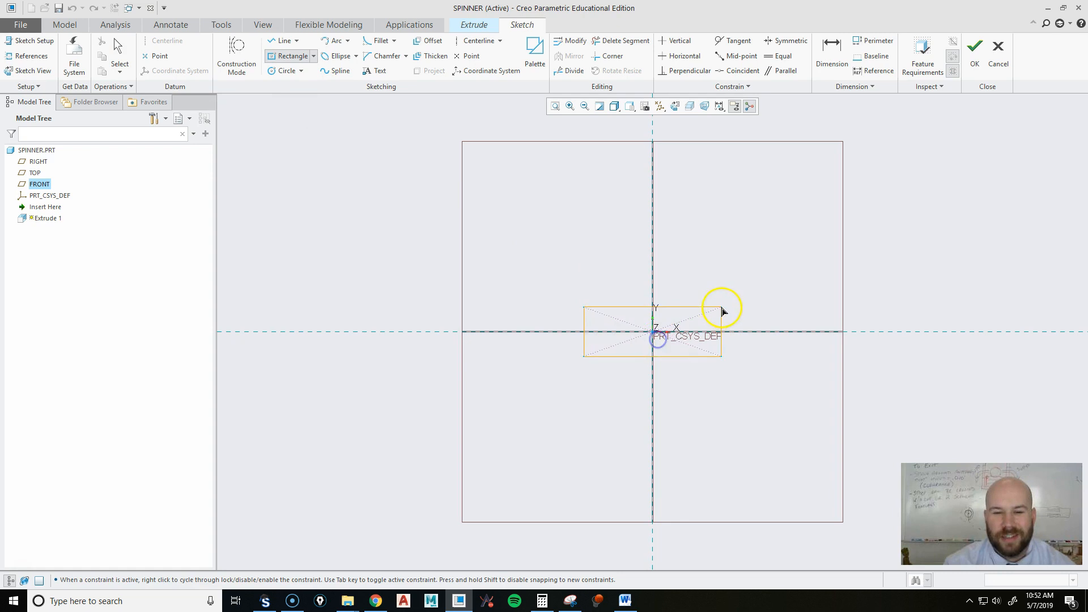
left_click(766, 295)
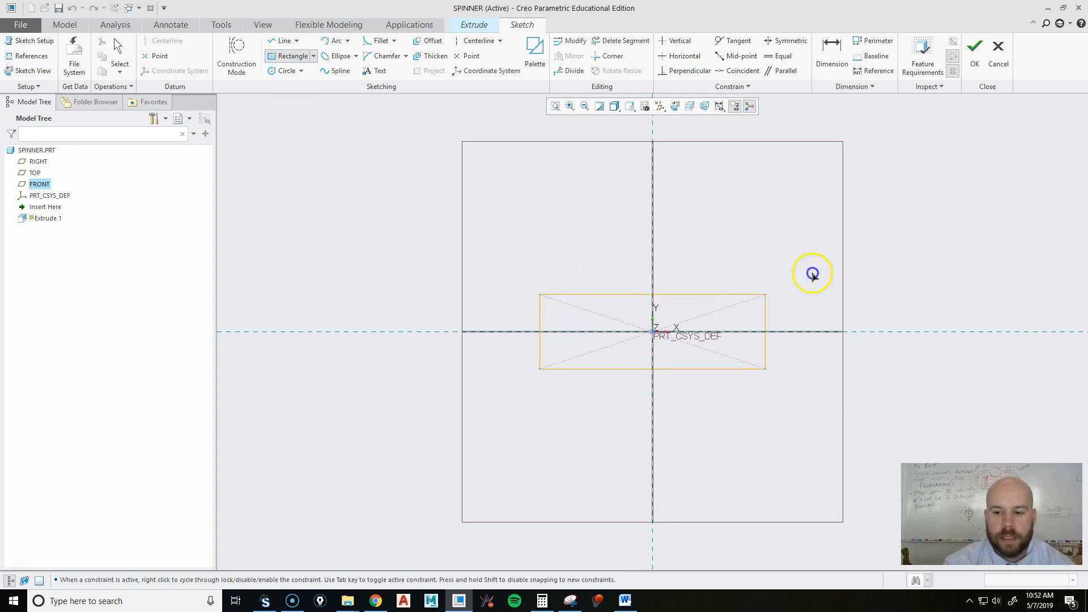
middle_click(813, 275)
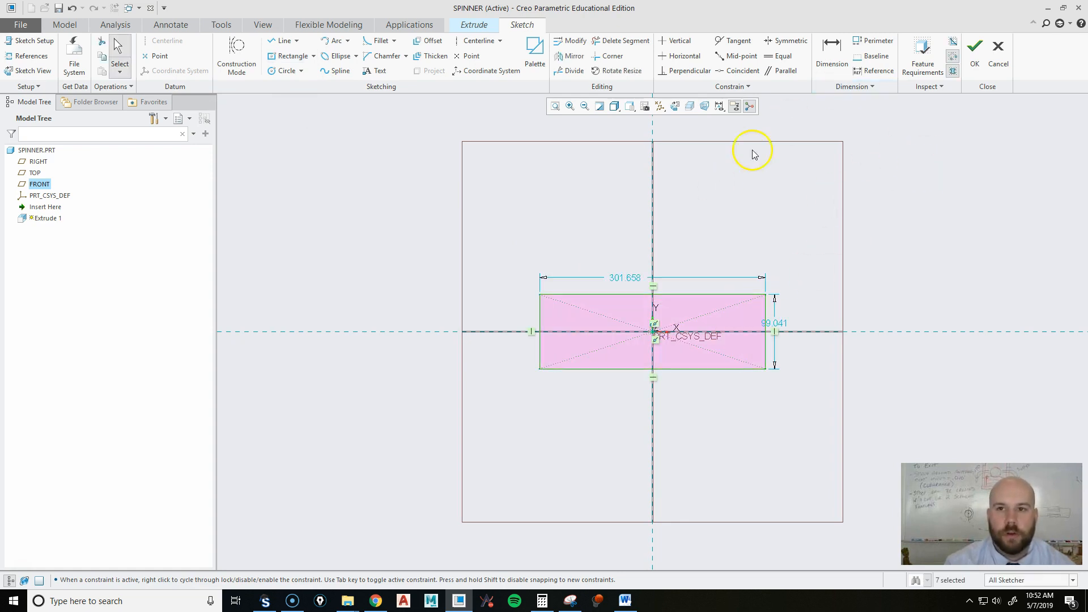
left_click(832, 52)
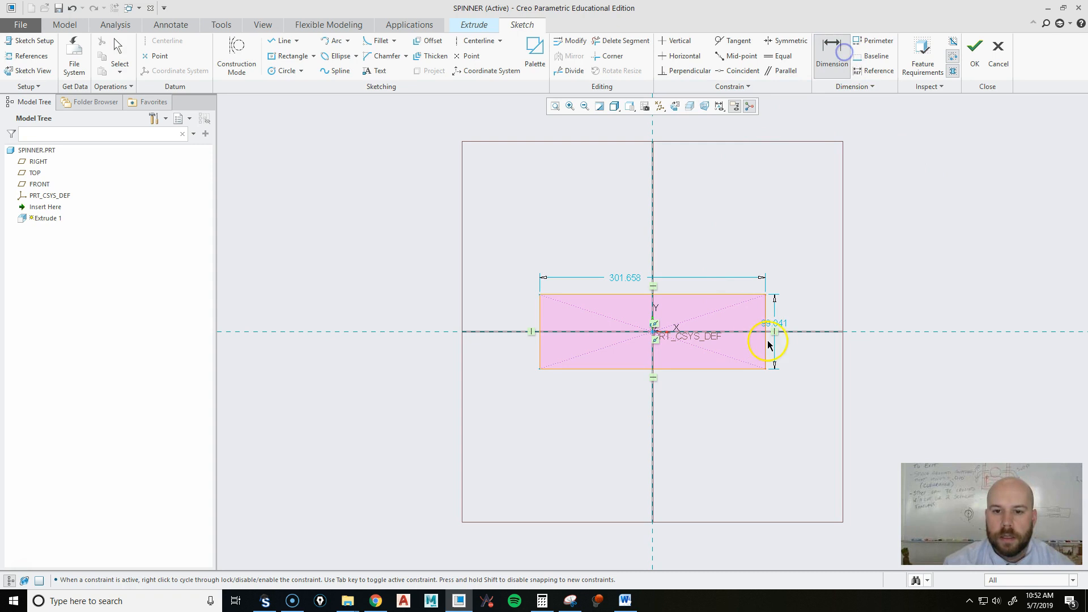
middle_click(825, 248)
left_click(777, 327)
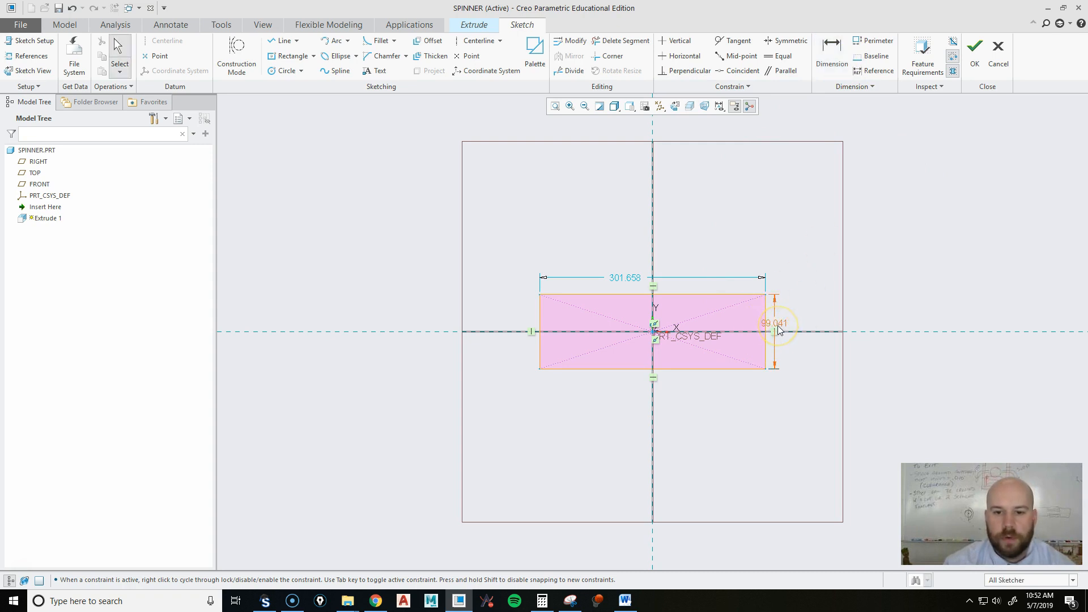
double_click(779, 328)
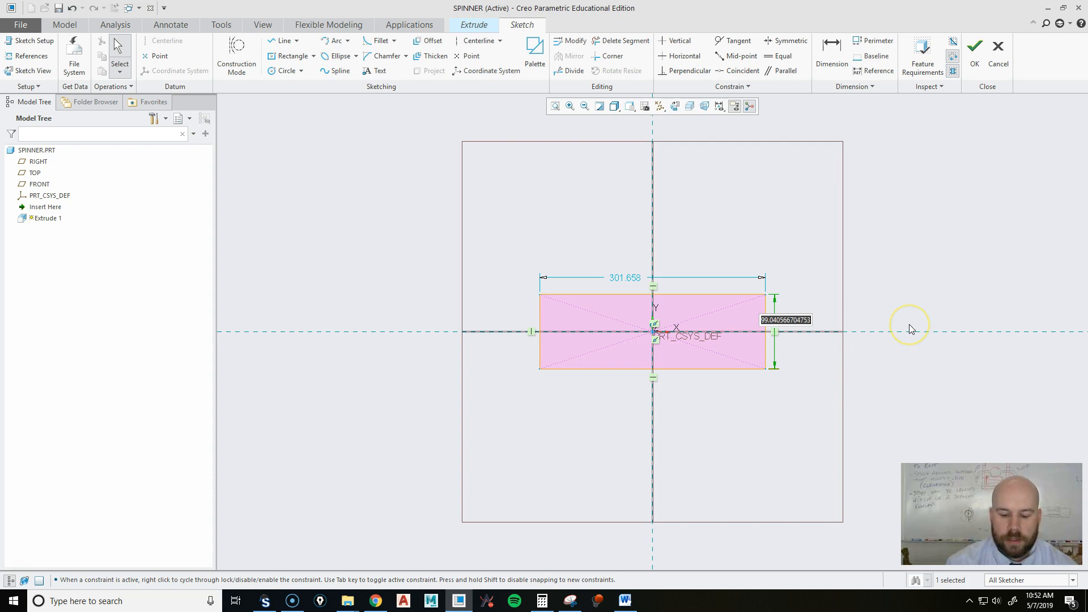
key("Return")
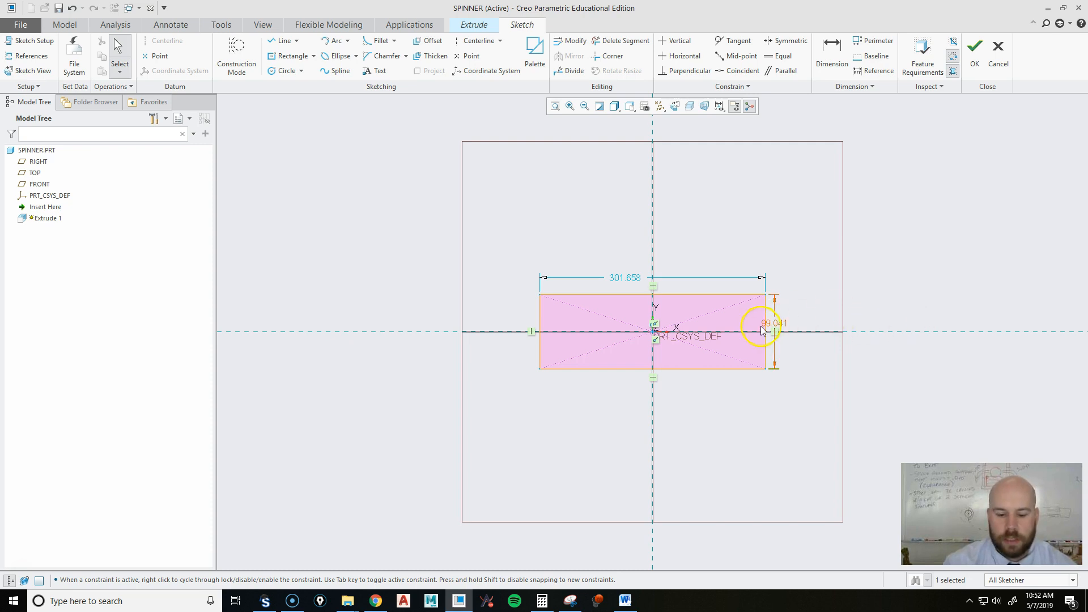
Step: Set the rectangle's height to 1.0 and its width to 2.0, and finish the sketch
double_click(777, 324)
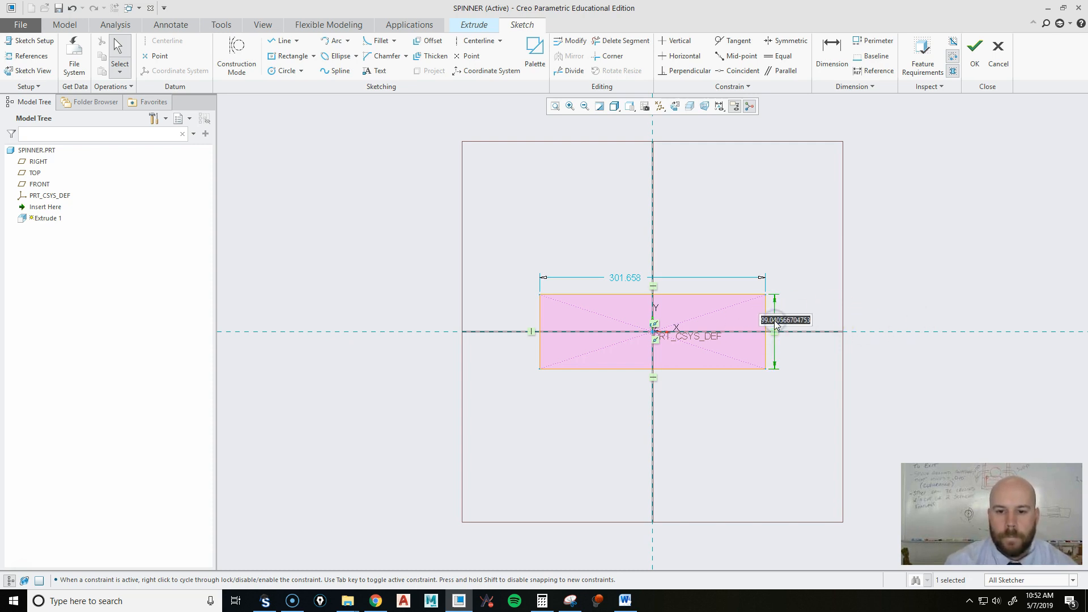
type("10")
key("Return")
double_click(638, 316)
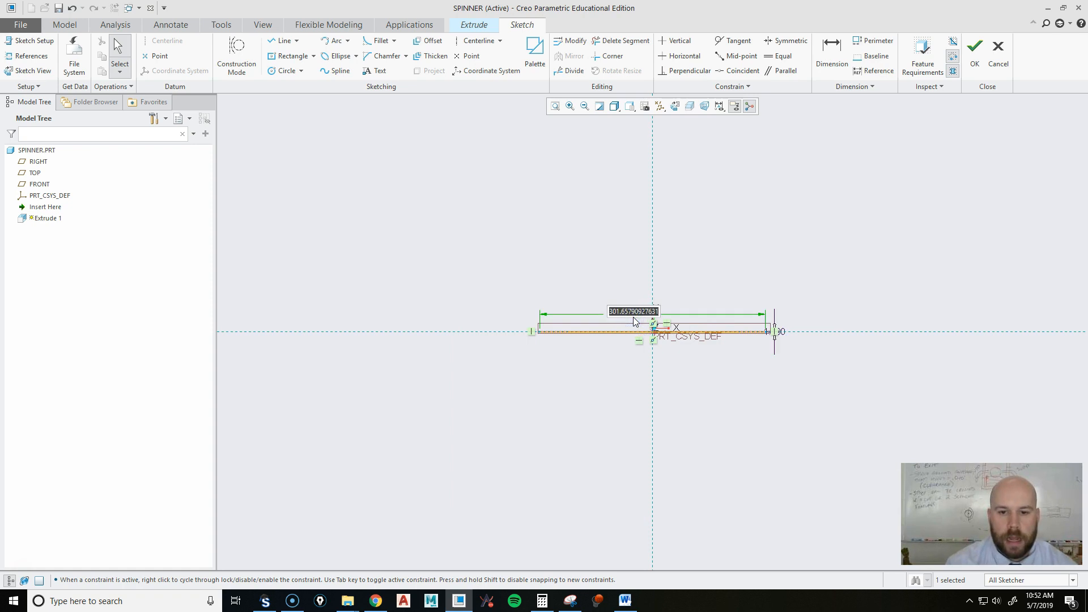
type("20")
key("Return")
left_click(975, 50)
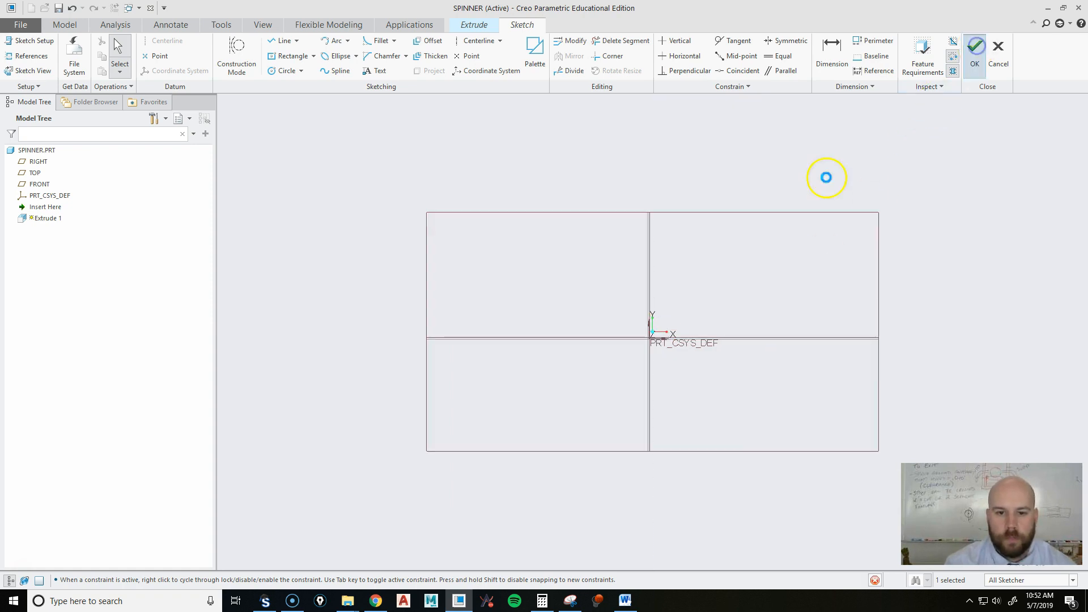
Step: Extrude the rectangle symmetrically on both sides of the sketch plane with a total depth of 2 and complete the feature
middle_click_drag(692, 250, 492, 339)
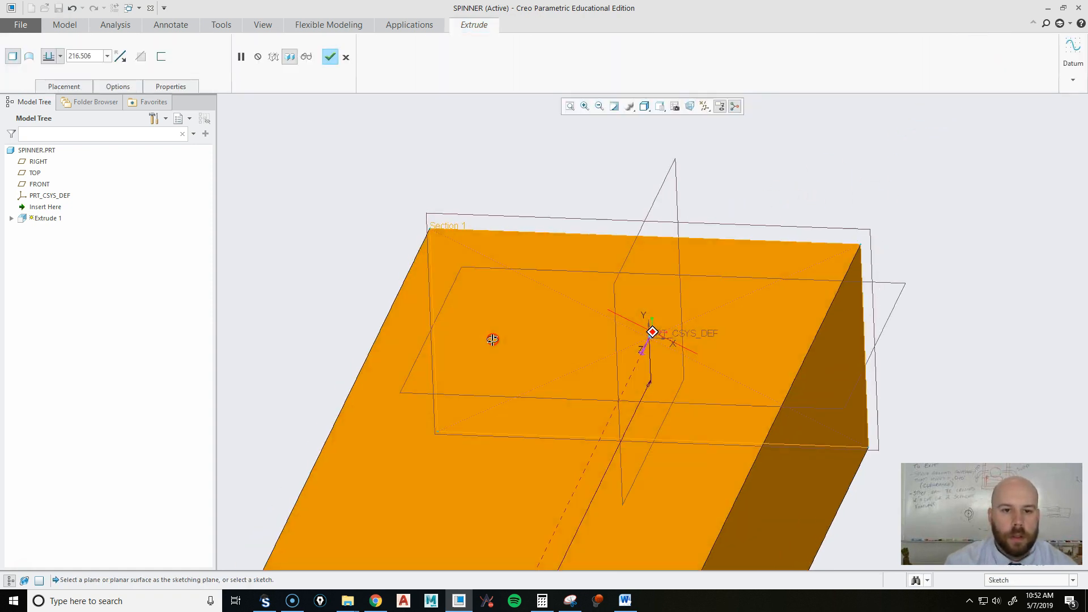
left_click(60, 56)
left_click(49, 90)
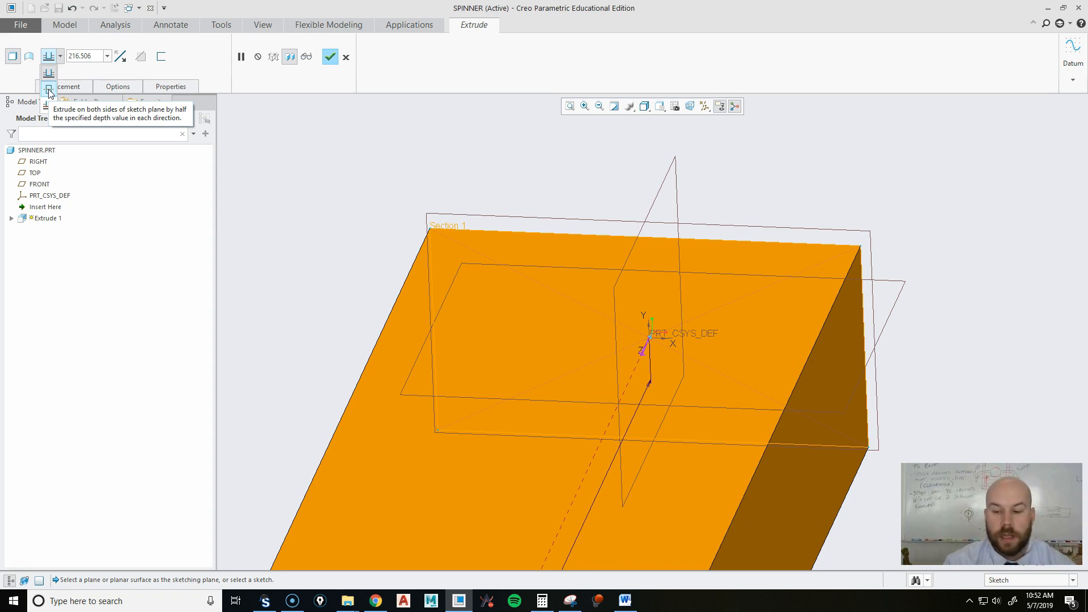
left_click(49, 90)
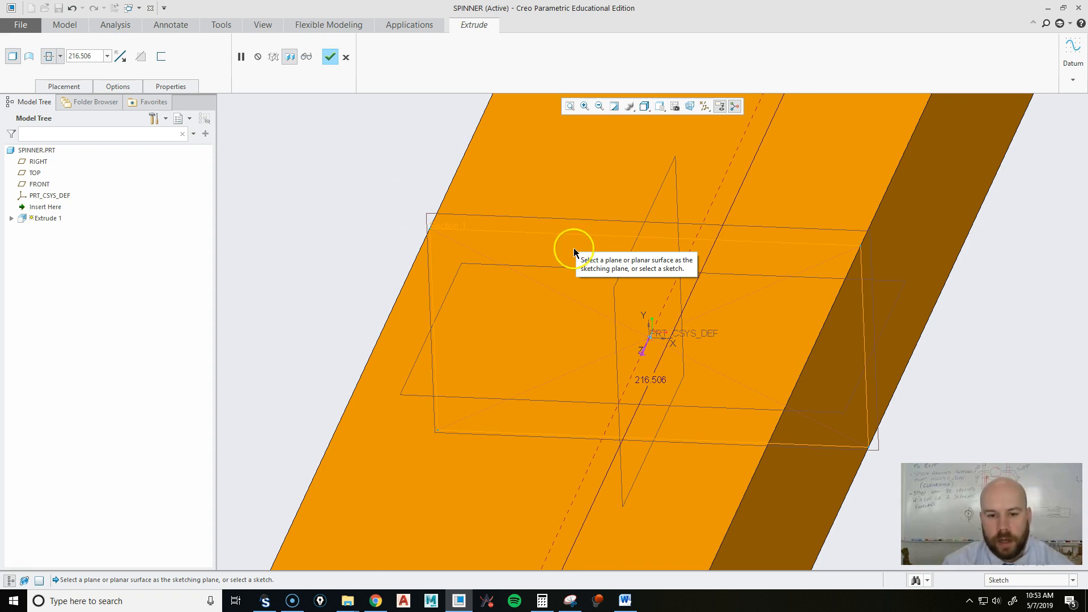
double_click(91, 56)
type("2")
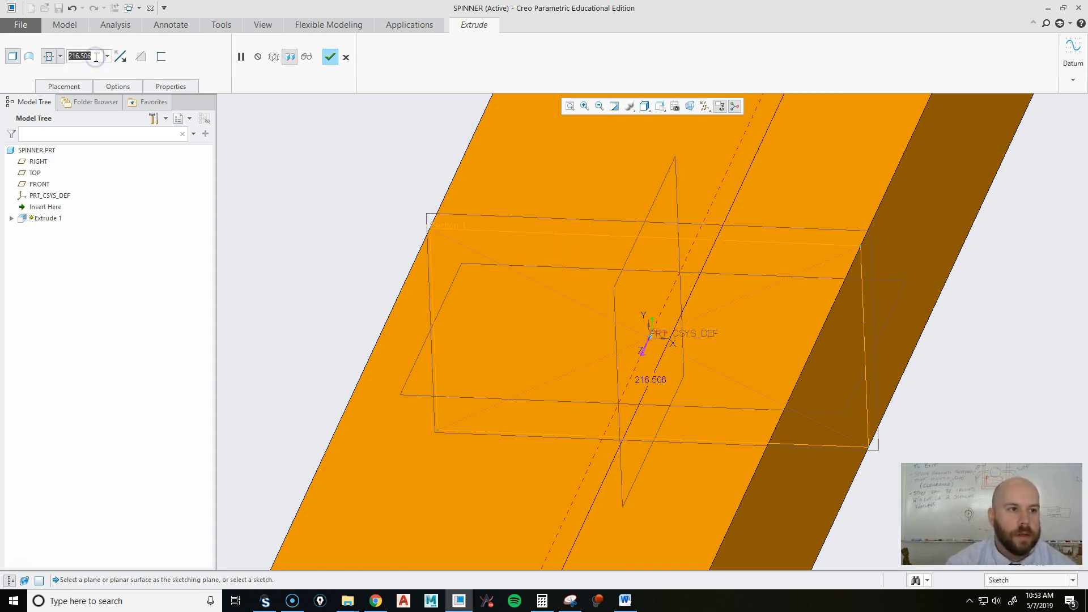
key("Return")
middle_click_drag(601, 317, 579, 321)
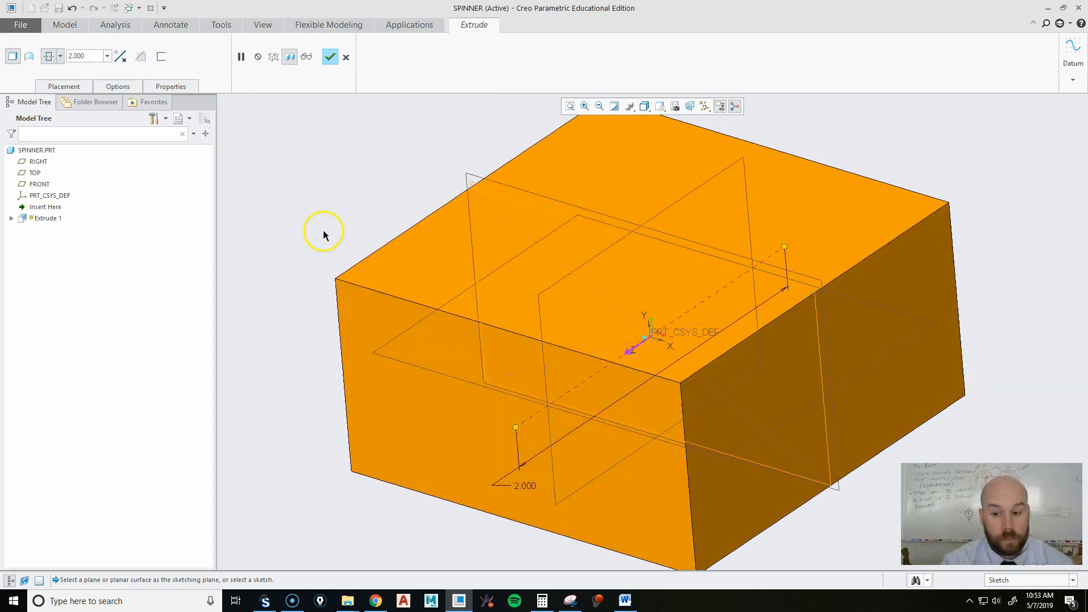
middle_click(357, 212)
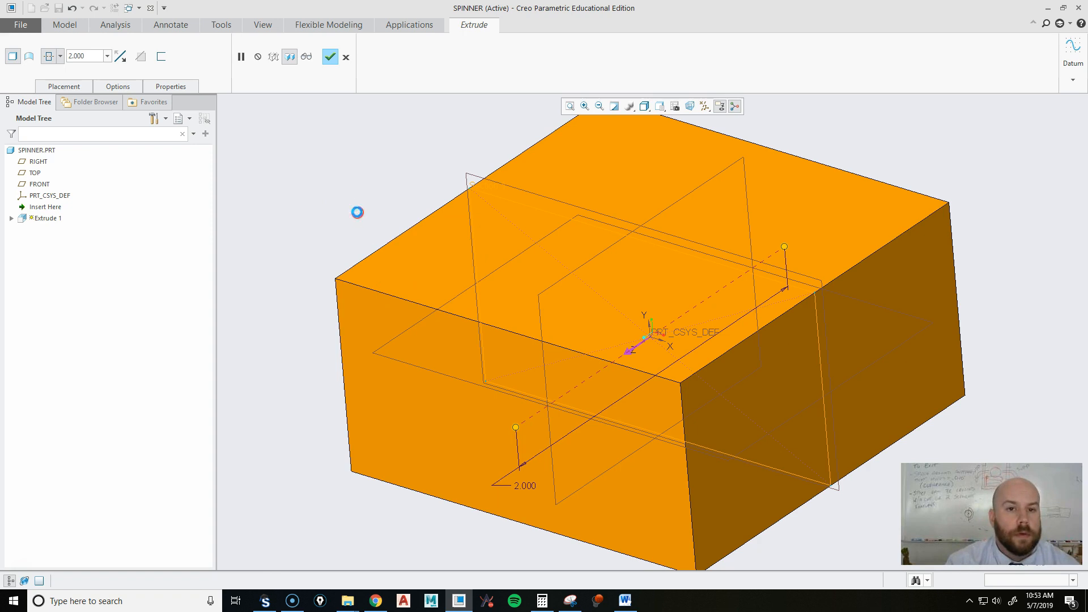
left_click(369, 183)
scroll(493, 353, "up", 2)
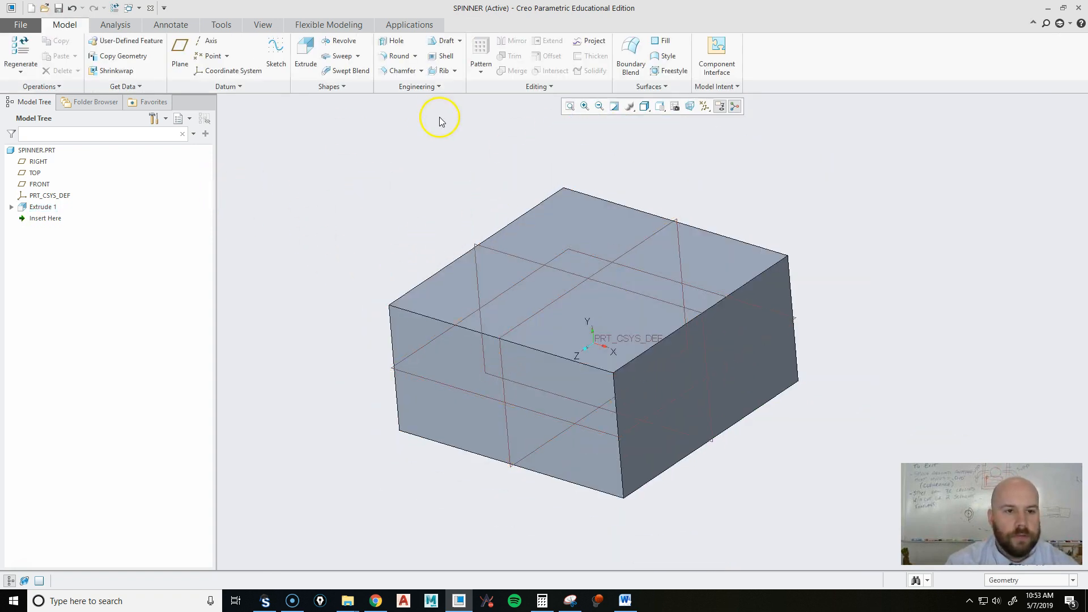
Step: Start a Revolve feature and open its internal sketch on the FRONT datum plane with RIGHT as the orientation reference
left_click(335, 42)
right_click(366, 201)
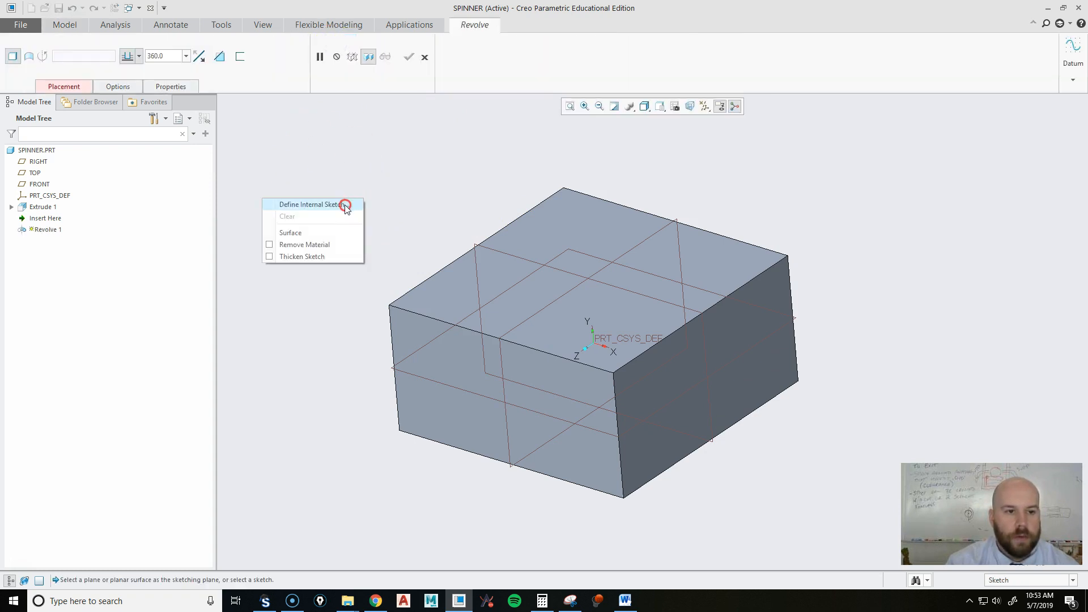
left_click(345, 205)
left_click(495, 247)
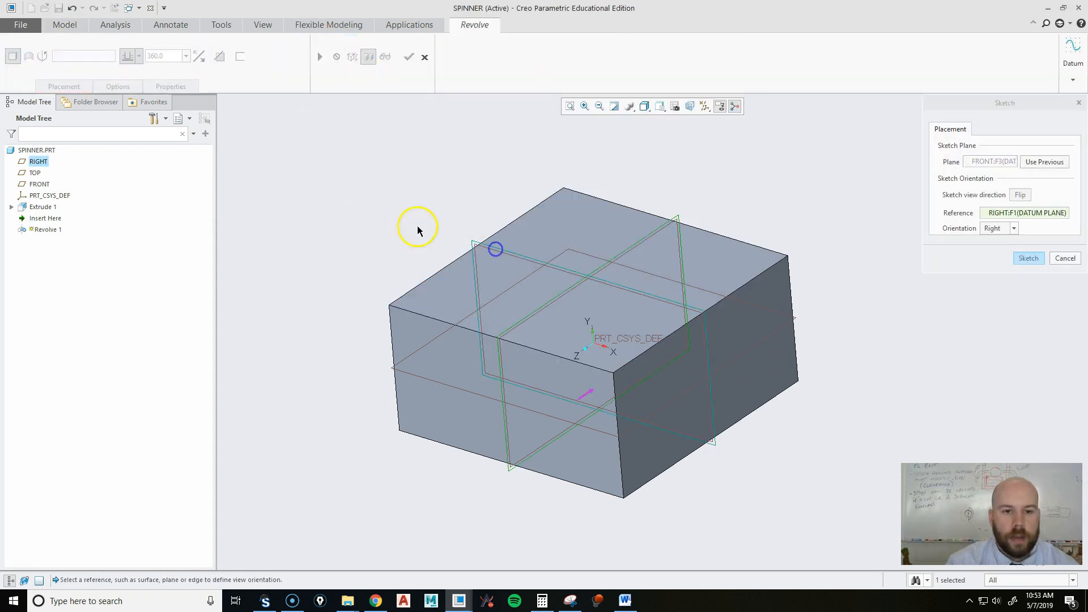
middle_click(396, 189)
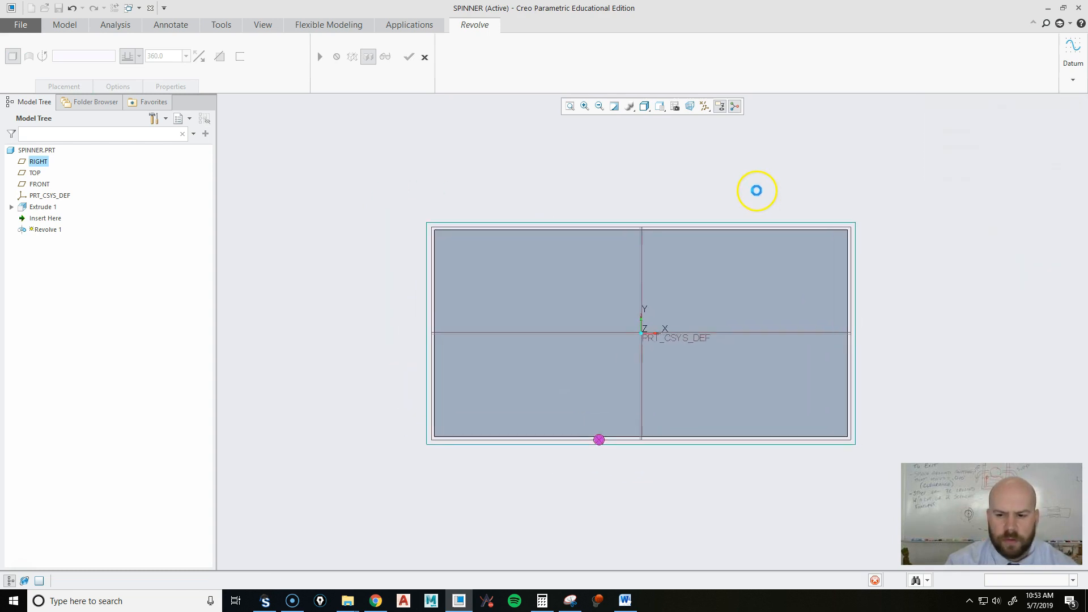
scroll(434, 337, "down", 1)
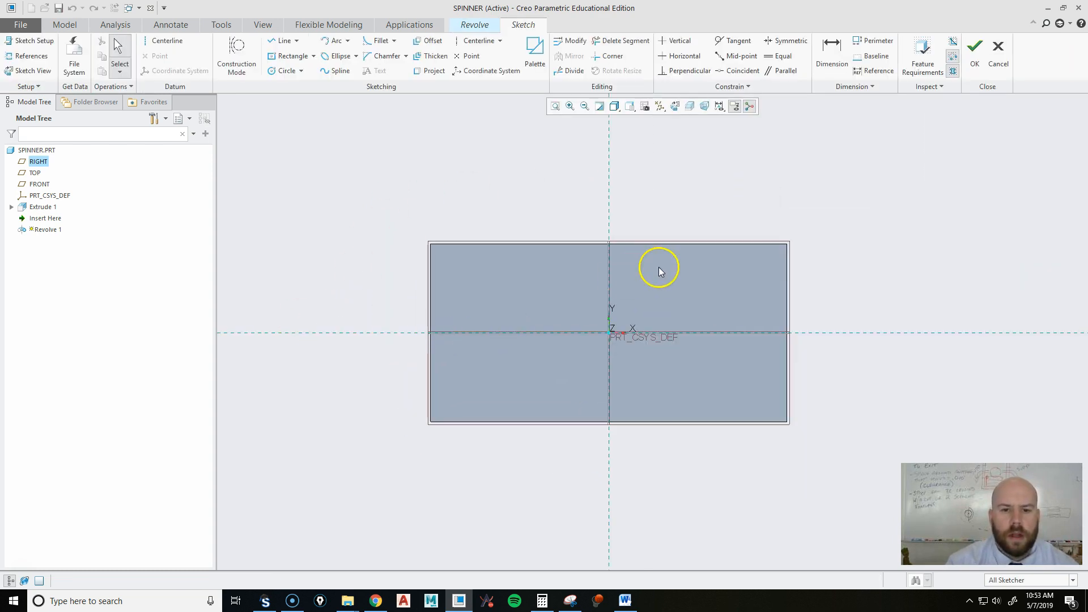
scroll(655, 276, "up", 2)
scroll(655, 276, "down", 1)
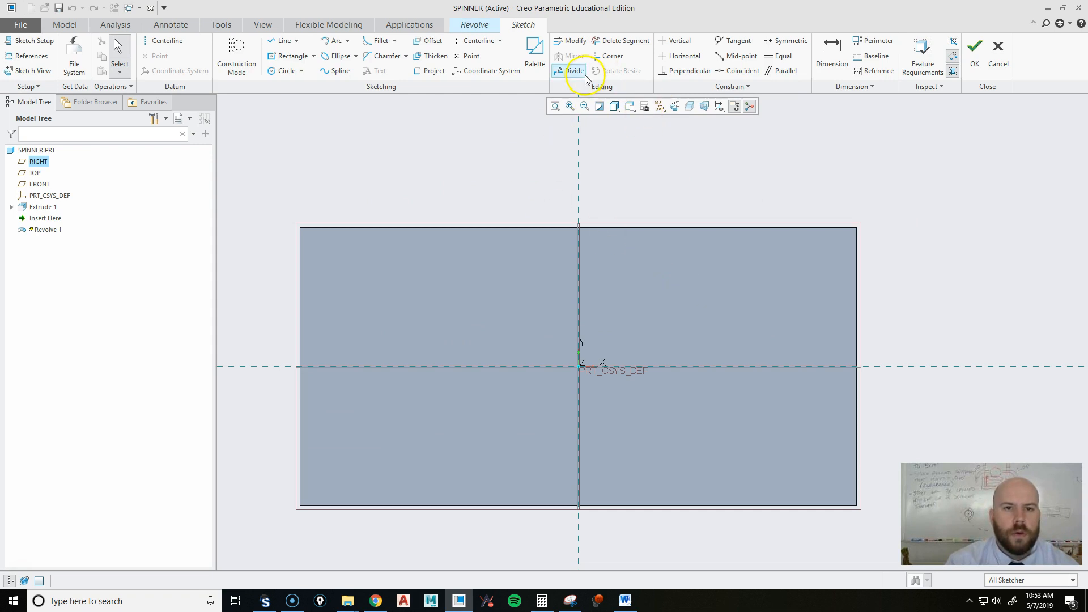
Step: Place a vertical centerline through the sketch origin and add the block's top surface as a sketch reference
left_click(476, 40)
left_click(579, 243)
middle_click(692, 199)
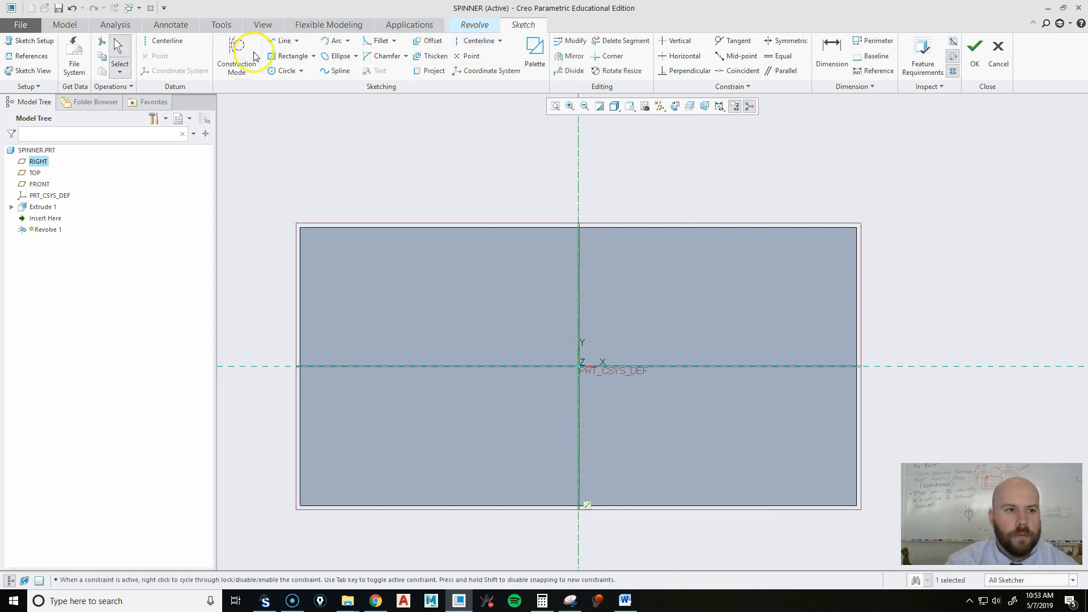
left_click(28, 55)
left_click(462, 228)
middle_click(733, 202)
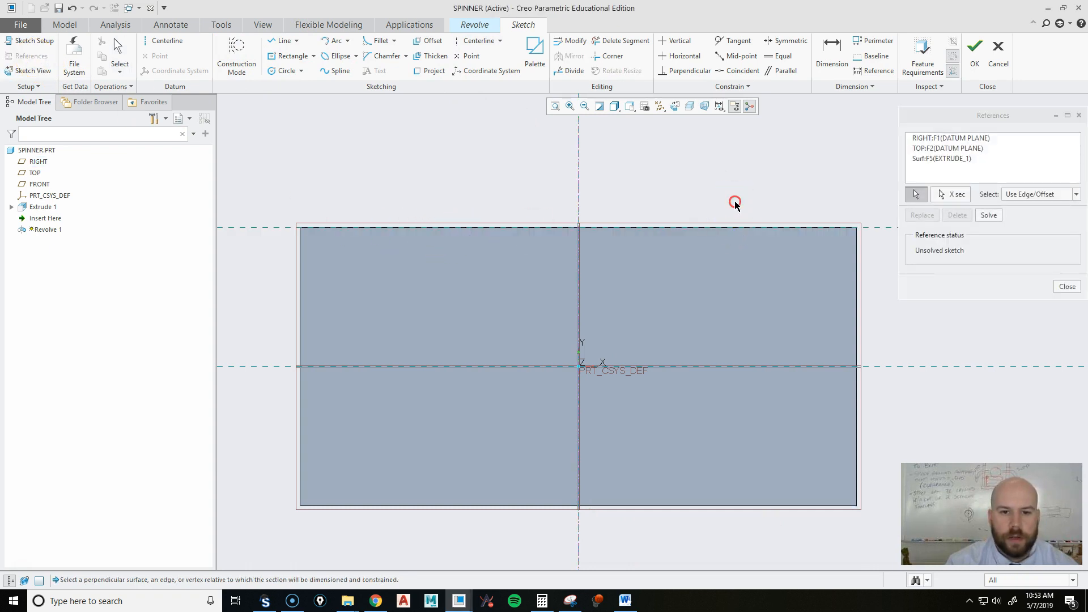
Step: Sketch a closed stepped profile from the block's top edge against the centerline, about 0.55 wide and 0.4 high, with its wider section below
left_click(284, 41)
left_click(579, 228)
left_click(515, 228)
left_click(515, 292)
left_click(432, 293)
left_click(432, 338)
left_click(578, 338)
left_click(590, 226)
middle_click(625, 184)
Step: Set the profile's narrow upper section to 0.25 wide from the centerline and 0.25 high
double_click(558, 229)
type(".25")
key("Return")
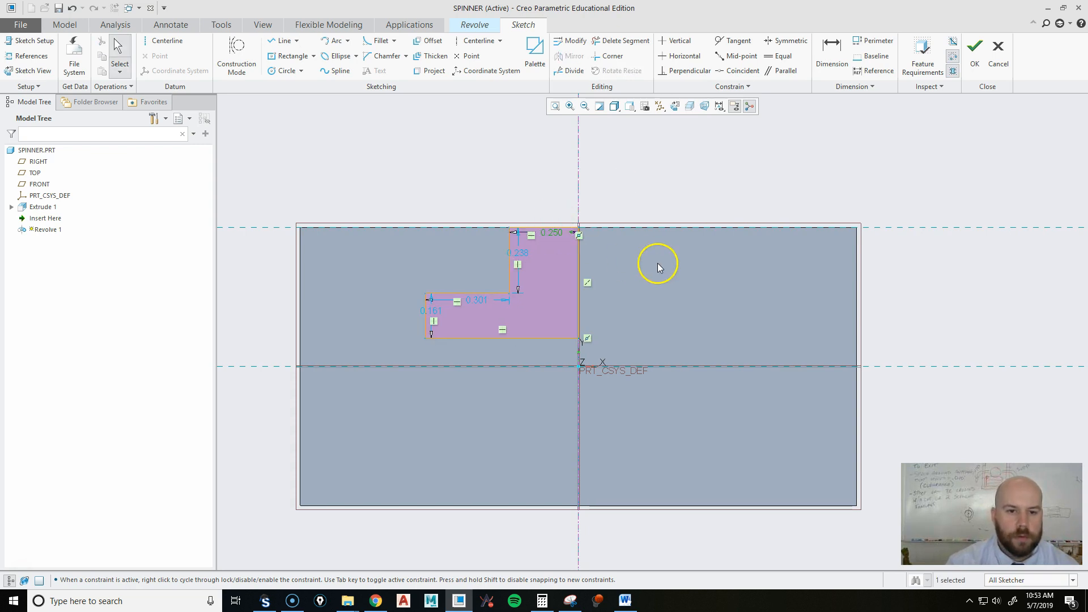
type(".25")
key("Return")
Step: Dimension the wide section's outer edge as a diameter about the centerline and set it to 1
left_click(471, 297)
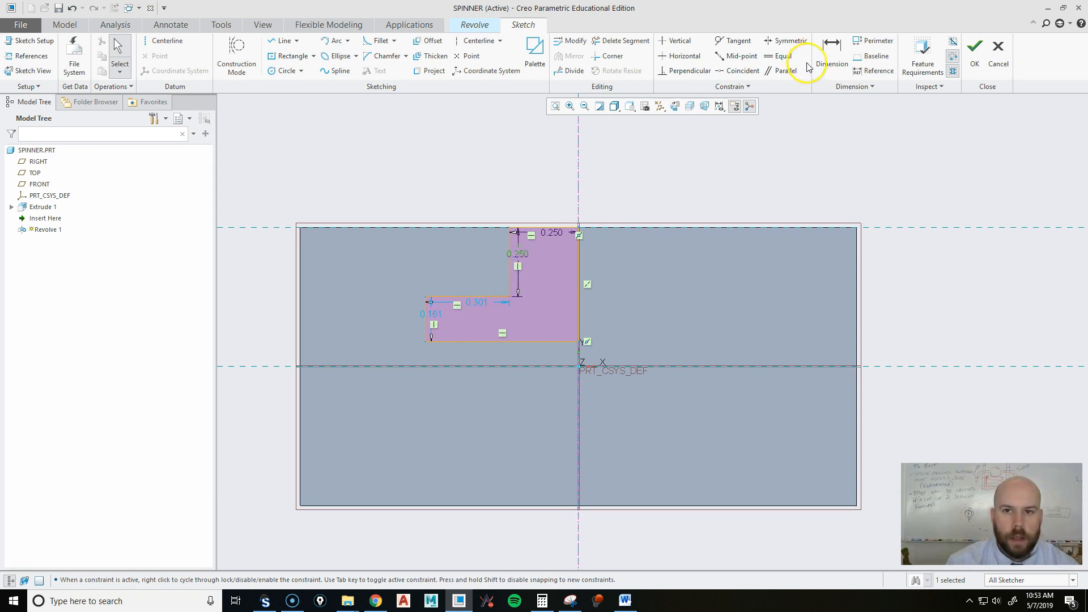
left_click(832, 51)
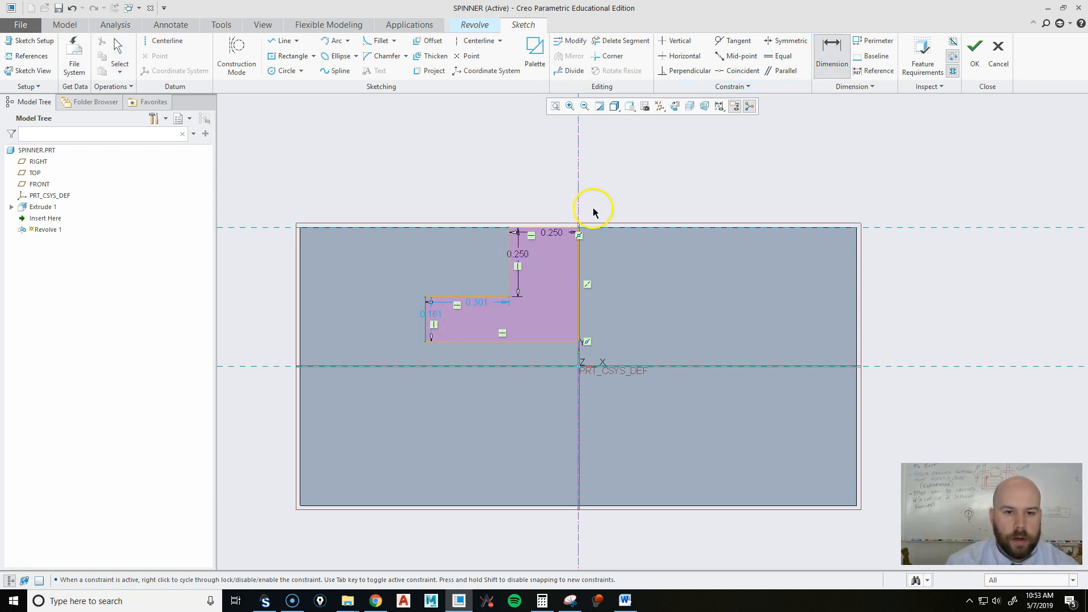
left_click(425, 315)
middle_click(550, 142)
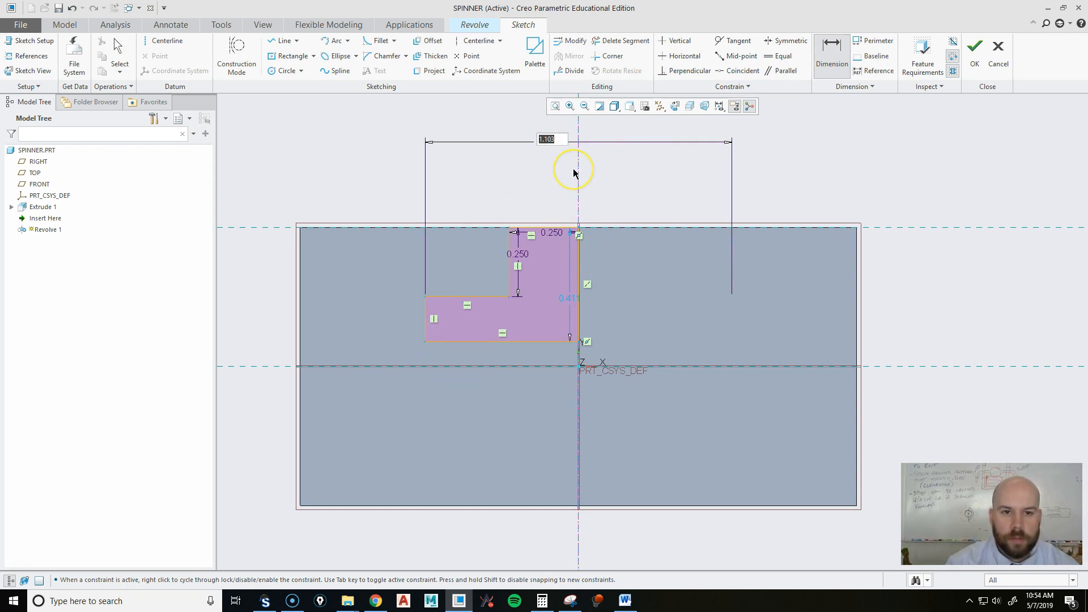
type("1")
key("Return")
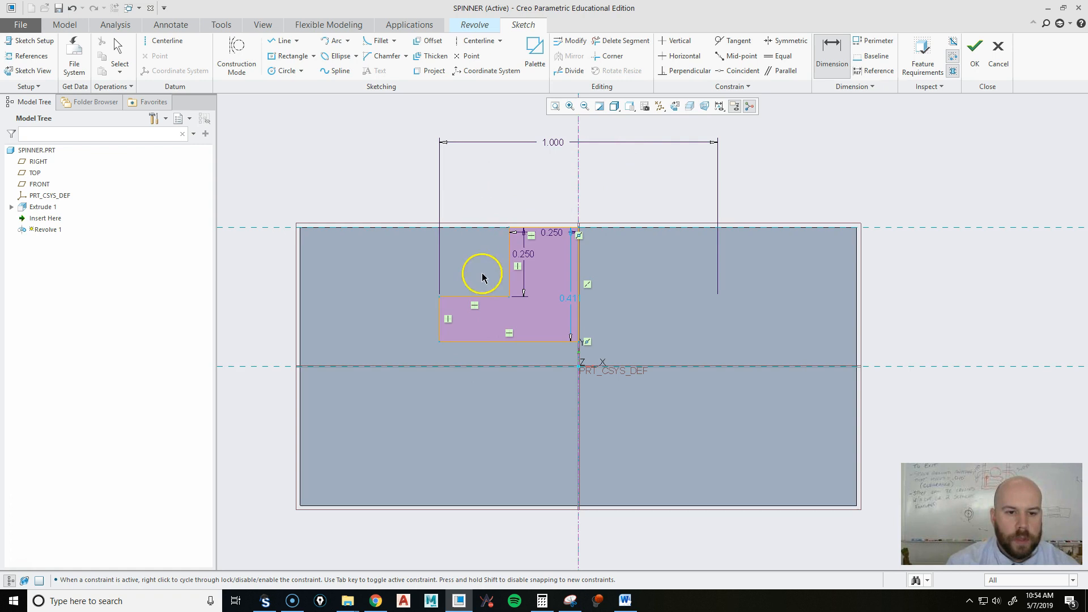
Step: Set the stepped profile's overall height to 0.5
left_click(567, 299)
double_click(568, 299)
type("0.5")
key("Return")
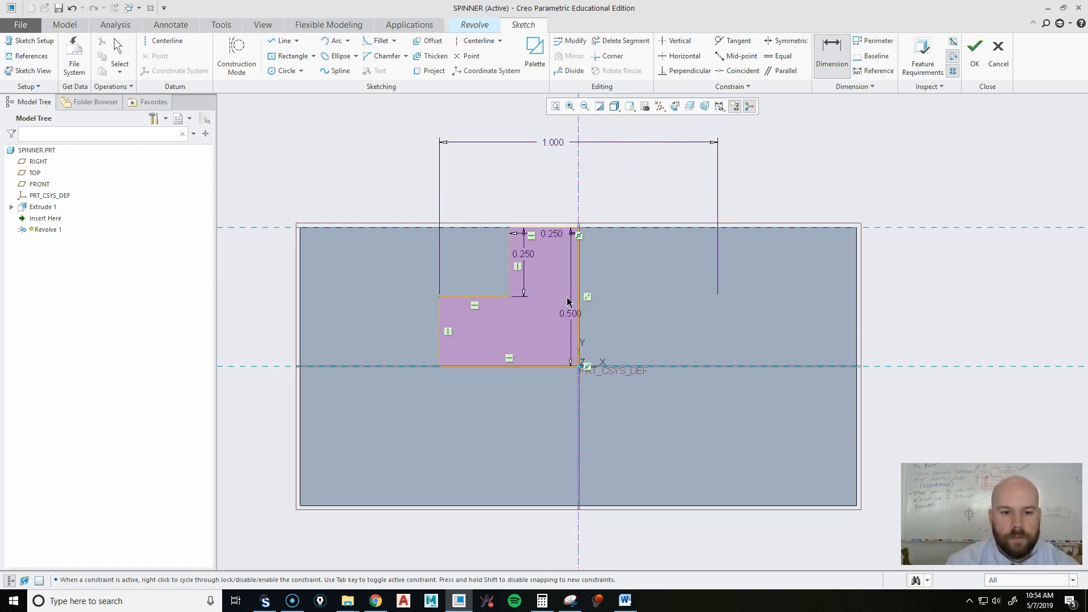
middle_click(624, 172)
Step: Replace the upper section's half-width dimension with a diameter dimension about the centerline and finish the sketch
left_click(563, 232)
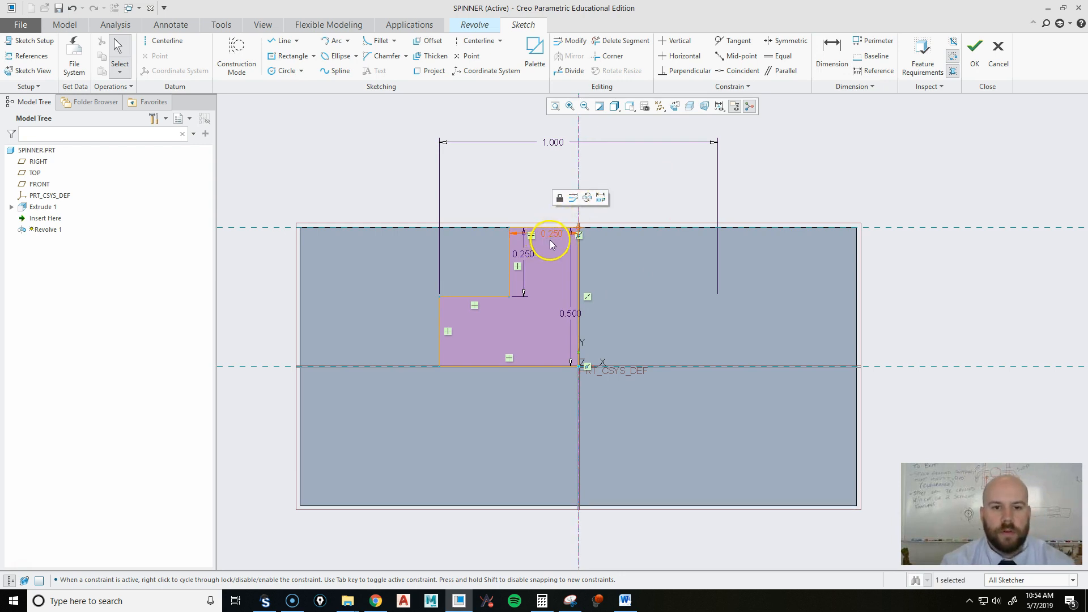
left_click(848, 51)
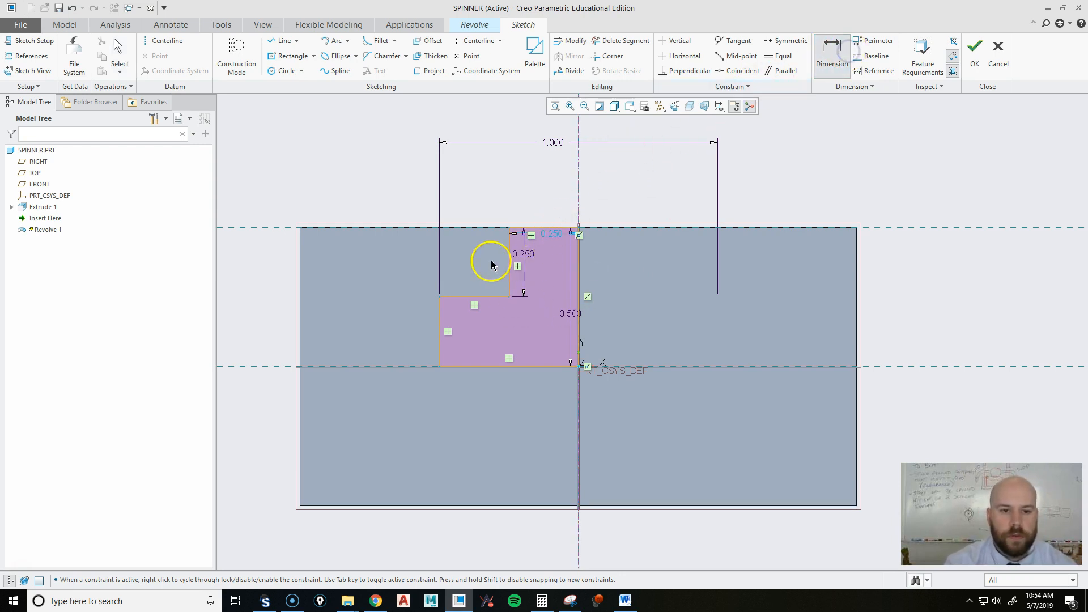
left_click(510, 246)
left_click(579, 199)
left_click(511, 250)
middle_click(543, 181)
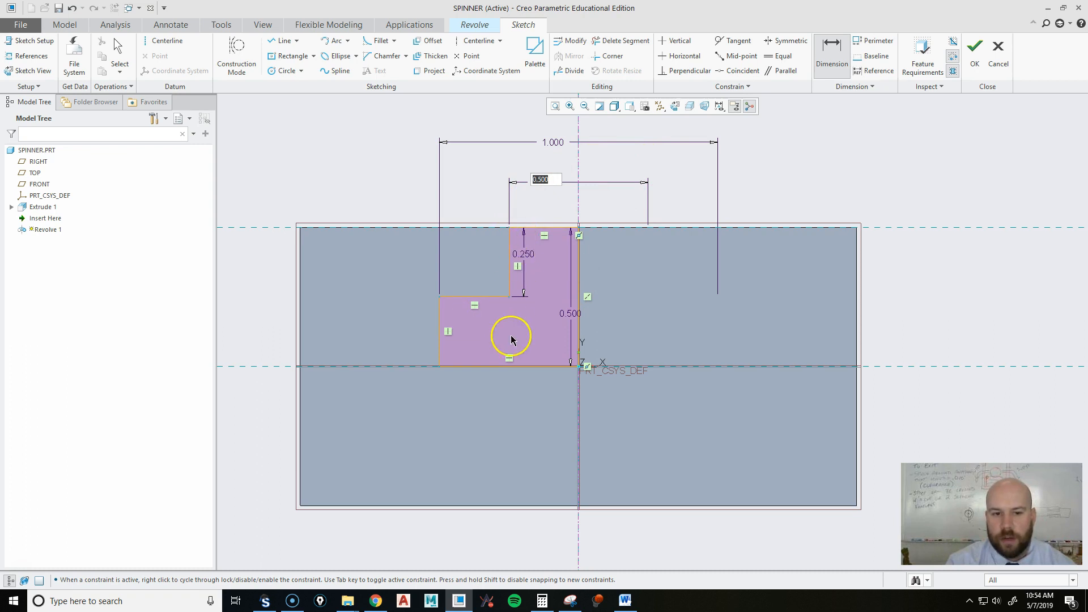
left_click(822, 141)
left_click(973, 60)
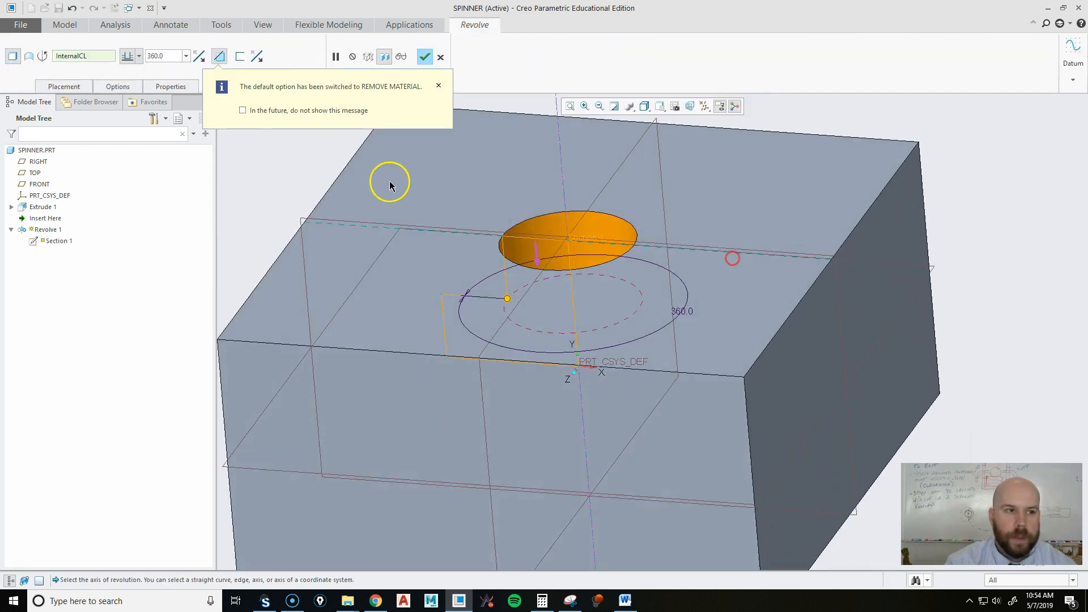
Step: Complete the revolve as a full 360-degree cut that removes material from the block
left_click(439, 85)
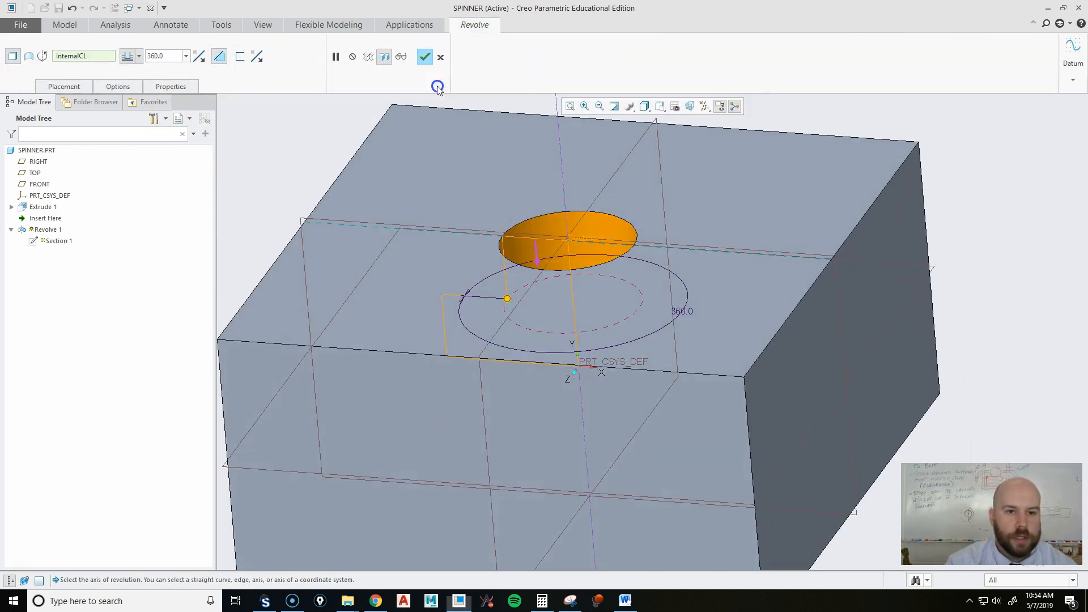
scroll(521, 230, "up", 3)
scroll(565, 233, "down", 2)
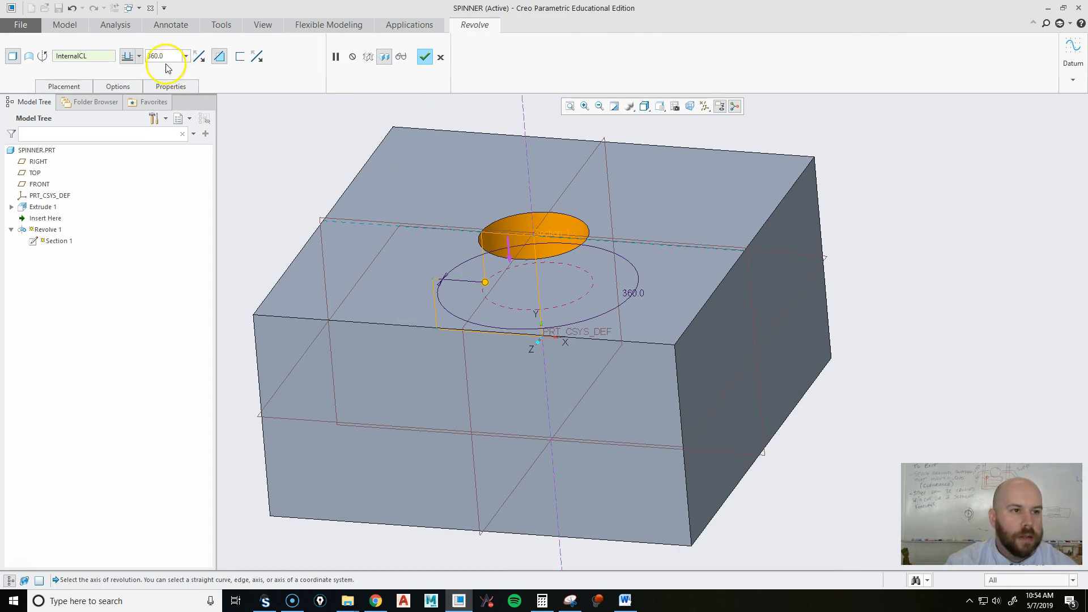
middle_click(284, 168)
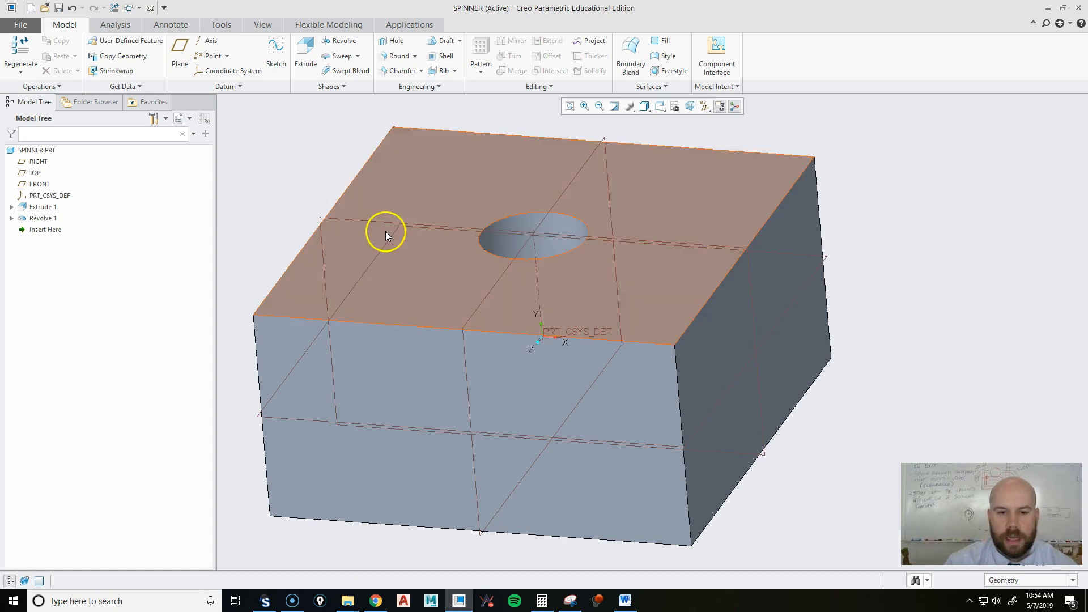
Step: Display the revolved cut's dimensions to examine its stepped shape inside the block
double_click(514, 243)
middle_click_drag(602, 291, 640, 264)
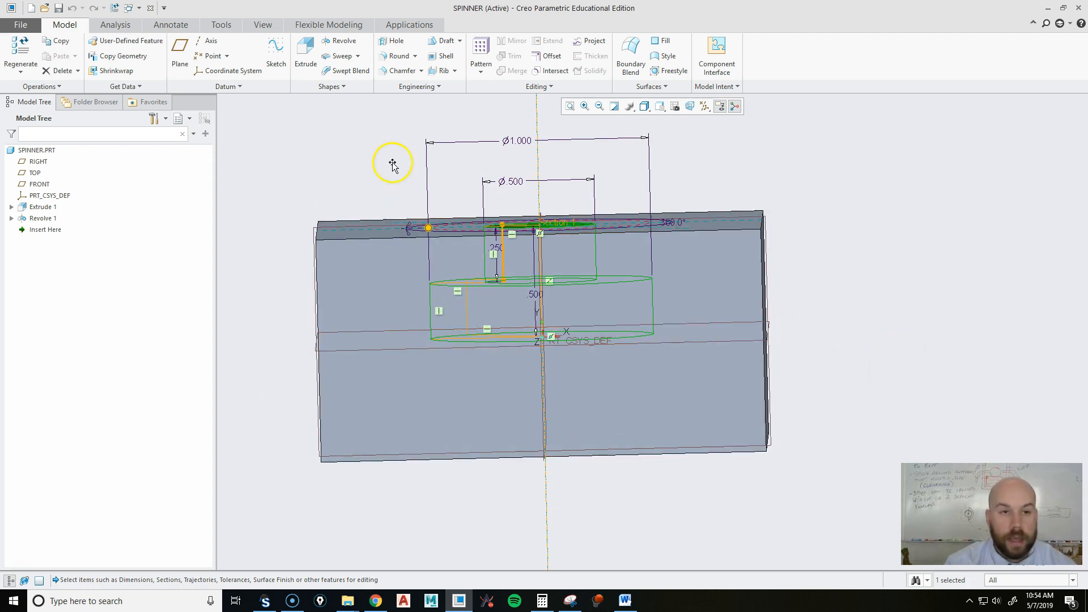
key("ctrl+d")
left_click(936, 175)
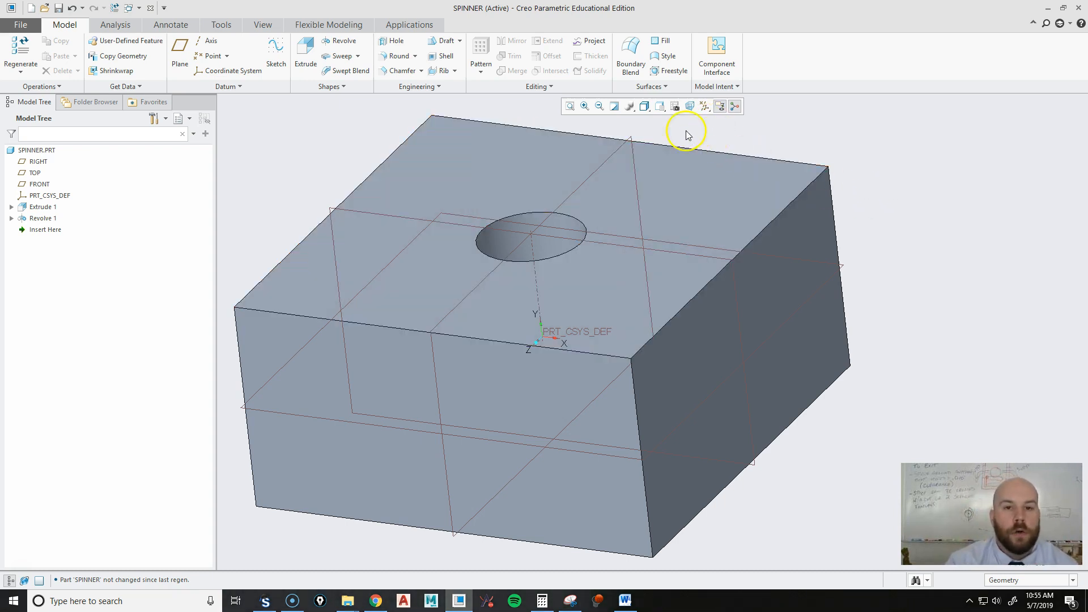
Step: Start a second Revolve with its sketch on the FRONT plane and switch the model display to Wireframe
left_click(340, 41)
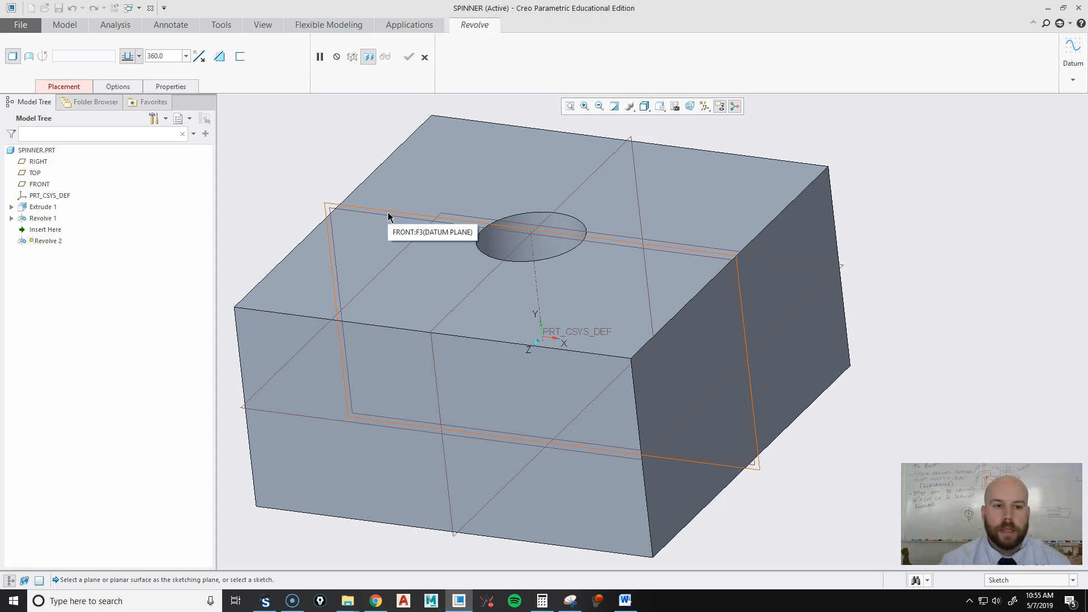
left_click(389, 215)
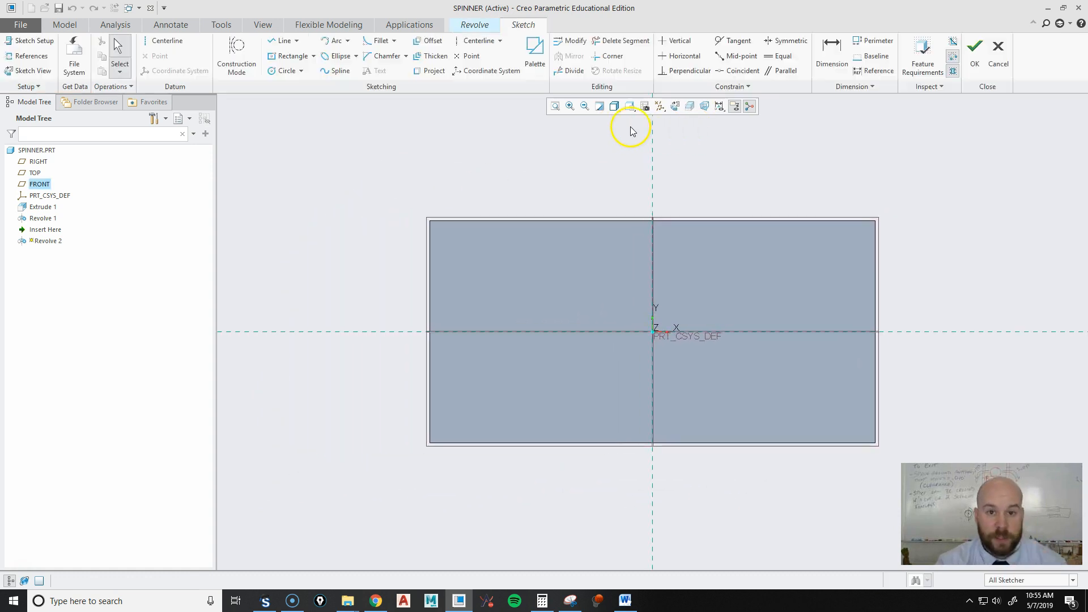
left_click(631, 108)
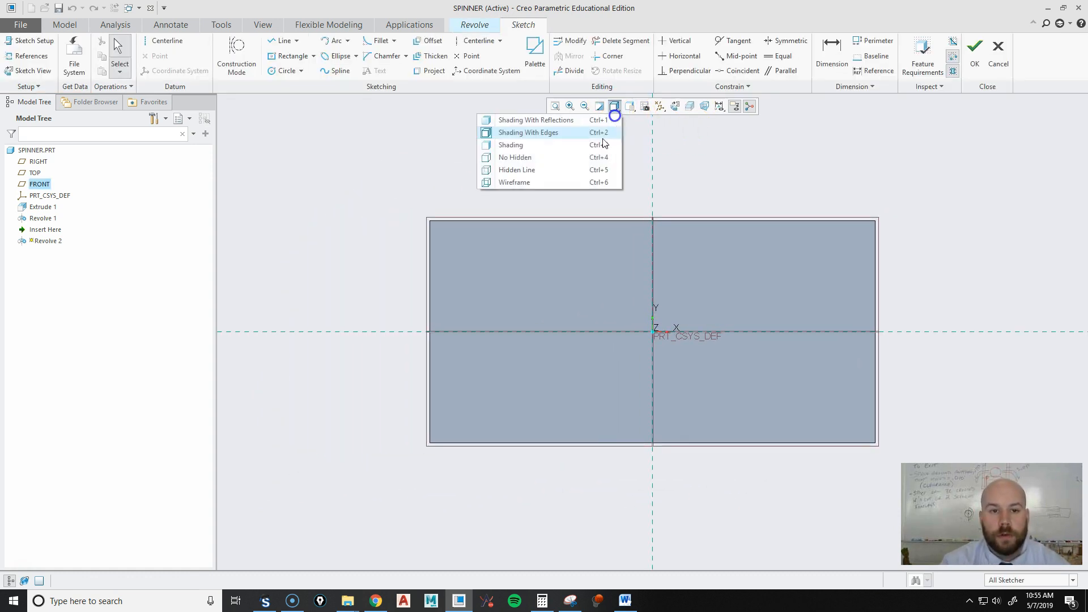
left_click(554, 181)
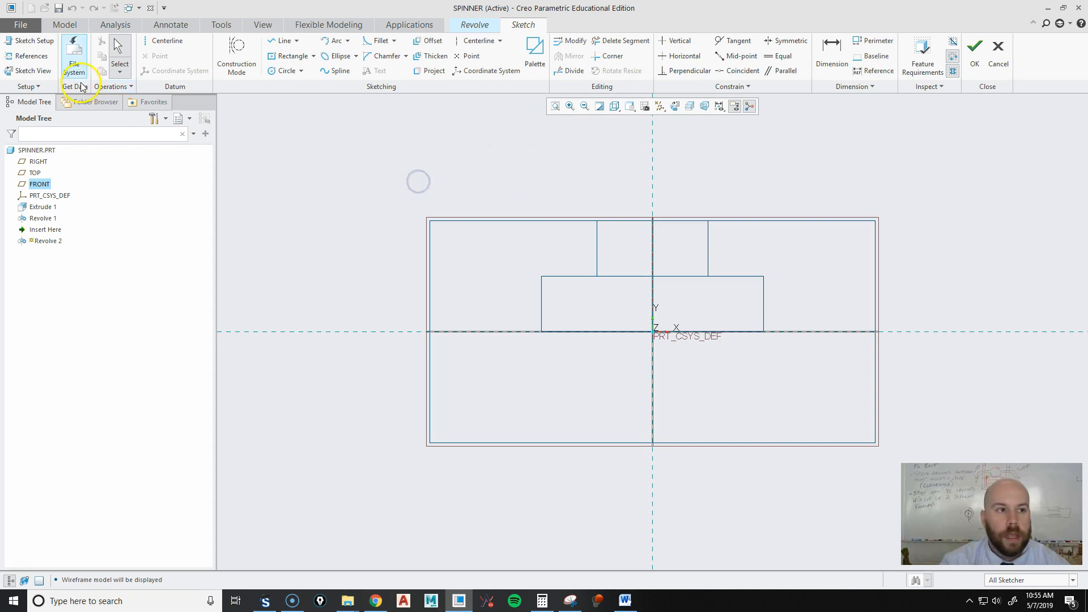
Step: Add sketch references for the block's top surface, the cut's horizontal ledge, and the near side walls of its narrow and wide sections
left_click(27, 58)
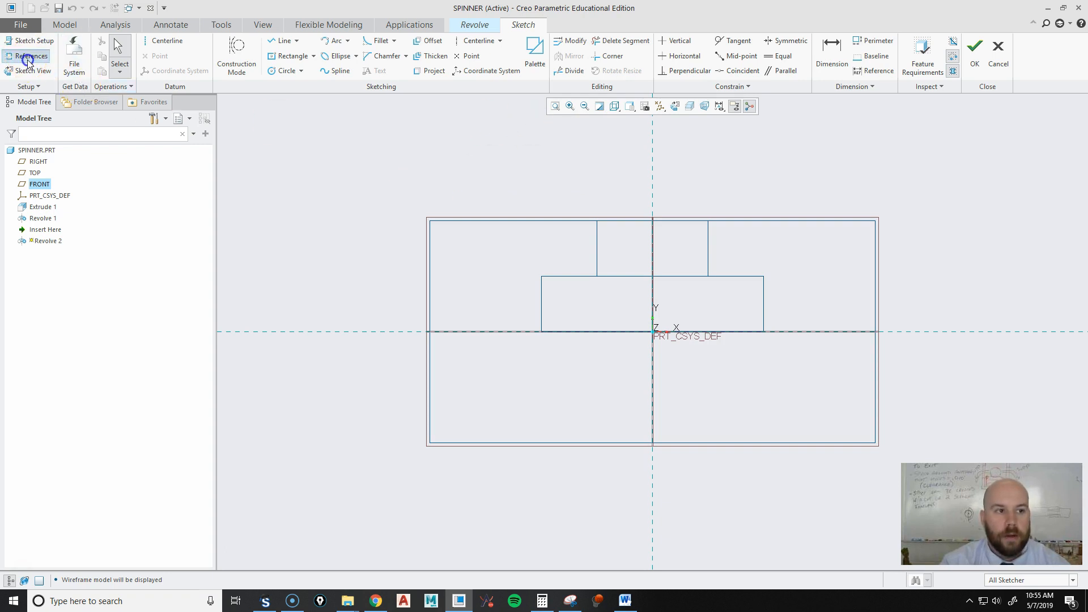
left_click(598, 249)
left_click(584, 221)
left_click(586, 277)
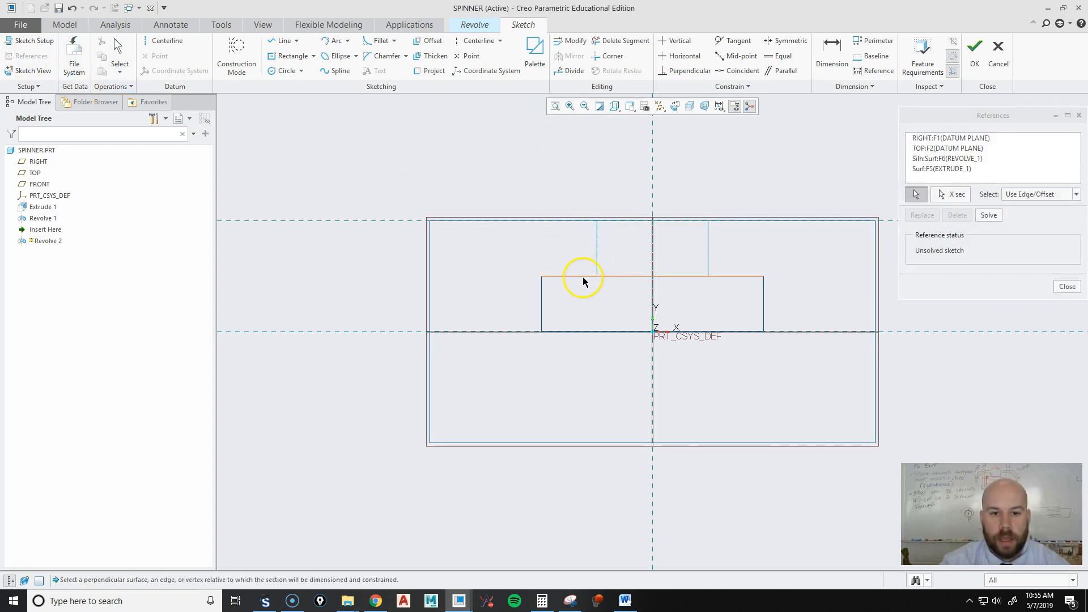
left_click(542, 294)
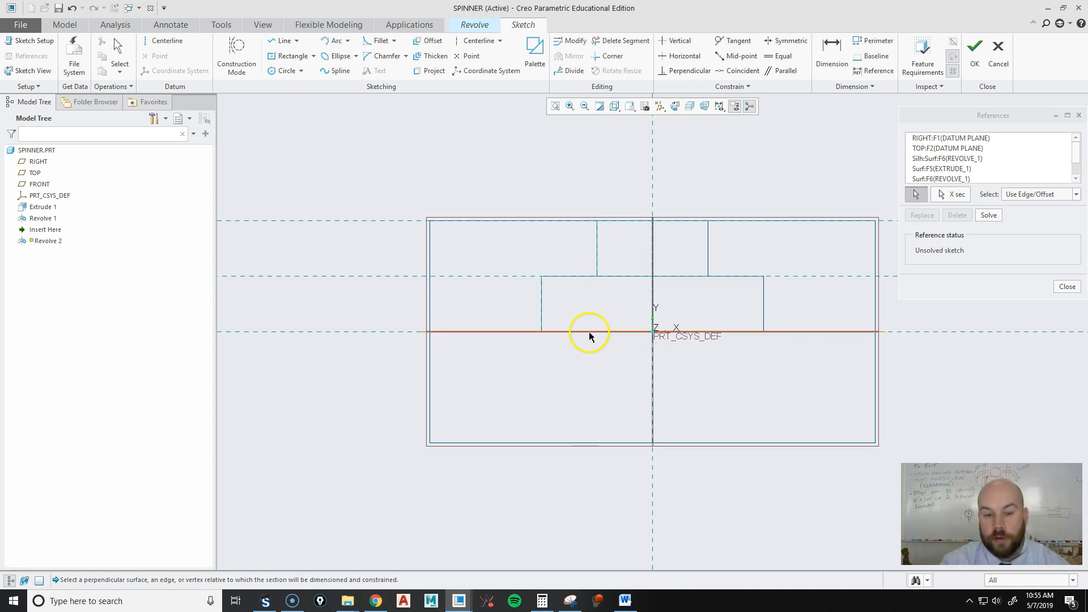
Step: Reference the cut's circular bottom face, delete the TOP datum plane reference, and return to the 2D sketch orientation
mouse_move(603, 329)
middle_mouse_down()
mouse_move(595, 352)
mouse_move(619, 401)
middle_mouse_up()
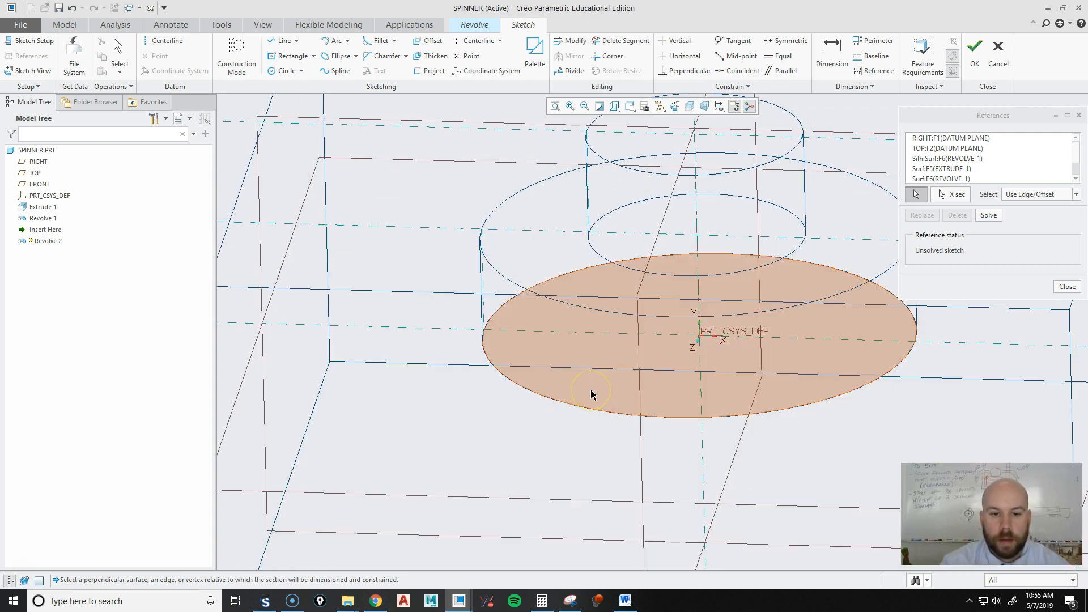
mouse_move(590, 393)
middle_mouse_down()
mouse_move(610, 287)
mouse_move(827, 158)
middle_mouse_up()
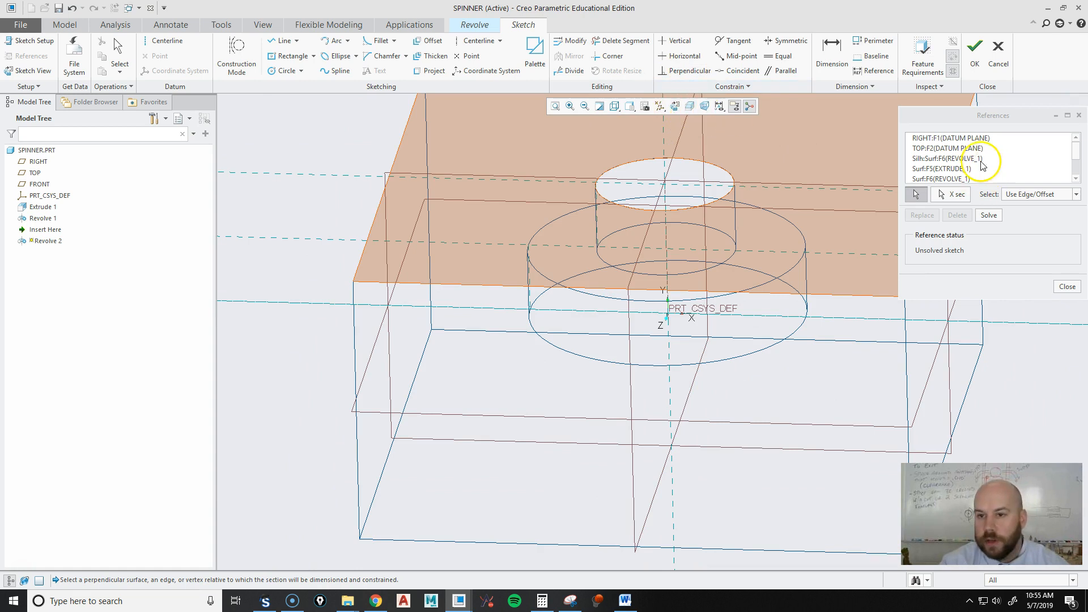
left_click(969, 149)
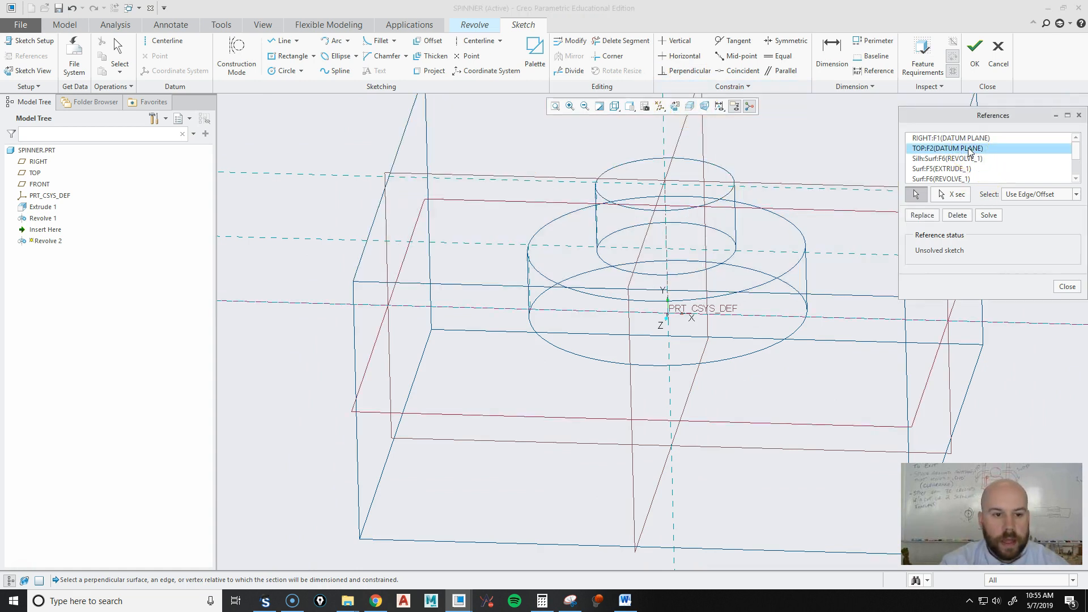
left_click(958, 216)
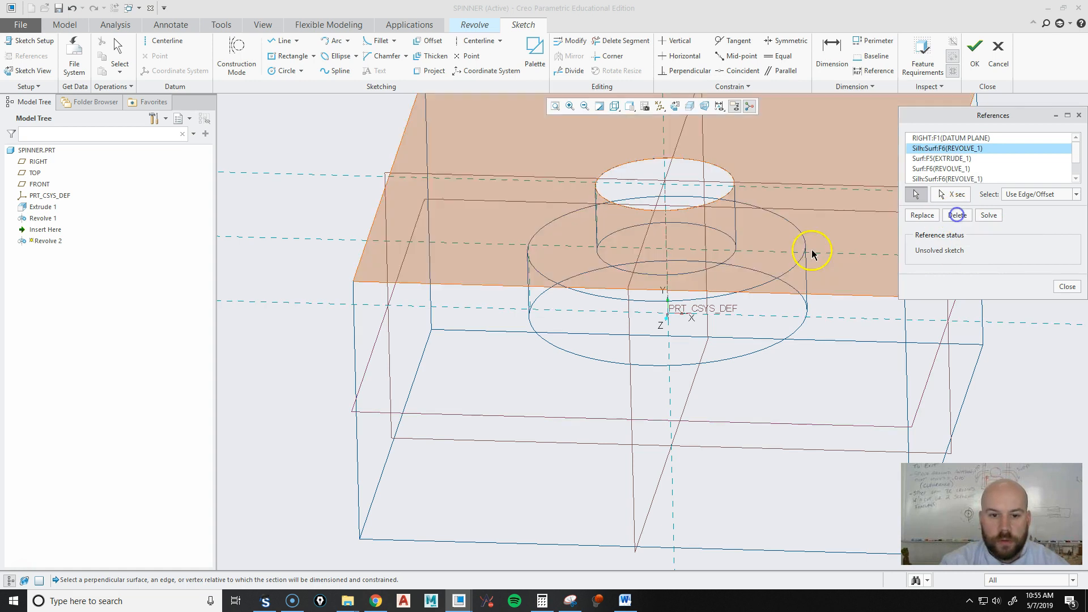
left_click(675, 107)
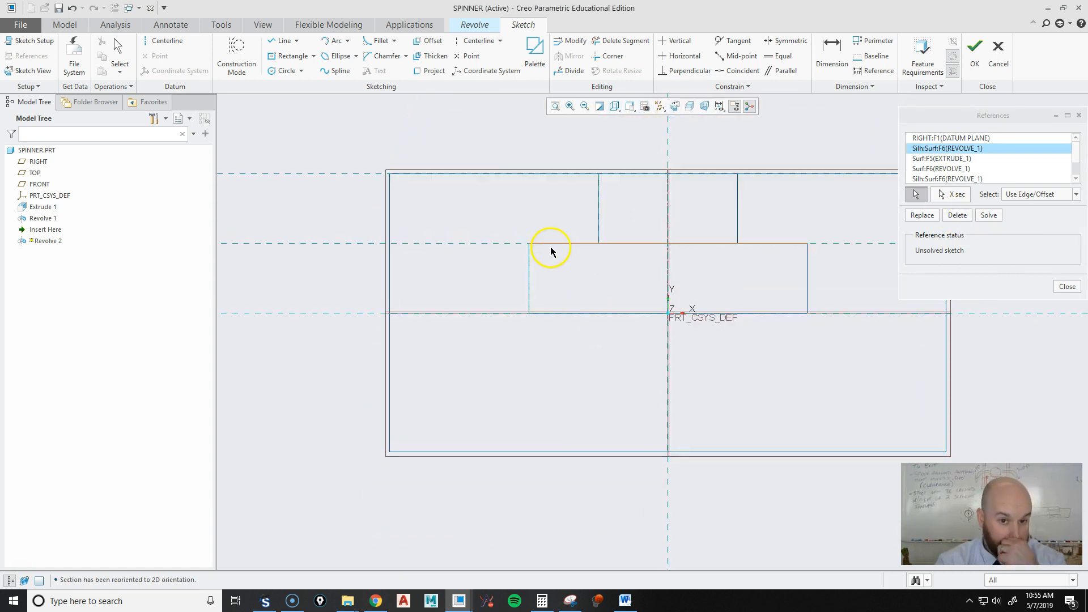
left_click(1067, 286)
Step: Add a vertical datum centerline along the RIGHT plane reference as the axis for the revolve
scroll(418, 352, "down", 2)
left_click(167, 40)
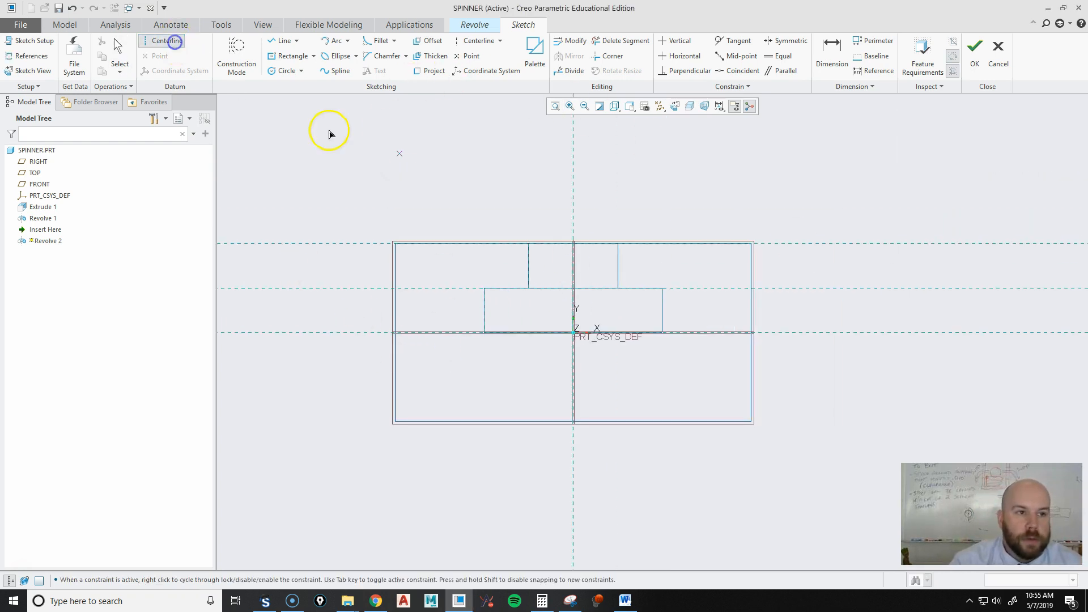
left_click(574, 165)
left_click(575, 212)
middle_click(715, 167)
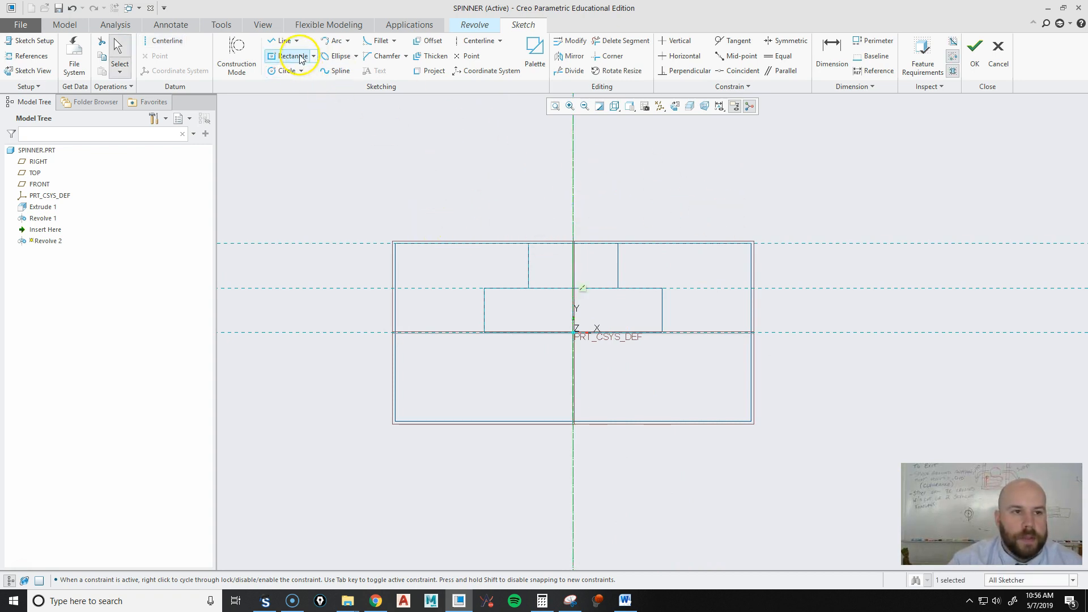
Step: Sketch a closed stepped half-profile against the centerline: top flange about 1.44 diameter by 0.15 thick, neck about 0.36 diameter, lower flange about 0.82 by 0.12
left_click(282, 41)
left_click(575, 188)
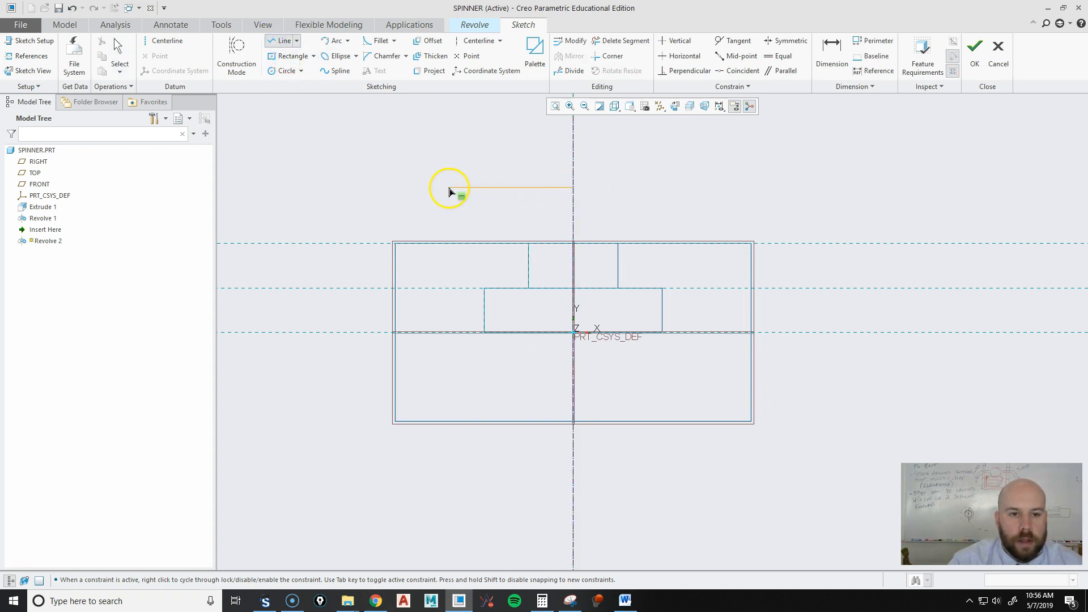
left_click(445, 188)
left_click(445, 214)
left_click(541, 215)
left_click(542, 300)
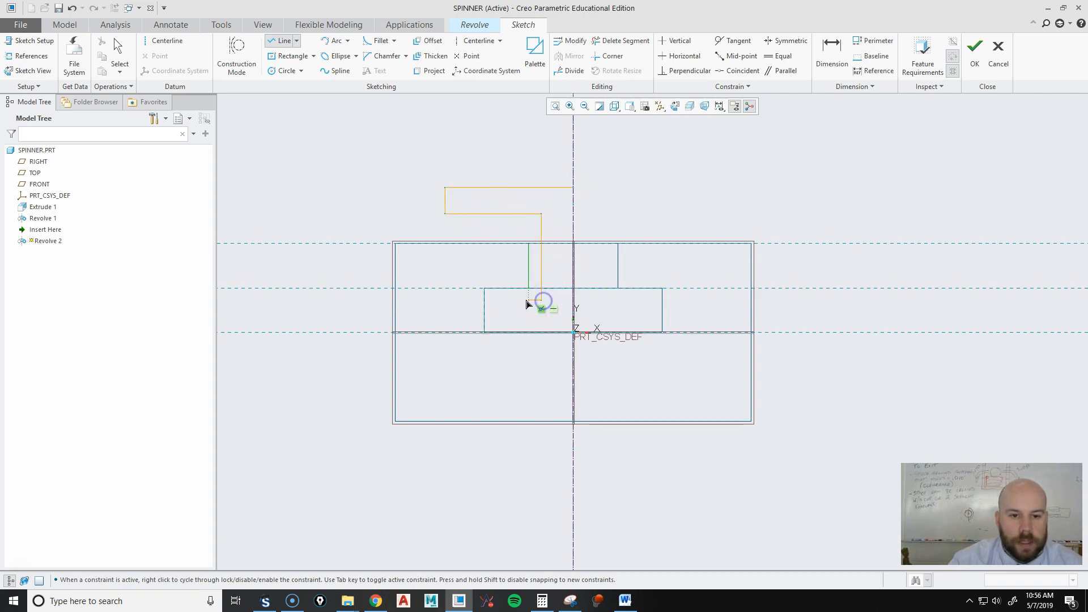
left_click(500, 300)
left_click(500, 320)
left_click(573, 320)
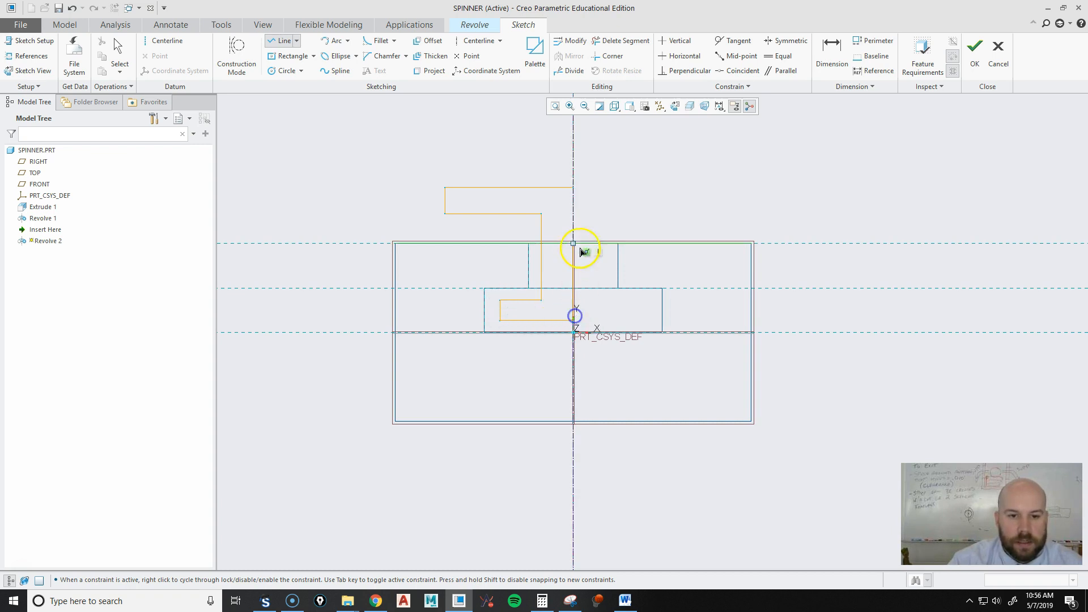
left_click(574, 188)
middle_click(663, 171)
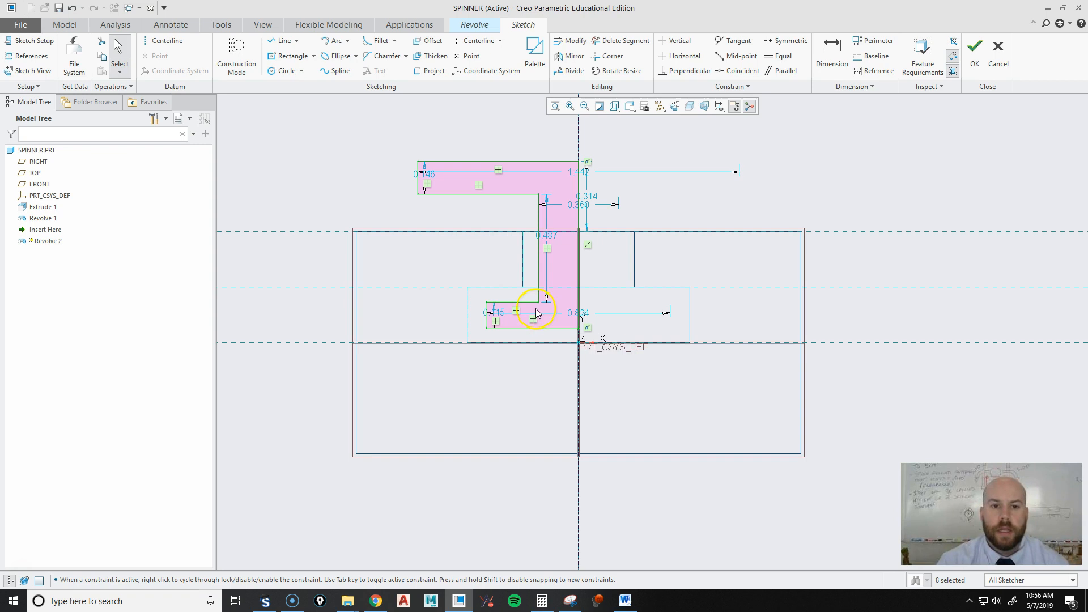
Step: Dimension 0.01 clearances from the profile's neck to the narrow cavity wall and from the lower flange's upper edge to the ledge
left_click(832, 61)
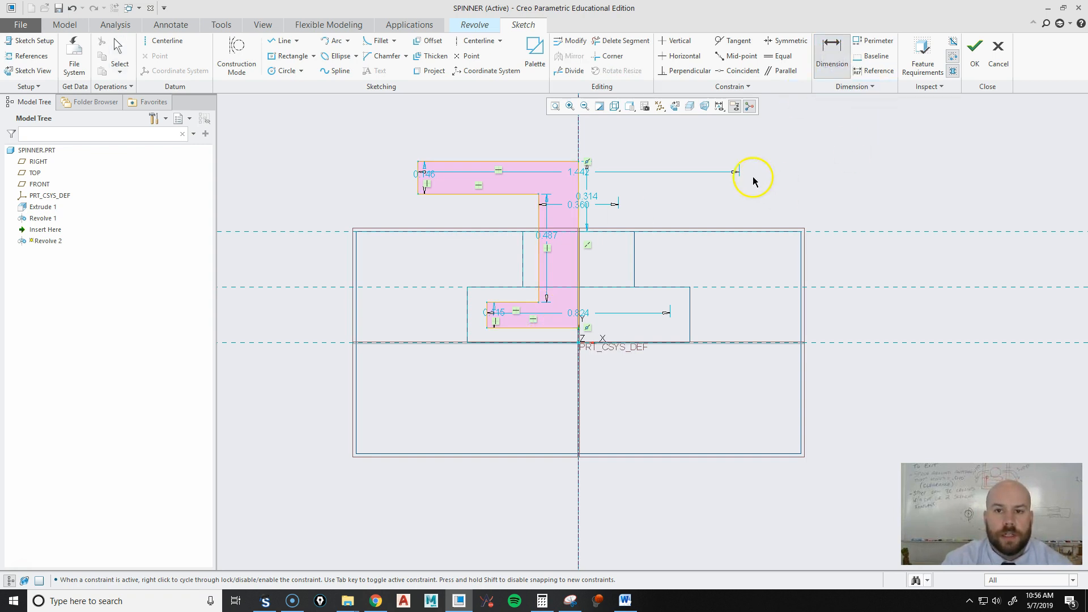
scroll(515, 266, "up", 3)
left_click(510, 245)
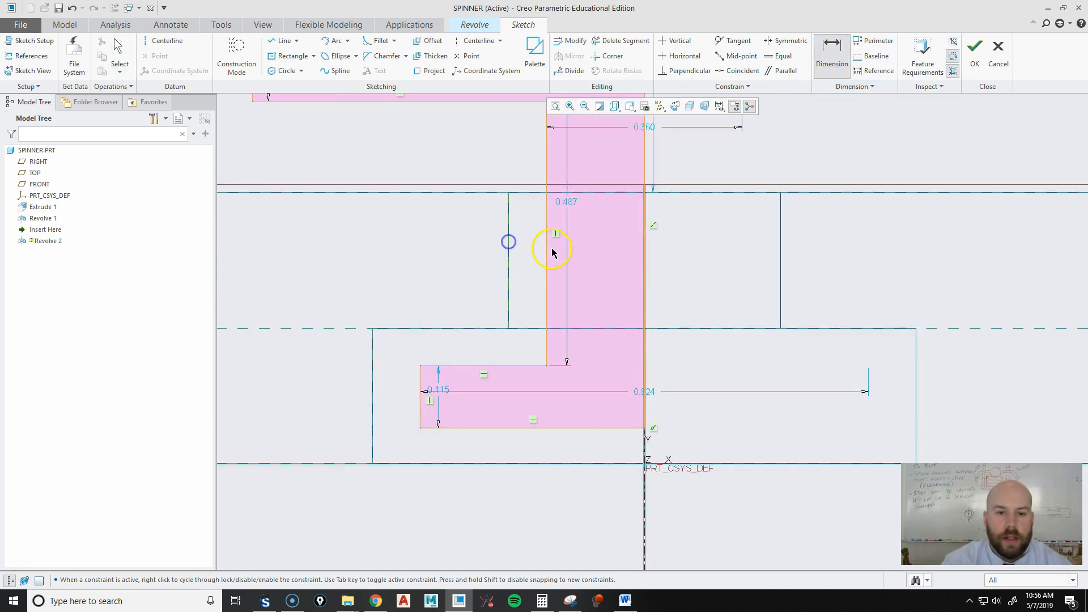
left_click(549, 249)
middle_click(455, 251)
type(".01")
key("Return")
left_click(454, 366)
left_click(456, 329)
middle_click(382, 296)
type(".01")
key("Return")
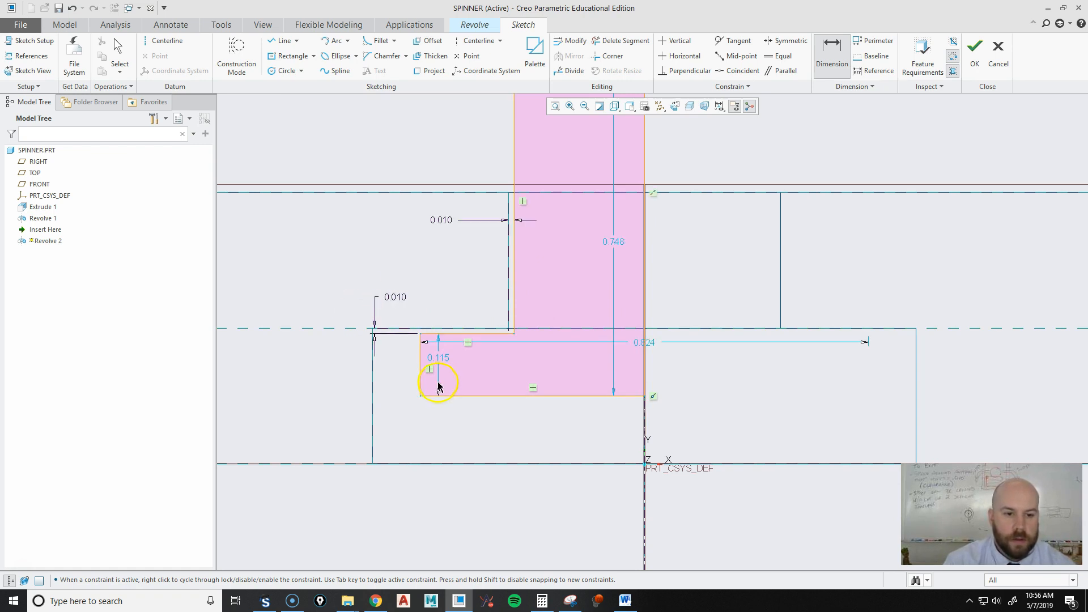
Step: Dimension 0.01 clearances from the lower flange's outer edge to the wide cavity wall and from its bottom edge to the cavity floor
left_click(421, 367)
left_click(373, 372)
middle_click(315, 366)
type(".01")
key("Return")
left_click(458, 396)
left_click(460, 462)
middle_click(324, 437)
type(".01")
key("Return")
Step: Separate the overlapping neck and ledge clearance dimensions so both values are readable
scroll(411, 400, "up", 2)
scroll(515, 413, "up", 2)
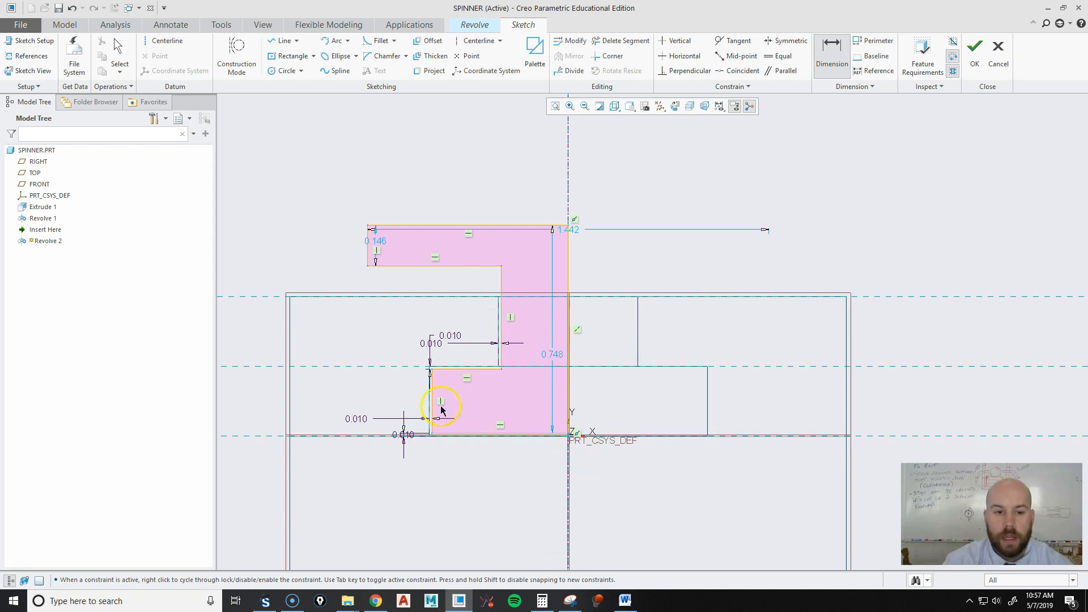
scroll(407, 348, "down", 1)
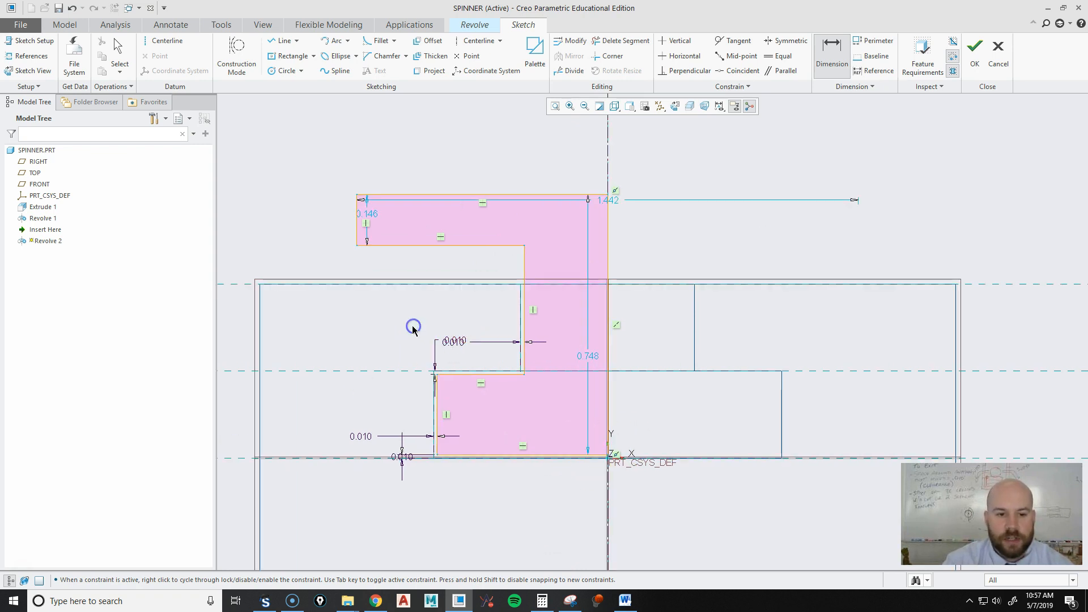
middle_click(413, 329)
left_click_drag(450, 341, 389, 314)
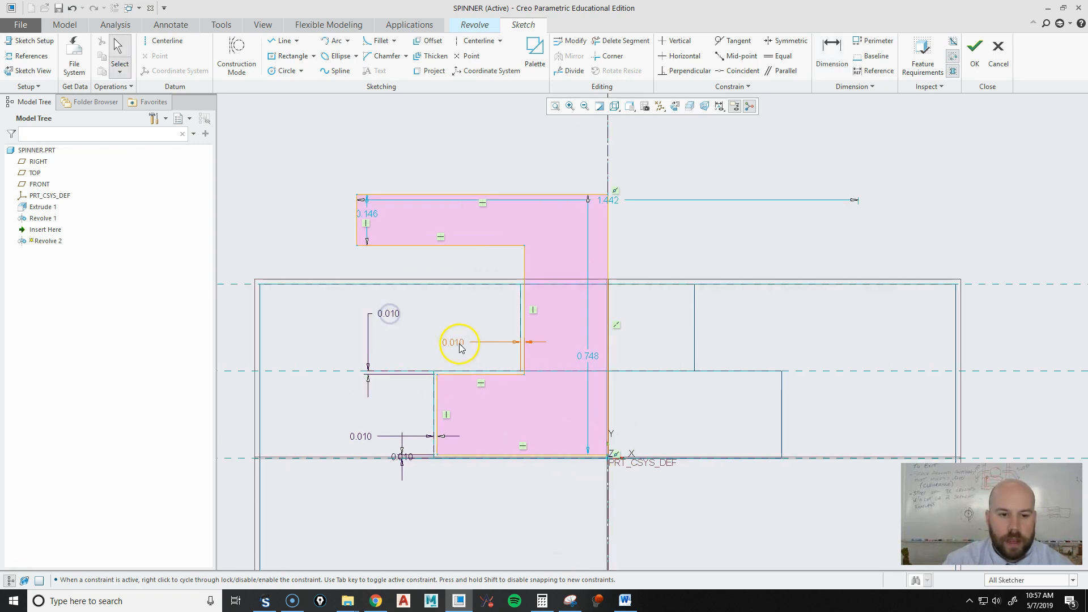
left_click_drag(453, 342, 461, 326)
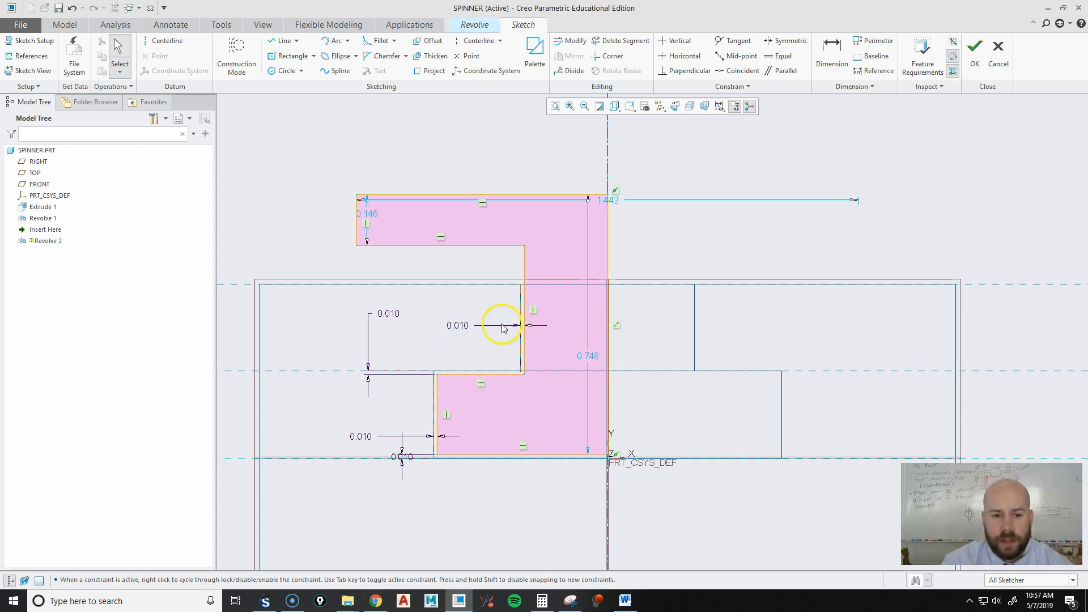
Step: Try a 0.02 clearance between the neck and the narrow cavity wall, and restore it to 0.01
double_click(458, 326)
type(".02")
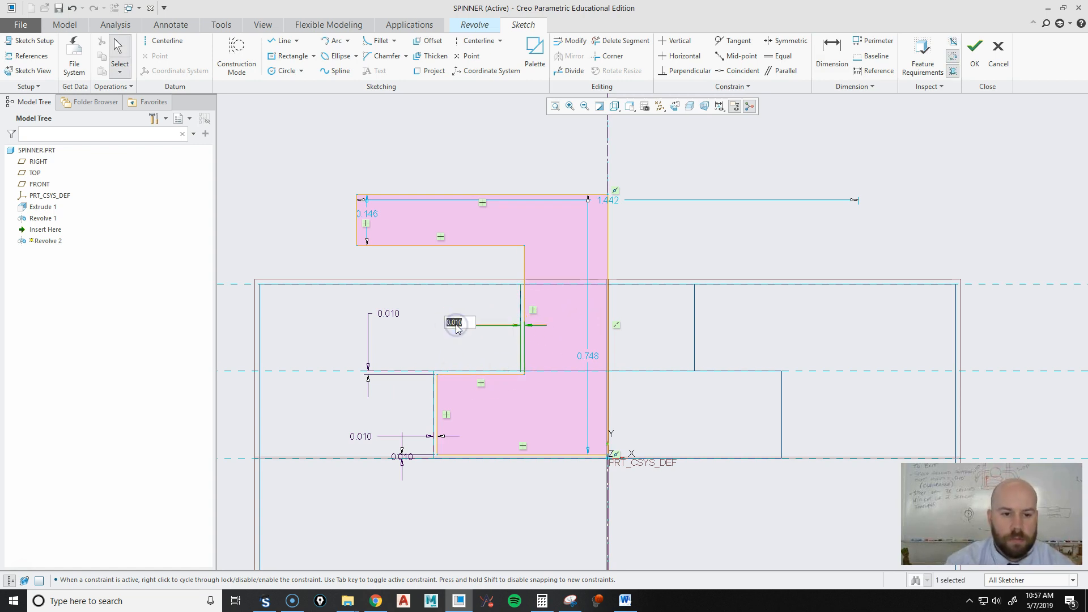
key("Return")
double_click(459, 328)
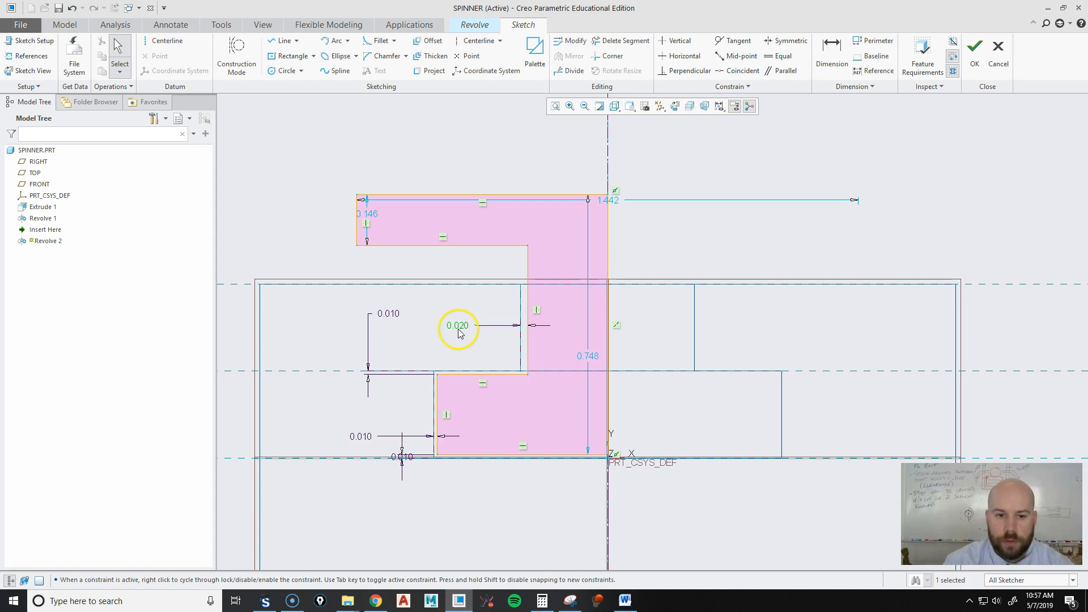
key("Return")
type(".01")
key("Return")
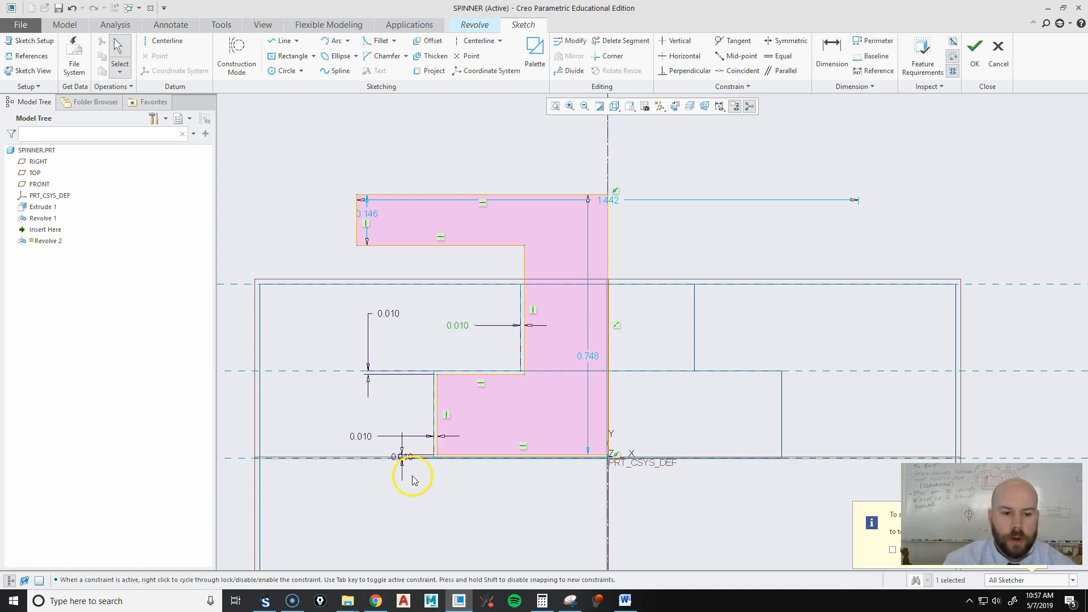
Step: Move the cavity floor clearance dimension below the profile and reposition the wide wall clearance dimension
left_click_drag(407, 457, 429, 504)
left_click(494, 513)
left_click_drag(363, 437, 377, 420)
left_click(459, 479)
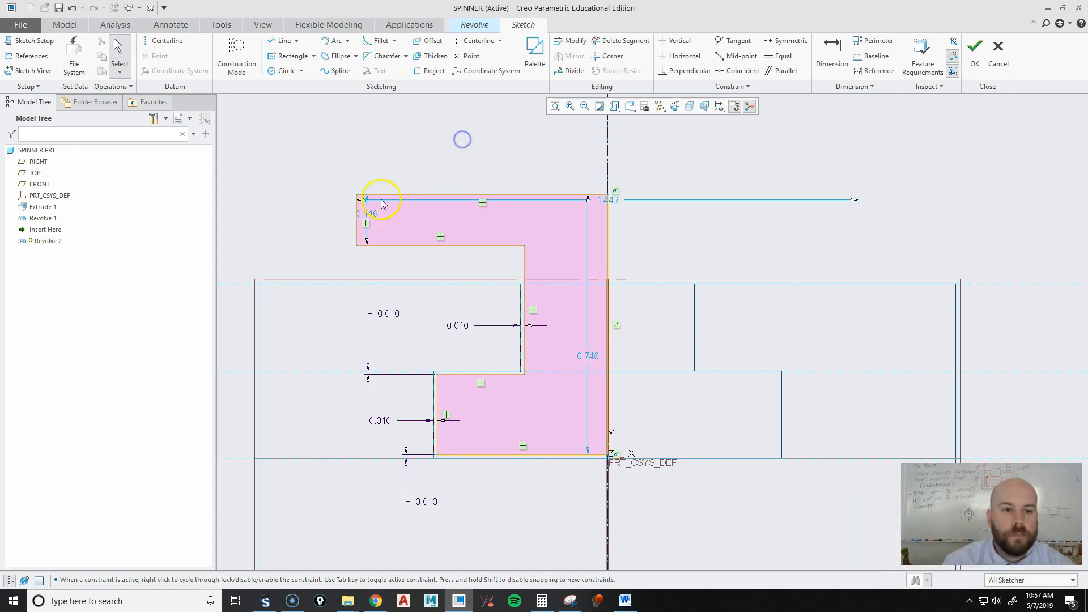
Step: Set the top flange's diameter to 1.5 and its thickness to 0.25
scroll(407, 202, "up", 2)
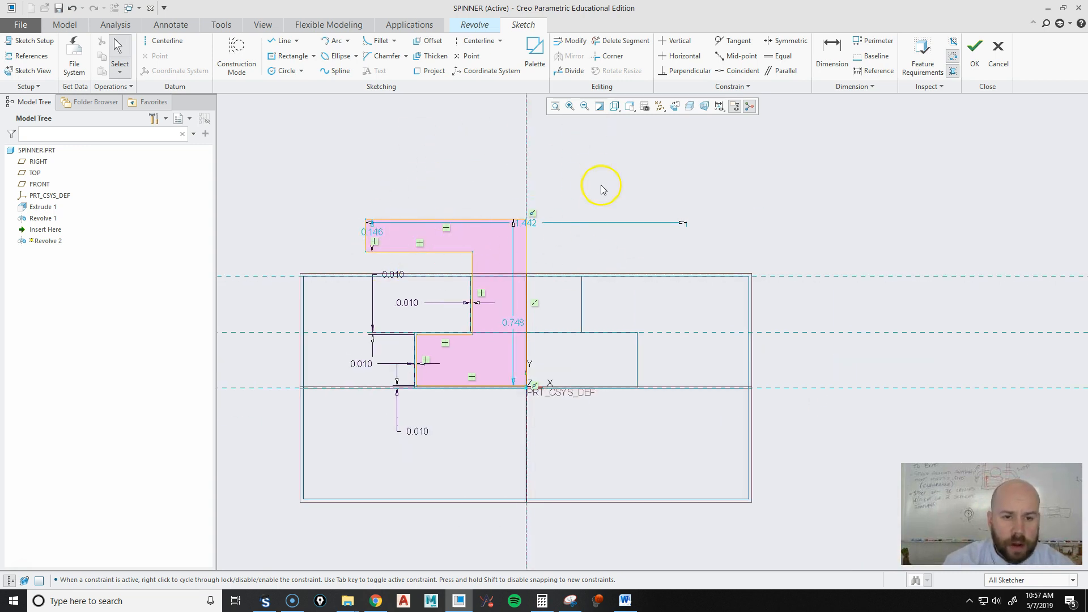
left_click(833, 51)
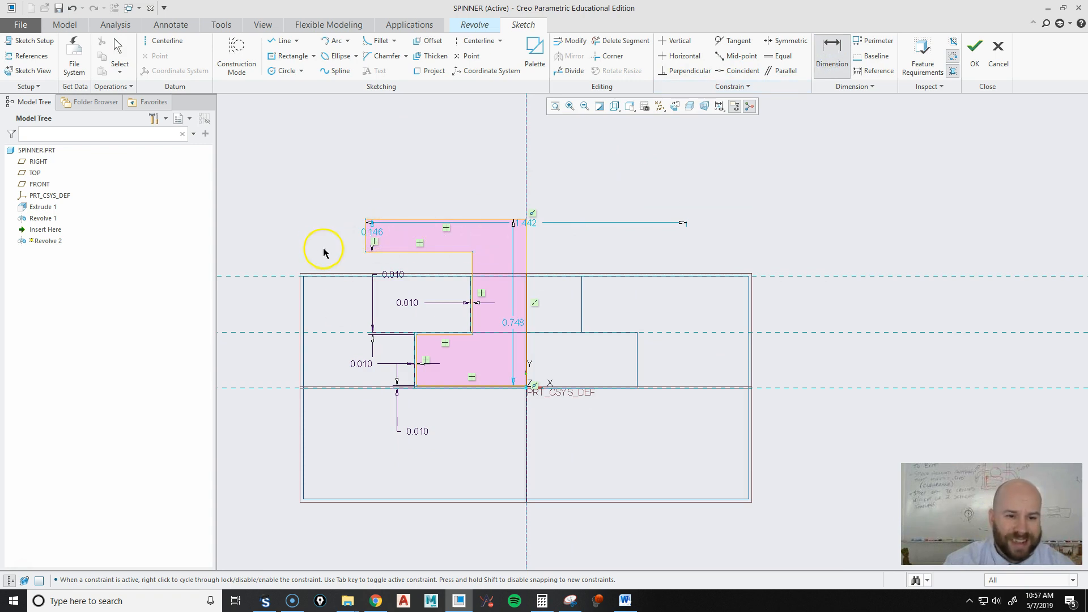
double_click(532, 228)
type("1.5")
key("Return")
left_click(413, 236)
double_click(366, 238)
key("BackSpace")
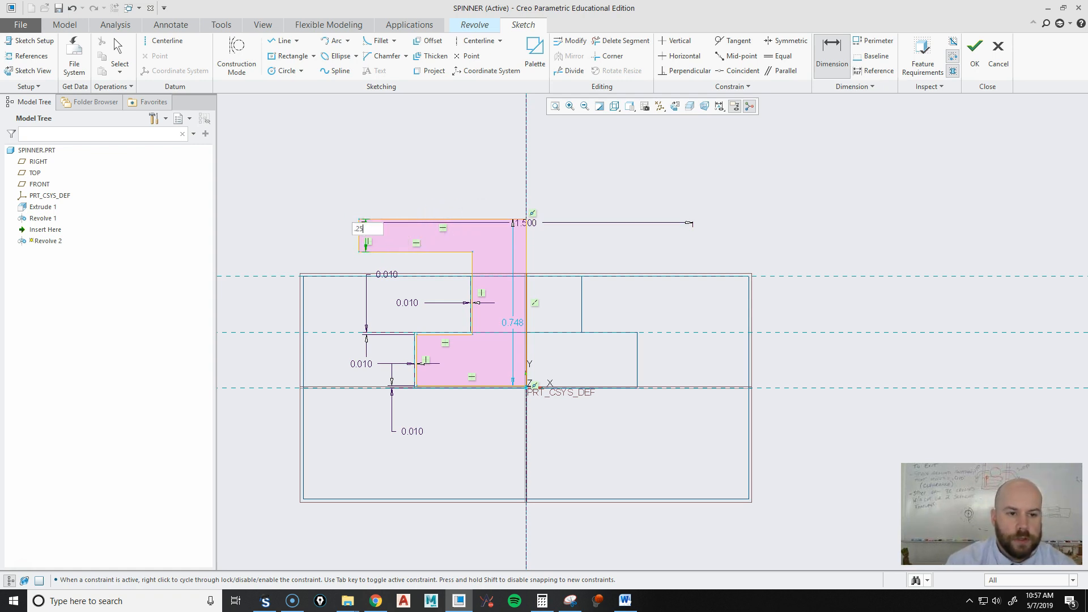
type(".25")
key("Return")
Step: Dimension the gap between the top flange's underside and the block's top surface as 0.01
scroll(391, 268, "down", 3)
left_click(403, 280)
left_click(395, 286)
middle_click(300, 256)
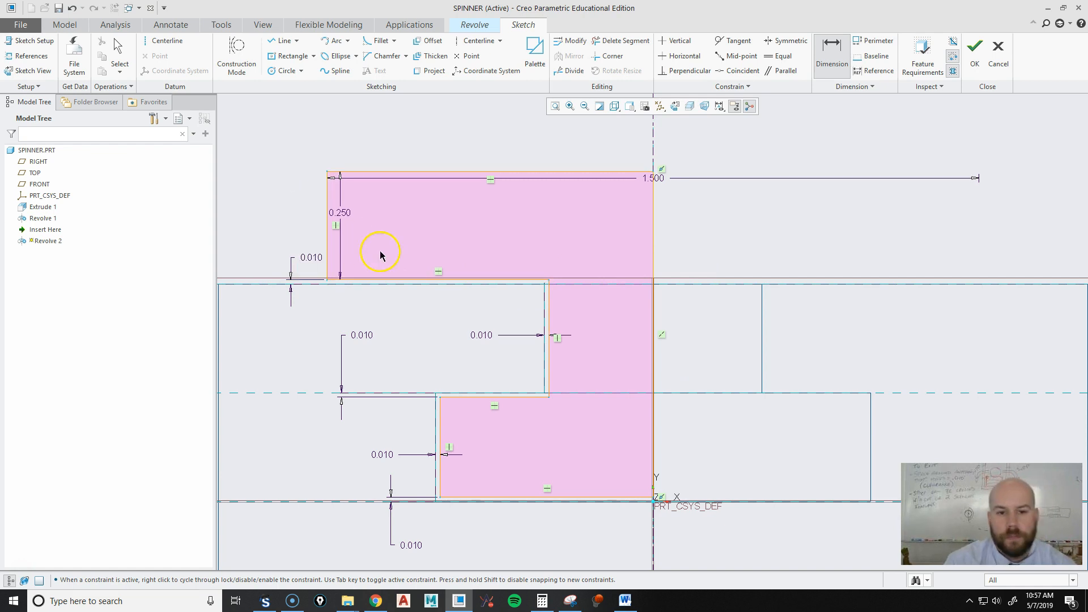
Step: Move the 1.5, 0.25, top gap and ledge clearance dimensions clear of the profile and of each other
scroll(491, 311, "up", 2)
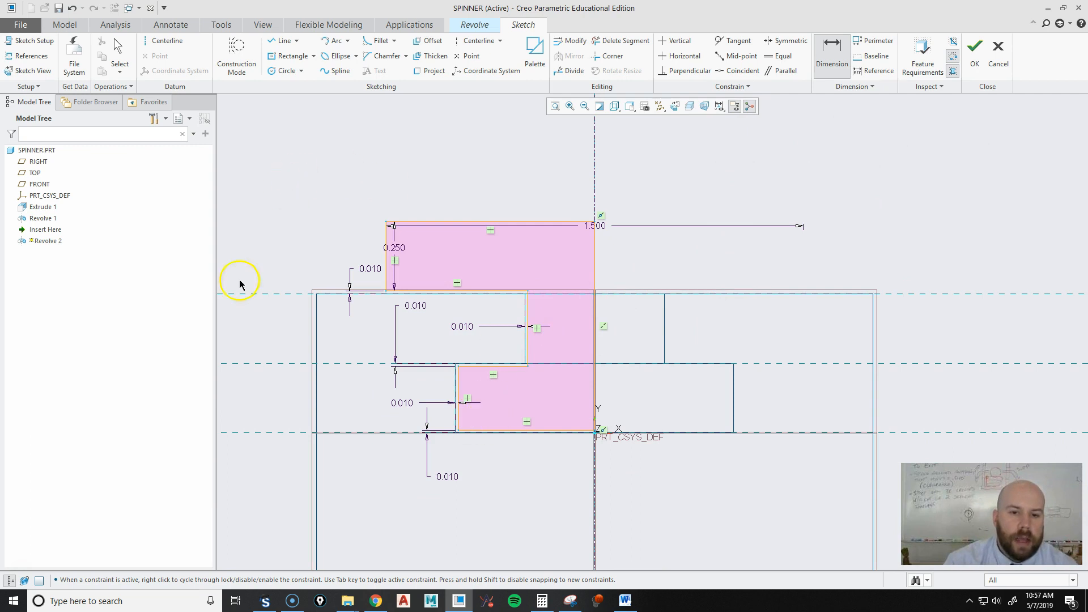
middle_click(619, 181)
left_click_drag(603, 224, 622, 180)
left_click(491, 229)
left_click_drag(400, 253, 313, 251)
left_click_drag(365, 327, 370, 331)
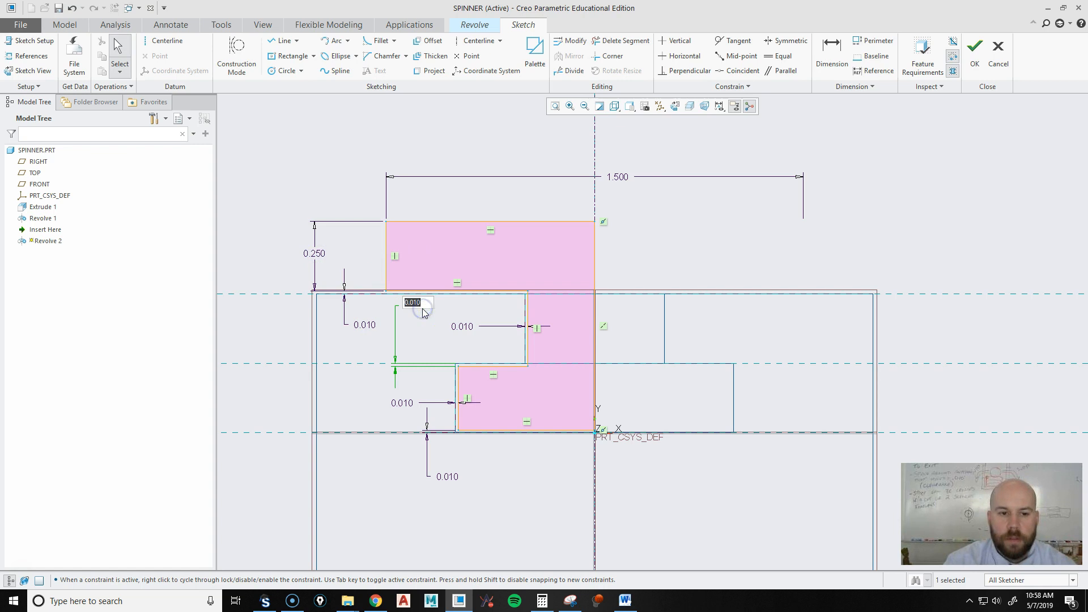
left_click_drag(418, 311, 429, 322)
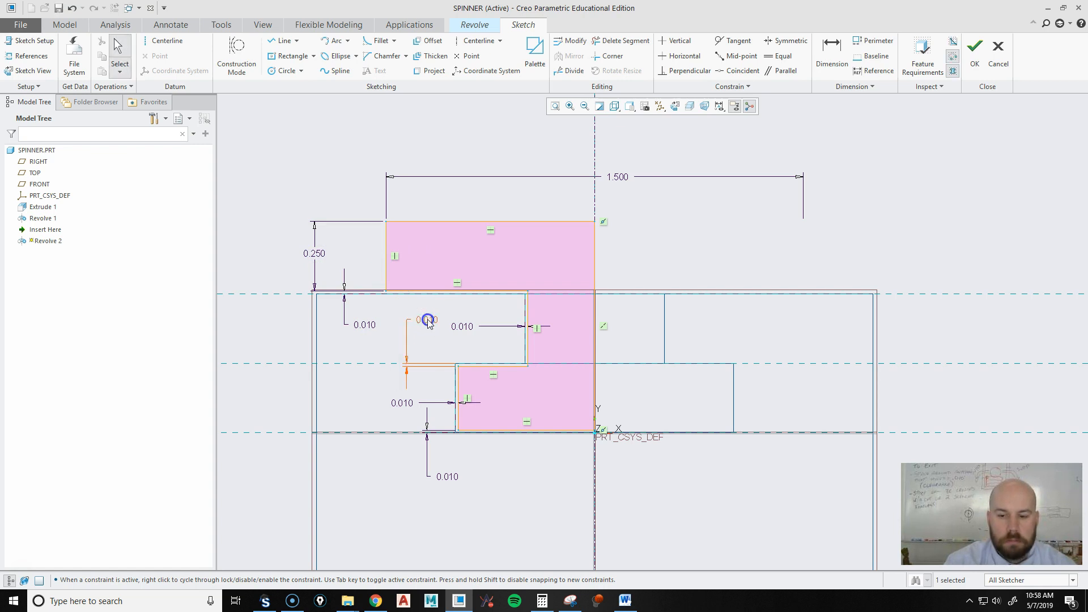
Step: Accept the sketch, display the model as Shading With Edges, and complete the 360-degree revolve
left_click(975, 53)
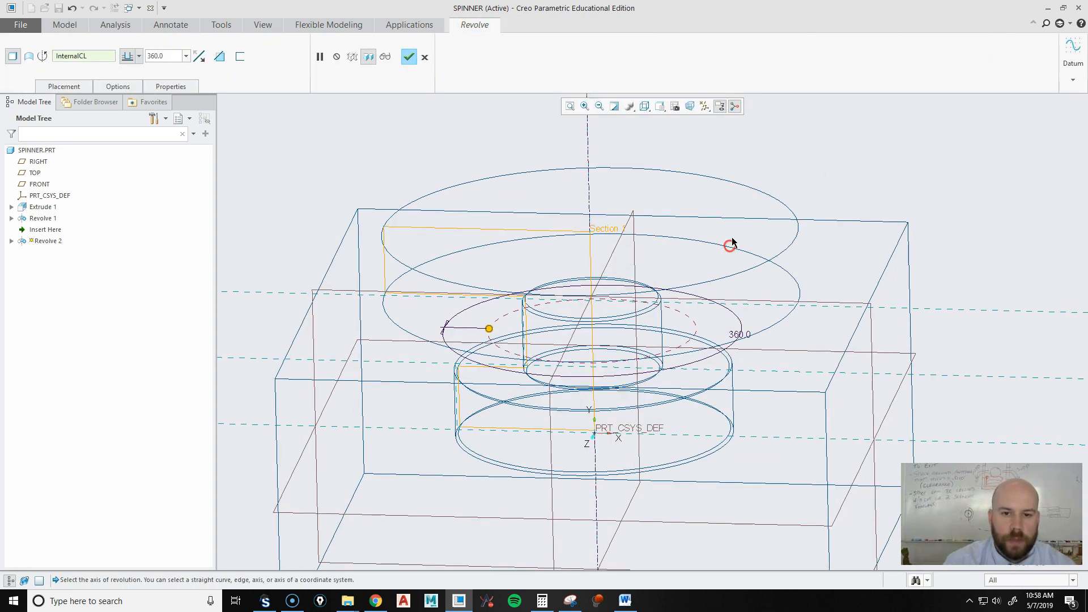
left_click(647, 109)
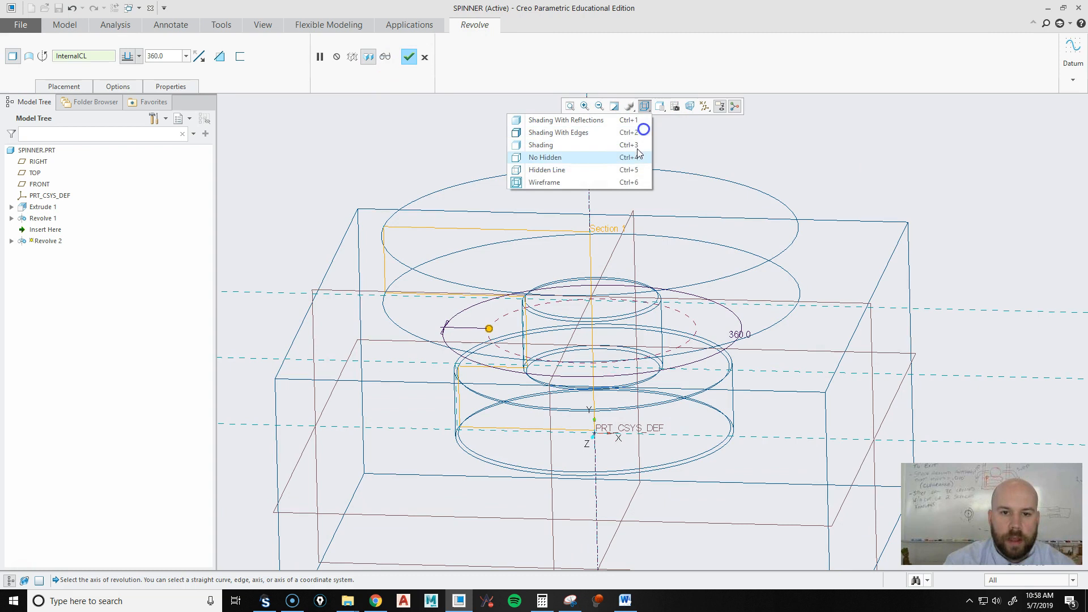
left_click(543, 133)
scroll(931, 166, "down", 3)
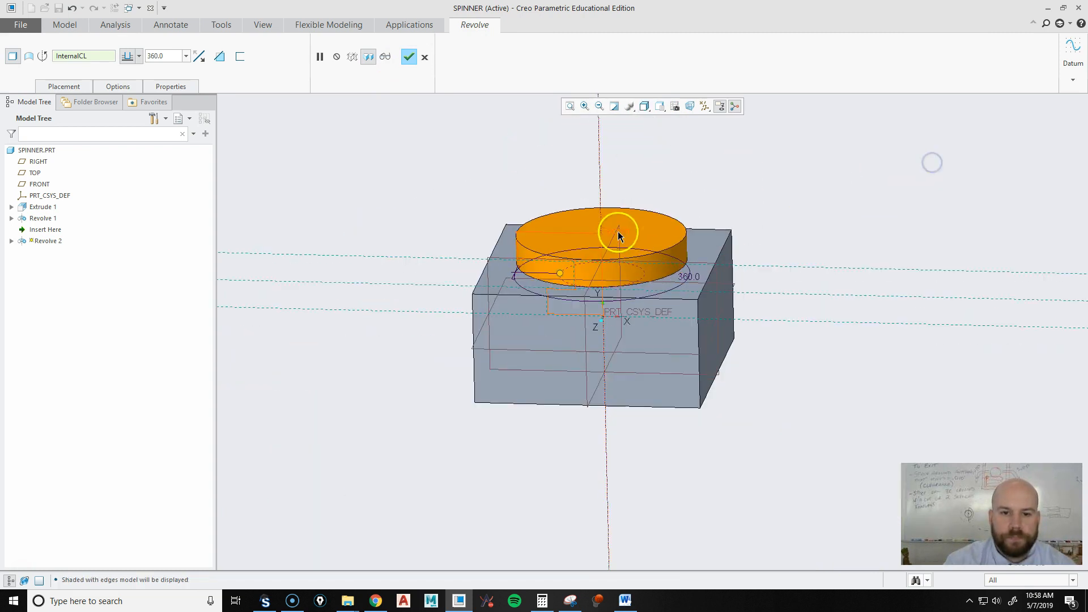
middle_click(680, 170)
Step: Hide the datum planes and deselect the new revolve to view the solid model
left_click(705, 109)
left_click(663, 172)
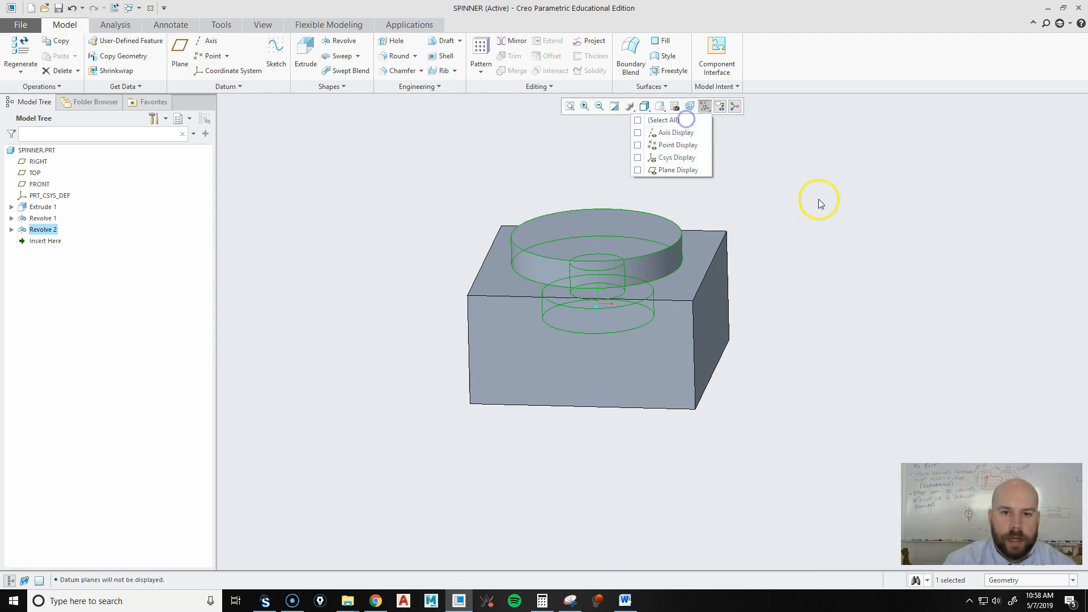
mouse_move(627, 309)
middle_mouse_down()
mouse_move(637, 292)
mouse_move(621, 309)
middle_mouse_up()
left_click(928, 332)
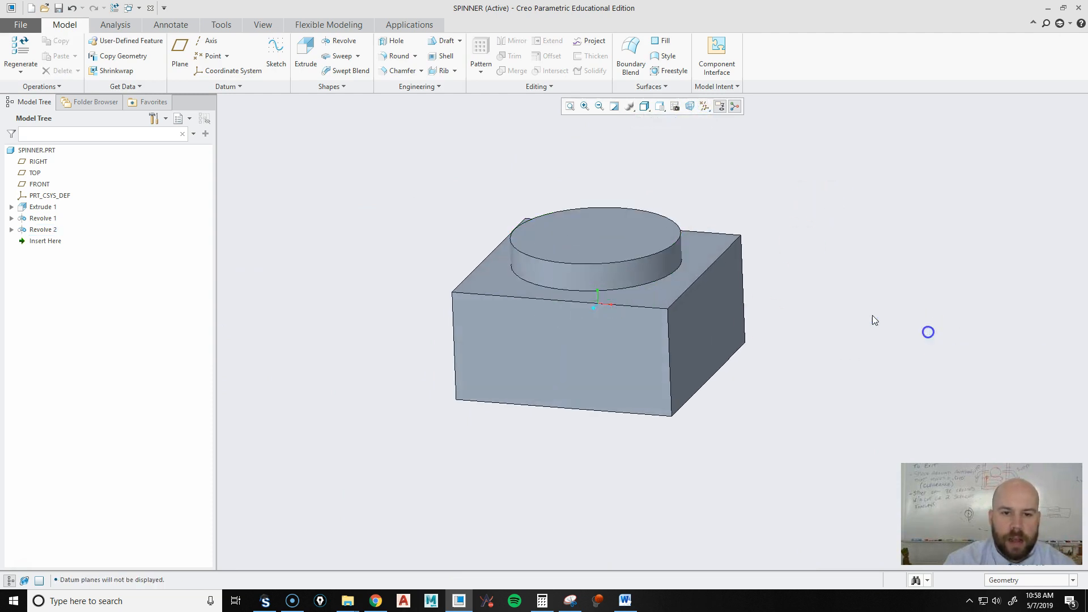
Step: Create a new cross section named A in the View Manager
left_click(674, 109)
left_click(922, 151)
left_click(919, 165)
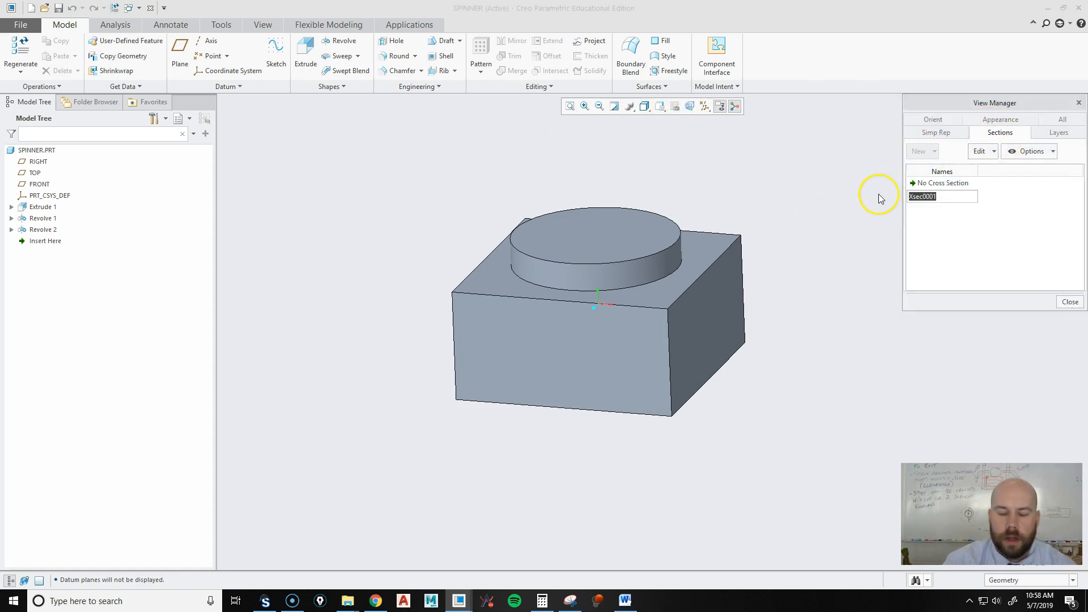
type("A")
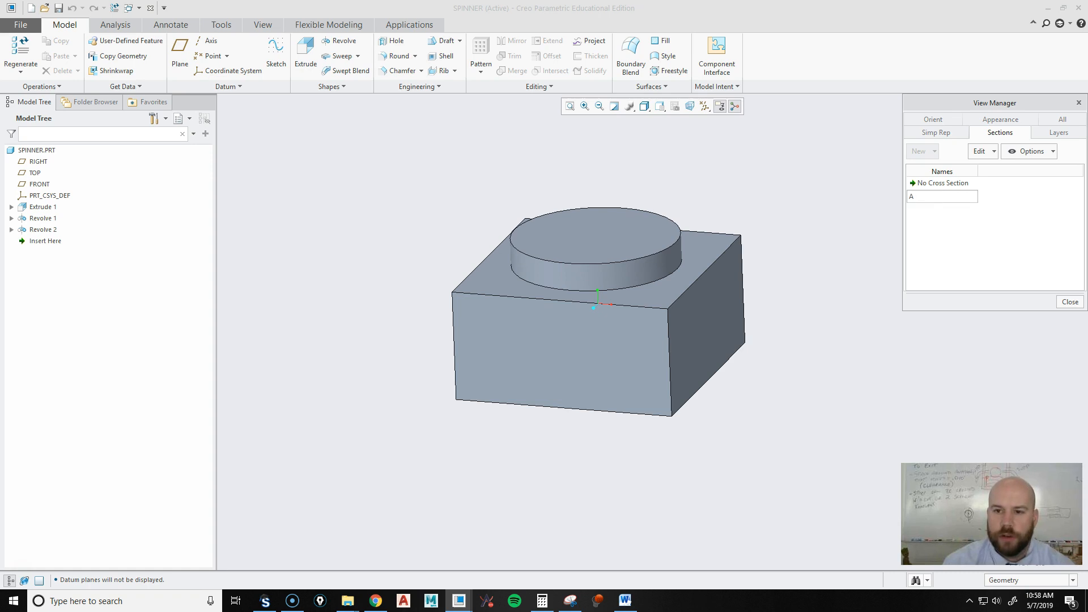
key("Return")
Step: Show the datum planes, place section A on the FRONT plane at offset 0.000, and inspect the clearance gap in the cut model
left_click(703, 107)
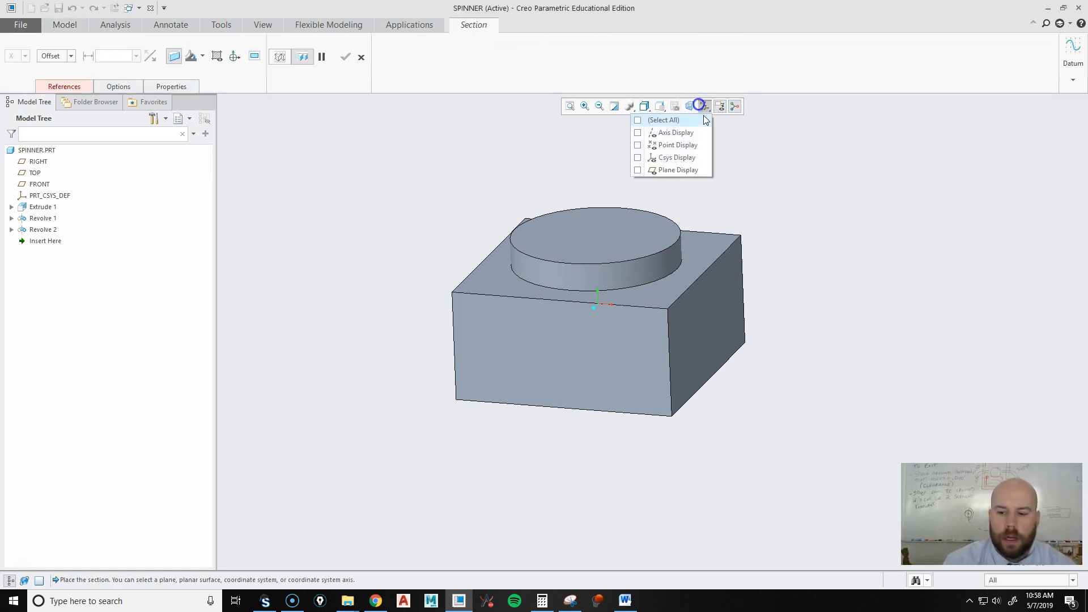
left_click(695, 170)
middle_click_drag(841, 202, 892, 215)
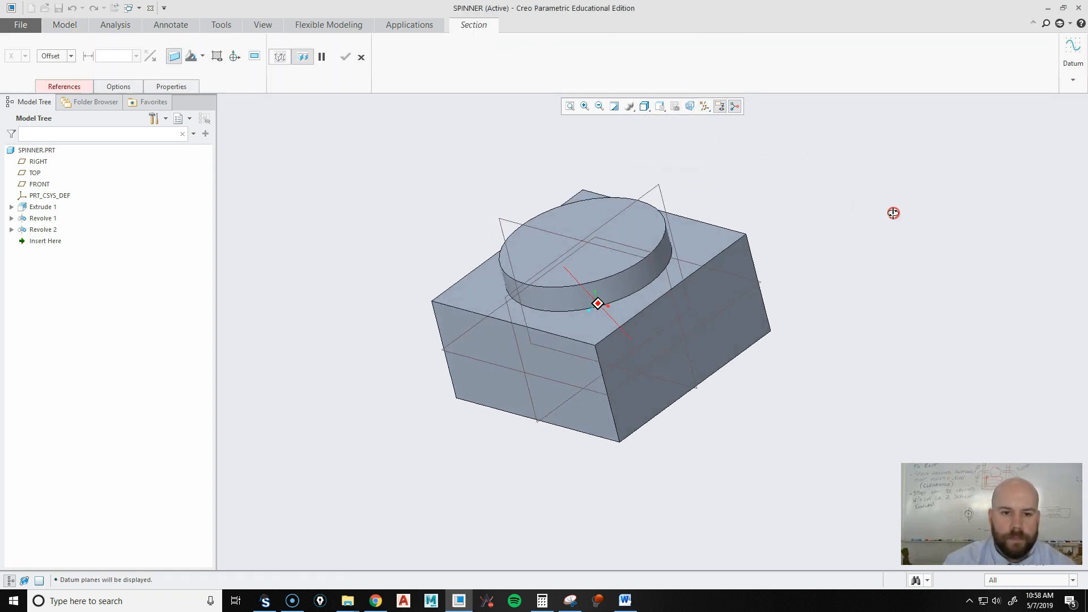
middle_click_drag(504, 221, 760, 185)
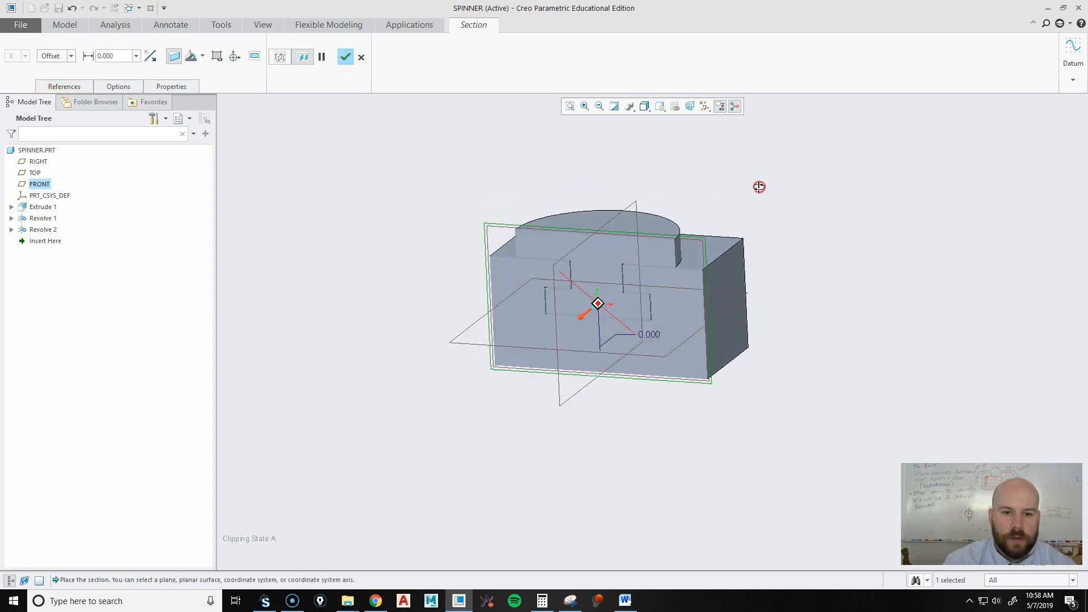
middle_click(827, 197)
scroll(567, 335, "down", 5)
middle_click_drag(620, 269, 649, 251)
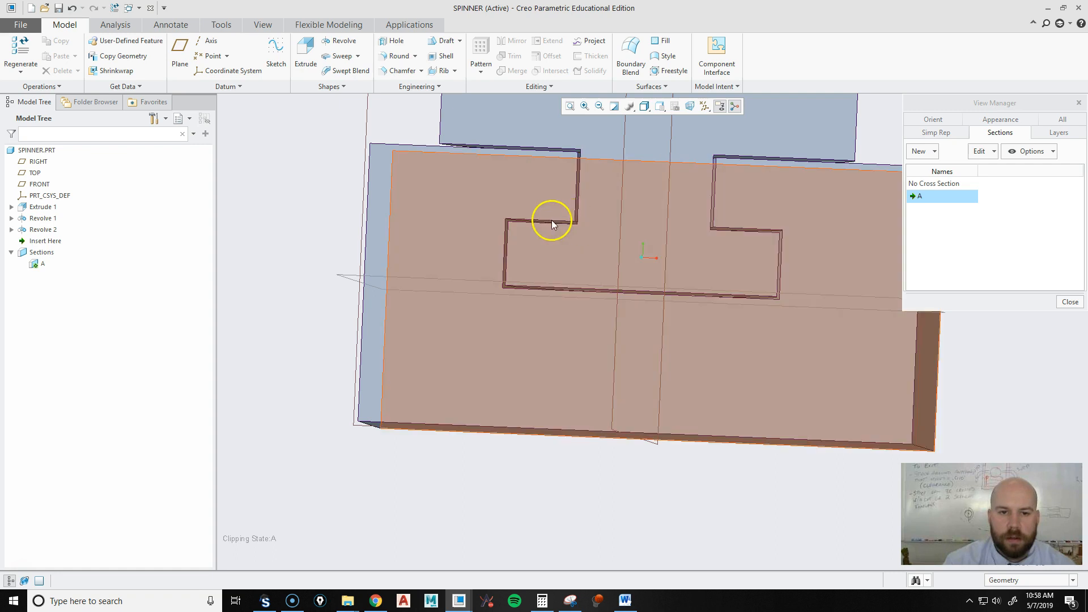
Step: Inspect the clearance gap around the spinner in section A from several angles, and close the View Manager
scroll(538, 306, "up", 3)
middle_click_drag(529, 346, 689, 329)
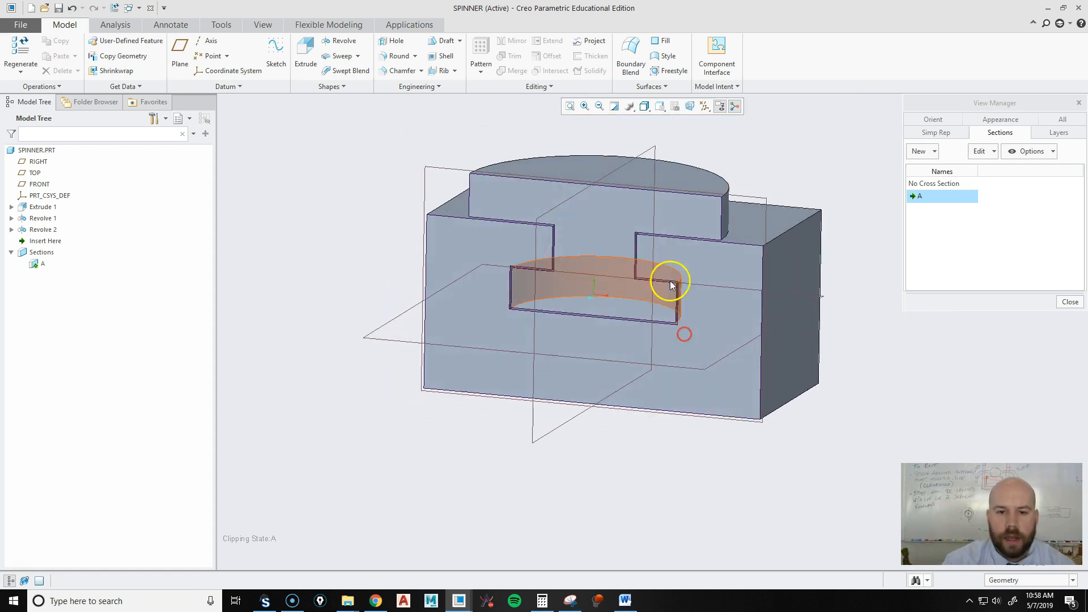
scroll(646, 278, "down", 4)
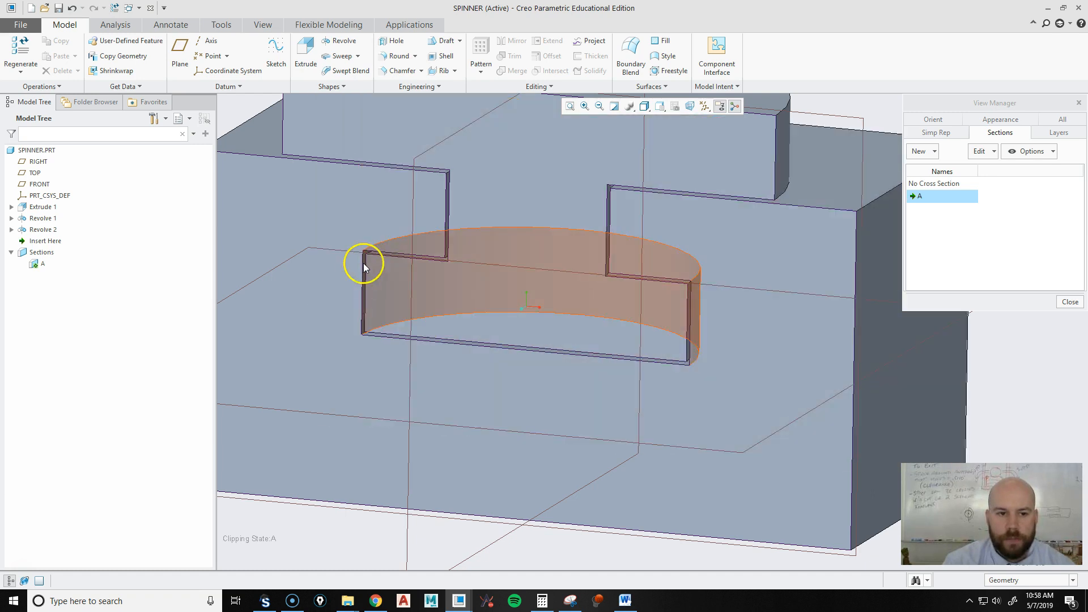
scroll(678, 363, "up", 5)
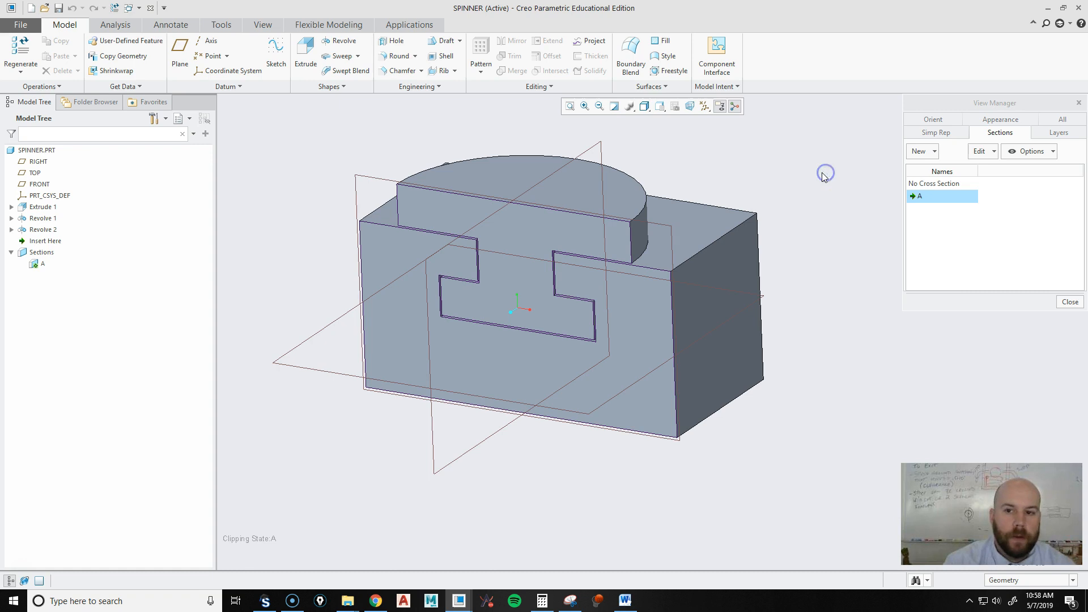
left_click(1070, 303)
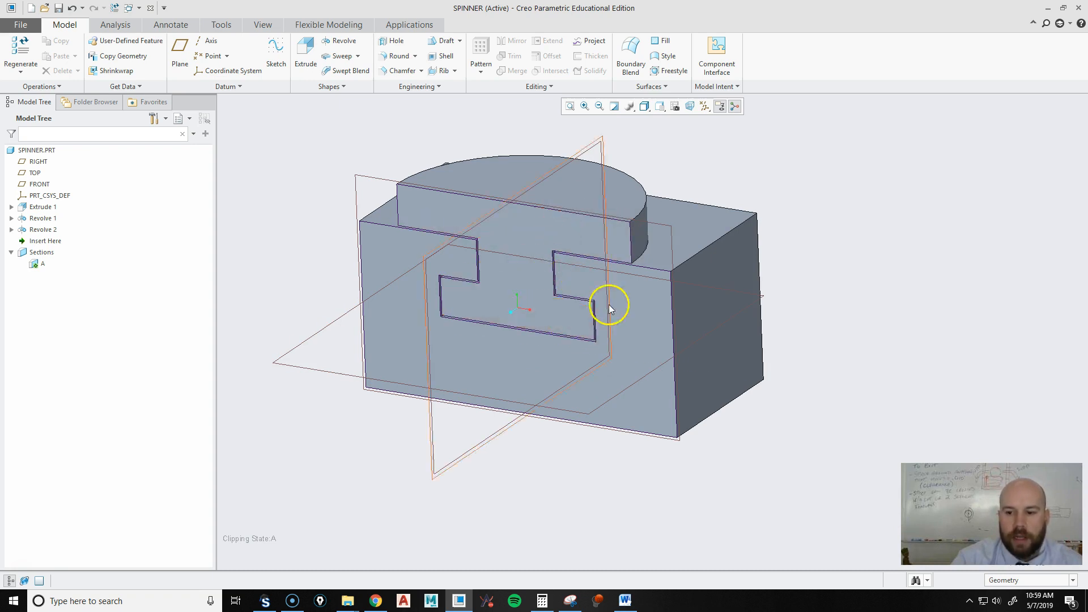
Step: Place a new hole on the block's side face with the FRONT and TOP datum planes as offset references
left_click(395, 46)
left_click(690, 319)
left_click_drag(709, 288, 388, 180)
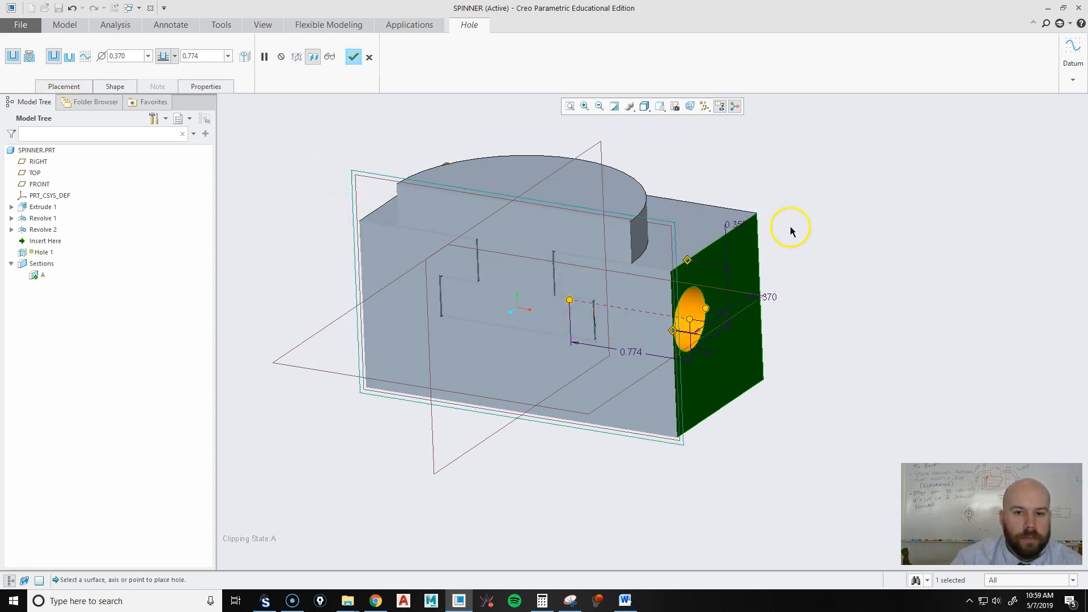
left_click_drag(688, 260, 753, 307)
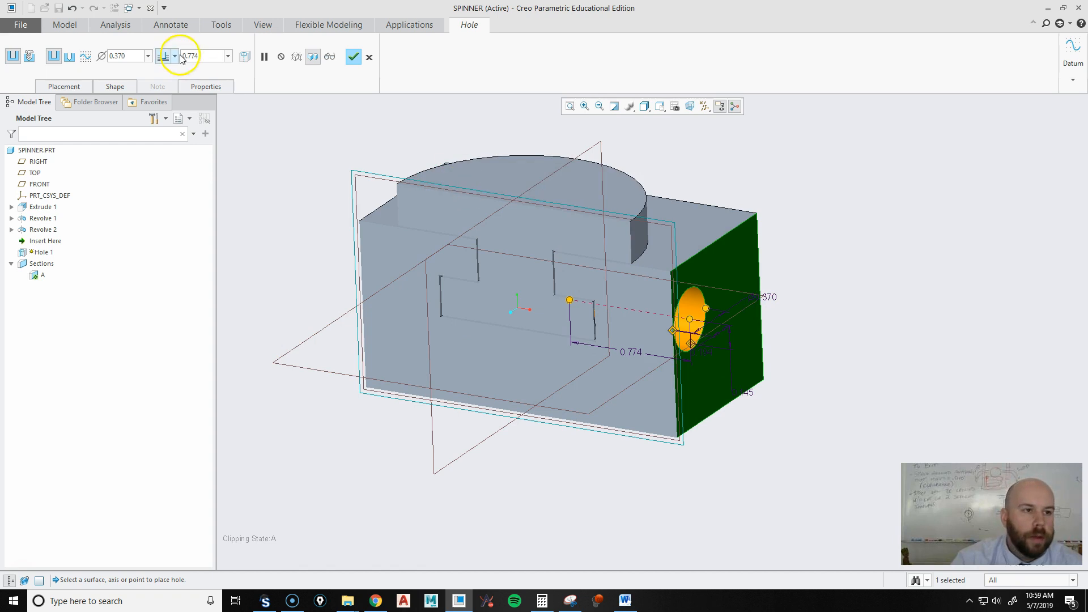
Step: Set both of the hole's offset references, FRONT and TOP, to Align
left_click(70, 88)
left_click(116, 176)
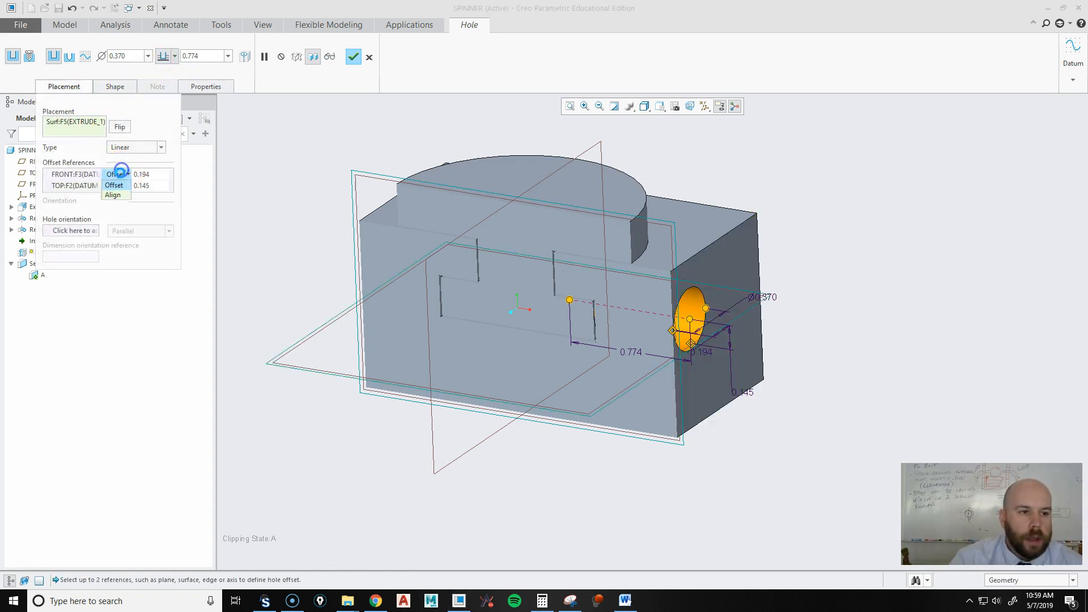
left_click(118, 175)
left_click(114, 195)
left_click(120, 186)
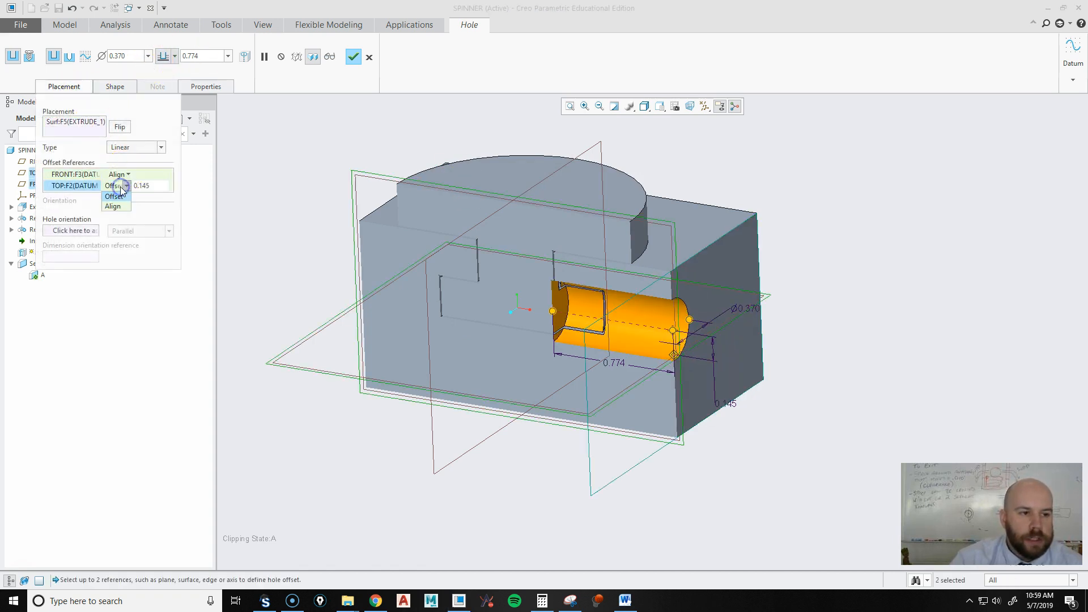
left_click(120, 206)
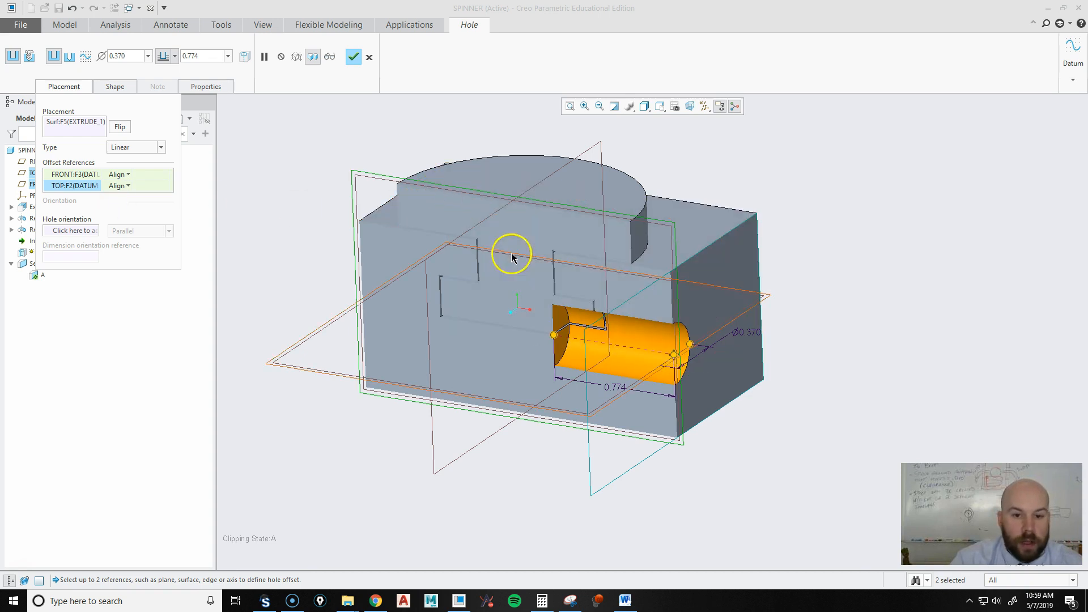
Step: Try a hole diameter of 0.25 and reduce it to 0.1
double_click(127, 56)
type(".25")
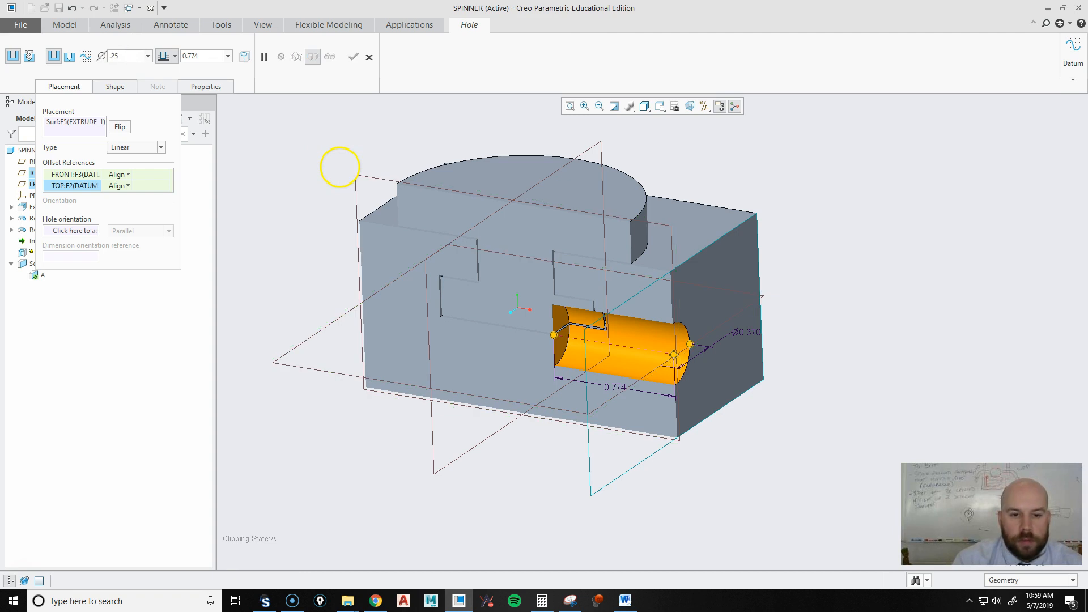
key("Return")
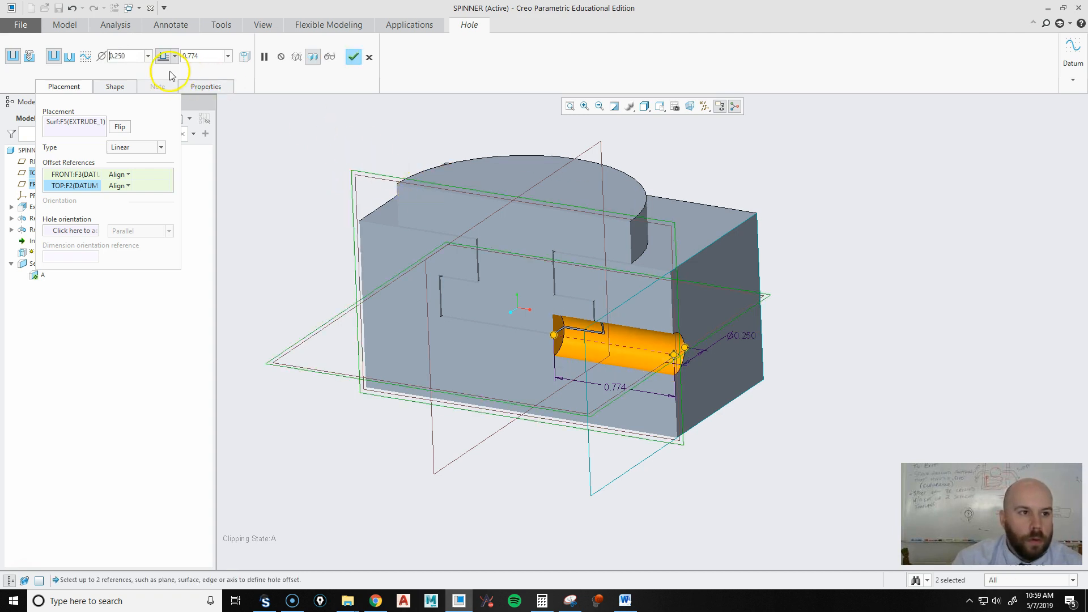
type(".1")
key("Return")
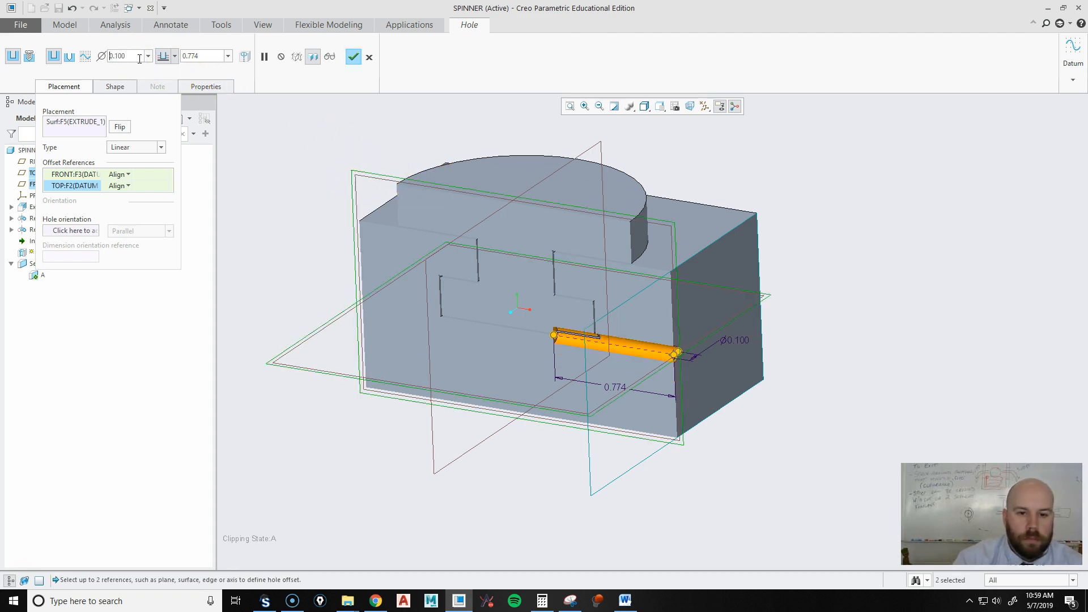
Step: Change the hole's TOP reference from Align to Offset with a distance of 0.1
scroll(589, 320, "down", 3)
middle_click_drag(626, 357, 453, 233)
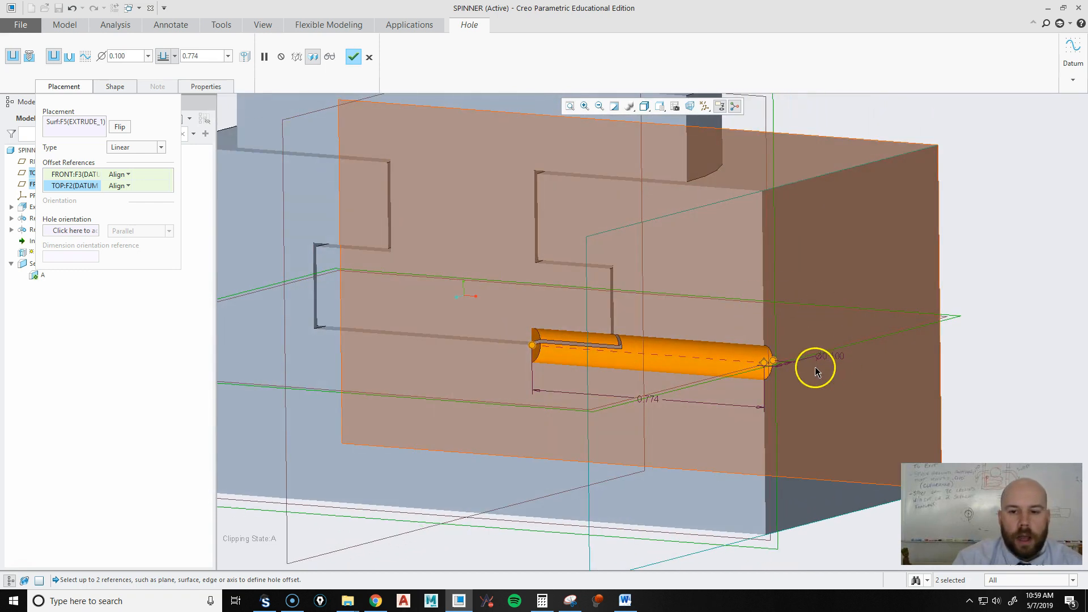
left_click(119, 186)
left_click(114, 196)
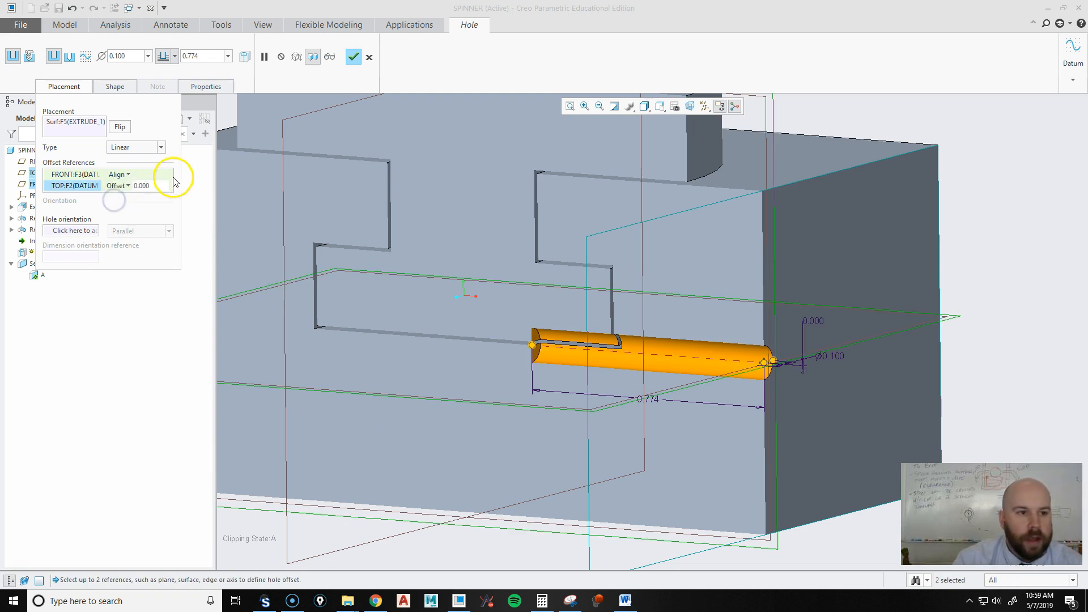
type(".1")
key("Return")
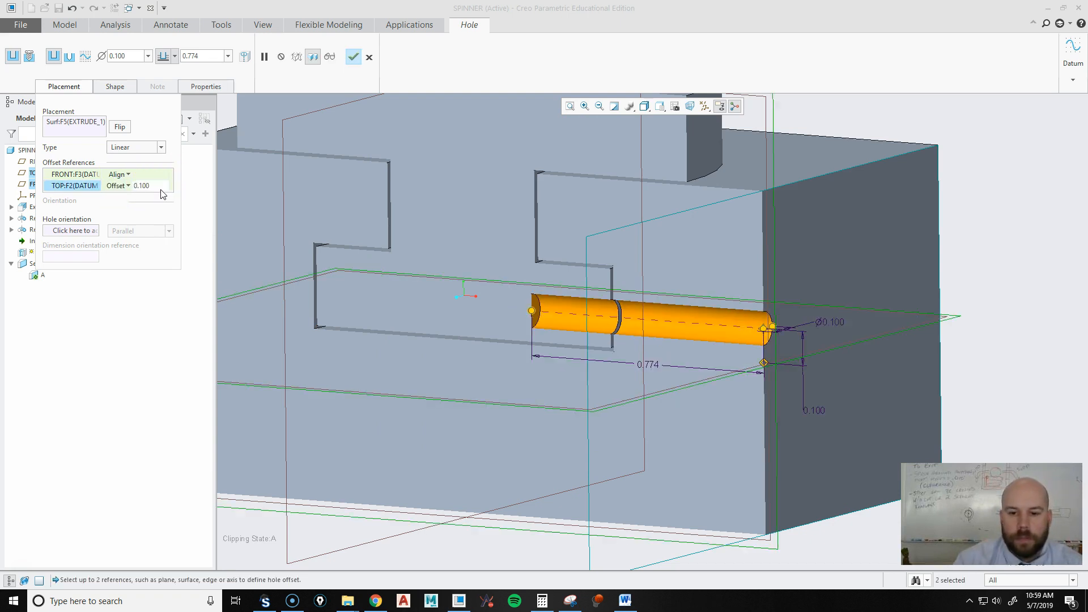
Step: Set the hole depth to drill up to the next surface, ending at the spinner cavity, and complete the hole
mouse_move(510, 311)
middle_mouse_down()
mouse_move(465, 297)
mouse_move(567, 321)
mouse_move(499, 321)
middle_mouse_up()
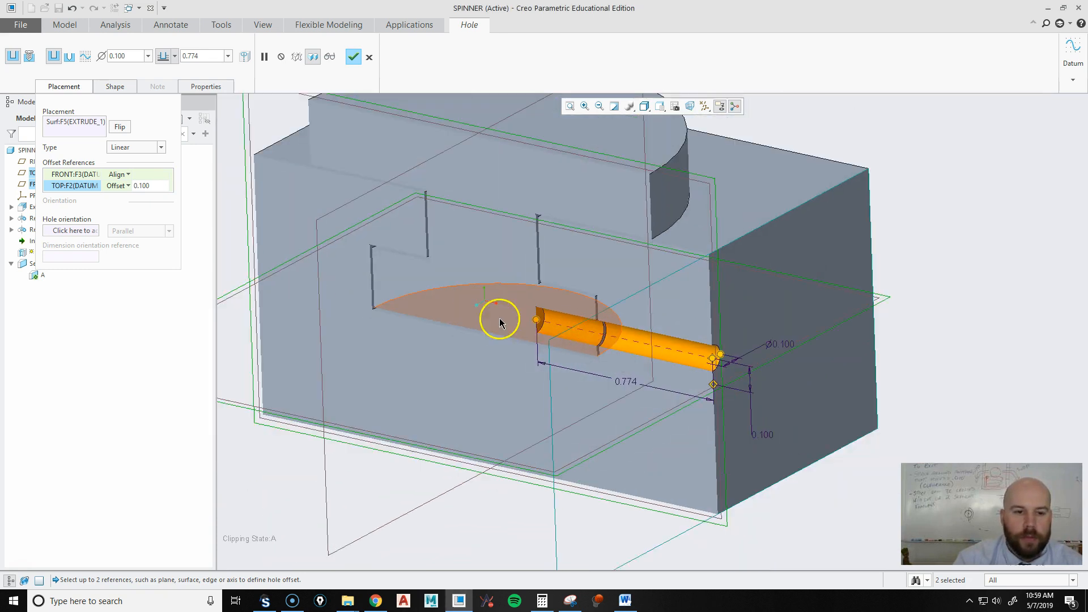
left_click(176, 56)
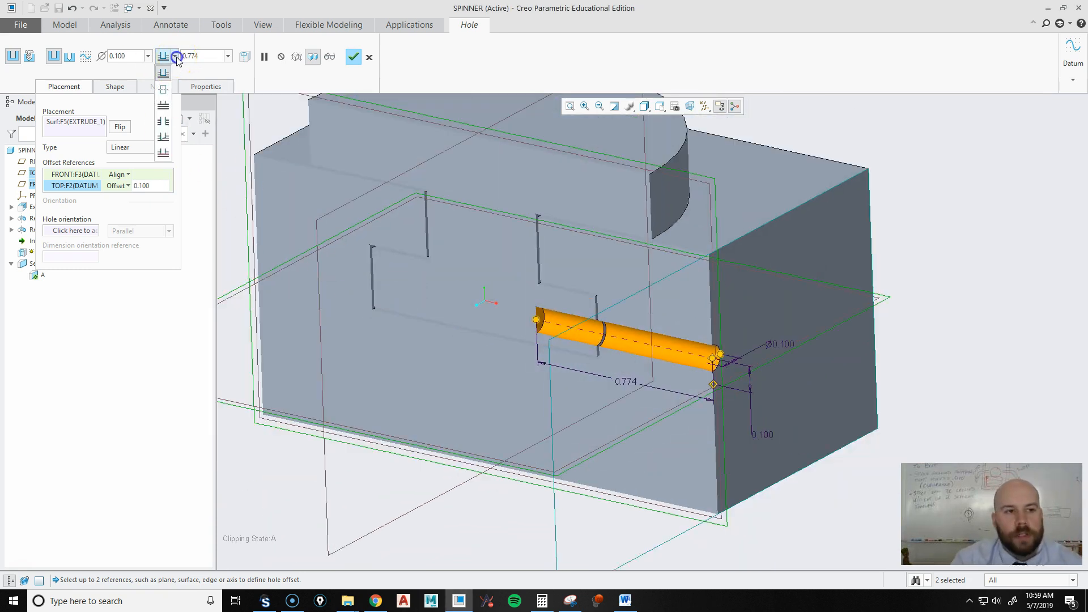
left_click(164, 111)
middle_click_drag(381, 236, 486, 299)
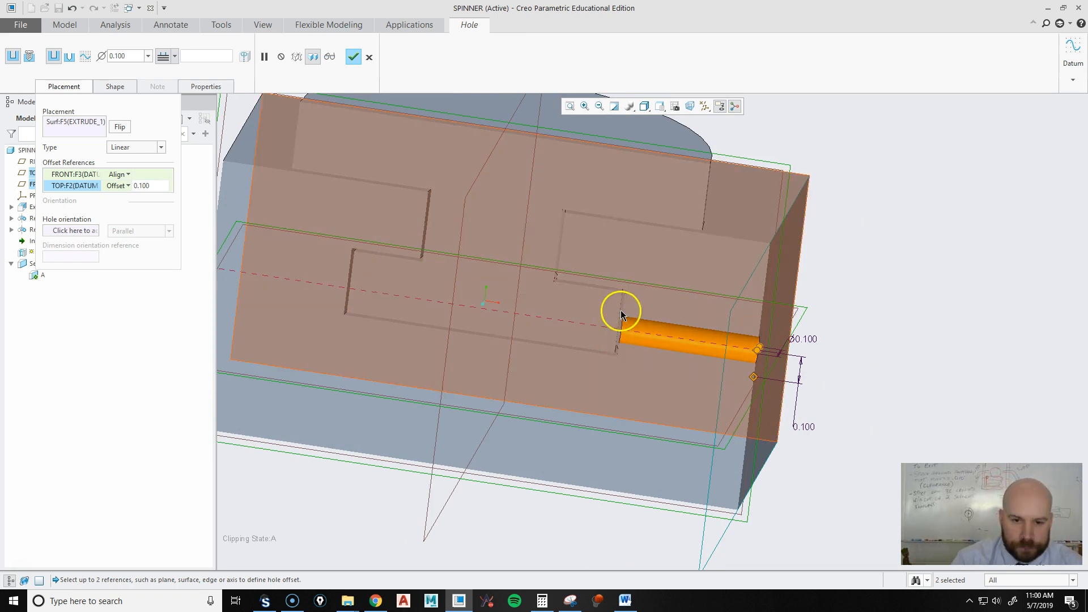
scroll(622, 313, "up", 5)
scroll(620, 318, "down", 4)
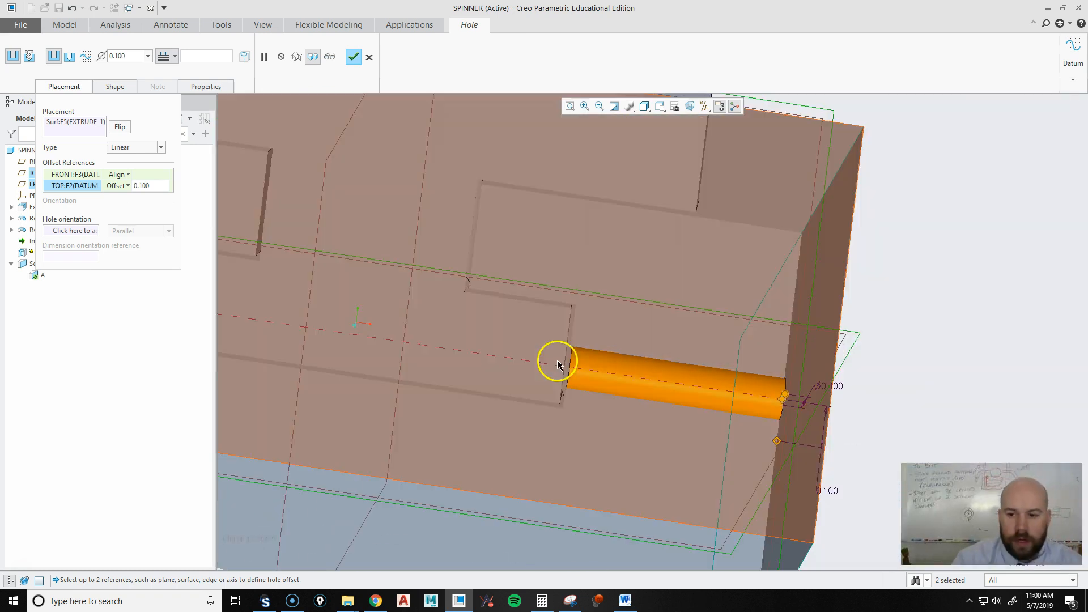
left_click(921, 285)
scroll(933, 287, "up", 4)
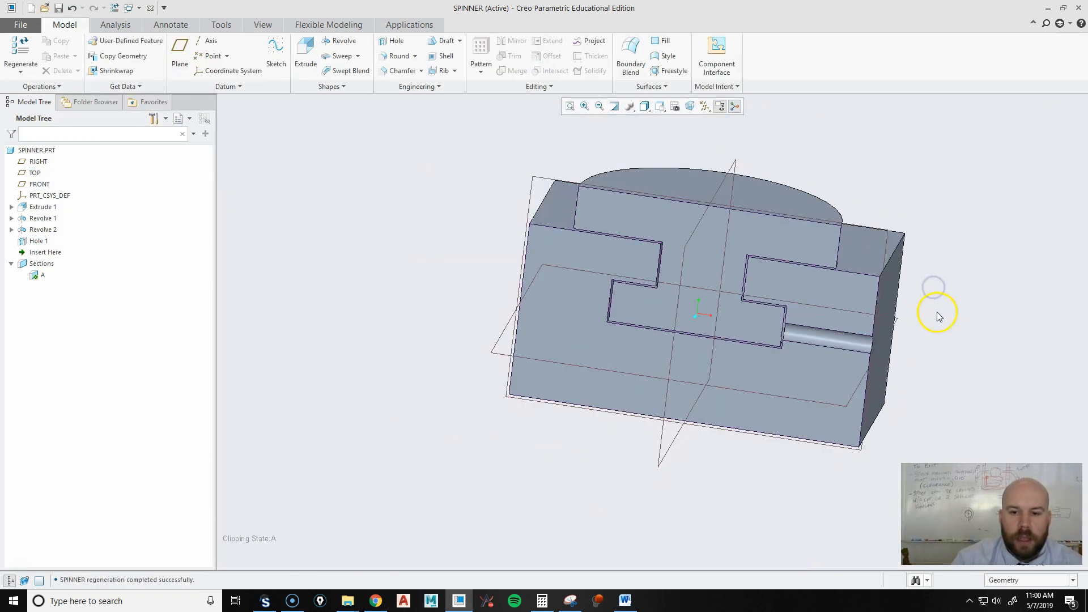
middle_click_drag(937, 313, 895, 325)
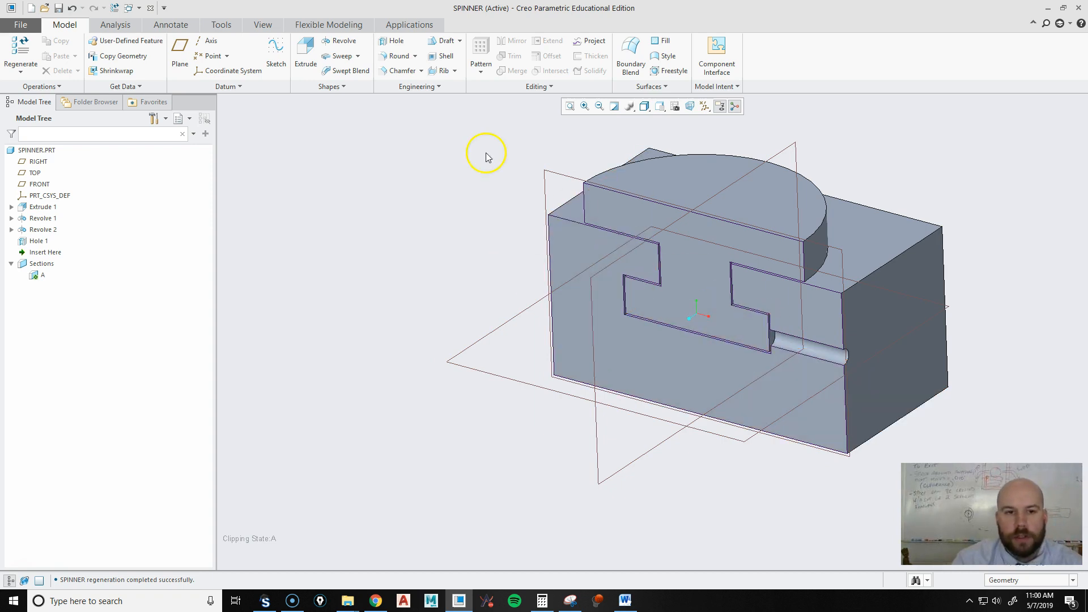
Step: Start a pattern of the side hole and set the pattern type to Axis
right_click(37, 244)
left_click(47, 207)
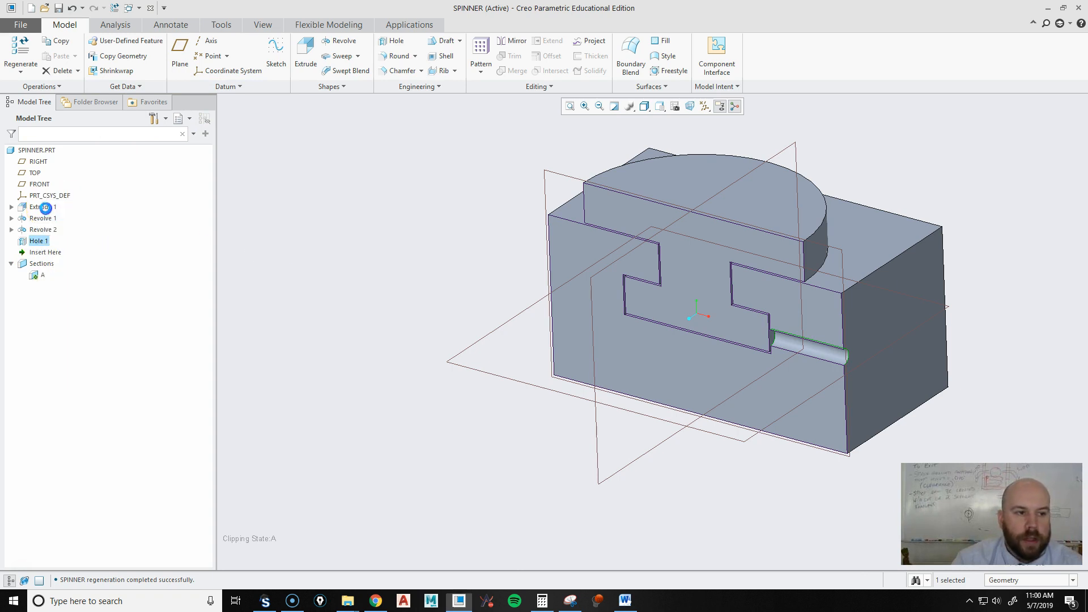
left_click(33, 56)
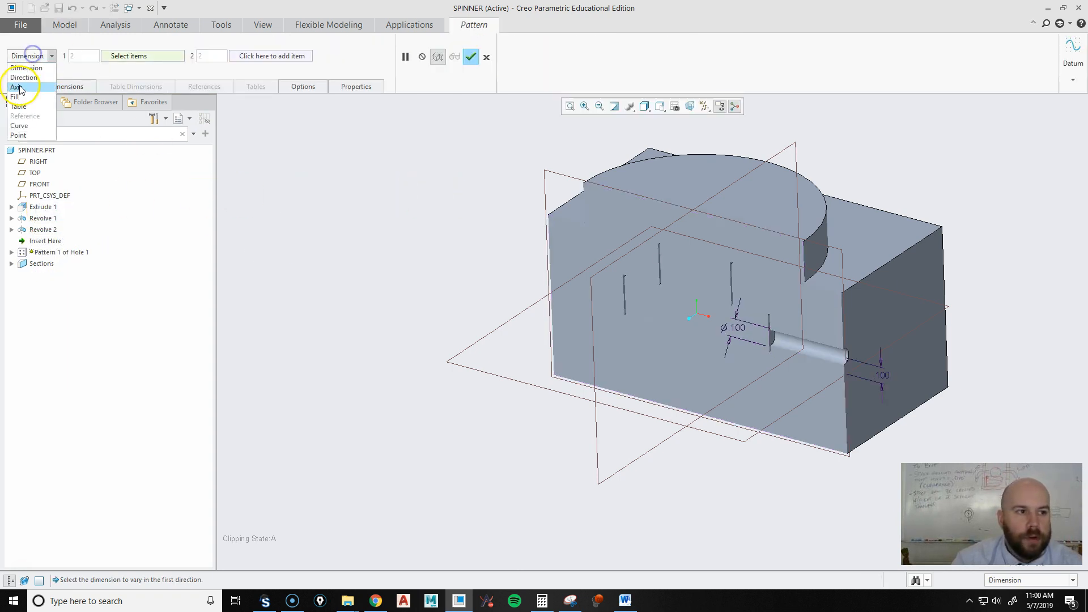
left_click(26, 86)
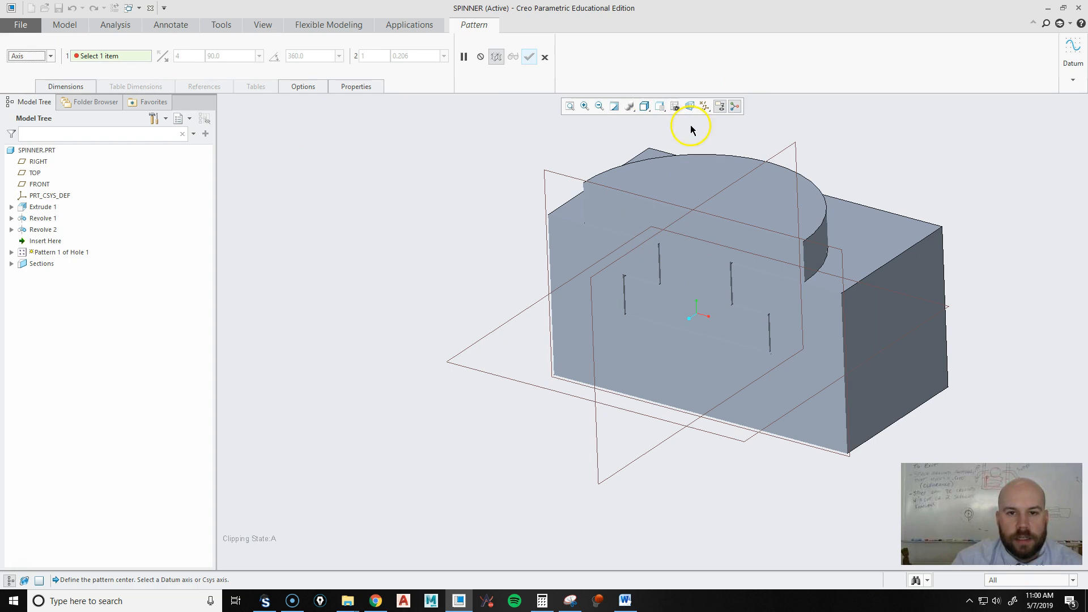
Step: Activate No Cross Section to restore the full model, and close the View Manager
left_click(704, 107)
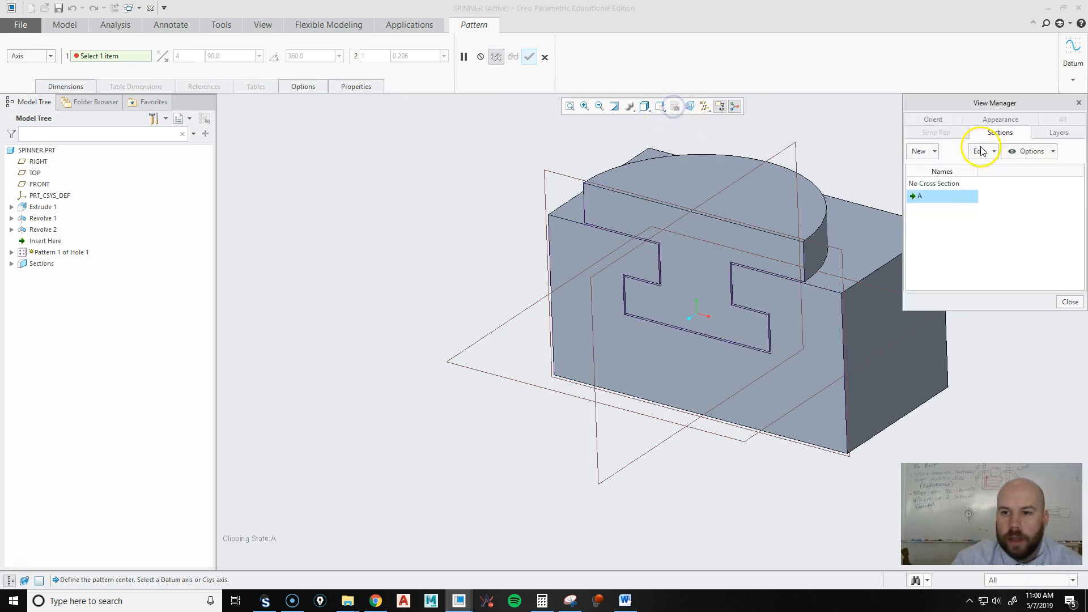
double_click(933, 182)
left_click(1070, 301)
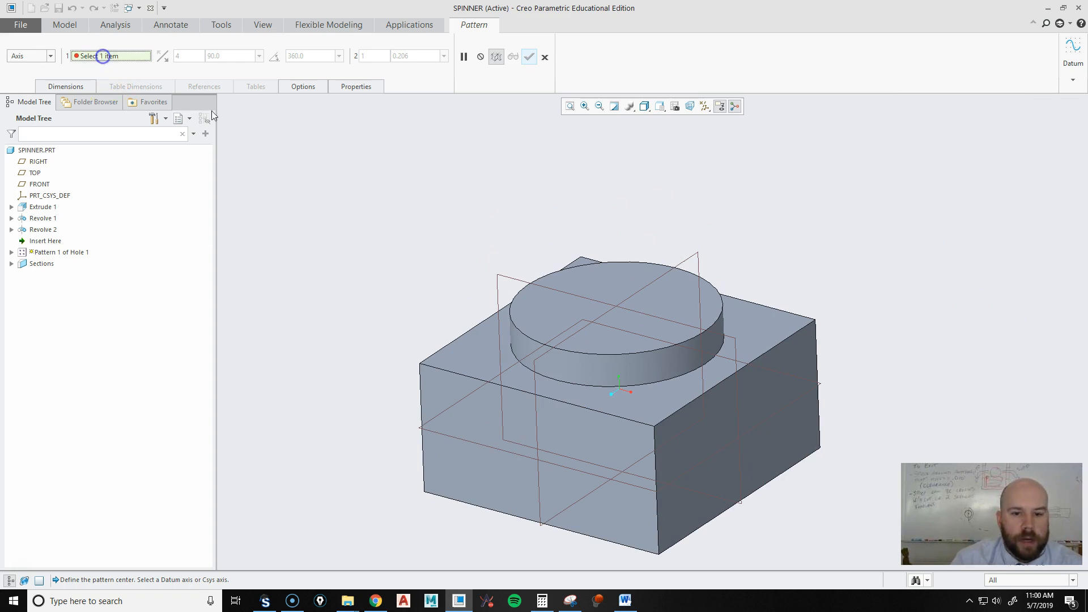
Step: Show the datum axes and pattern the hole around the spinner's central axis with 4 members over 360 degrees
left_click(704, 107)
left_click(663, 135)
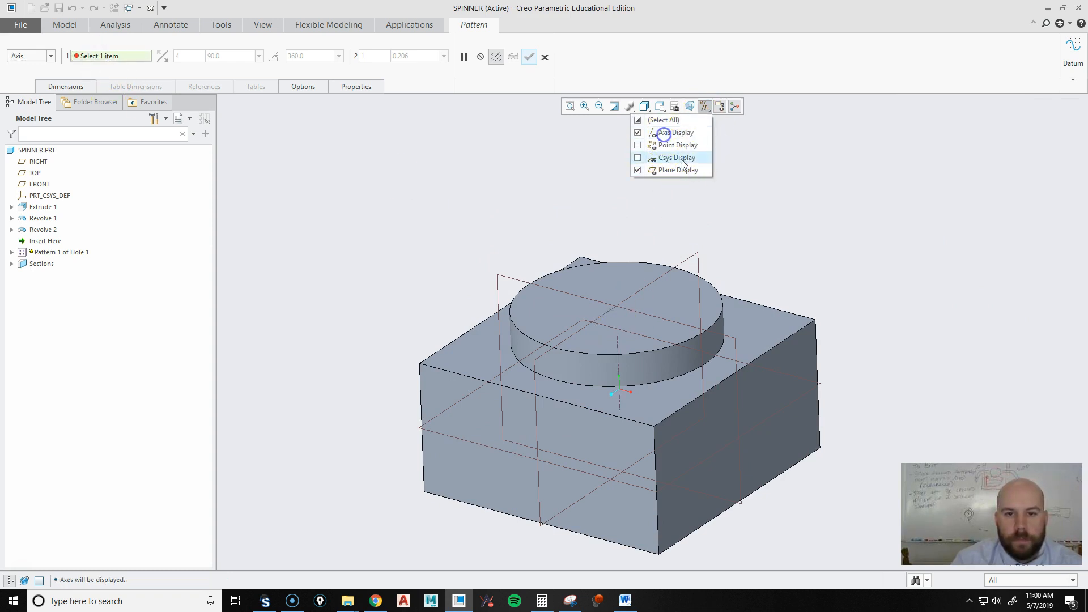
left_click(877, 207)
left_click(620, 346)
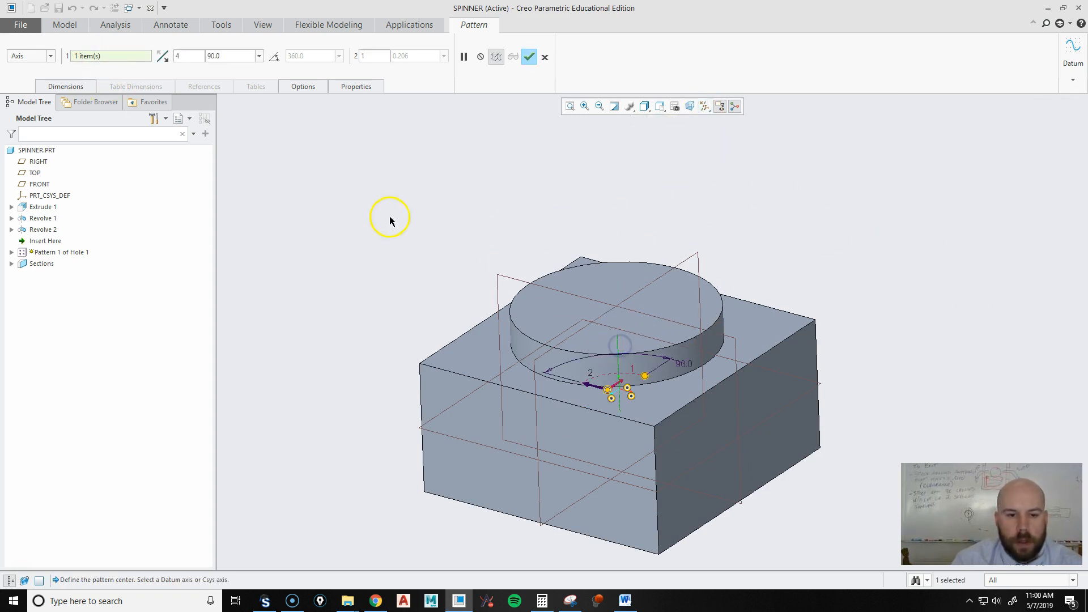
middle_click(846, 216)
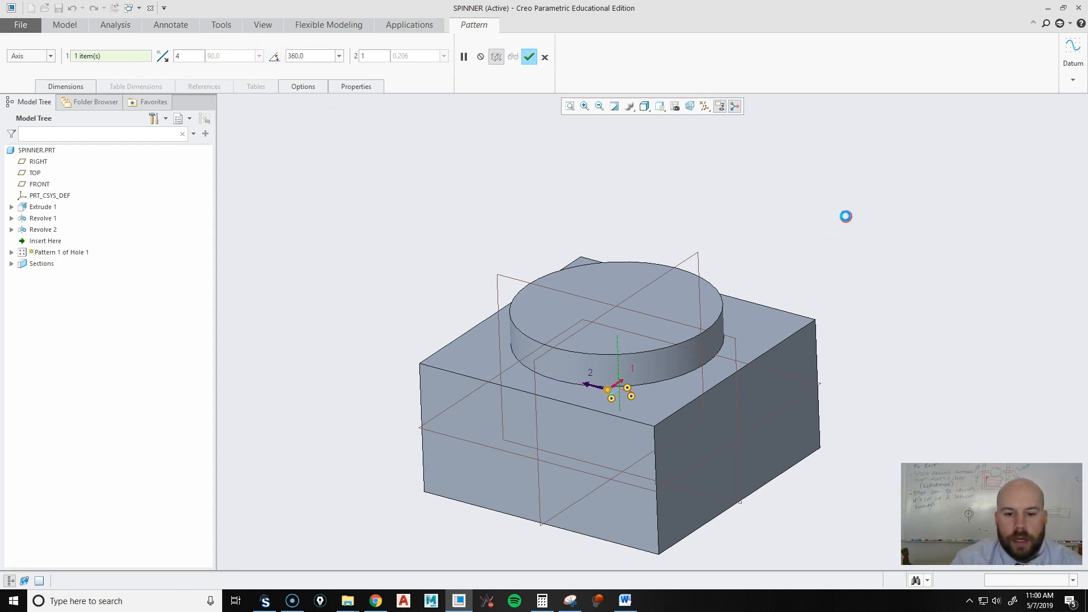
left_click(846, 216)
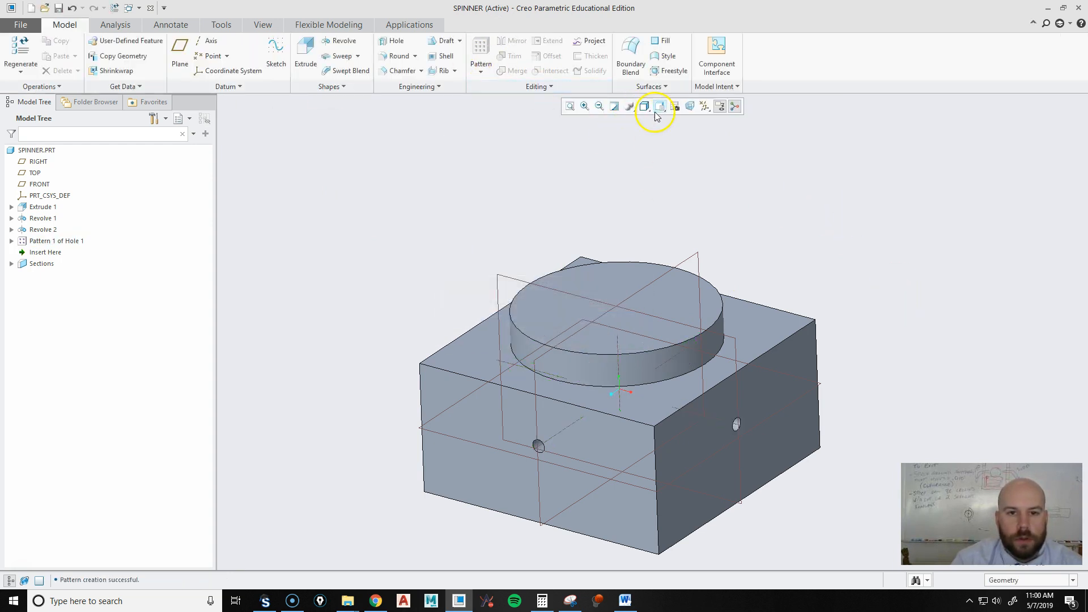
Step: Activate cross section A and examine how the patterned side holes open into the spinner cavity
left_click(673, 113)
double_click(914, 196)
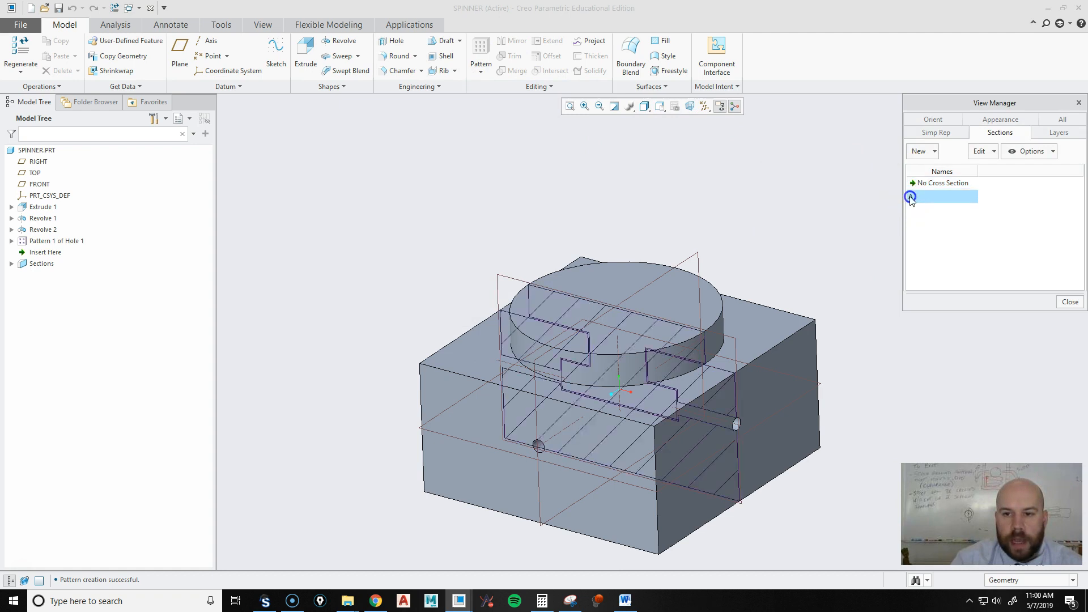
middle_click_drag(646, 297, 746, 274)
scroll(729, 335, "down", 6)
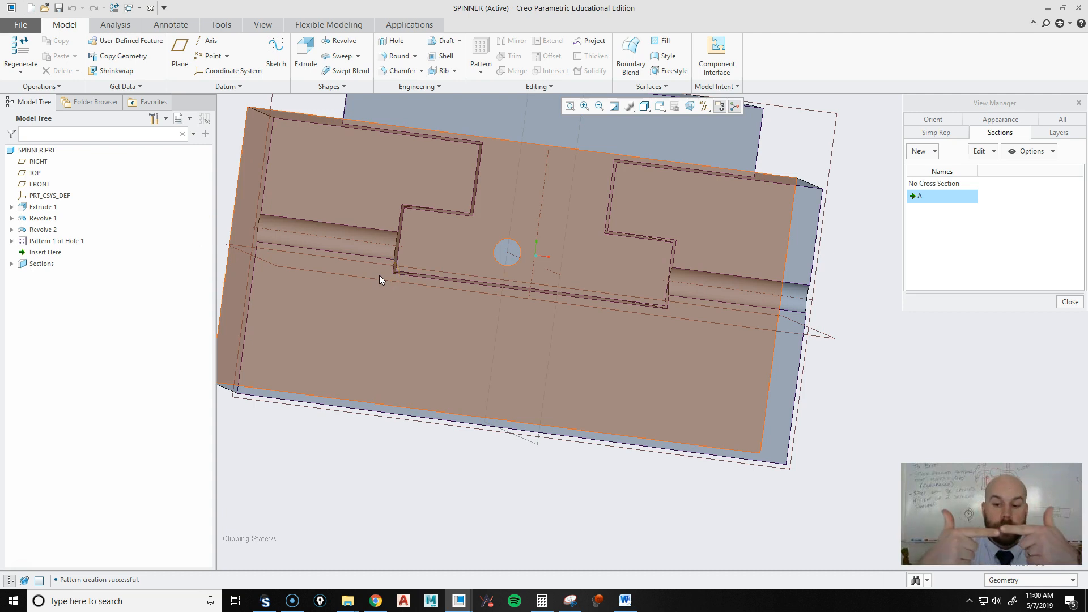
middle_click_drag(943, 417, 906, 432)
scroll(656, 419, "up", 3)
mouse_move(659, 362)
middle_mouse_down()
mouse_move(612, 375)
mouse_move(634, 365)
middle_mouse_up()
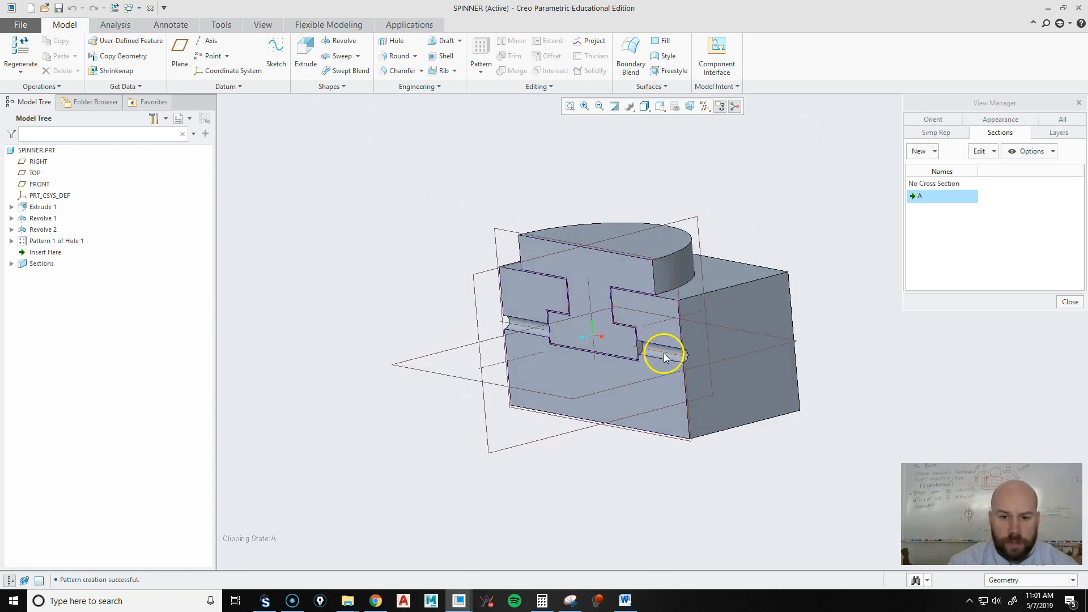
mouse_move(666, 353)
middle_mouse_down()
mouse_move(698, 355)
mouse_move(749, 333)
mouse_move(731, 345)
middle_mouse_up()
scroll(577, 333, "up", 3)
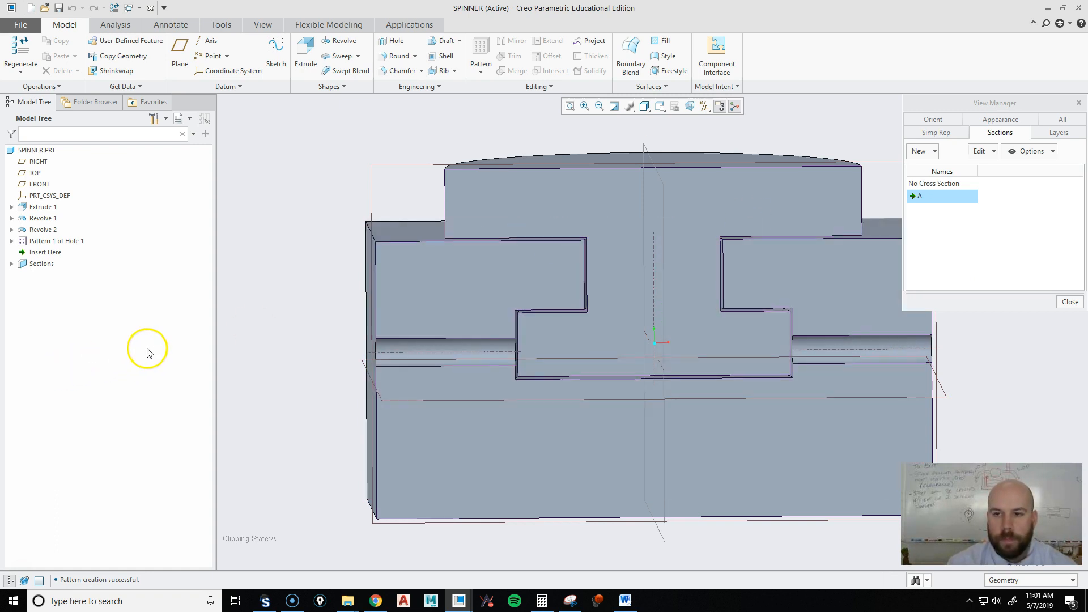
scroll(314, 328, "up", 2)
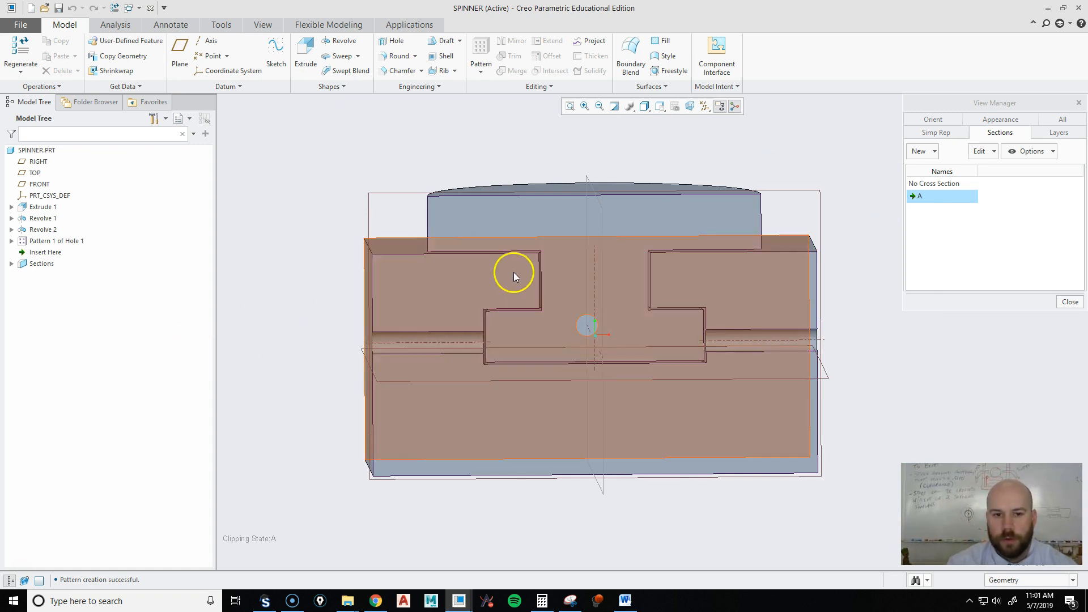
Step: Examine the sectioned spinner's cavity and side holes, and close the View Manager
key("ctrl")
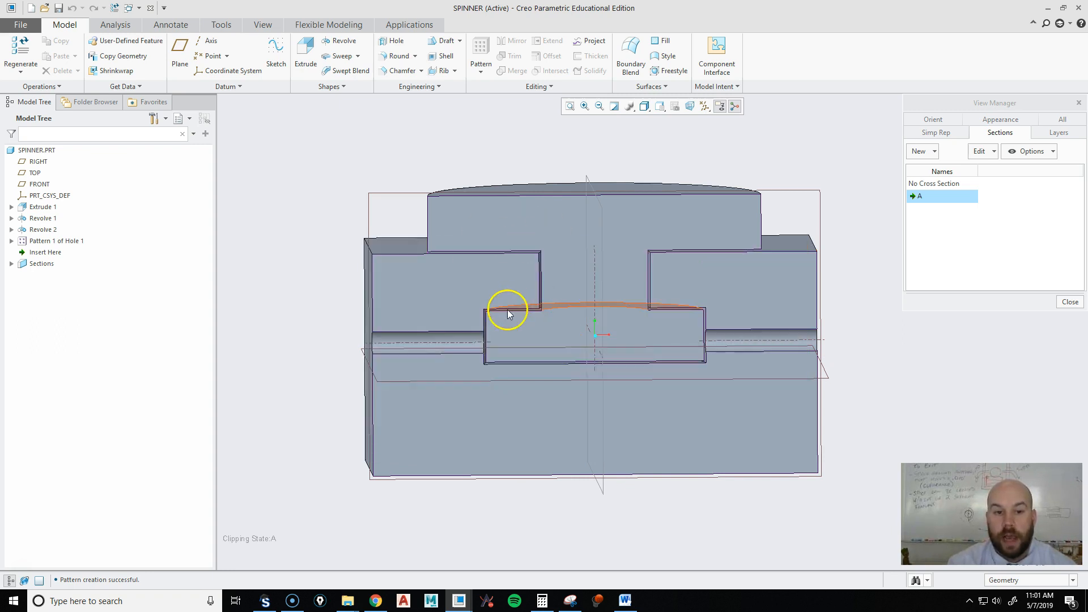
middle_click_drag(588, 301, 567, 319)
scroll(504, 350, "up", 2)
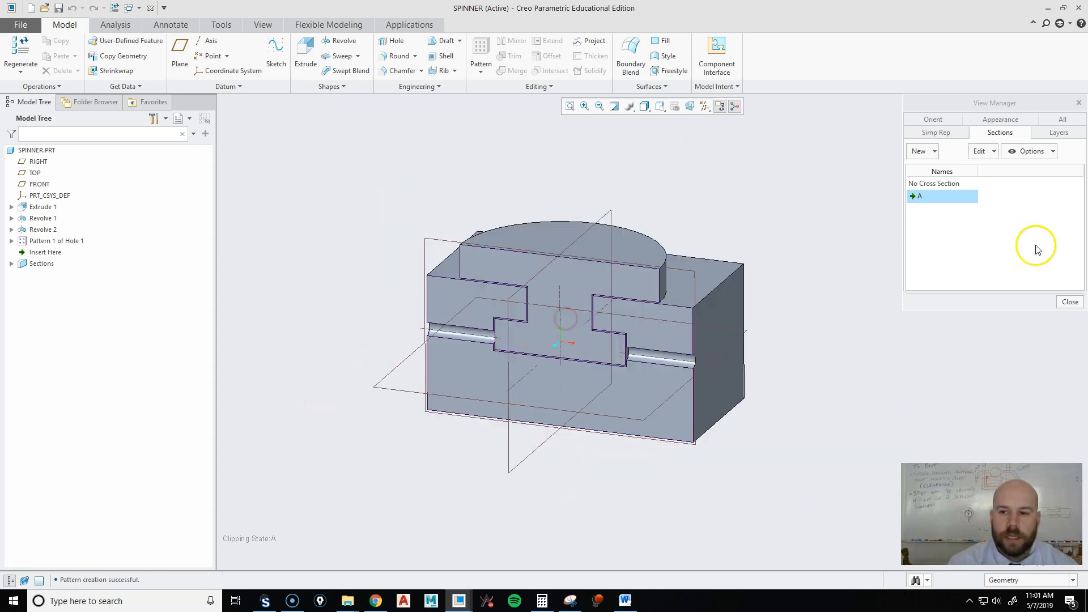
left_click(1071, 303)
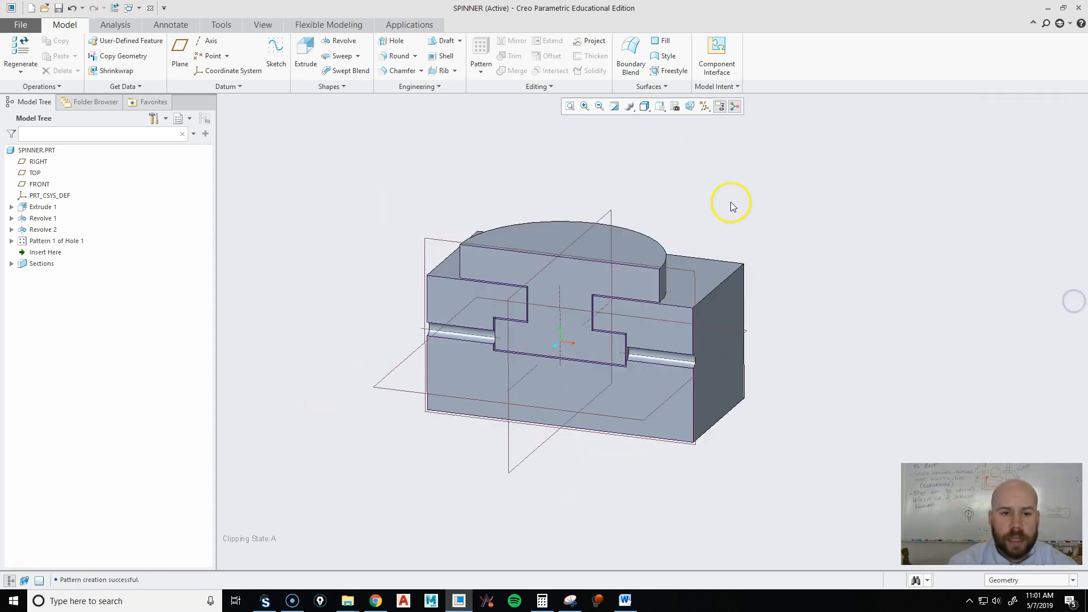
Step: Create a new solid part named BUTTON using the default template
left_click(30, 8)
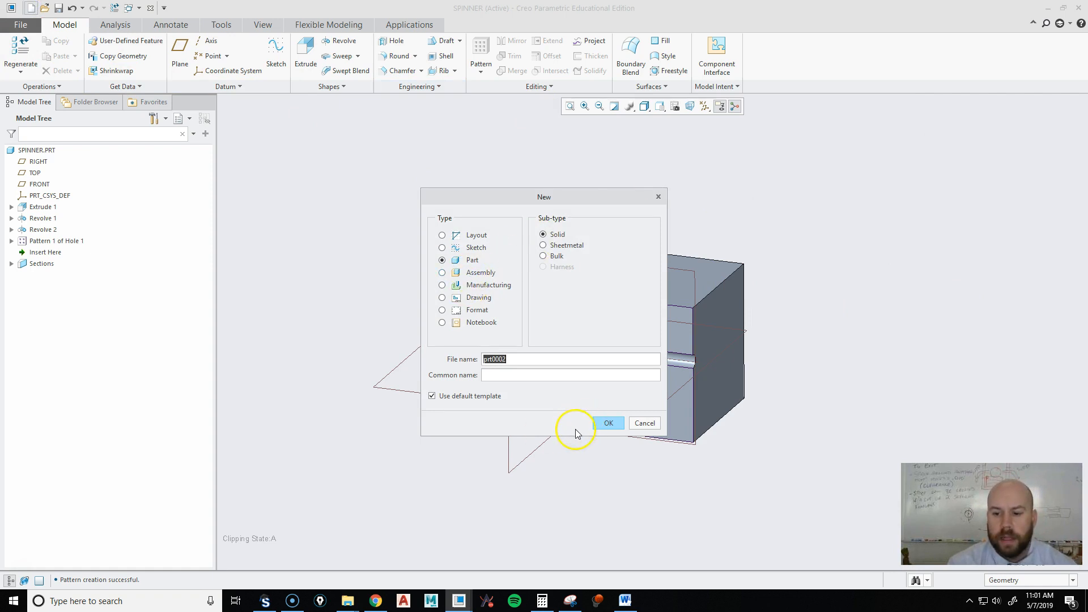
left_click(610, 425)
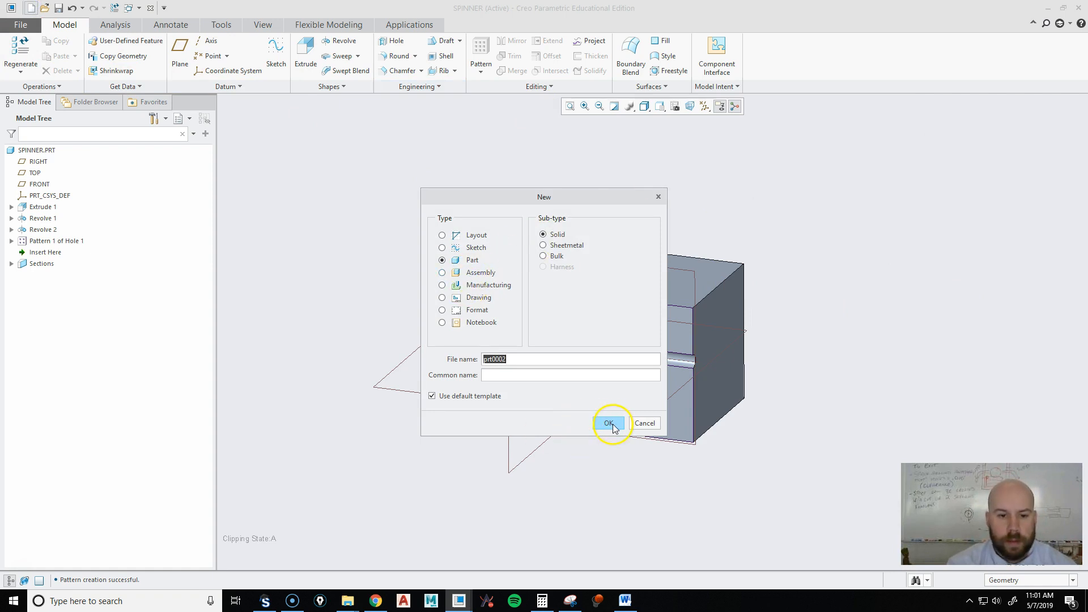
type("BUTTO")
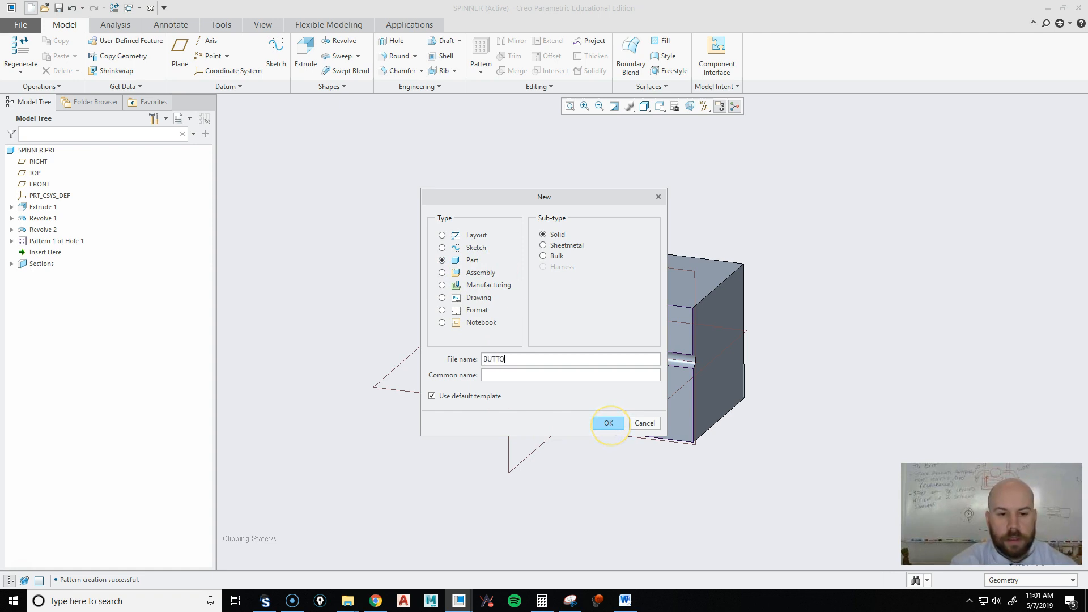
type("N")
left_click(609, 423)
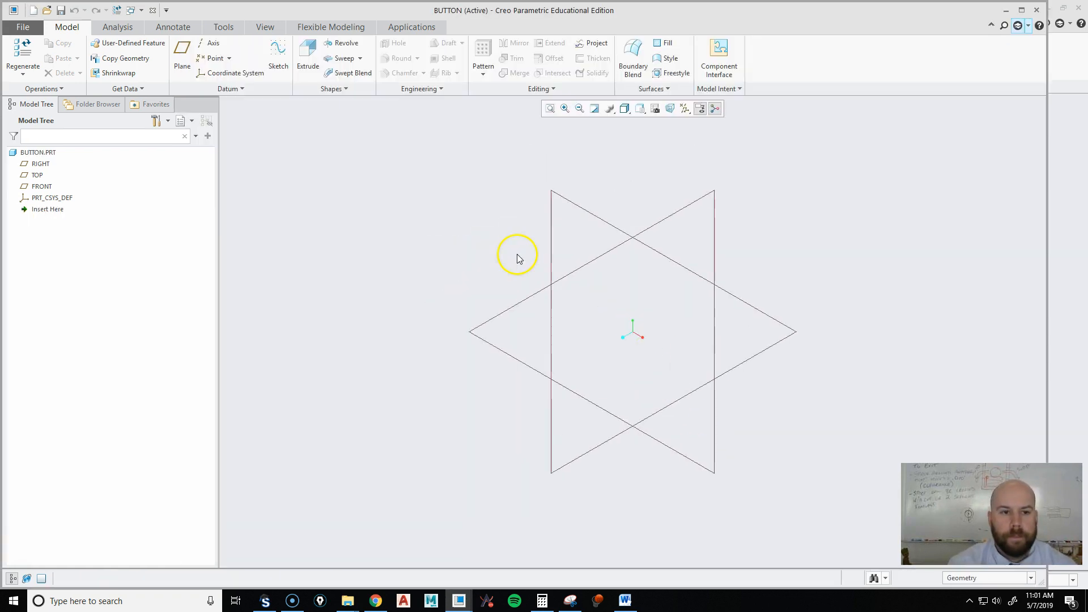
Step: Start an extrude on the FRONT plane and sketch a rectangle centred on the origin, about 561 wide and 150 high
left_click(311, 59)
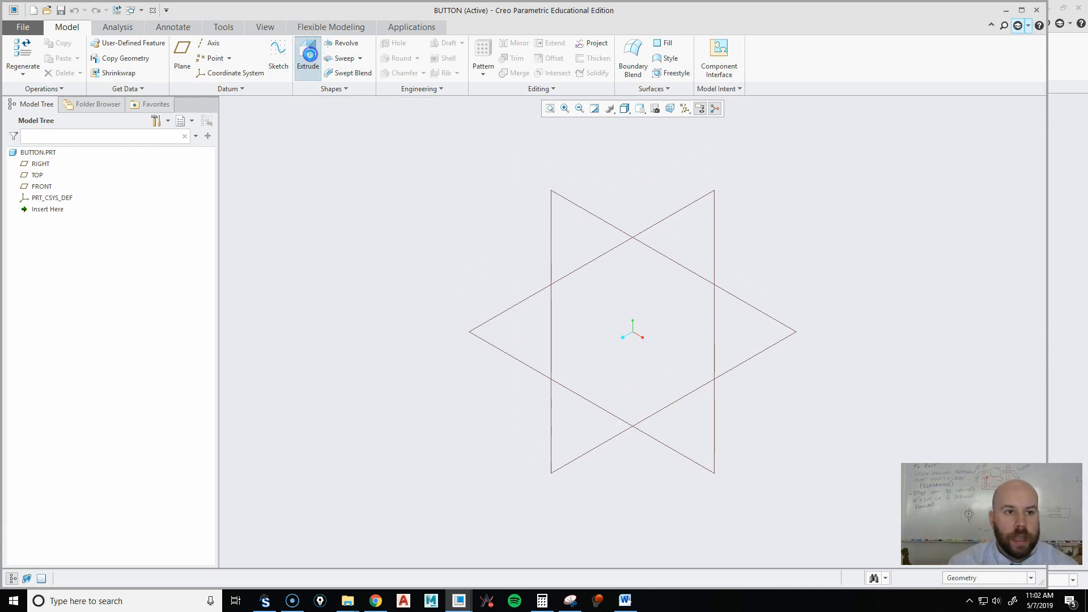
middle_click_drag(582, 211, 437, 232)
left_click(437, 232)
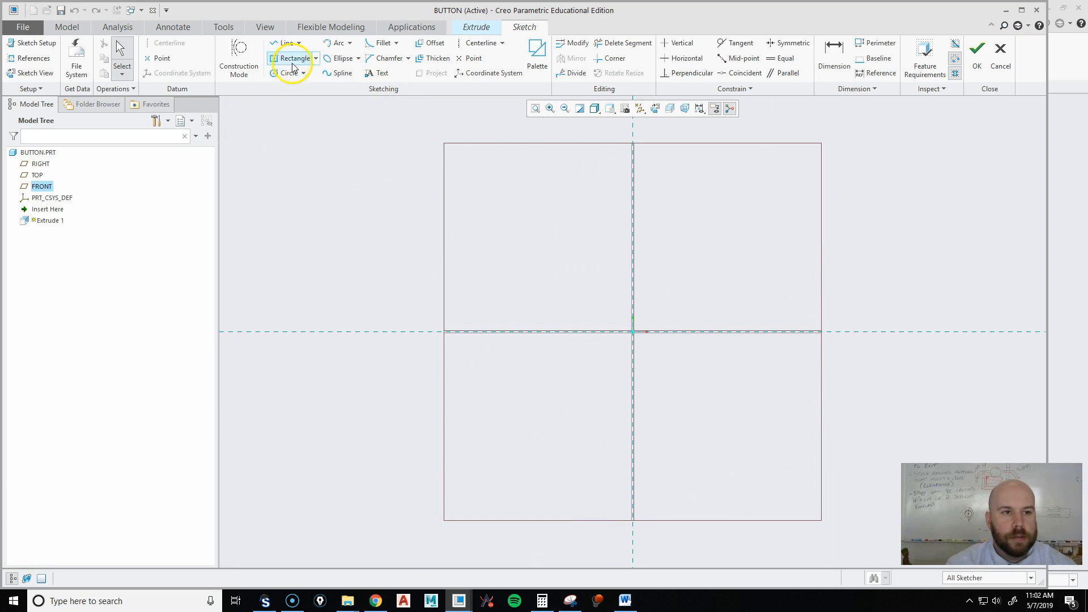
left_click(293, 58)
left_click(626, 335)
left_click(841, 276)
middle_click(920, 245)
Step: Set the rectangle's height to 1 and its width to 2, and finish the sketch
double_click(863, 319)
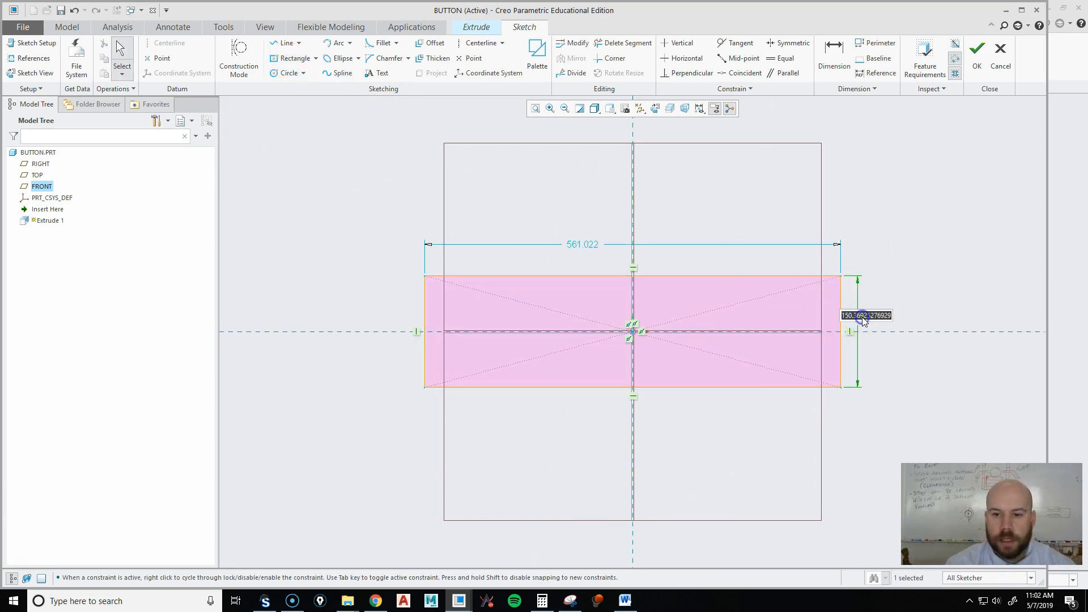
type("40")
middle_click(857, 320)
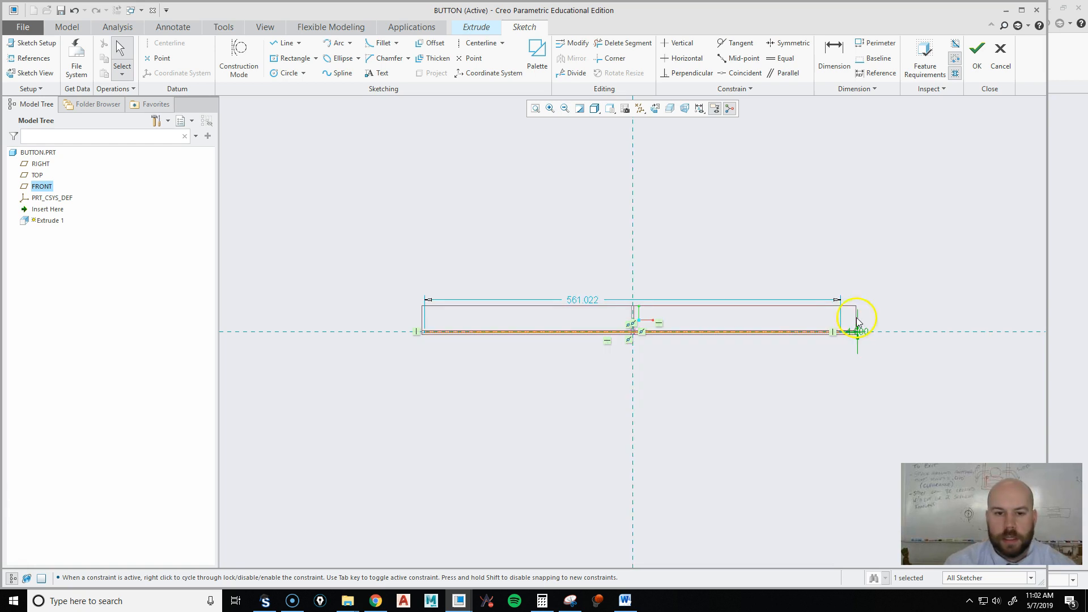
double_click(586, 303)
type("2")
middle_click(586, 301)
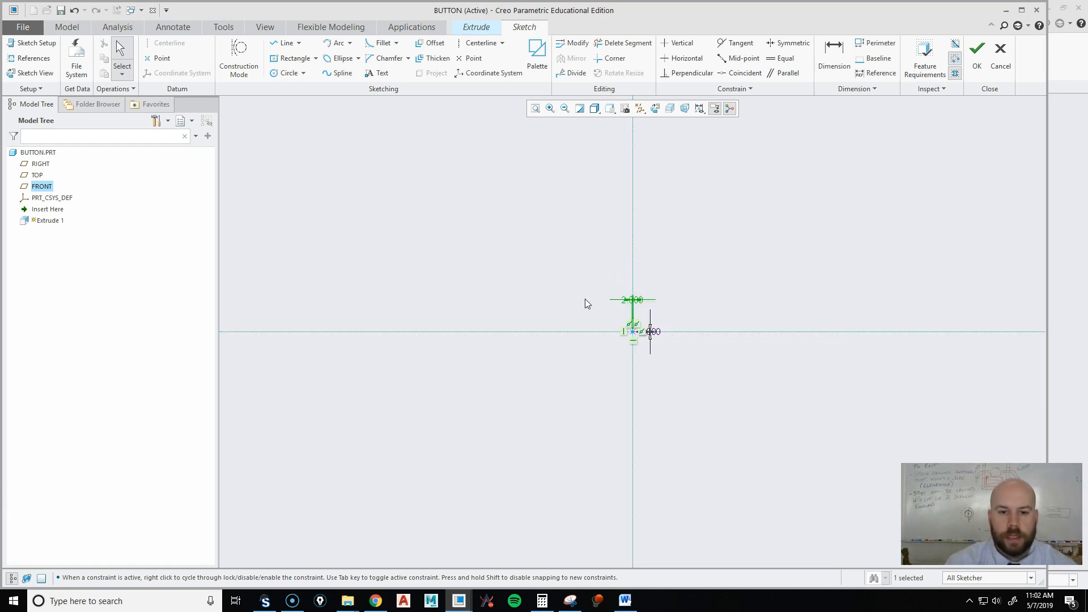
left_click(978, 68)
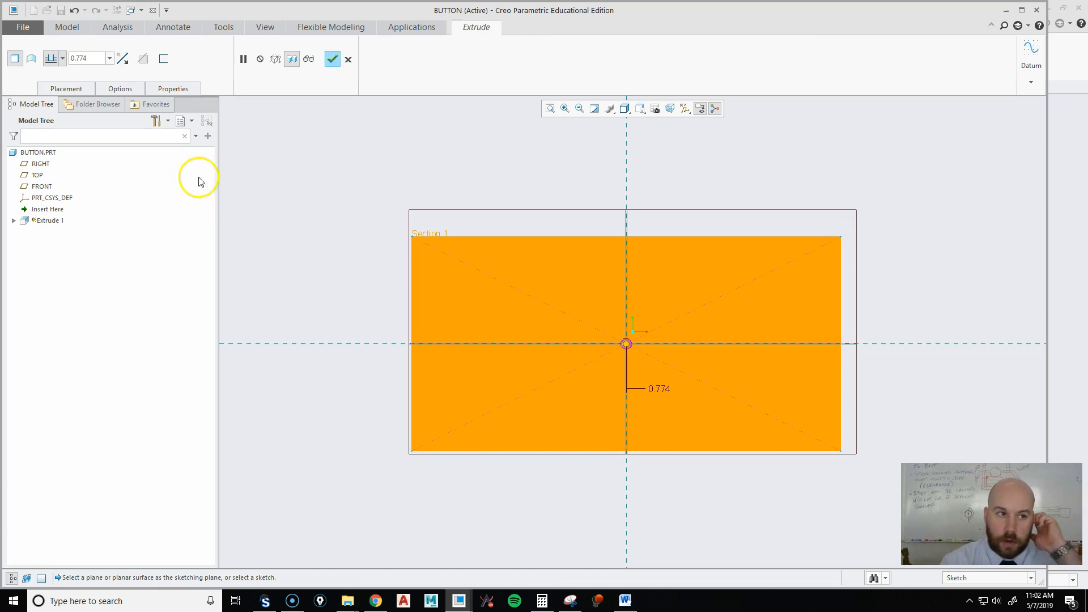
Step: Extrude the rectangle to a depth of 2, symmetric about the sketch plane
double_click(91, 58)
type("2")
key("Return")
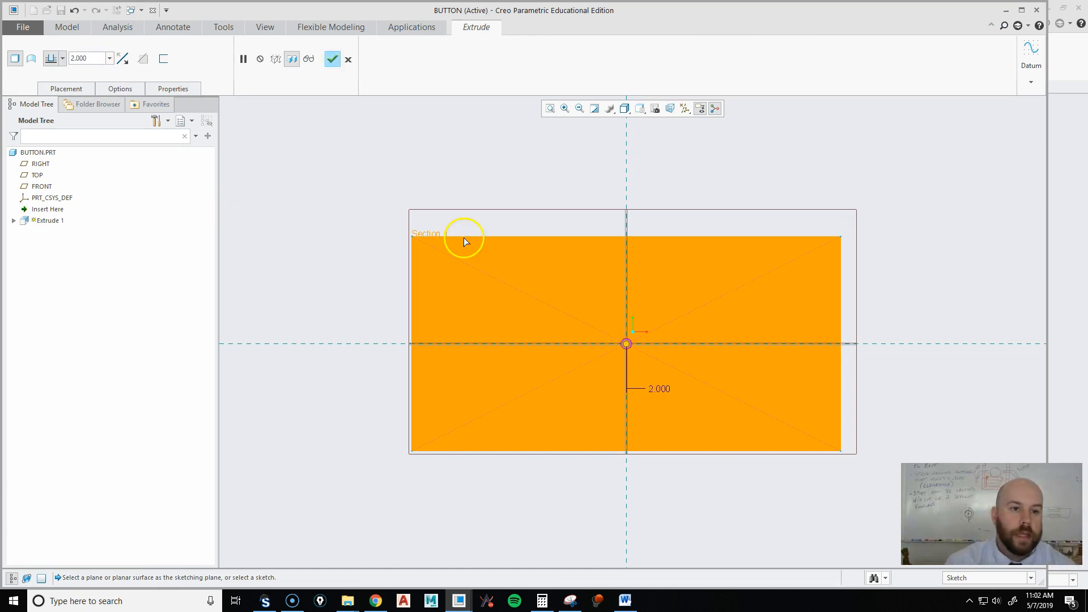
key("ctrl+d")
left_click(61, 59)
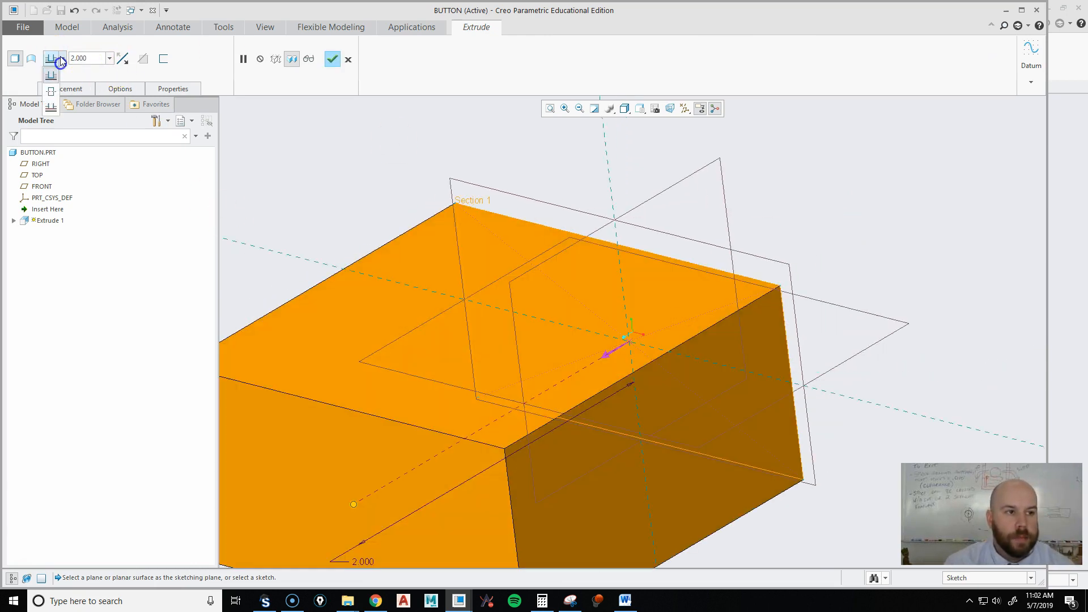
left_click(51, 91)
middle_click(632, 281)
left_click(332, 164)
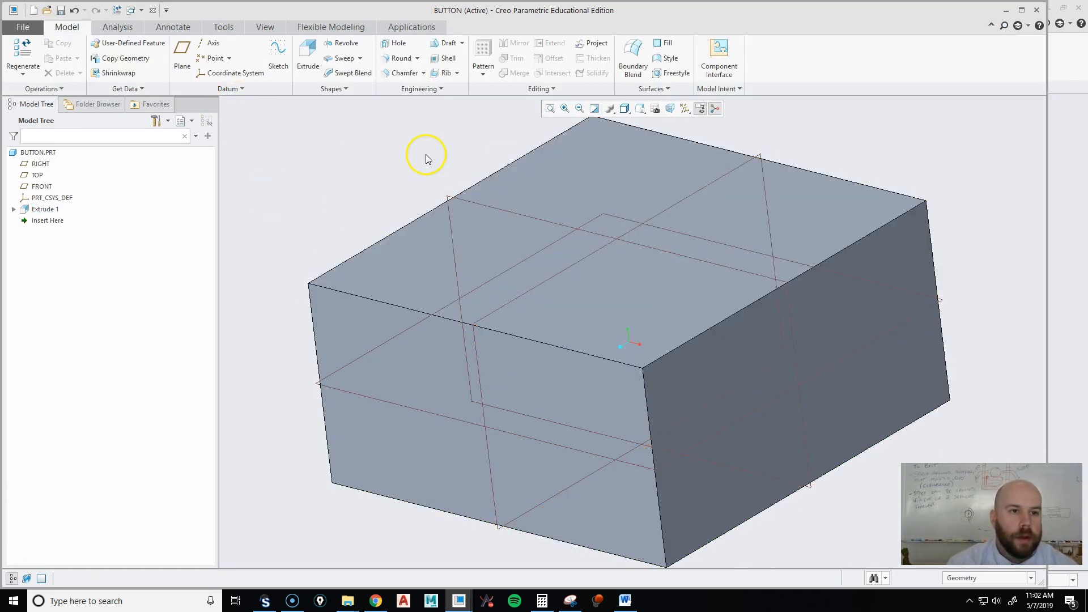
Step: Start a hole on the block's upper face with the RIGHT and FRONT datum planes as offset references
middle_click_drag(618, 240, 554, 194)
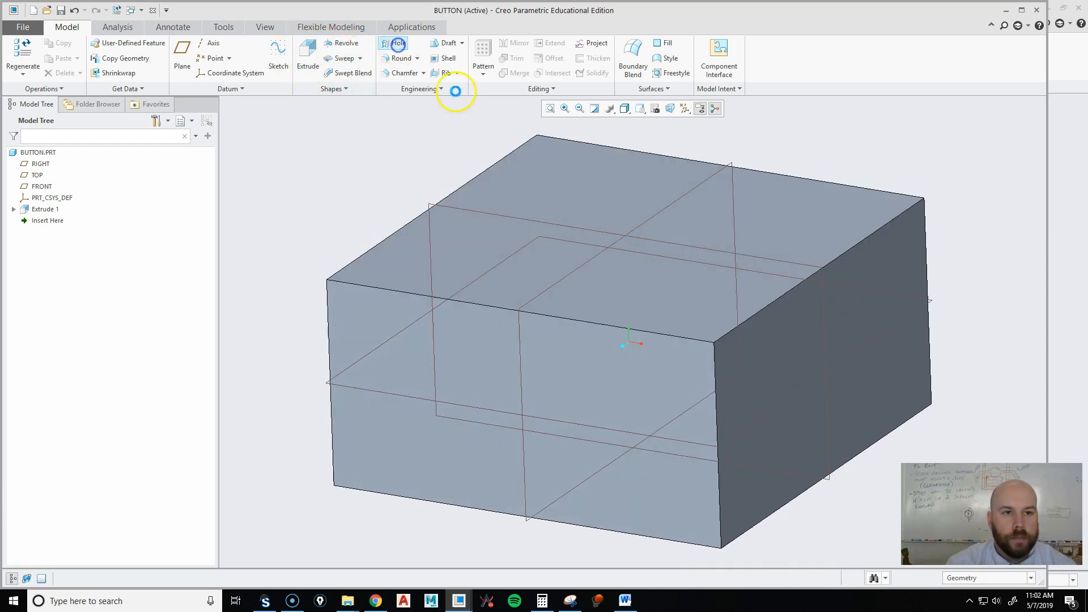
left_click(605, 208)
left_click_drag(568, 199, 661, 215)
left_click_drag(571, 230, 570, 230)
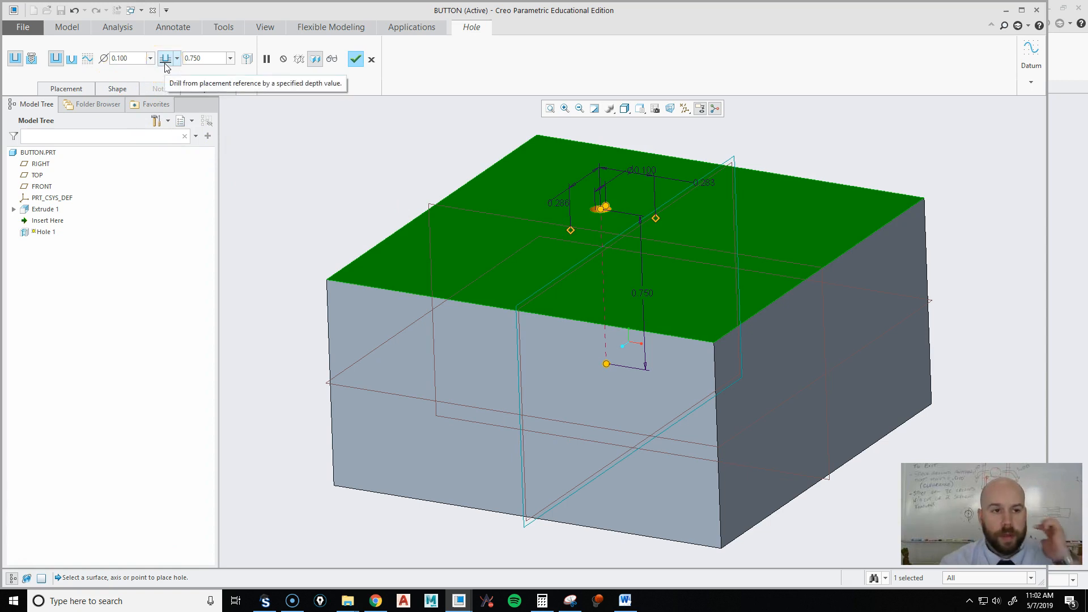
Step: Try a hole depth of 0.5
double_click(203, 60)
type(".5")
key("Return")
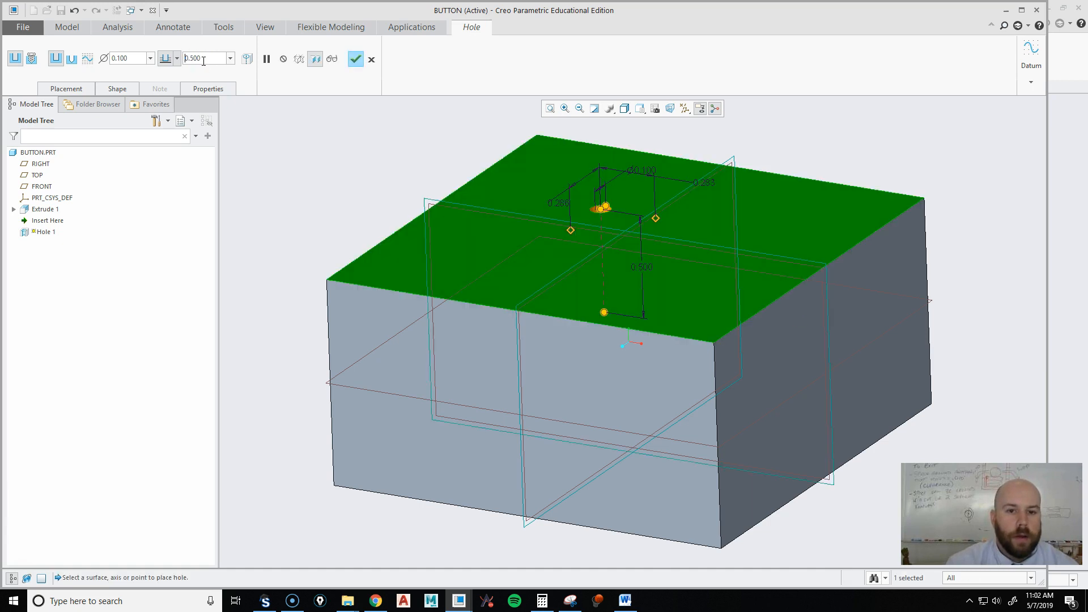
Step: Set the hole depth to 0.75 and align the hole with both the RIGHT and FRONT planes
left_click(210, 60)
type(".75")
key("Return")
left_click(66, 88)
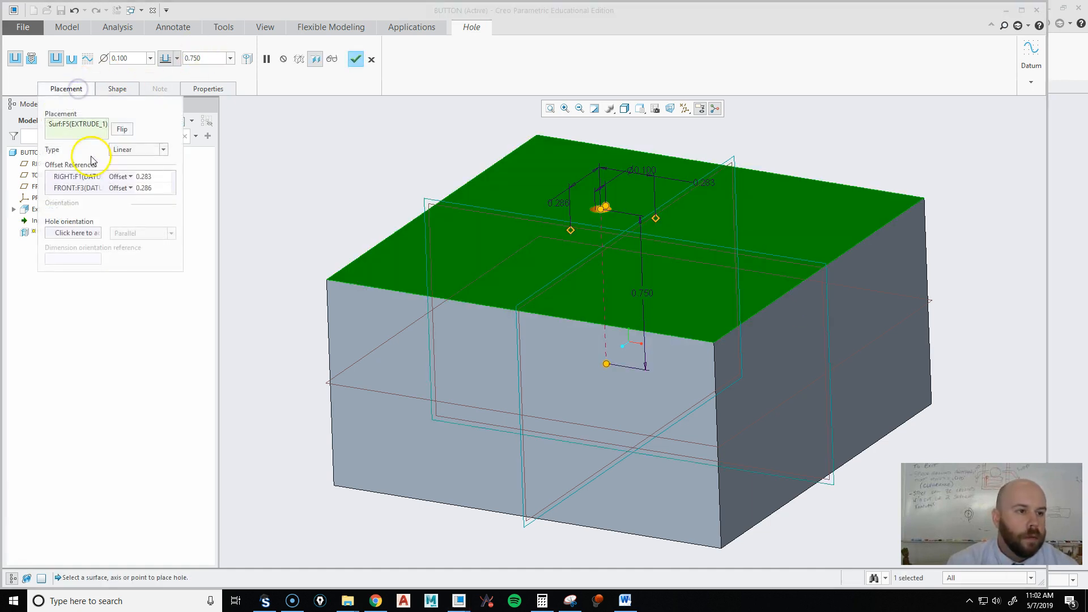
left_click(128, 178)
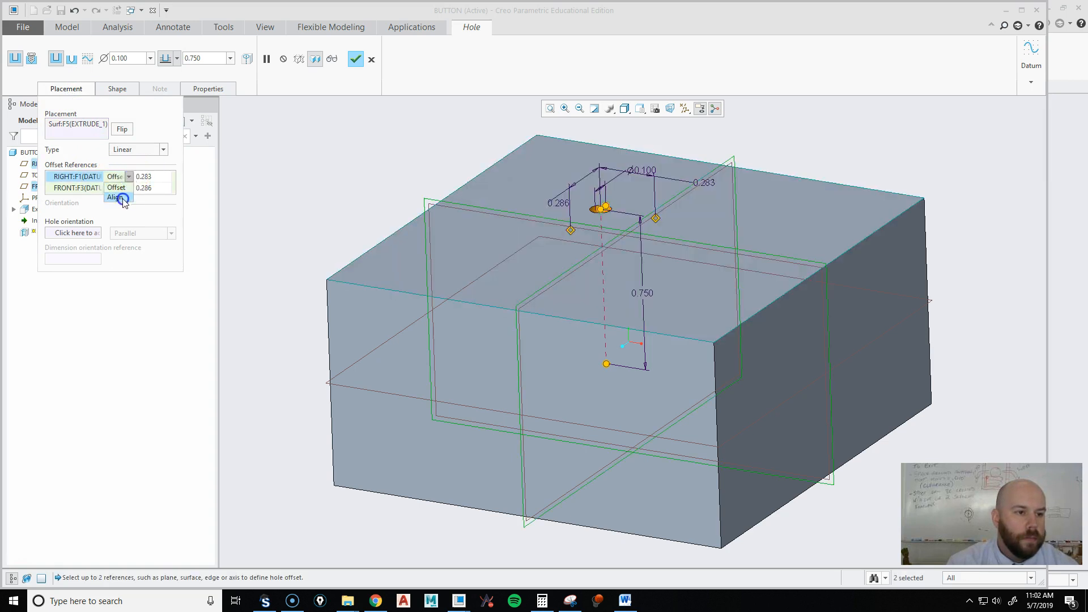
left_click(115, 197)
left_click(129, 188)
left_click(128, 210)
Step: Set the hole diameter to 1 and complete the hole
double_click(121, 58)
type("1")
key("Return")
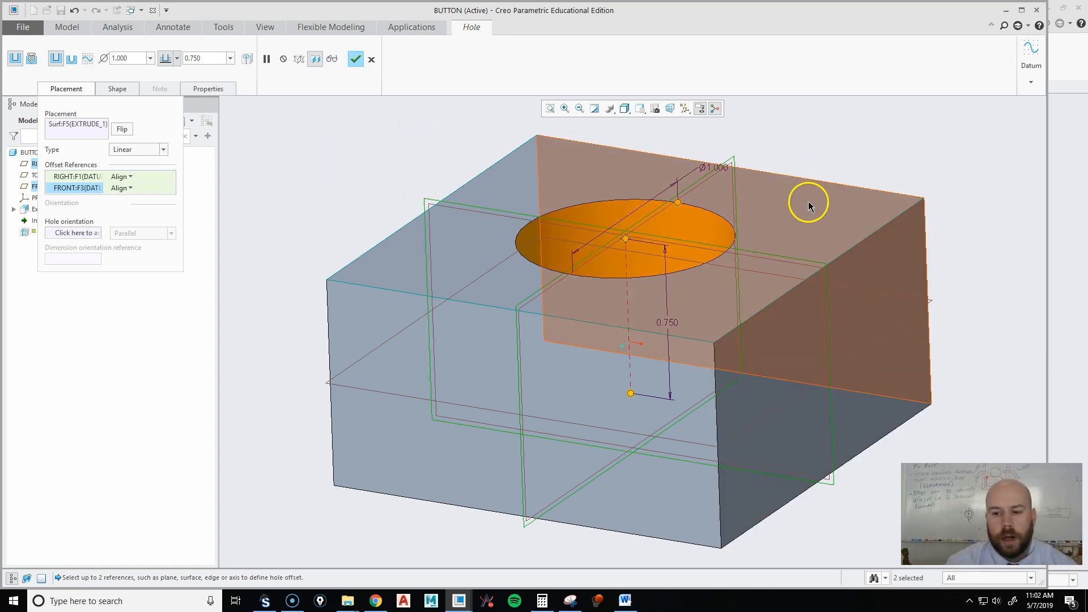
middle_click(881, 133)
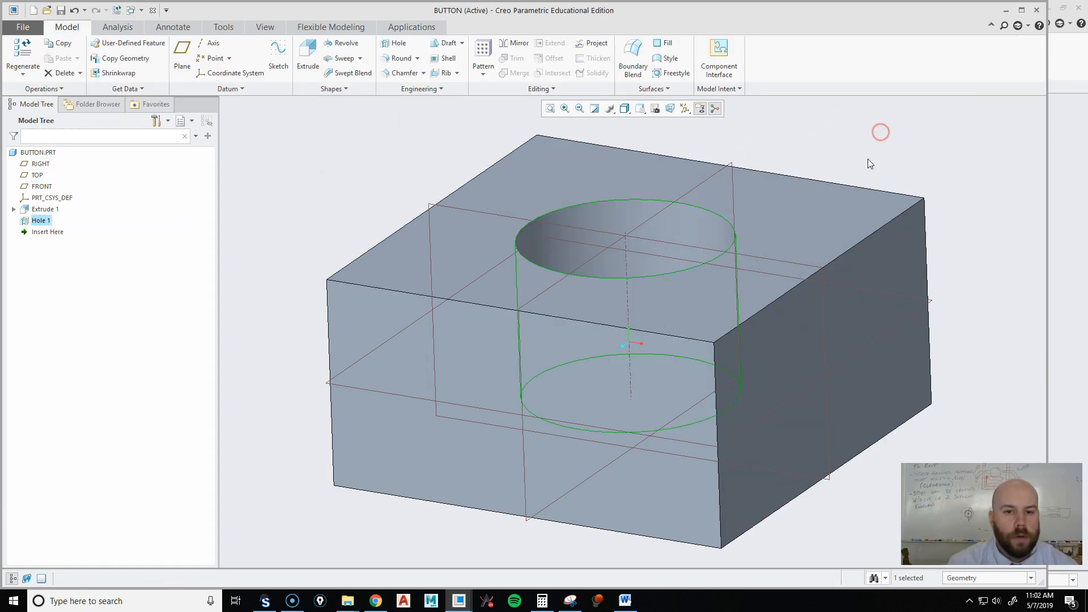
left_click(866, 132)
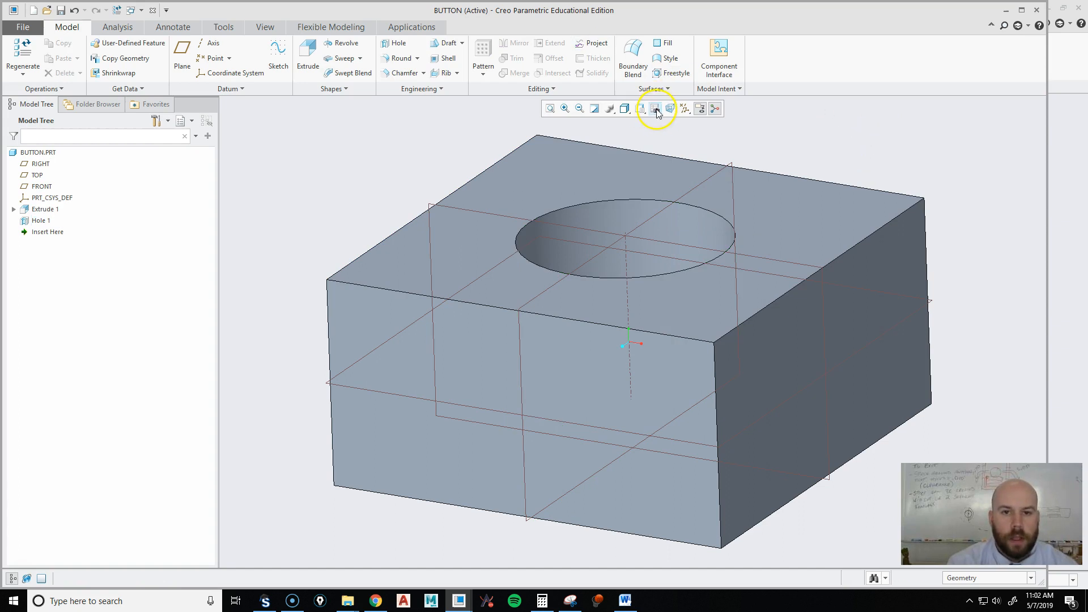
Step: Create a planar cross section named A through the FRONT plane and close the View Manager
left_click(656, 109)
left_click(921, 154)
left_click(907, 180)
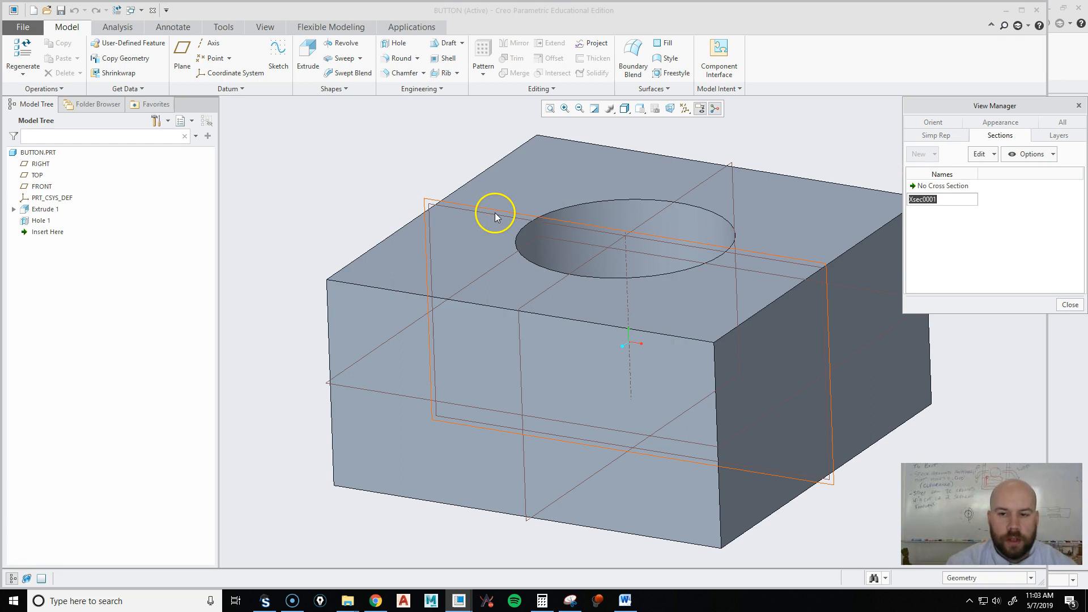
key("Return")
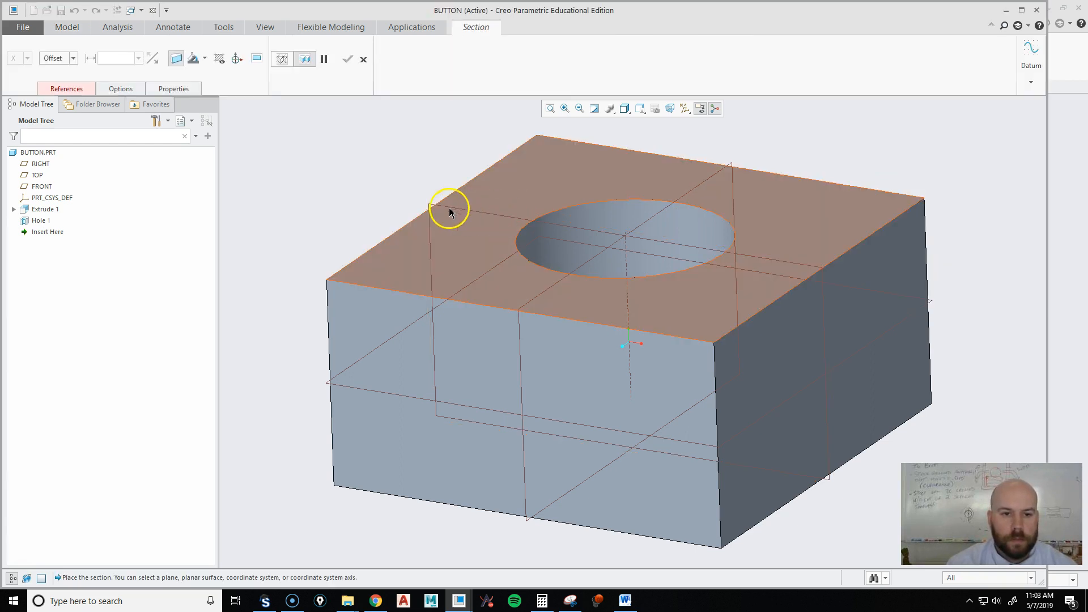
left_click(427, 207)
middle_click(663, 160)
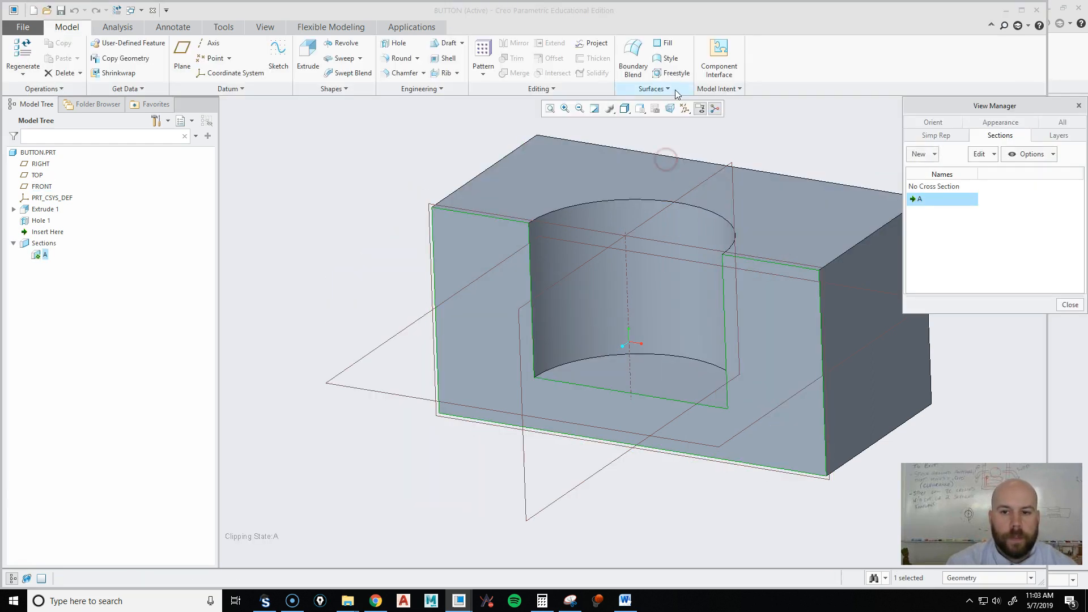
left_click(1071, 305)
Step: Start a revolve on the FRONT plane and place a vertical datum centerline through the hole's centre as the axis
middle_click_drag(376, 256, 650, 283)
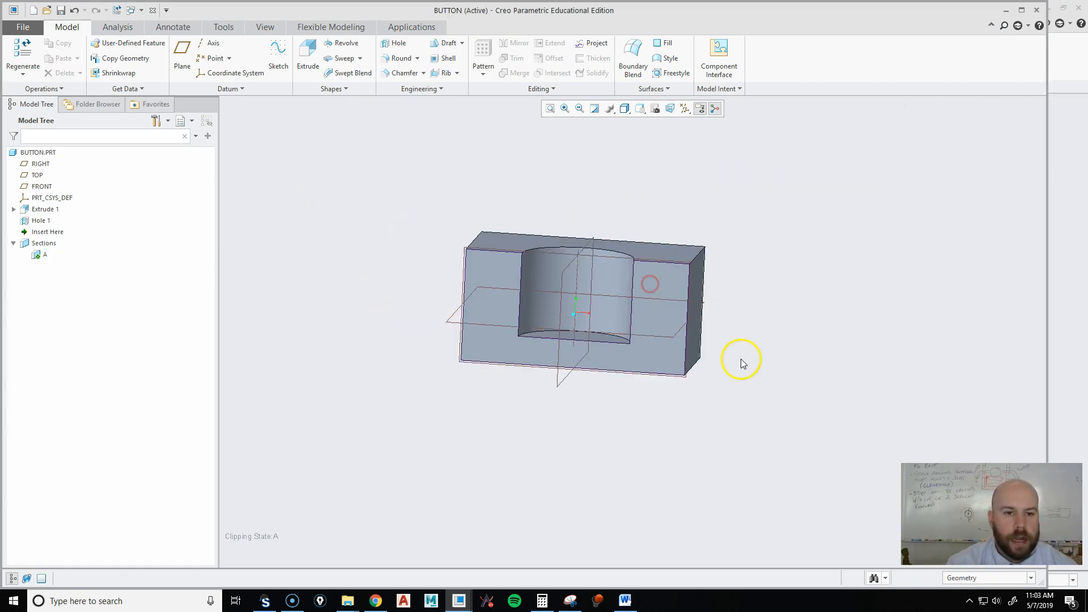
left_click(342, 43)
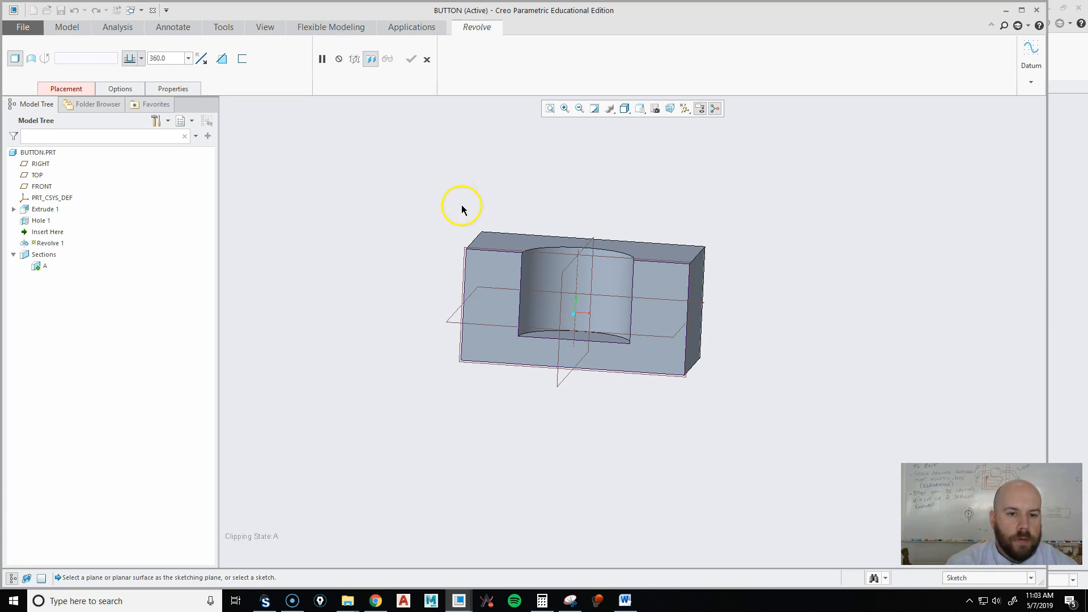
left_click(580, 268)
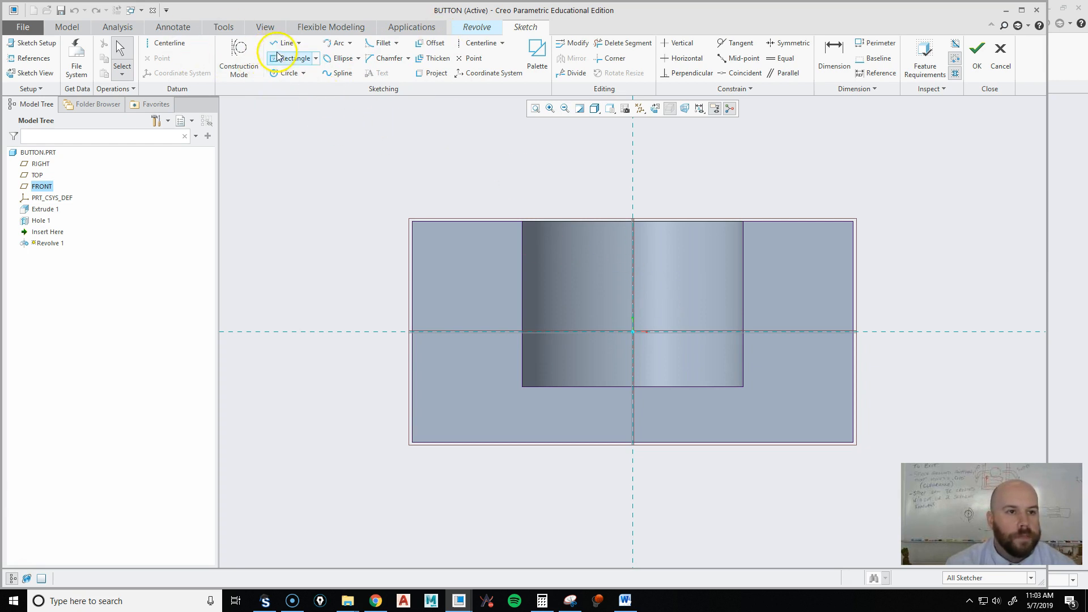
left_click(165, 43)
left_click(633, 174)
left_click(634, 210)
middle_click(522, 165)
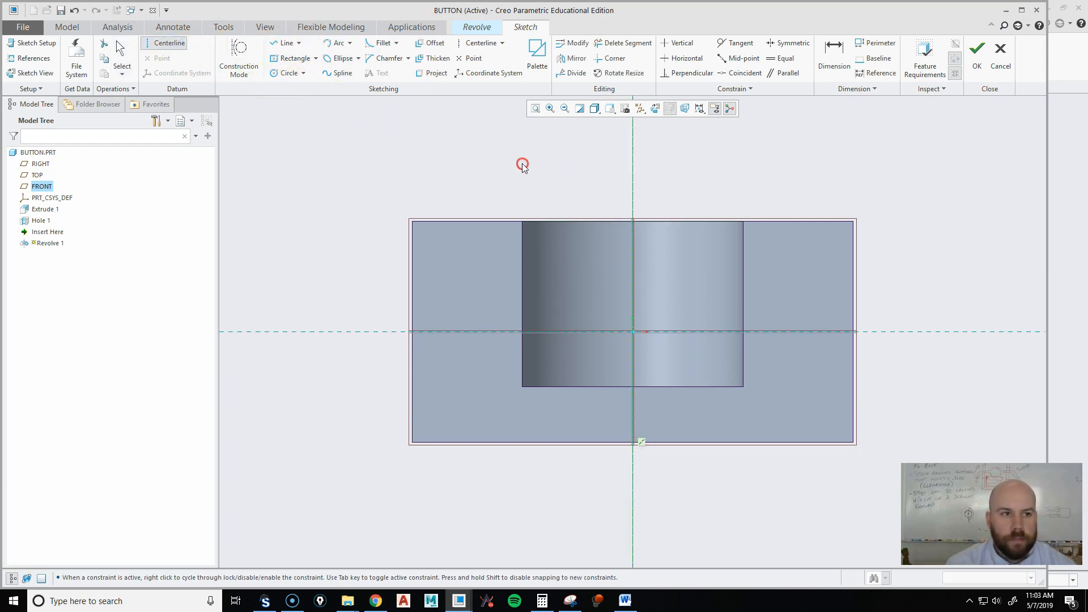
Step: Sketch a closed inverted-L button profile ending at the centerline, about 0.637 high, with a 0.095-thick cap and about 0.594 inner diameter
left_click(275, 46)
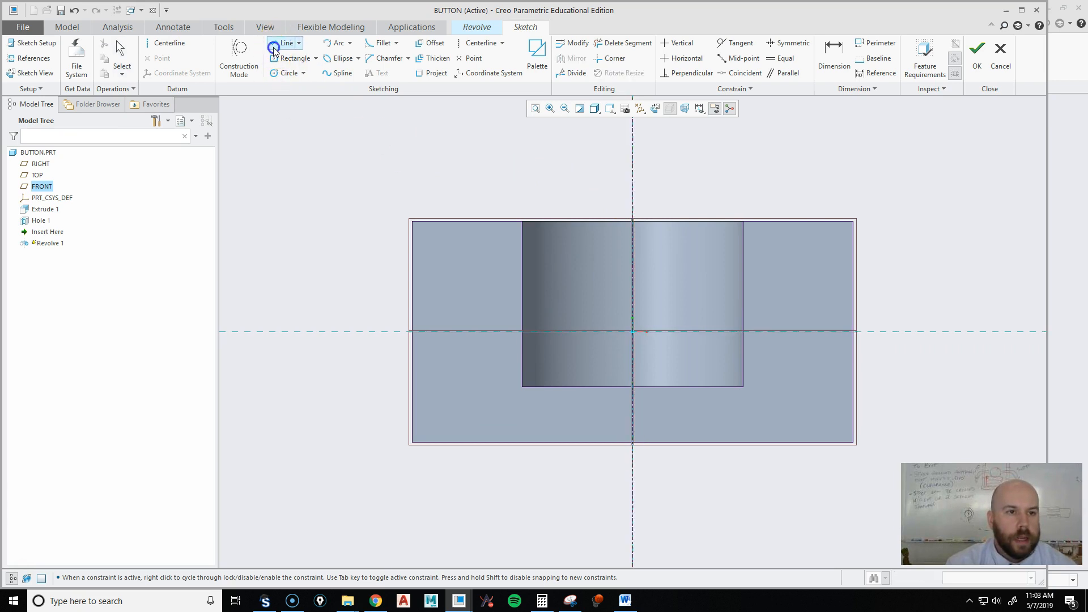
left_click(542, 309)
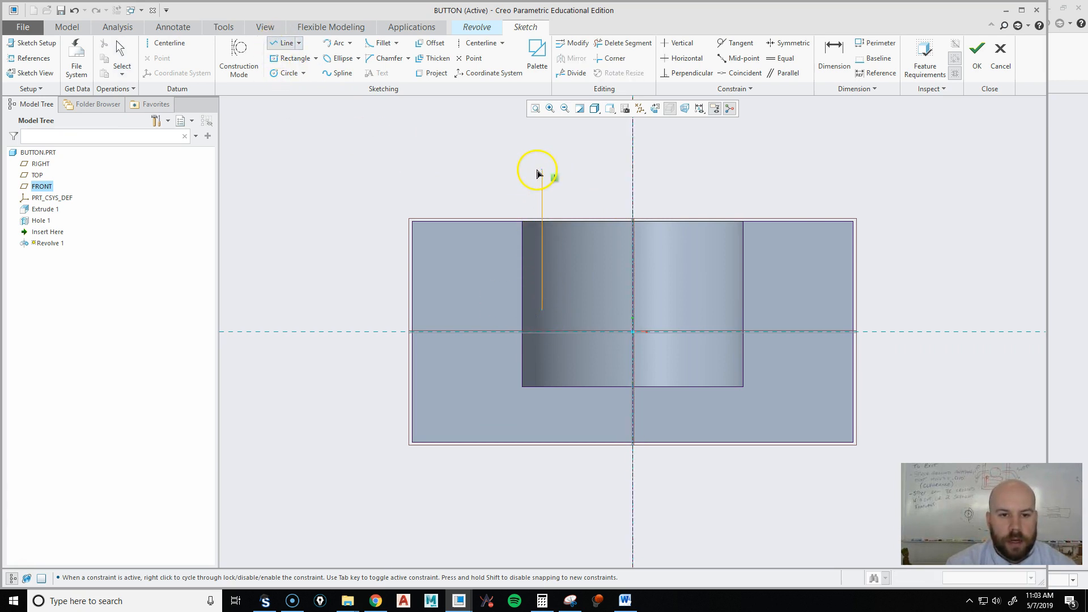
left_click(634, 193)
left_click(567, 191)
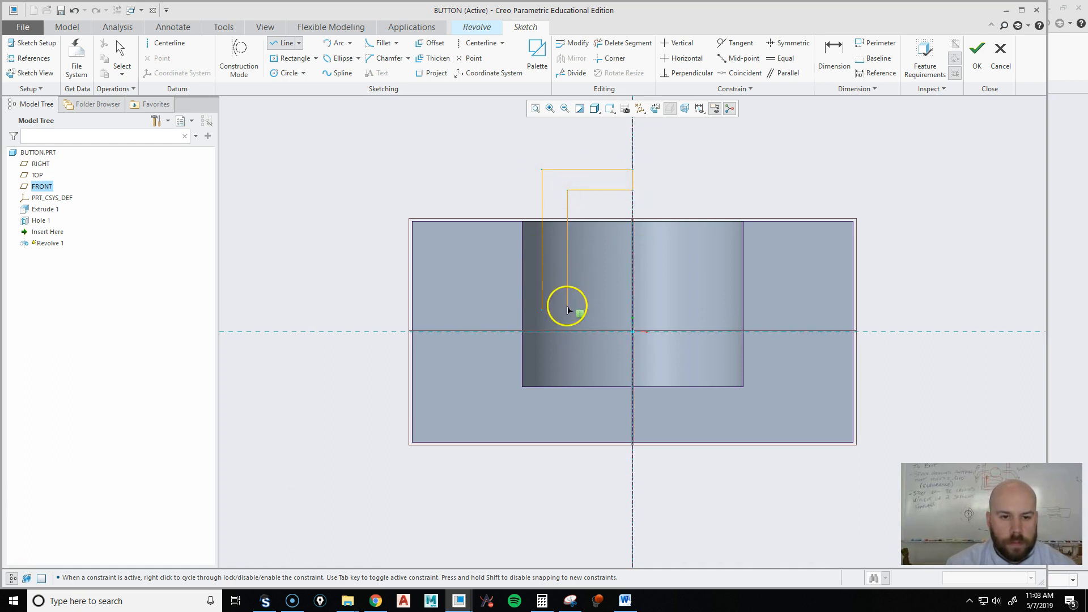
left_click(568, 310)
left_click(543, 310)
middle_click(674, 180)
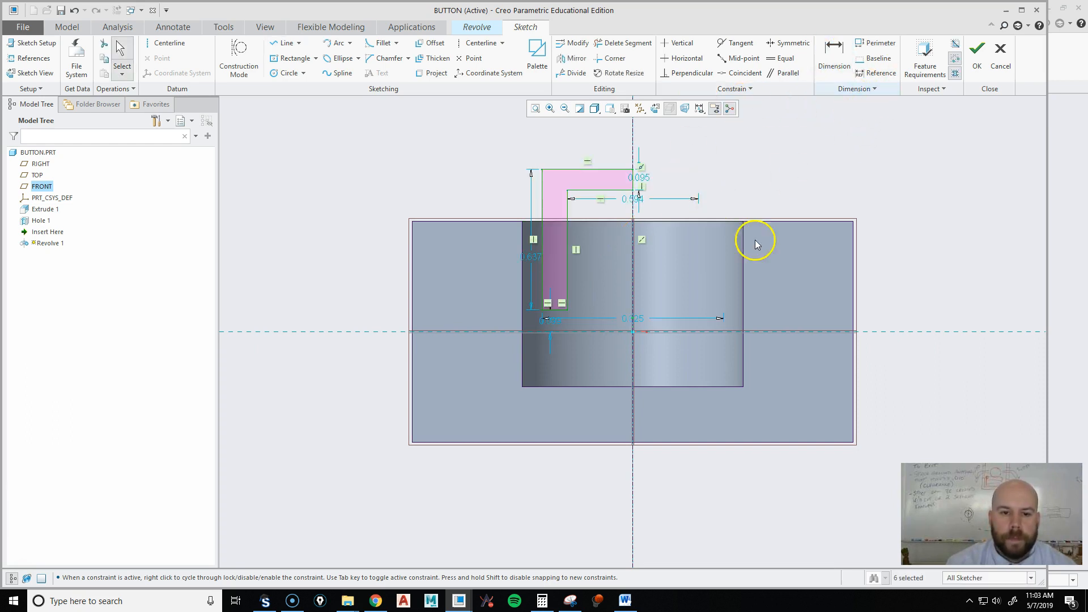
Step: Dimension the gap between the button profile's outer wall line and the hole wall as 0.02
double_click(639, 319)
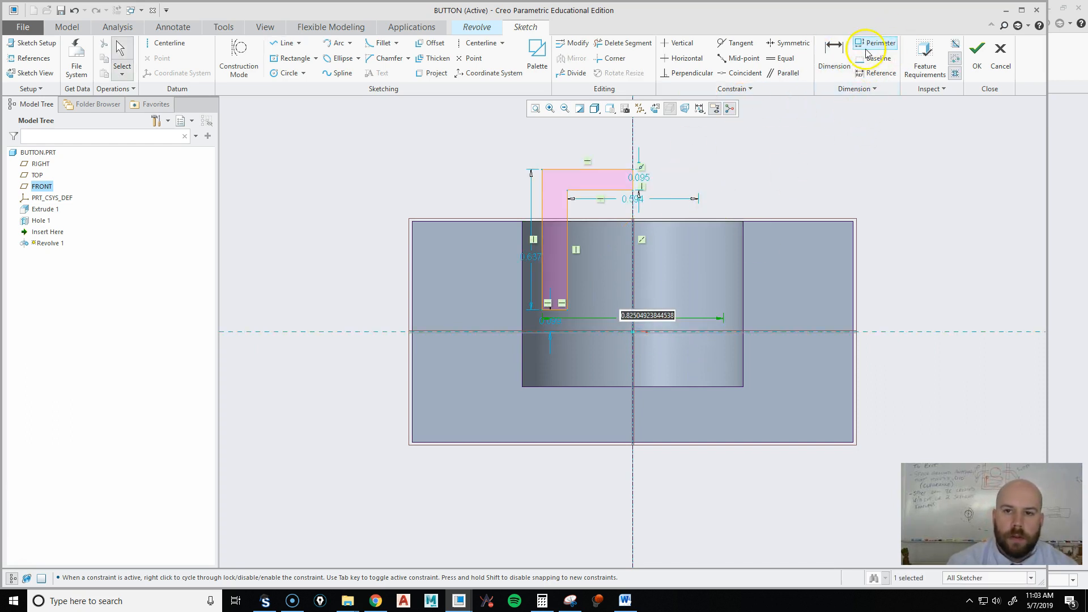
left_click(834, 54)
left_click(541, 243)
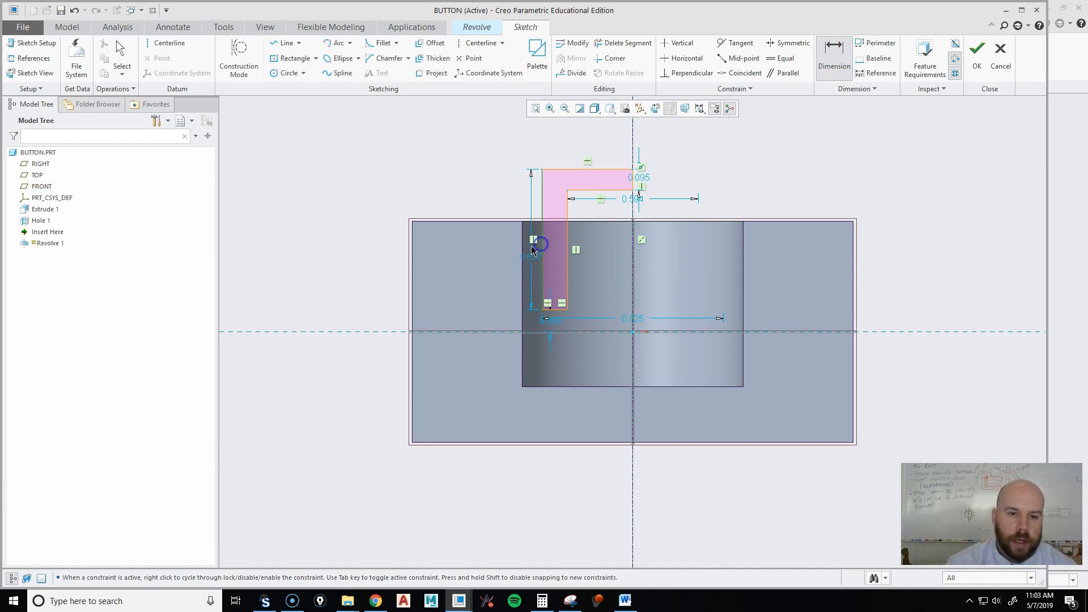
left_click(523, 253)
middle_click(469, 169)
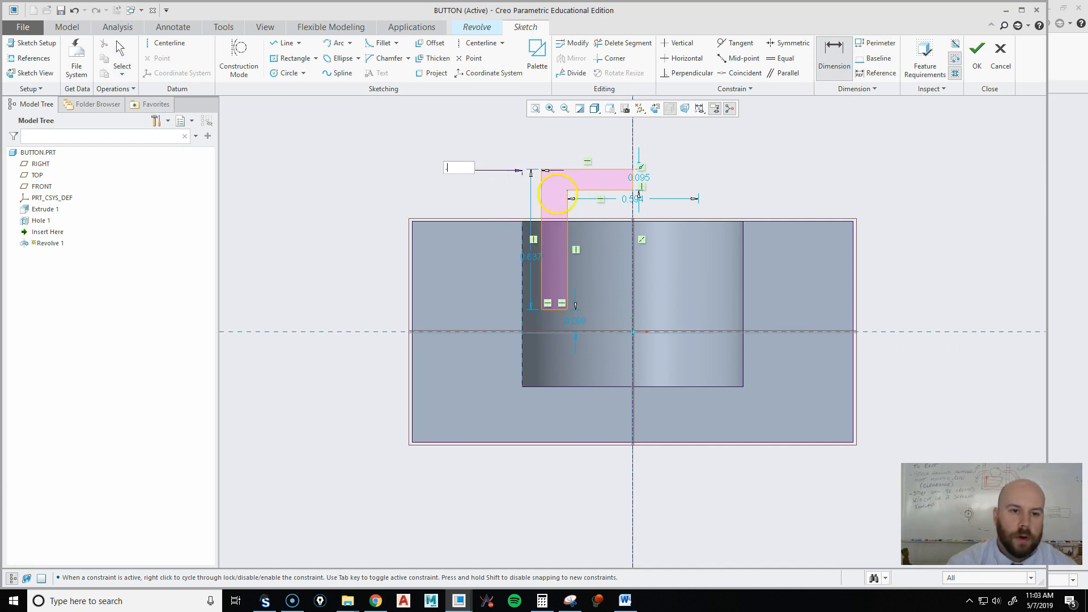
type(".02")
key("Return")
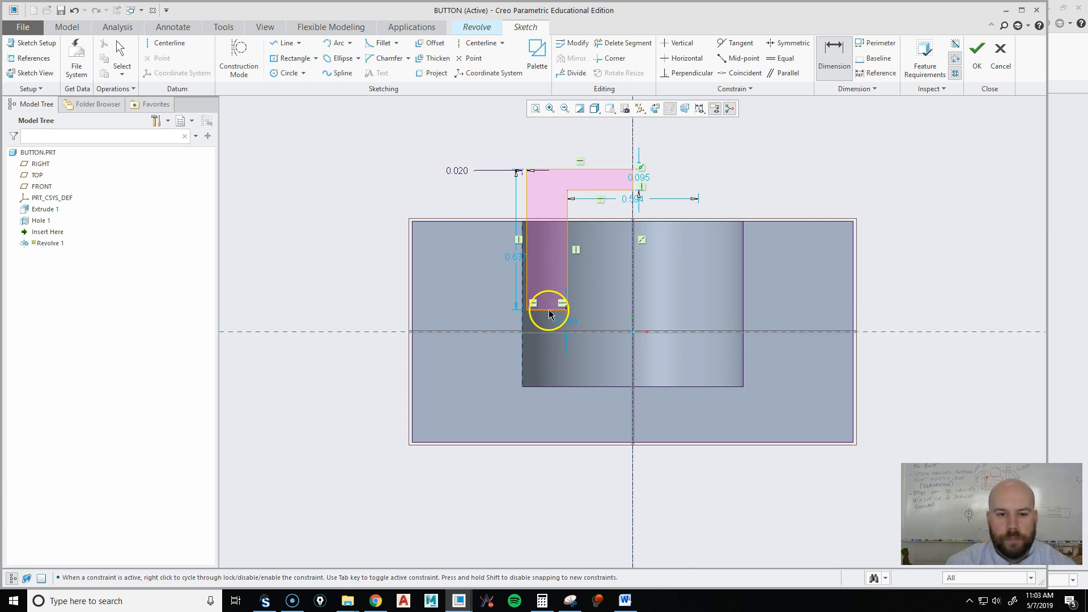
Step: Set both the wall thickness and the cap thickness of the button profile to 0.125
left_click(550, 312)
middle_click(548, 347)
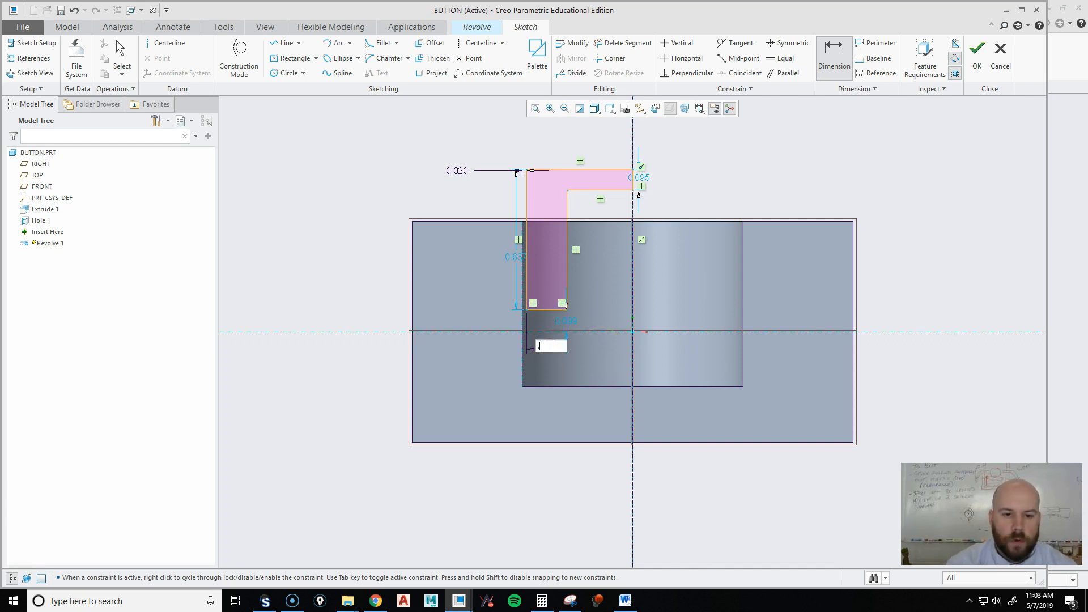
type(".125")
key("Return")
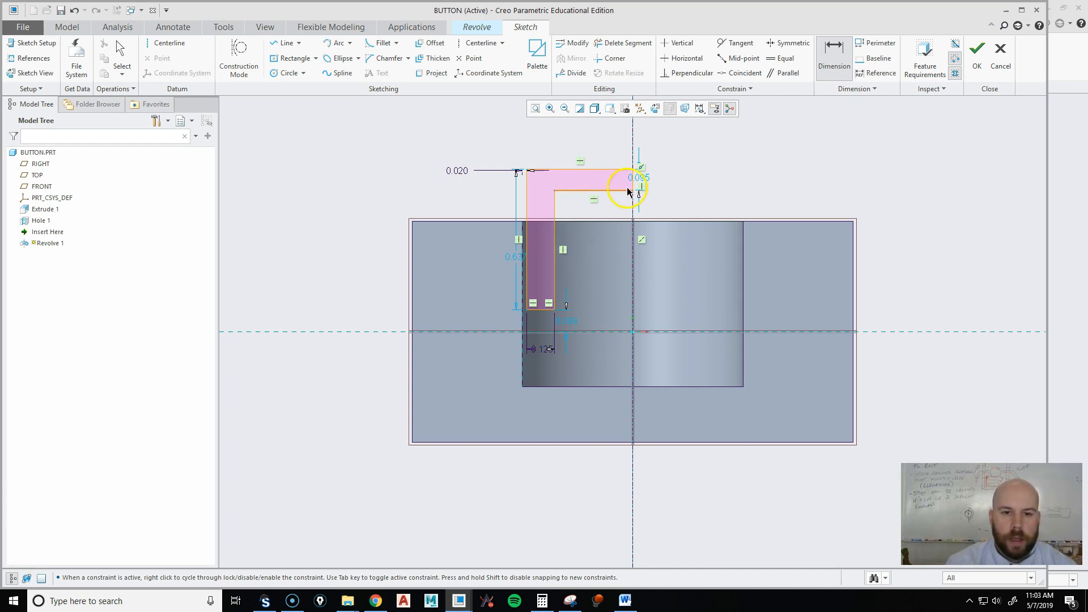
double_click(642, 179)
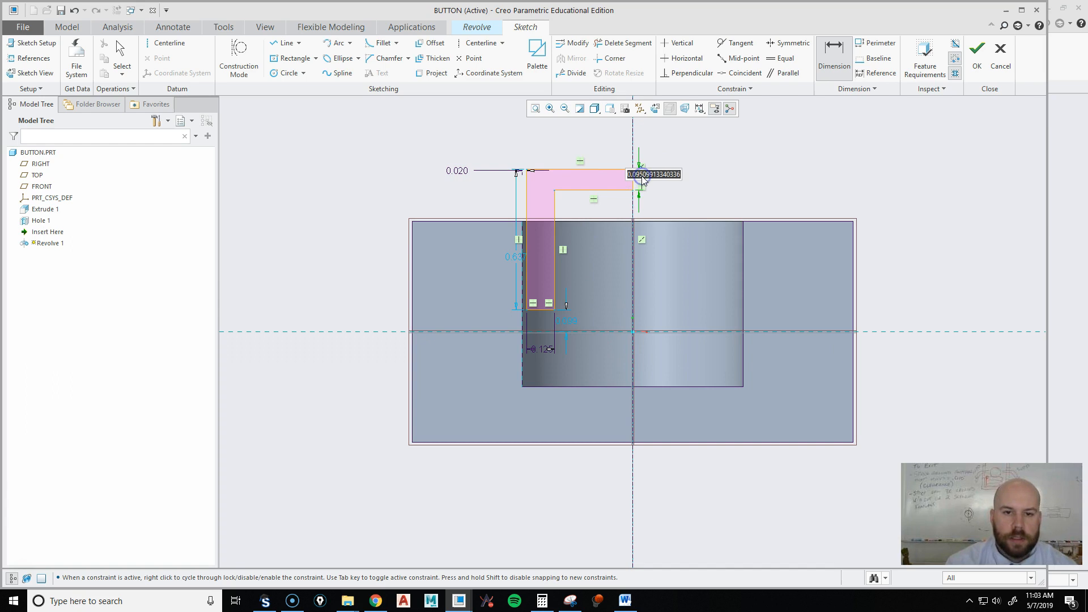
type(".125")
key("Return")
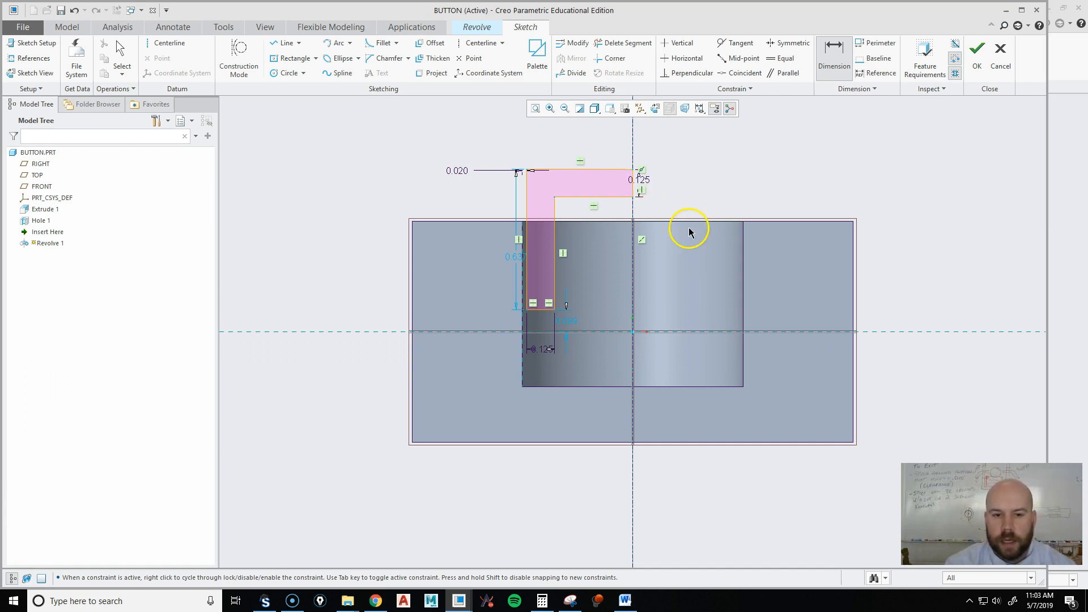
Step: Dimension the cap's top edge 0.25 above the block's top and the wall's bottom edge 0.375 above the hole floor
left_click(839, 52)
left_click(471, 222)
middle_click(427, 199)
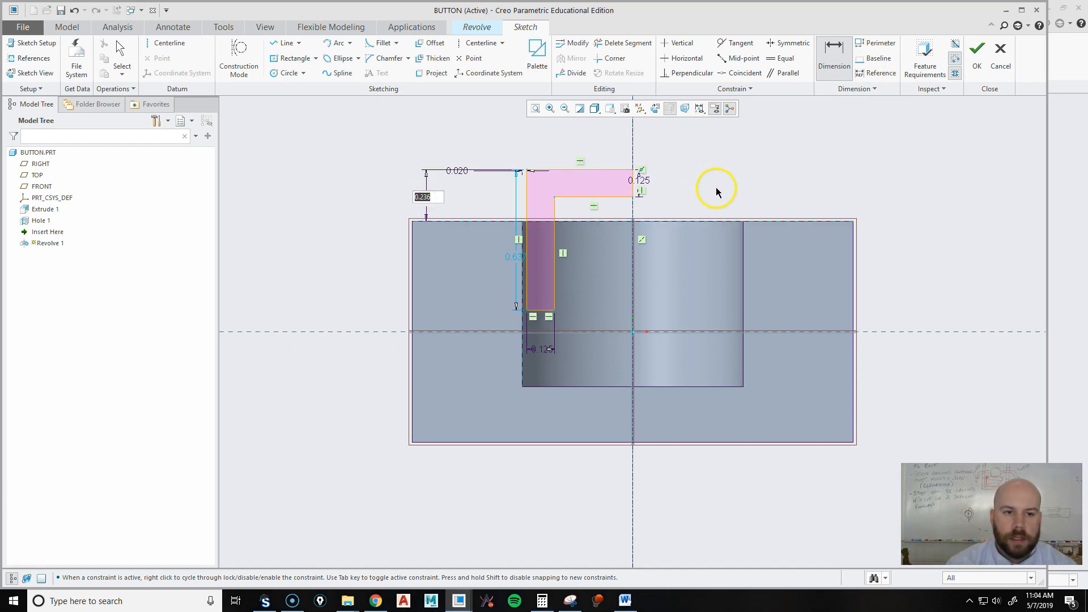
type(".25")
key("Return")
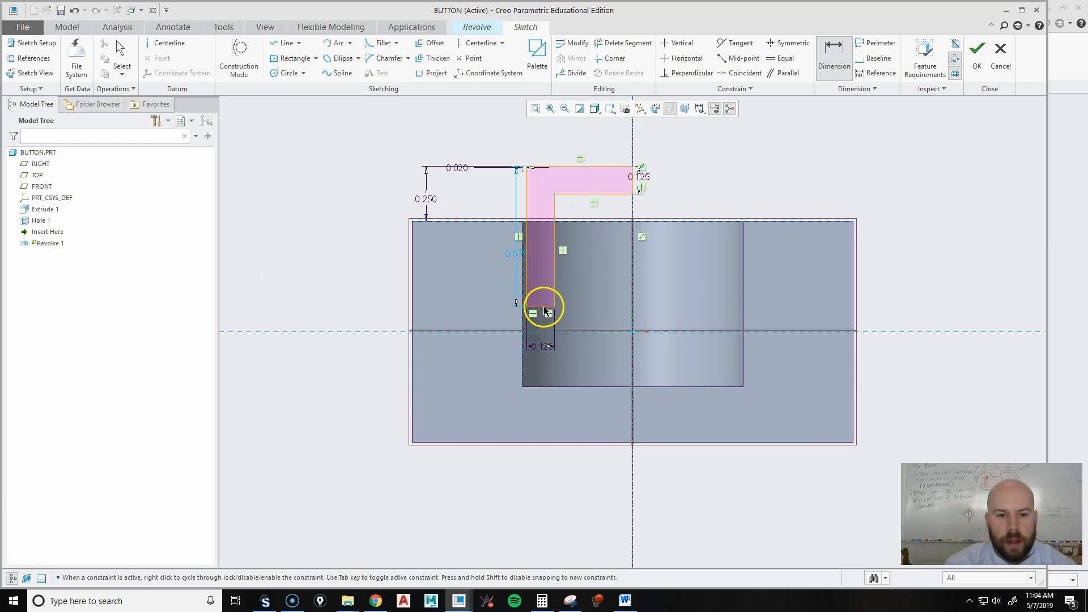
left_click(588, 387)
middle_click(352, 334)
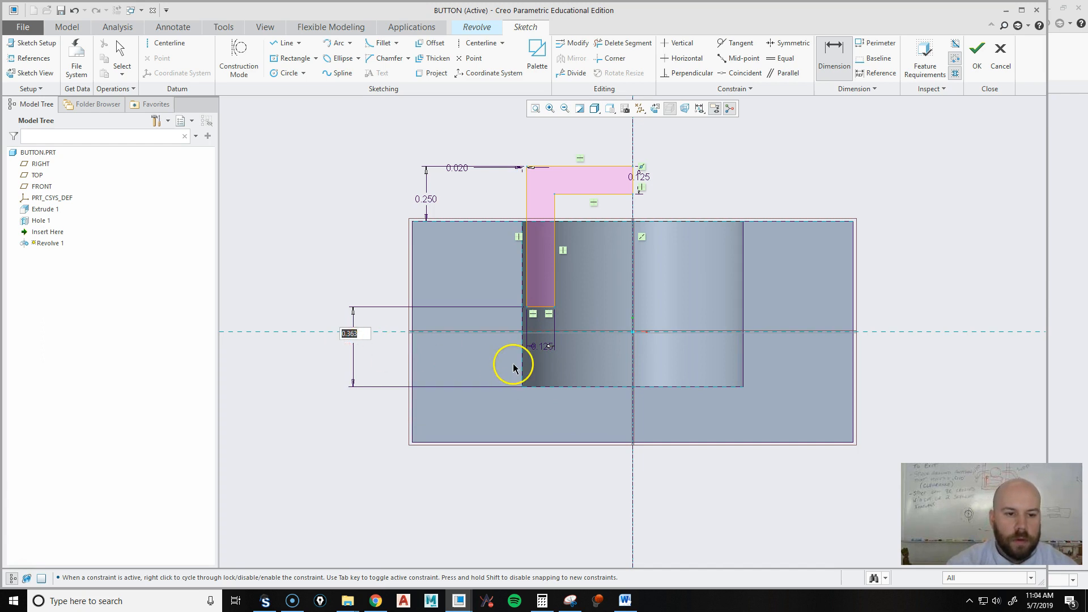
key("Return")
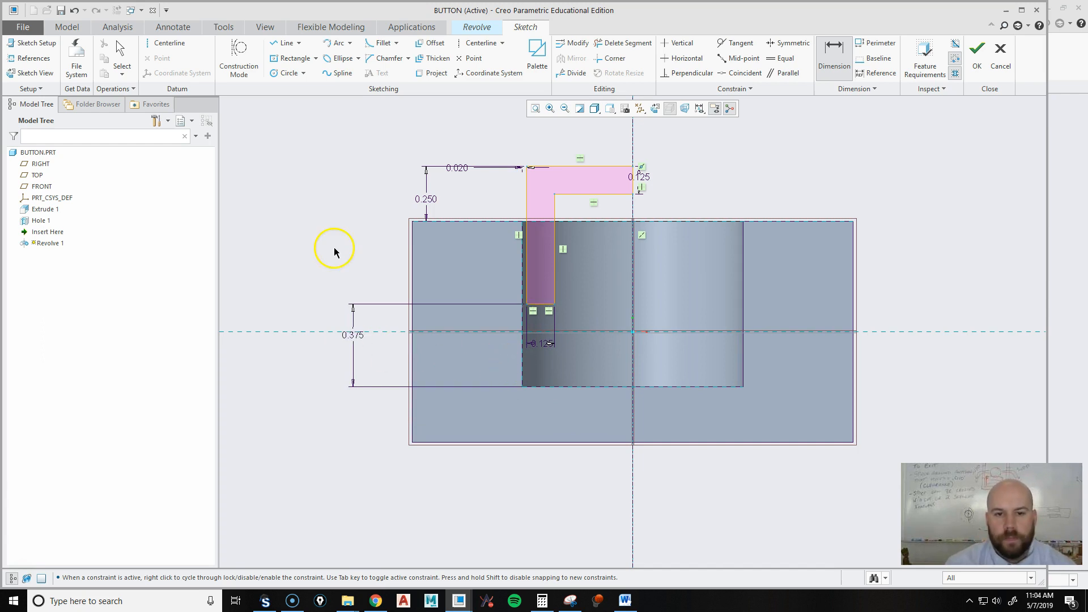
Step: Finish the profile sketch and complete the revolve of the button
left_click(979, 57)
middle_click(908, 115)
left_click(917, 140)
middle_click_drag(846, 225, 875, 193)
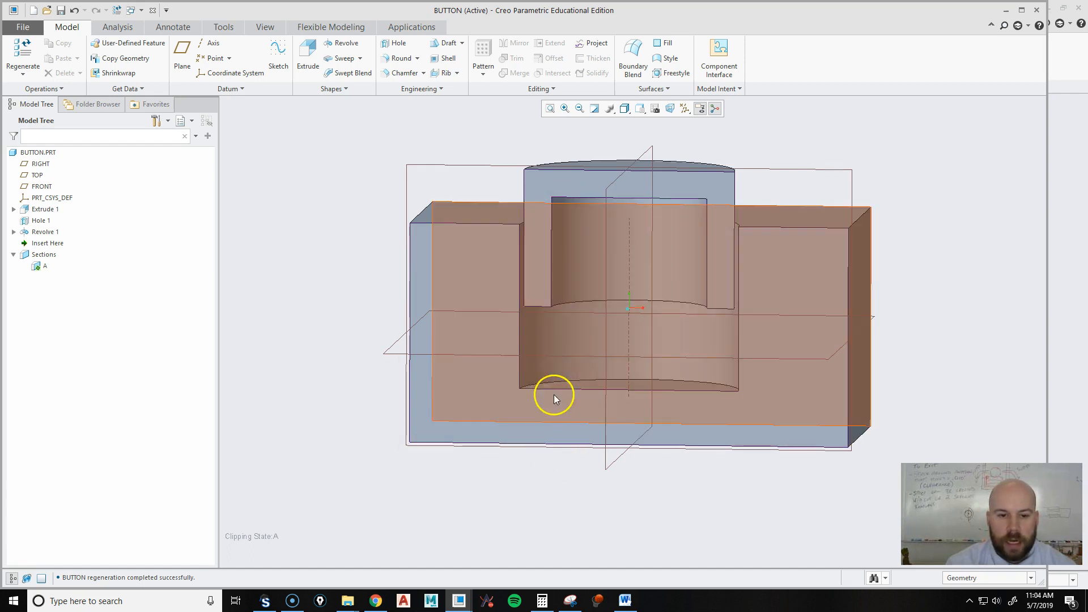
Step: Start a helical sweep and open its profile sketch on the FRONT plane
left_click(360, 58)
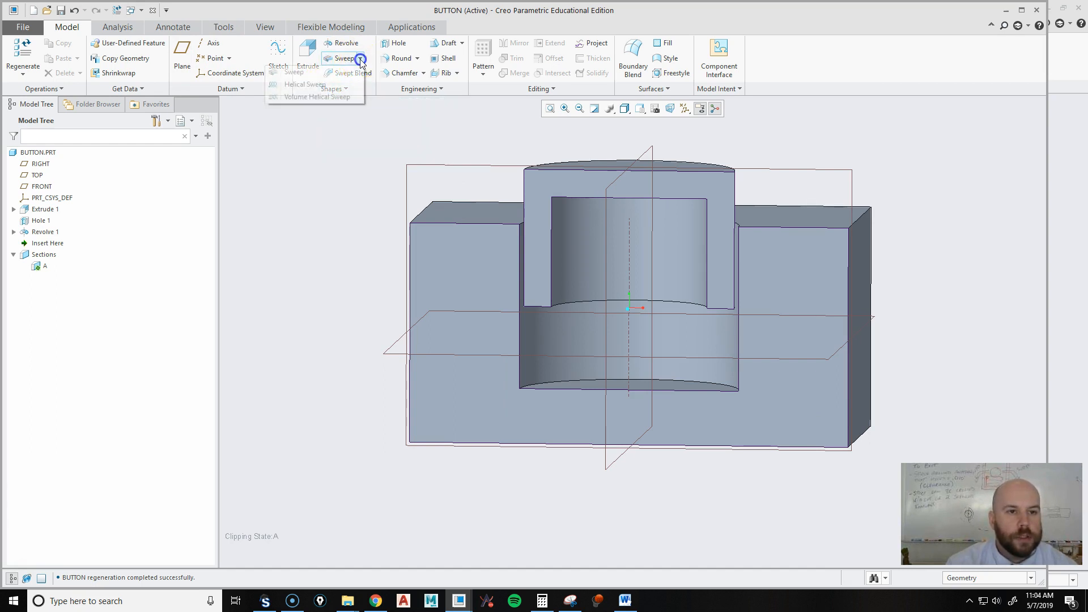
left_click(331, 86)
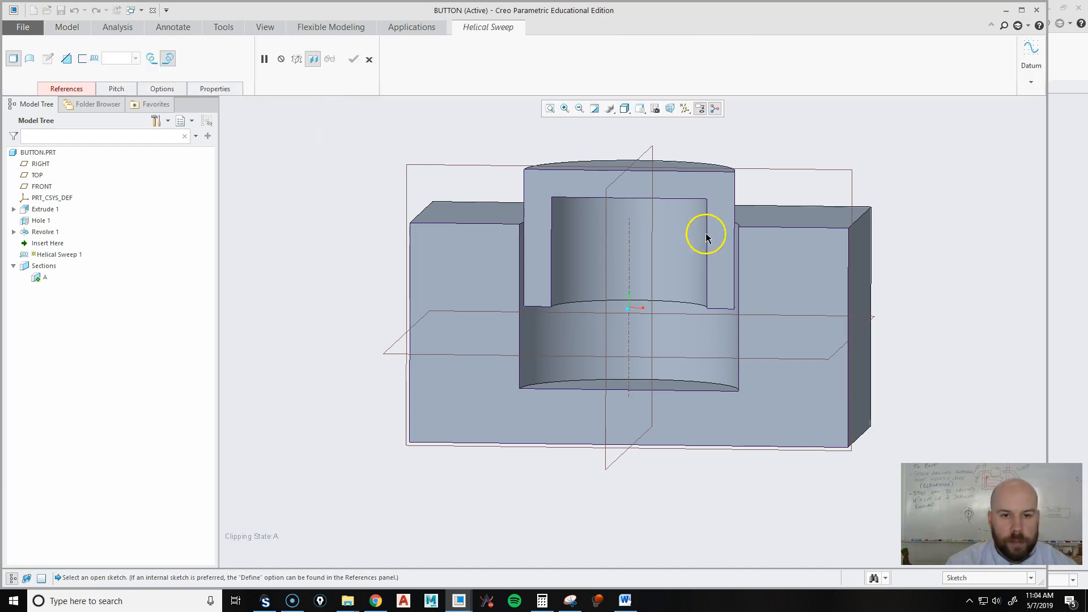
left_click(67, 92)
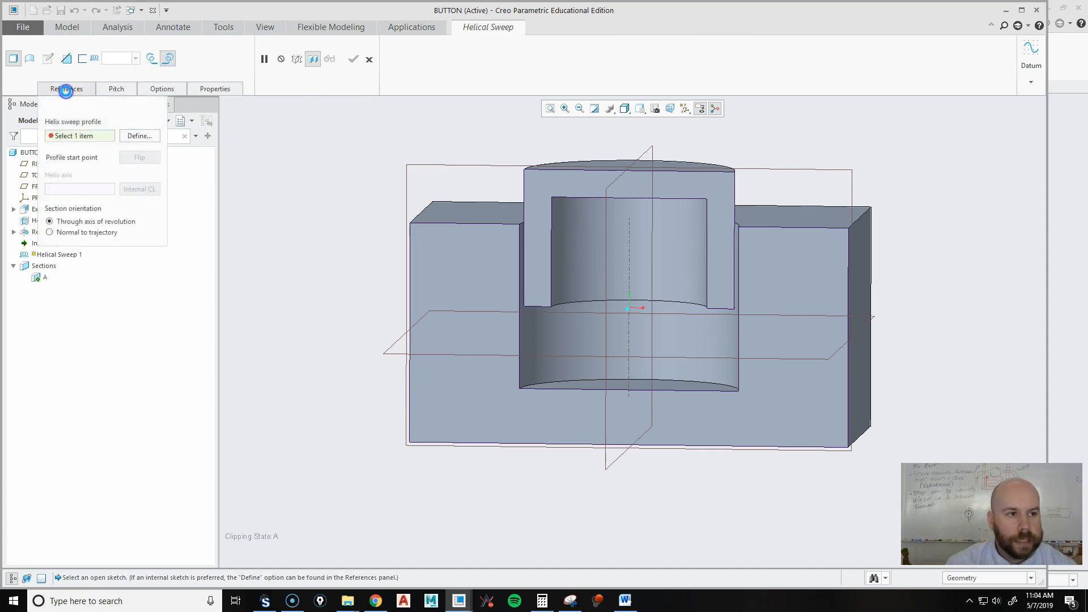
left_click(153, 137)
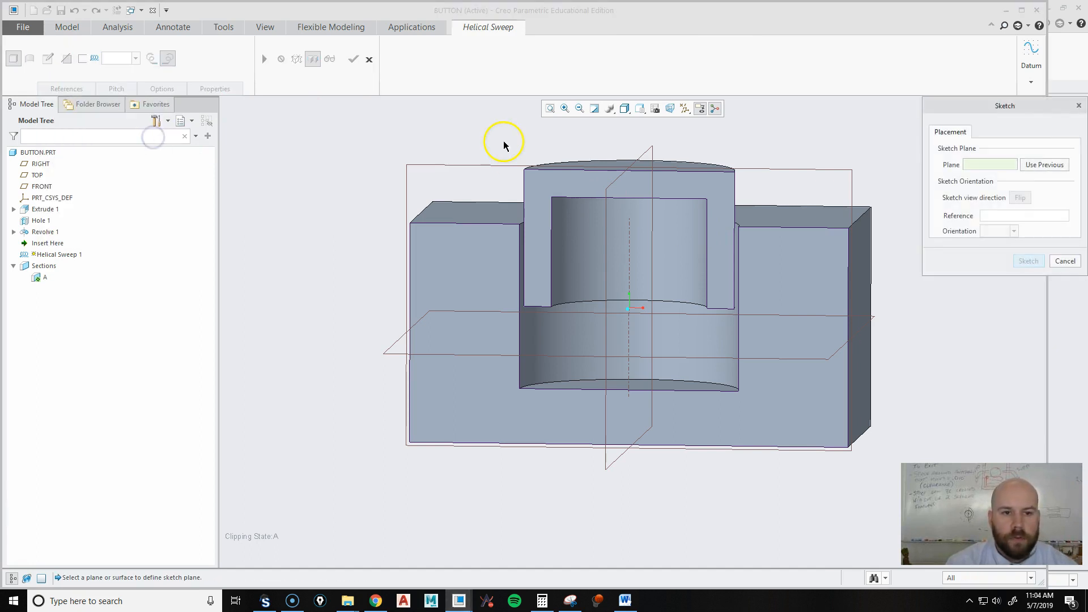
left_click(483, 166)
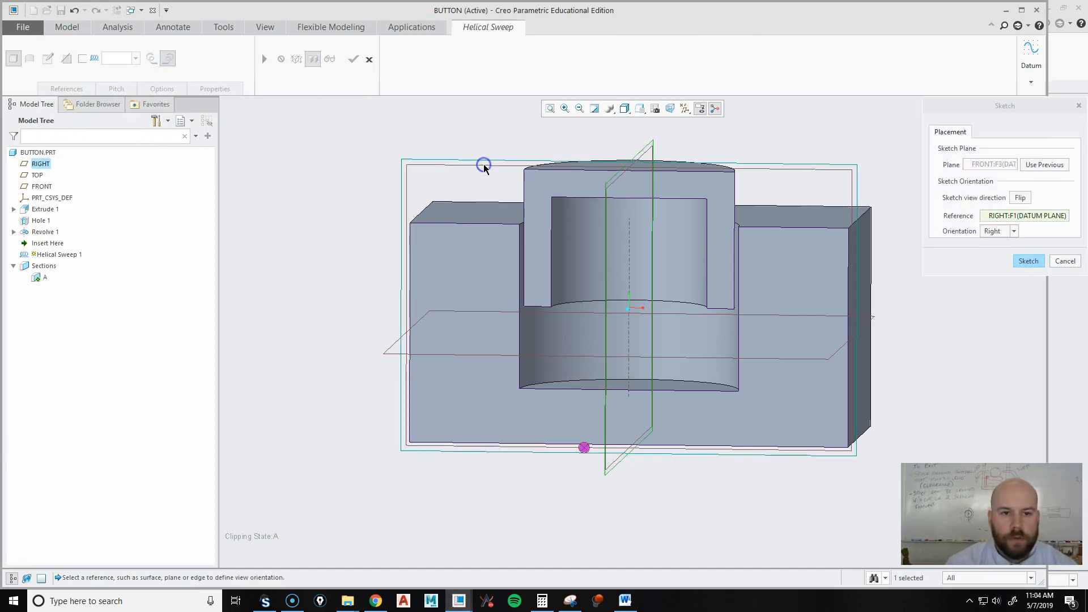
middle_click(351, 213)
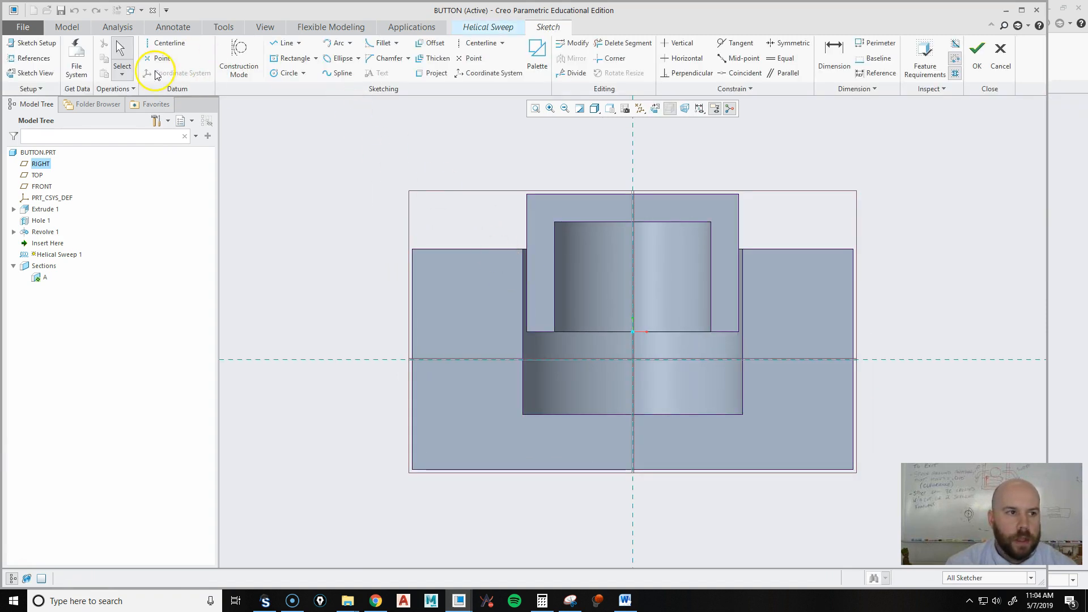
Step: Add the cap's underside and the hole floor as sketch references, and place a vertical datum centerline through the hole's centre
left_click(32, 57)
left_click(591, 224)
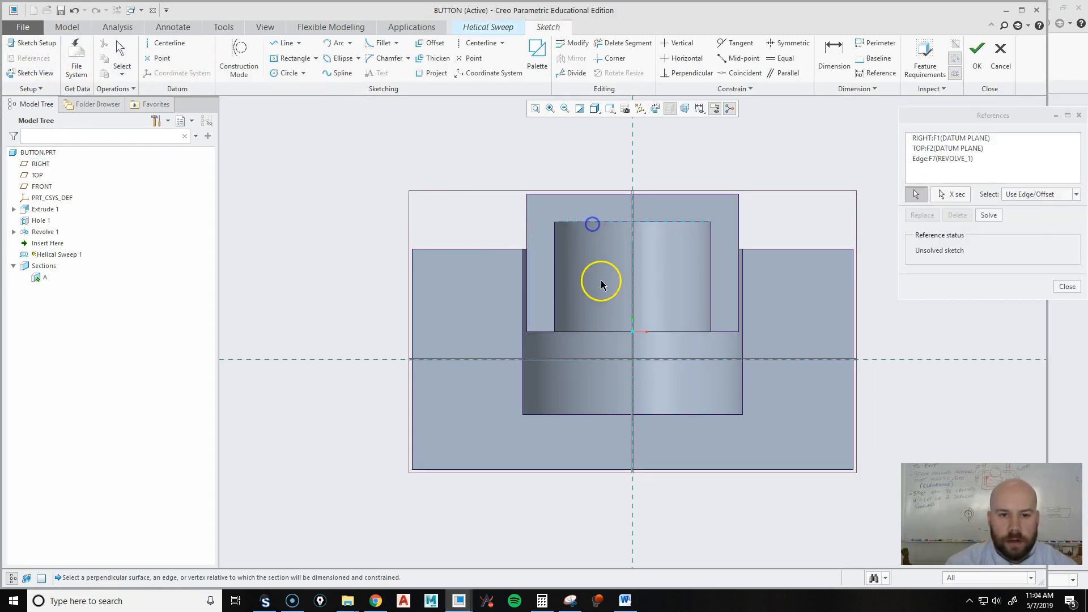
left_click(599, 413)
middle_click(301, 226)
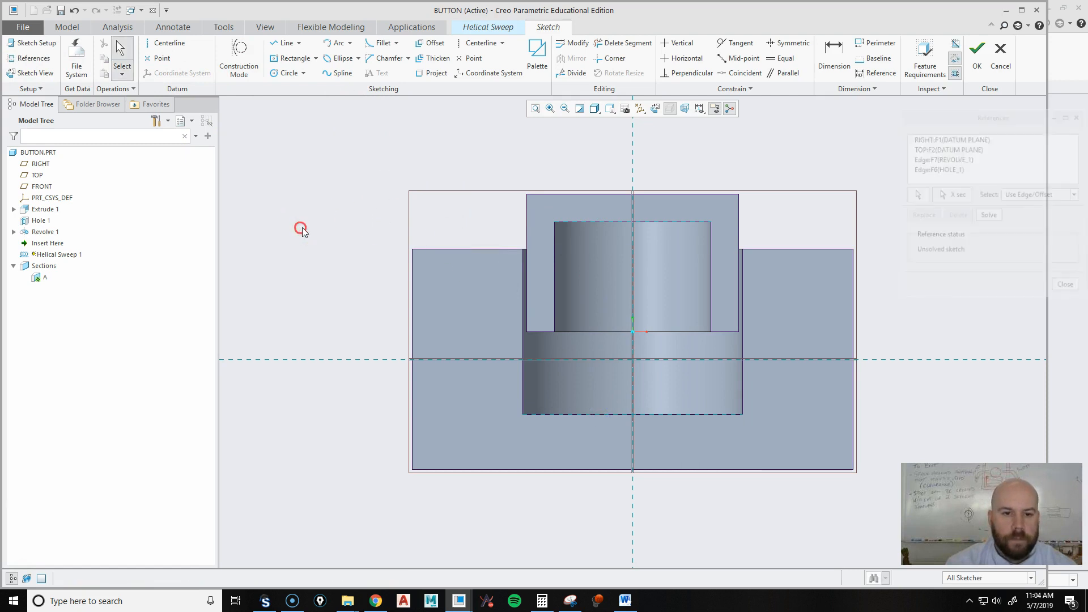
left_click(149, 46)
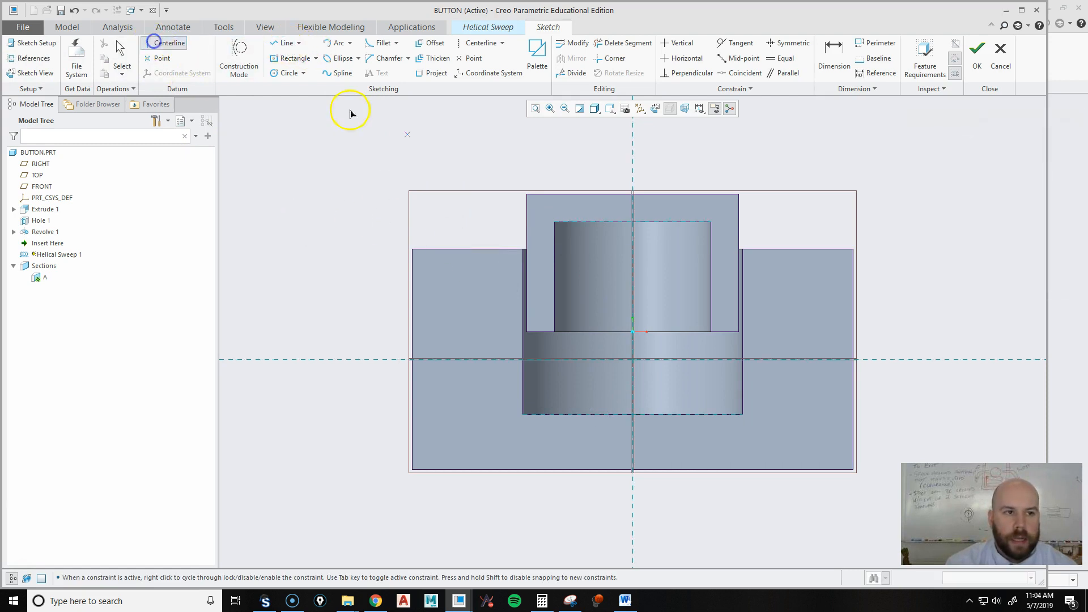
middle_click(750, 173)
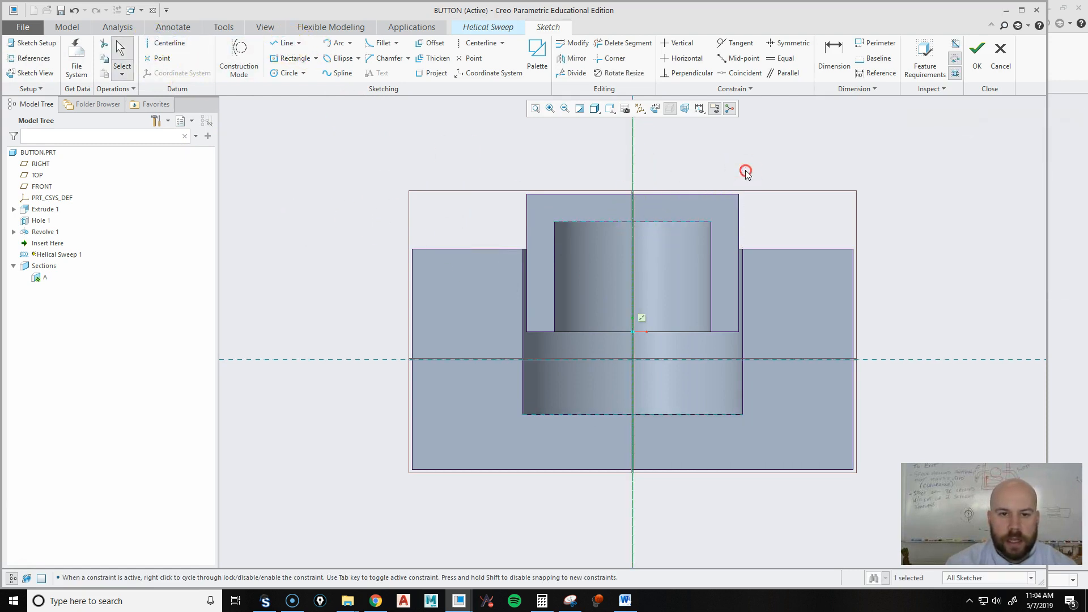
Step: Sketch a vertical helix profile line inside the button's left wall, from the cap's underside down to the hole floor
left_click(283, 44)
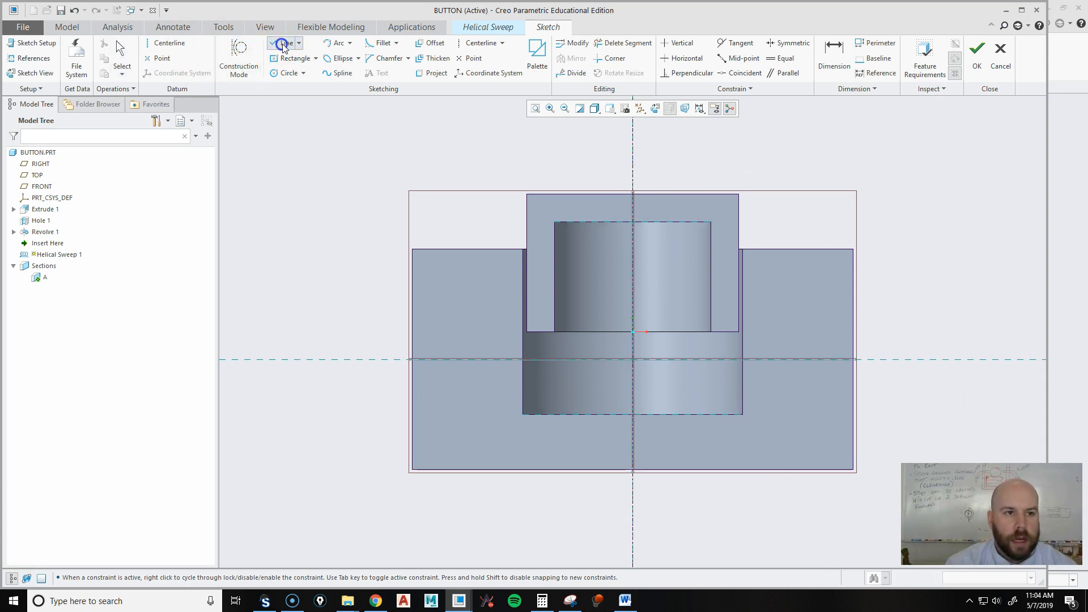
left_click(572, 223)
left_click(576, 413)
middle_click(661, 359)
middle_click(661, 360)
left_click(590, 274)
left_click(569, 256)
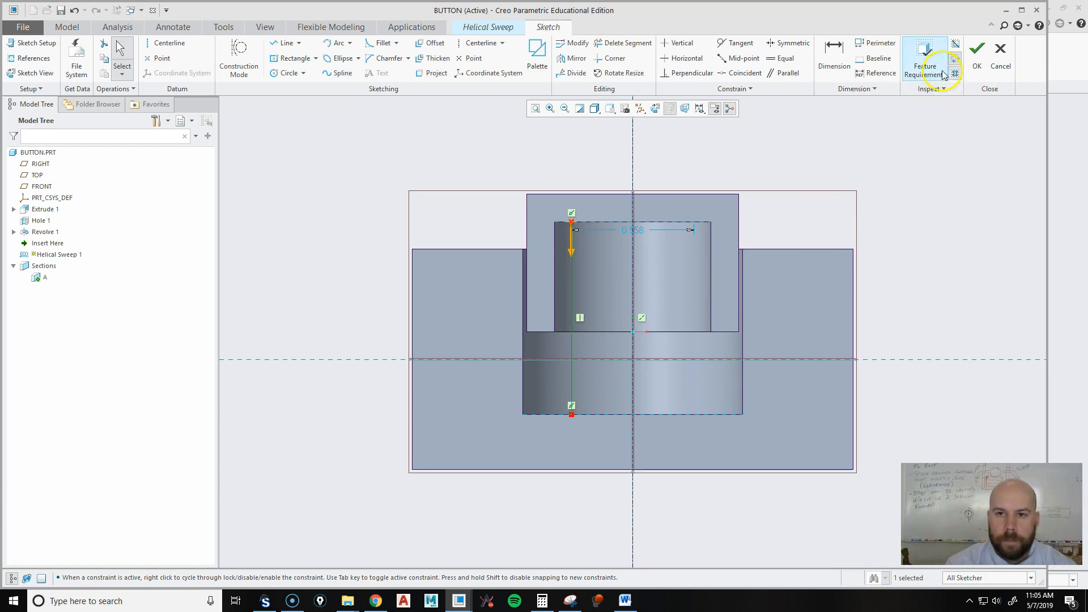
Step: Dimension the helix profile line 0.125 from the button's inner wall and finish the sketch
left_click(833, 57)
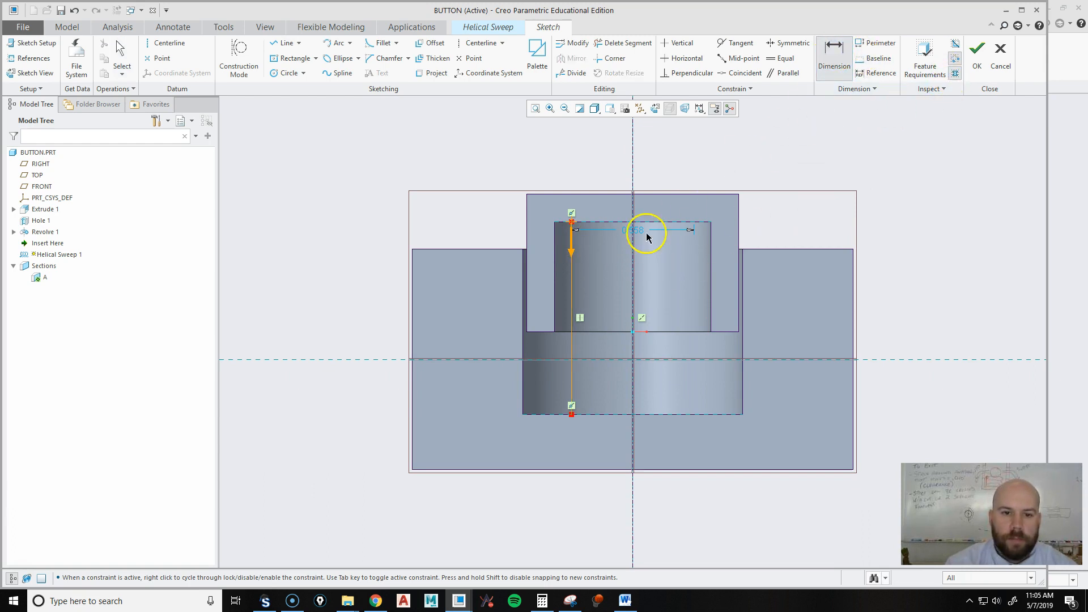
left_click(555, 258)
left_click(571, 262)
middle_click(521, 151)
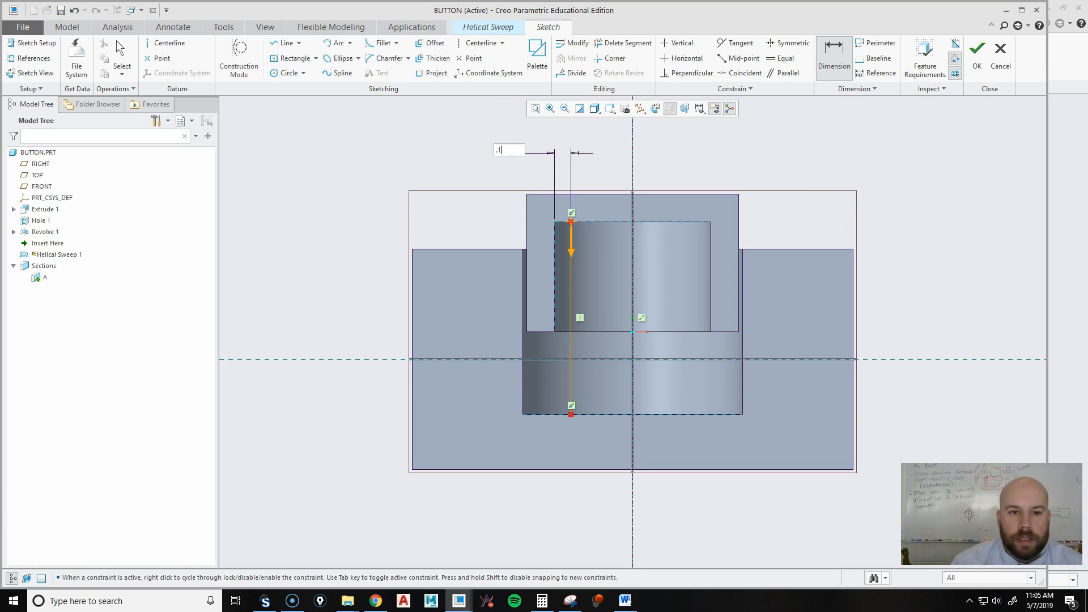
type("25")
key("Return")
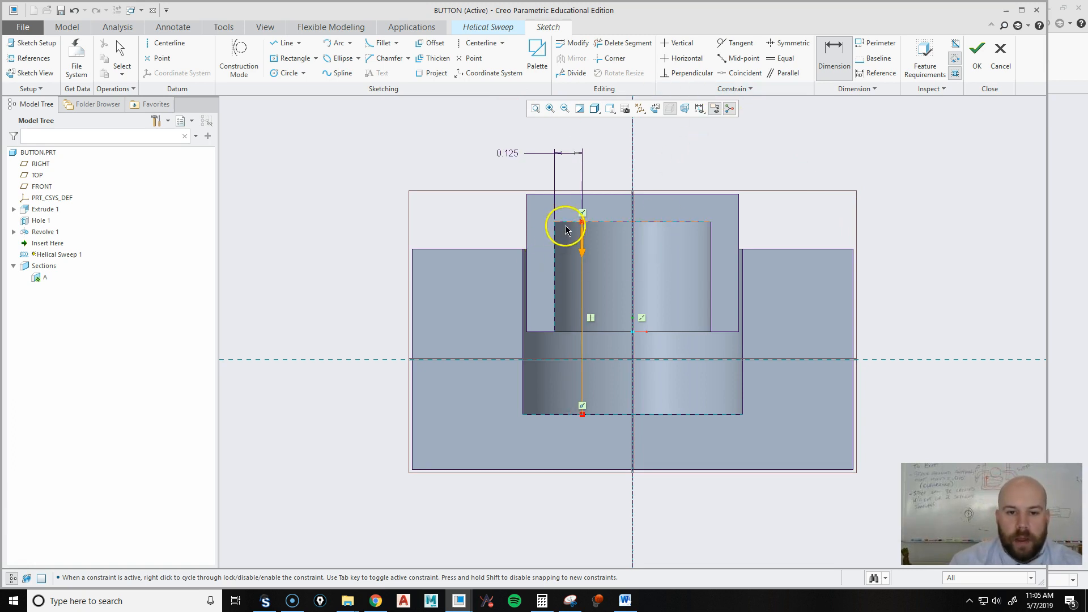
left_click(977, 58)
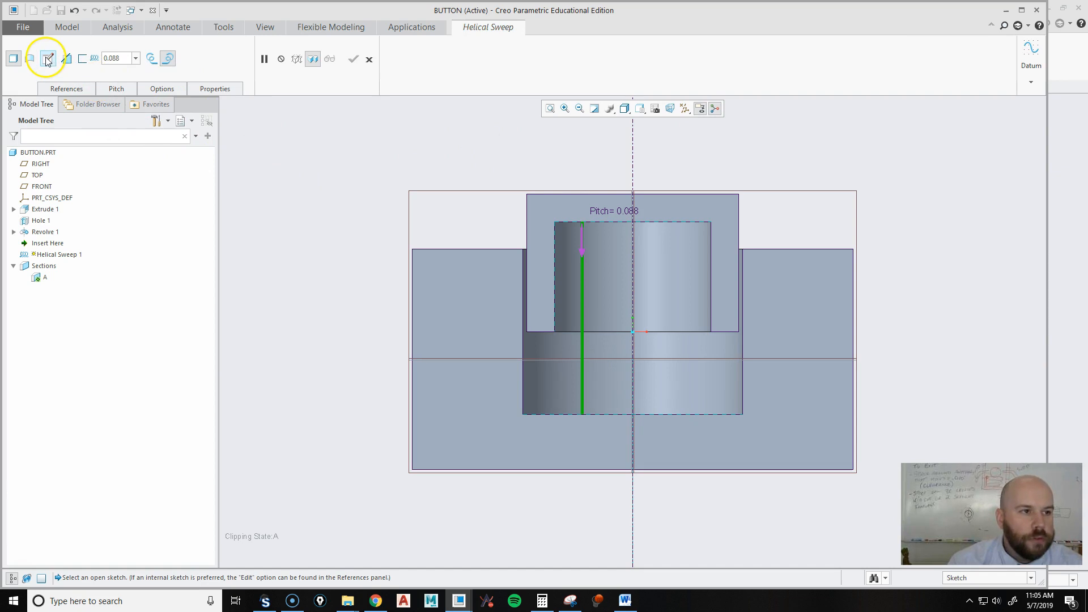
Step: Reopen the helix profile sketch, add a reference dimension for the vertical line's length, and finish the sketch
left_click(67, 89)
left_click(149, 137)
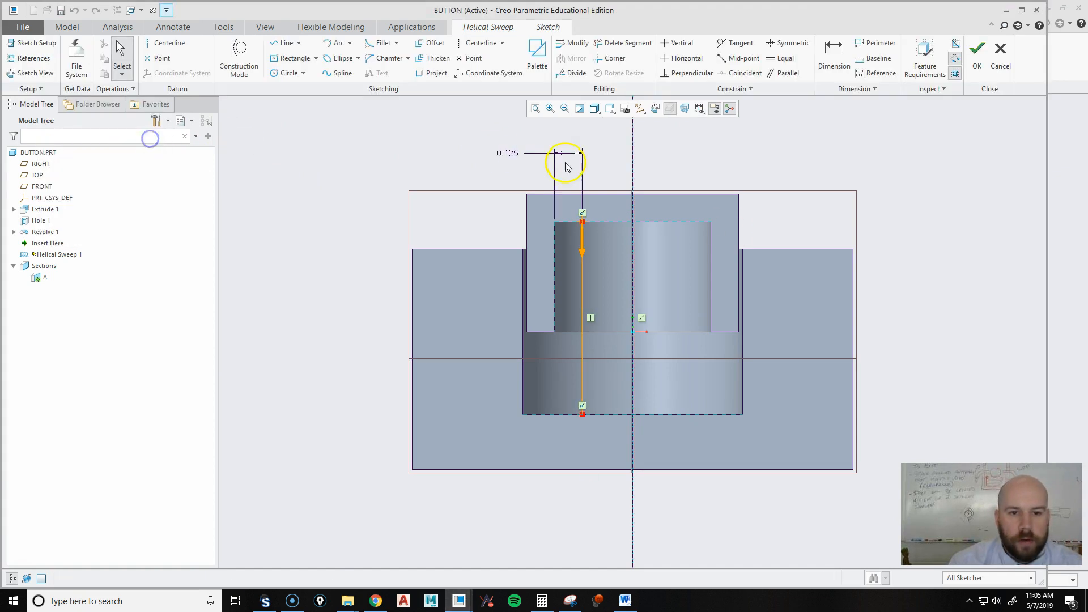
left_click(835, 54)
left_click(584, 286)
middle_click(474, 296)
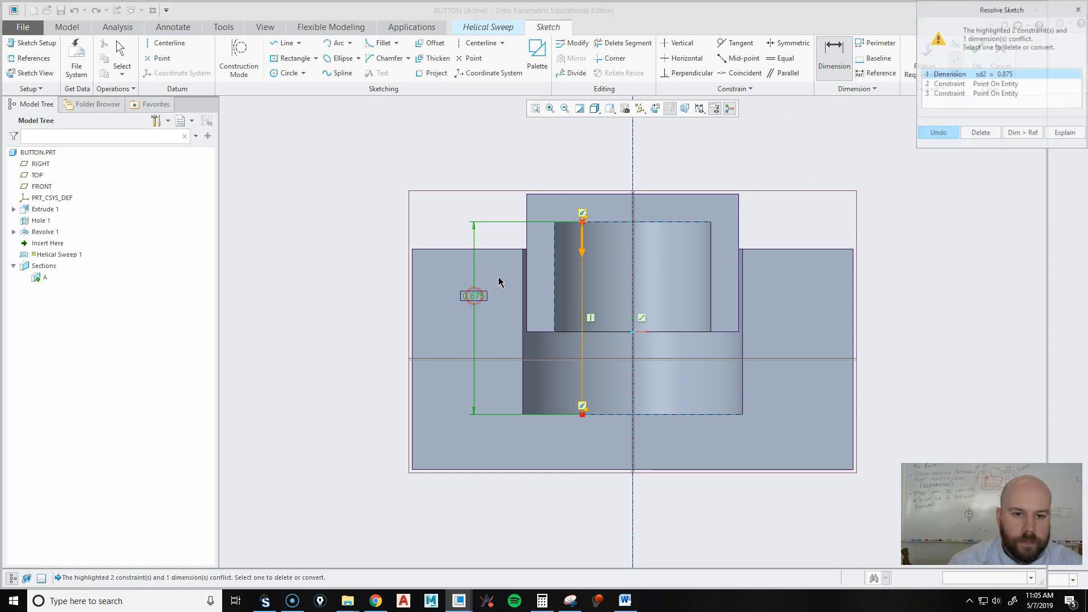
left_click(1023, 139)
left_click(474, 296)
middle_click(338, 302)
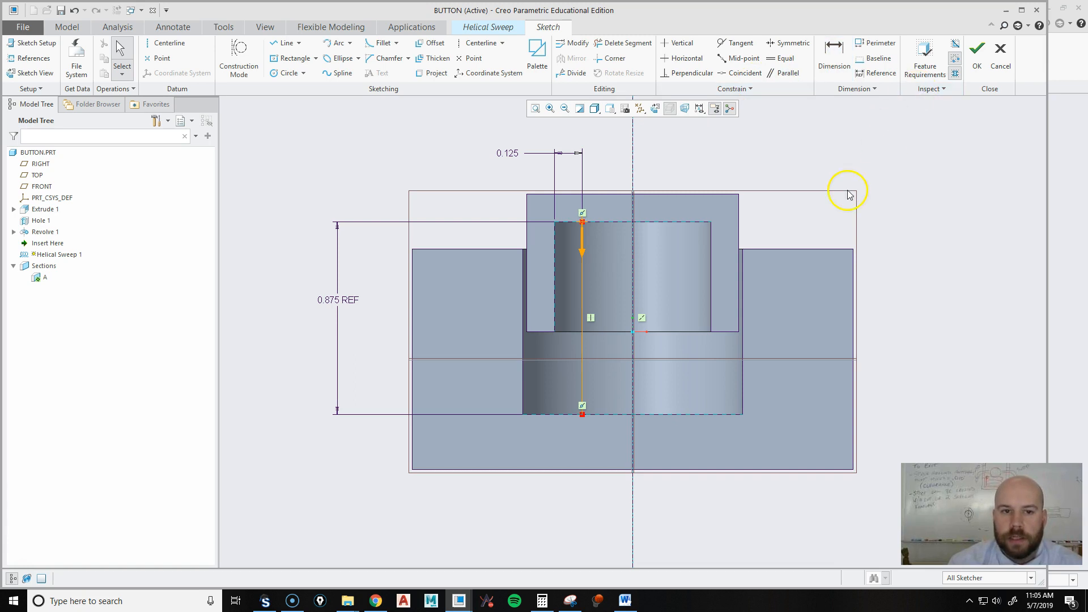
left_click(981, 64)
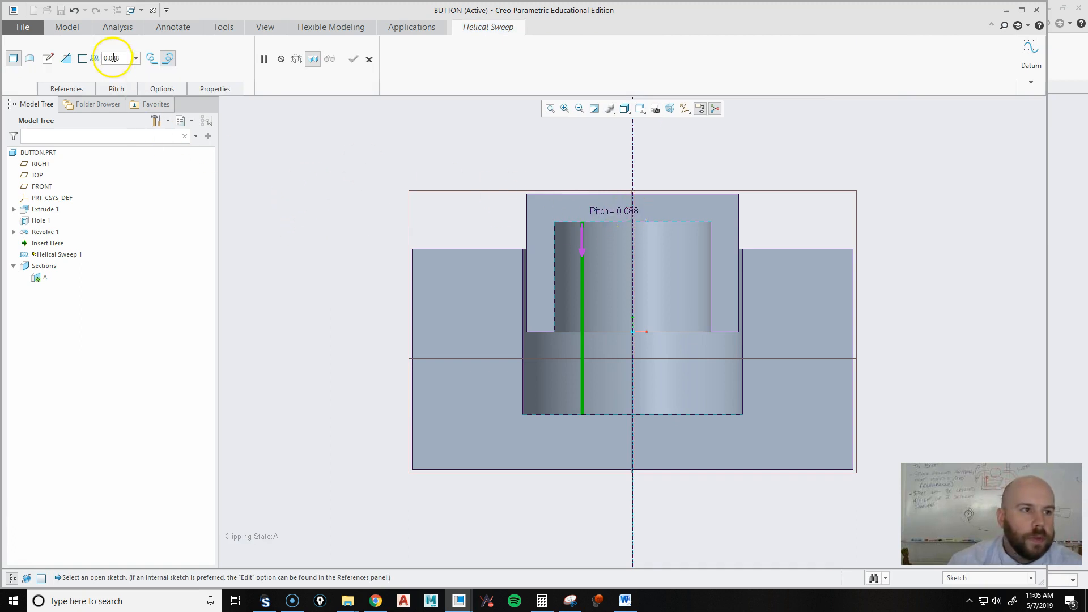
Step: Sketch the helical sweep's circular section centred on the start of the helix profile, set its diameter to 0.125, and finish the sketch
left_click(46, 57)
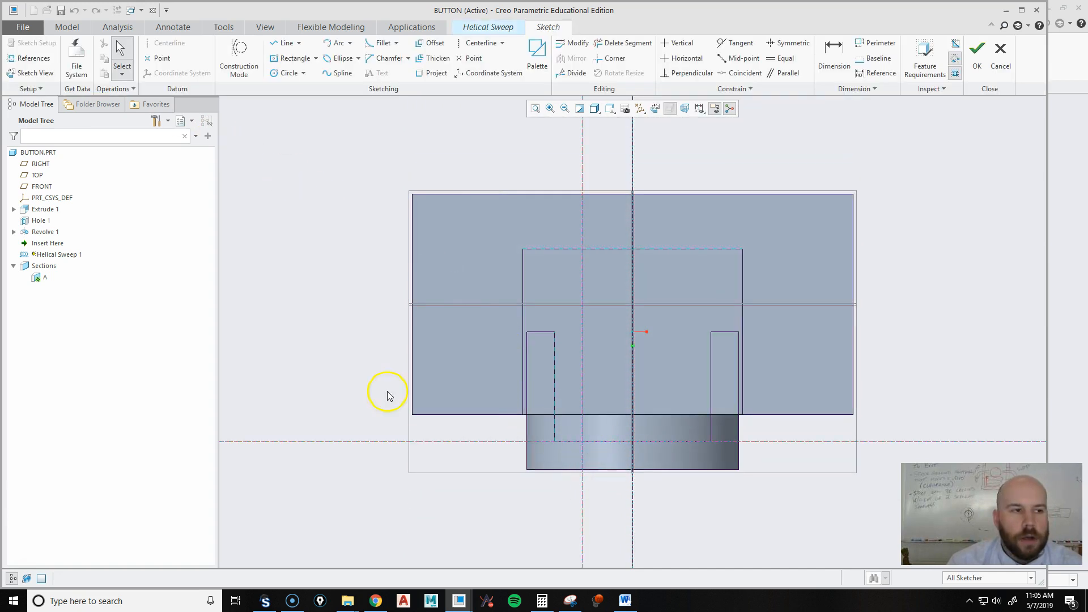
left_click(284, 76)
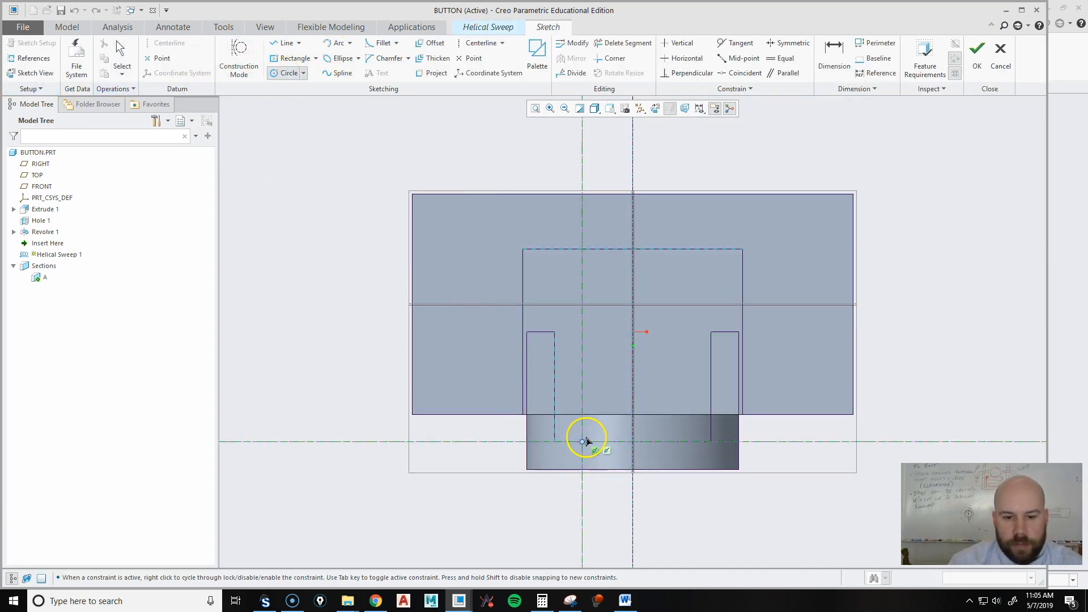
left_click(594, 441)
middle_click(512, 447)
double_click(543, 430)
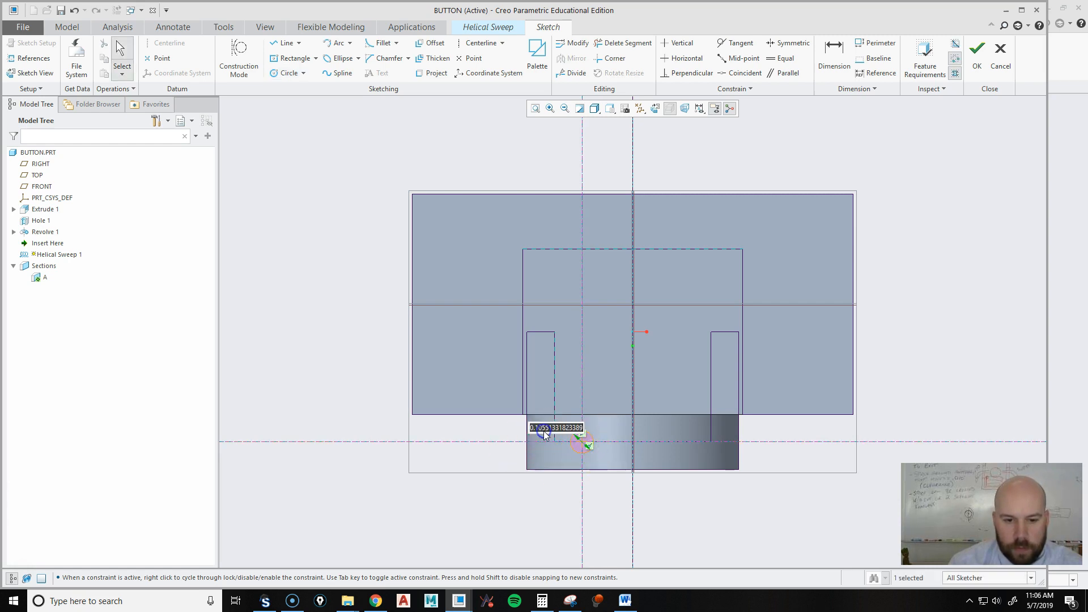
key("BackSpace")
type(".125")
key("Return")
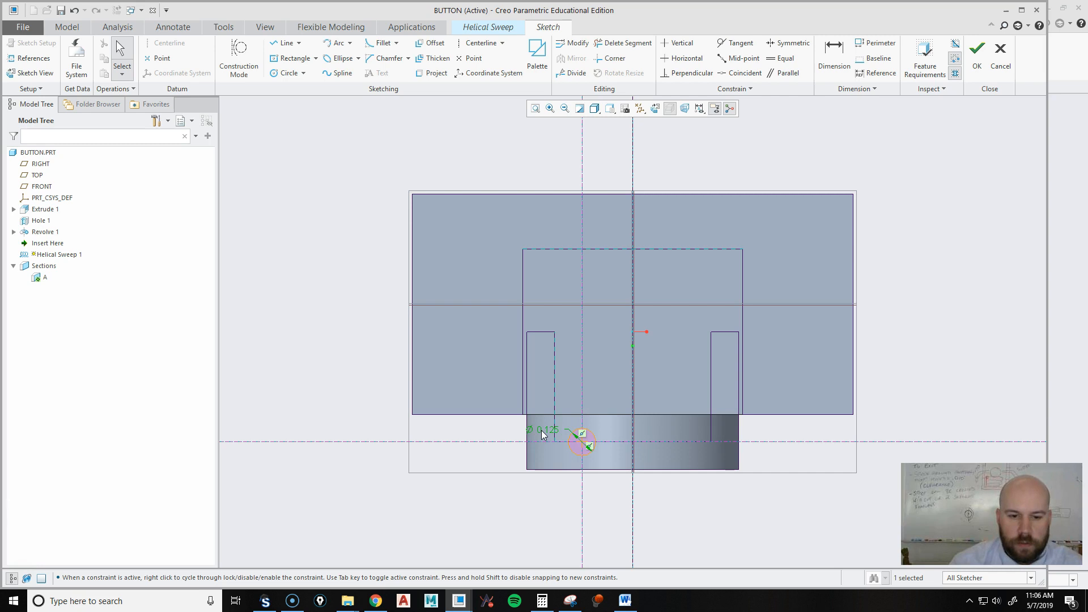
left_click(978, 67)
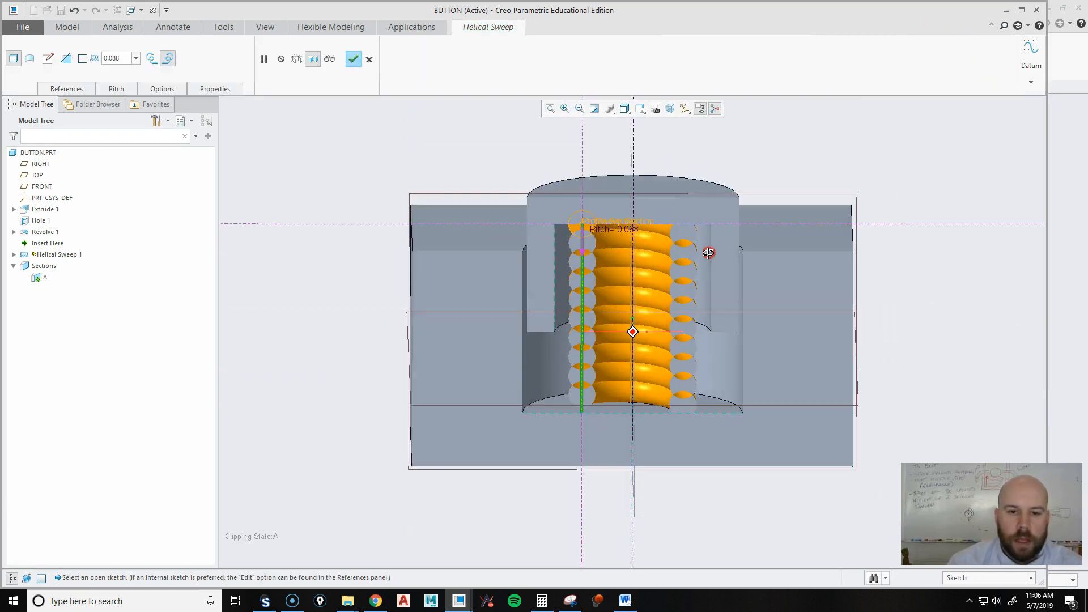
Step: Set the spring's pitch to .875/4 and complete the helical sweep
double_click(628, 229)
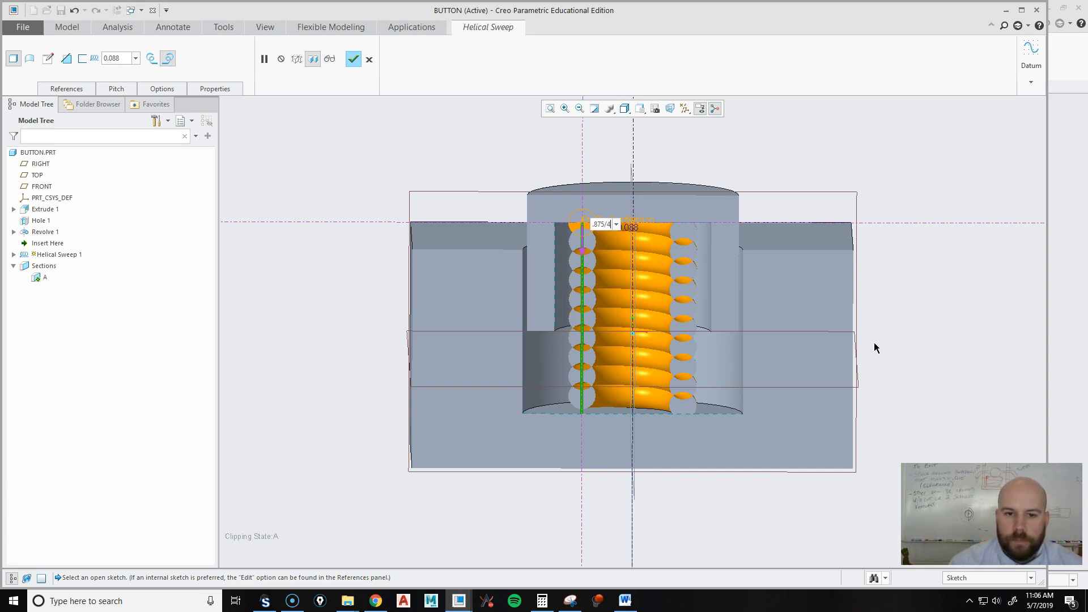
key("Return")
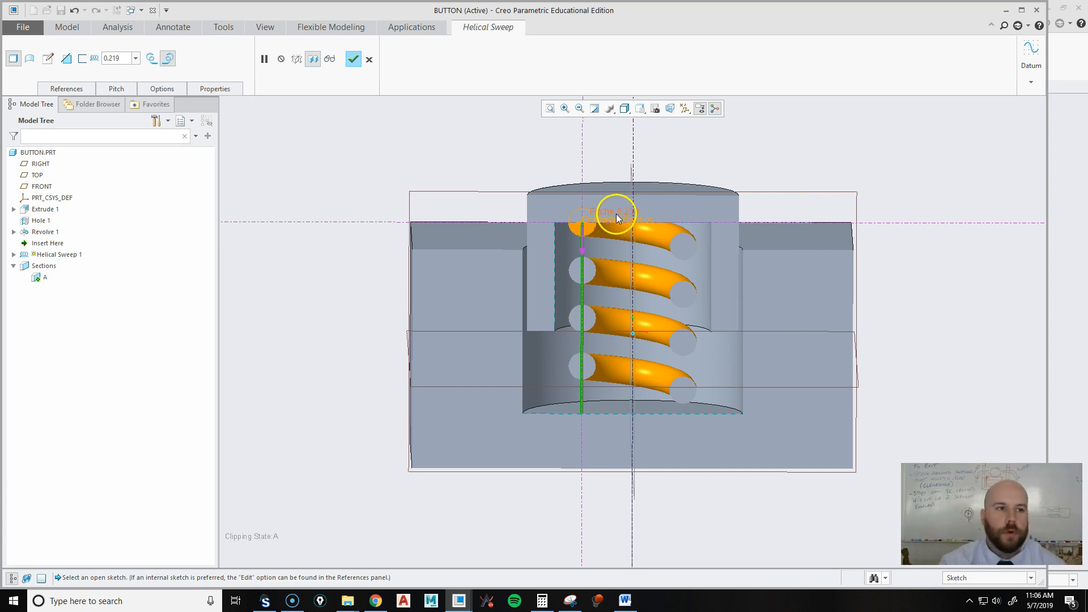
left_click(355, 59)
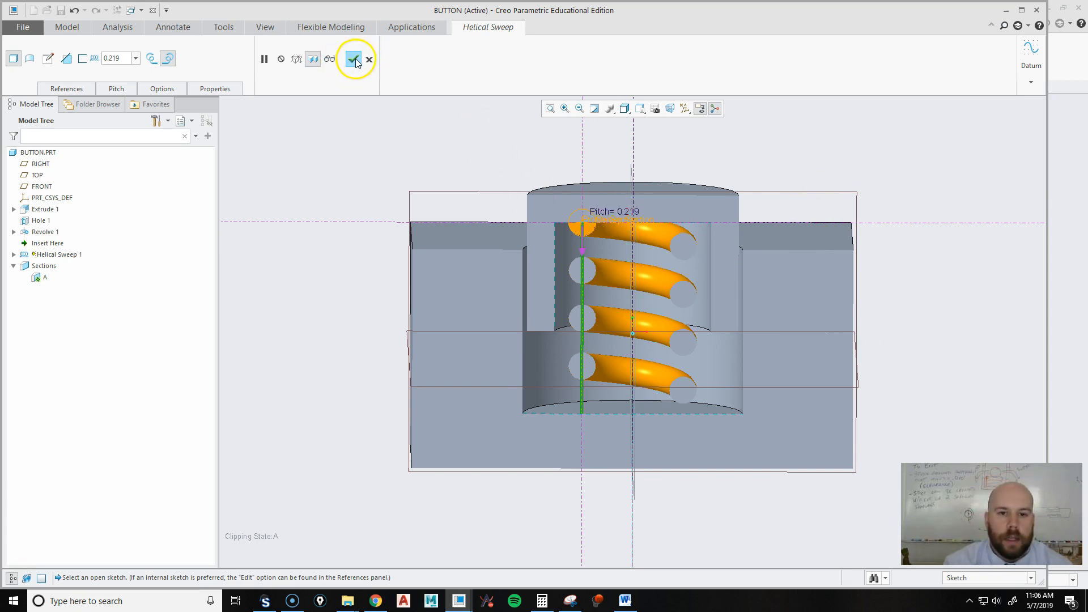
Step: Switch the model to No Cross Section and display it in wireframe to examine the spring's ends inside the hole
middle_click_drag(535, 213, 624, 232)
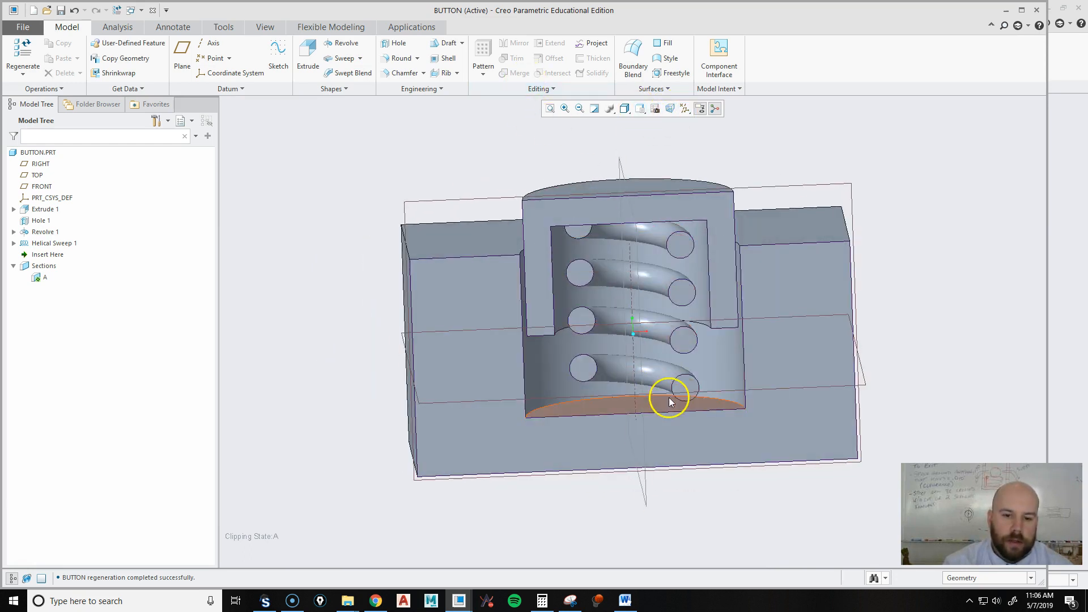
left_click(657, 113)
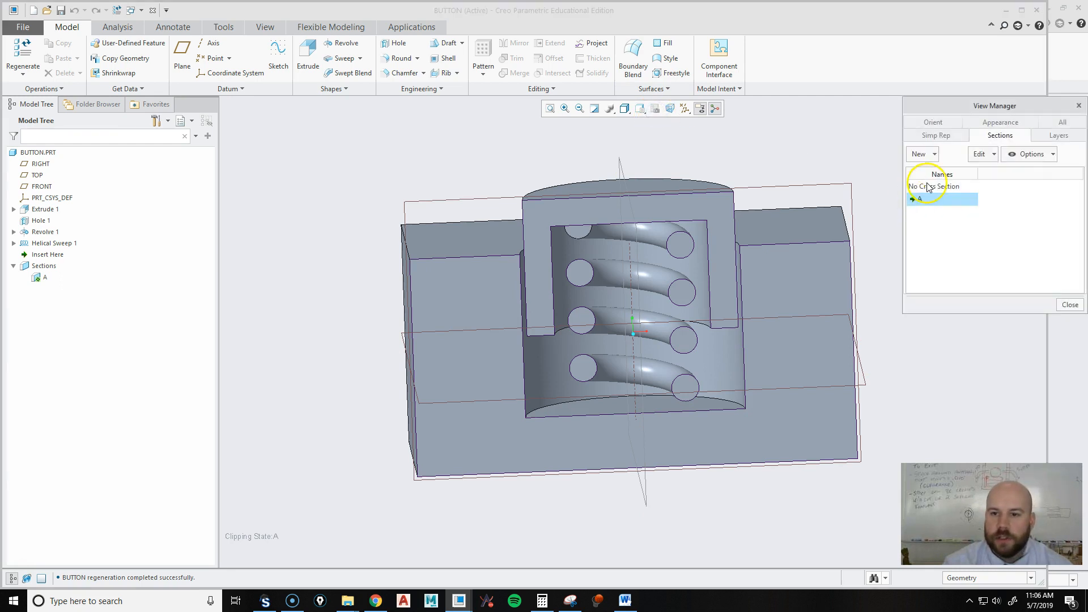
double_click(925, 186)
left_click(624, 108)
left_click(569, 189)
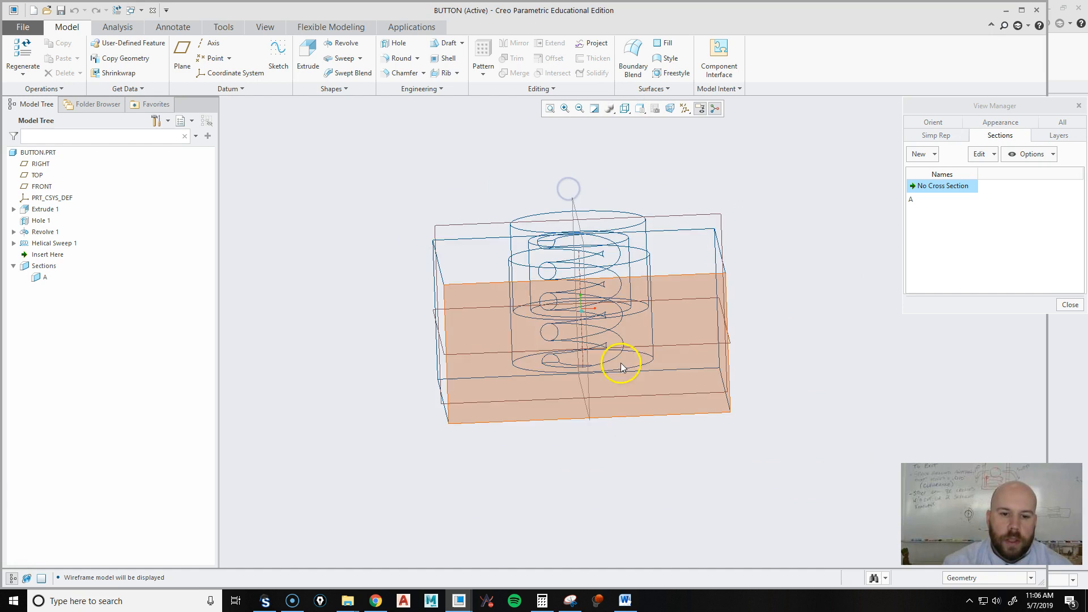
scroll(567, 372, "down", 3)
scroll(553, 355, "down", 3)
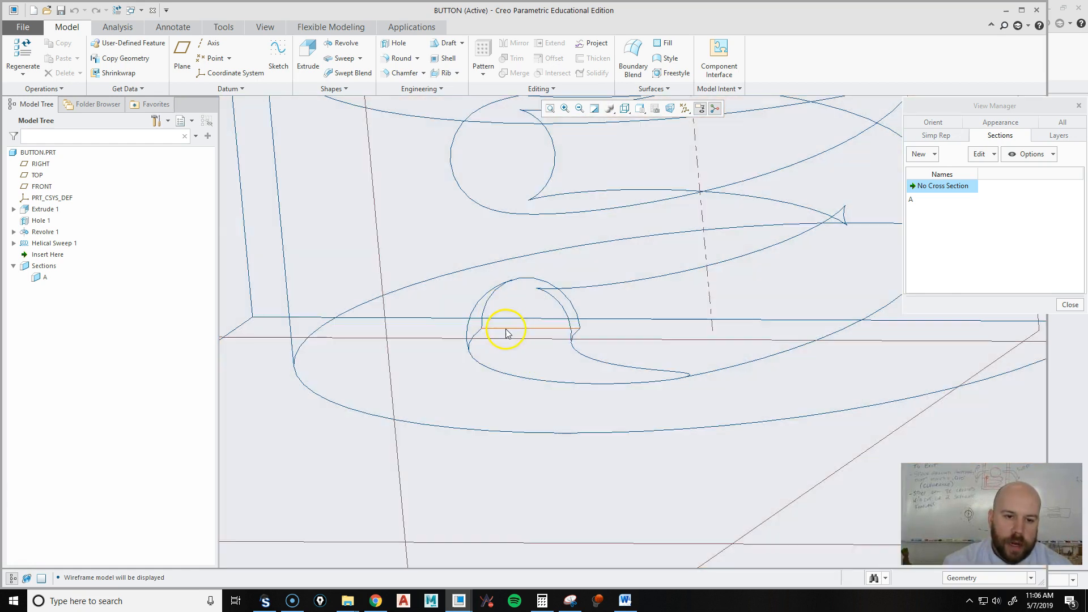
scroll(588, 351, "up", 6)
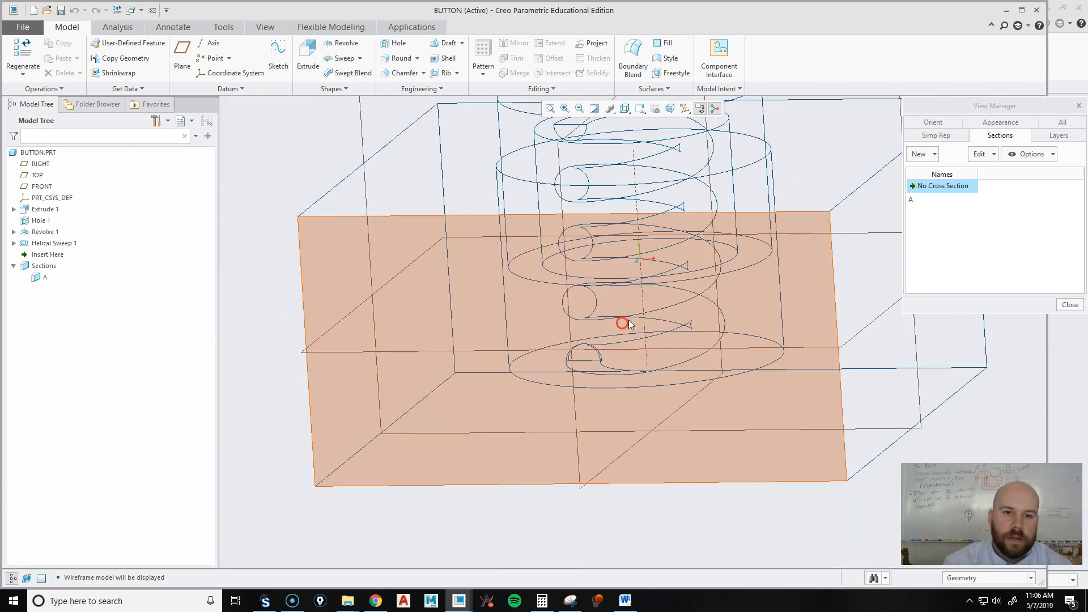
scroll(615, 232, "down", 1)
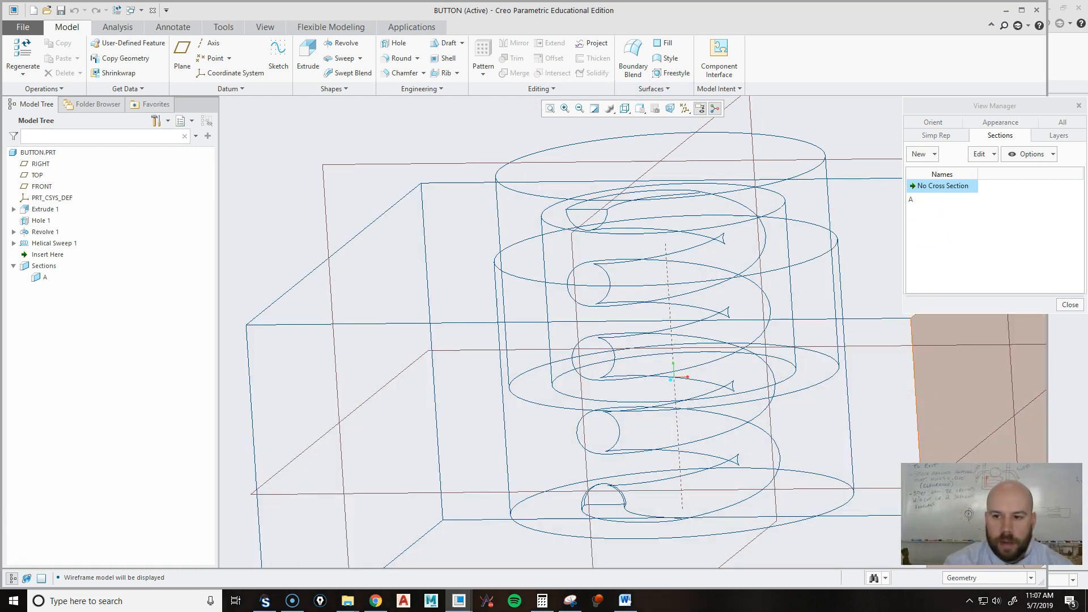
left_click(1070, 305)
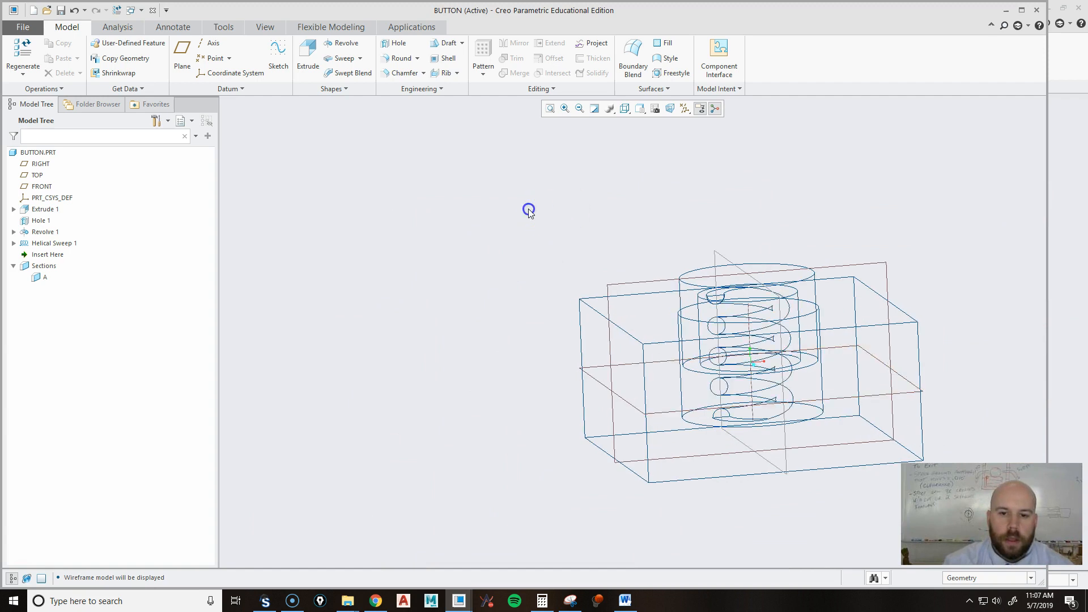
Step: Display the model as Shading With Edges and return it to the standard orientation
left_click(624, 109)
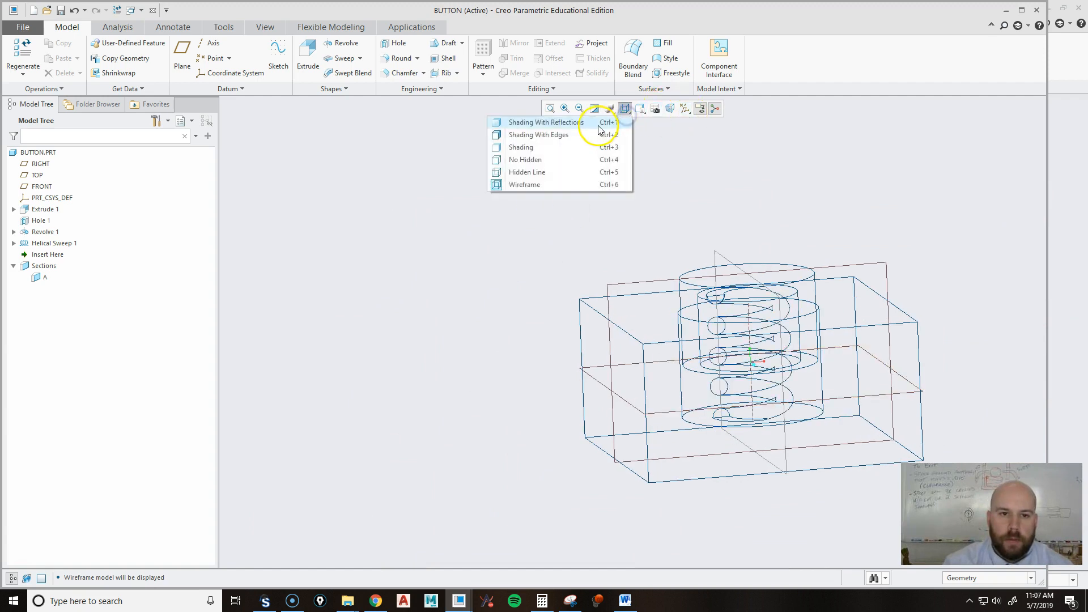
left_click(566, 134)
mouse_move(805, 281)
middle_mouse_down()
mouse_move(753, 359)
mouse_move(481, 296)
middle_mouse_up()
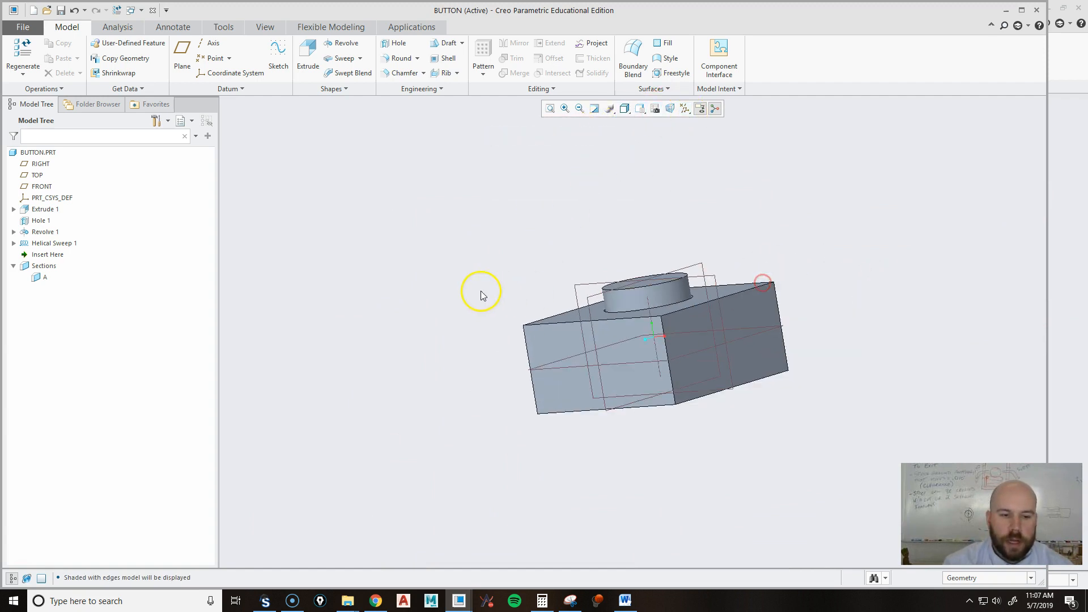
left_click(640, 108)
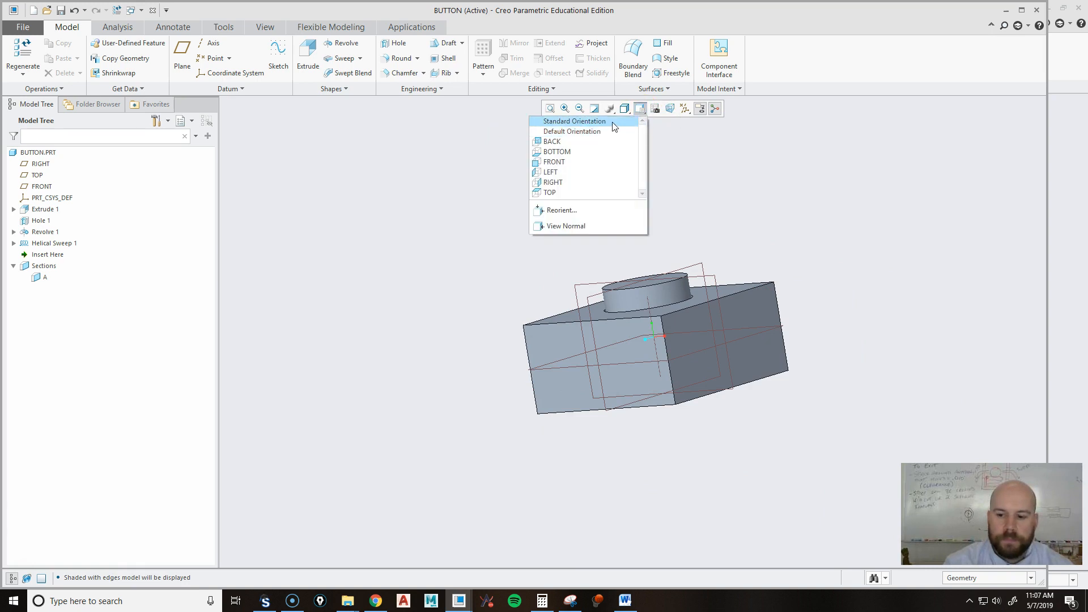
left_click(614, 122)
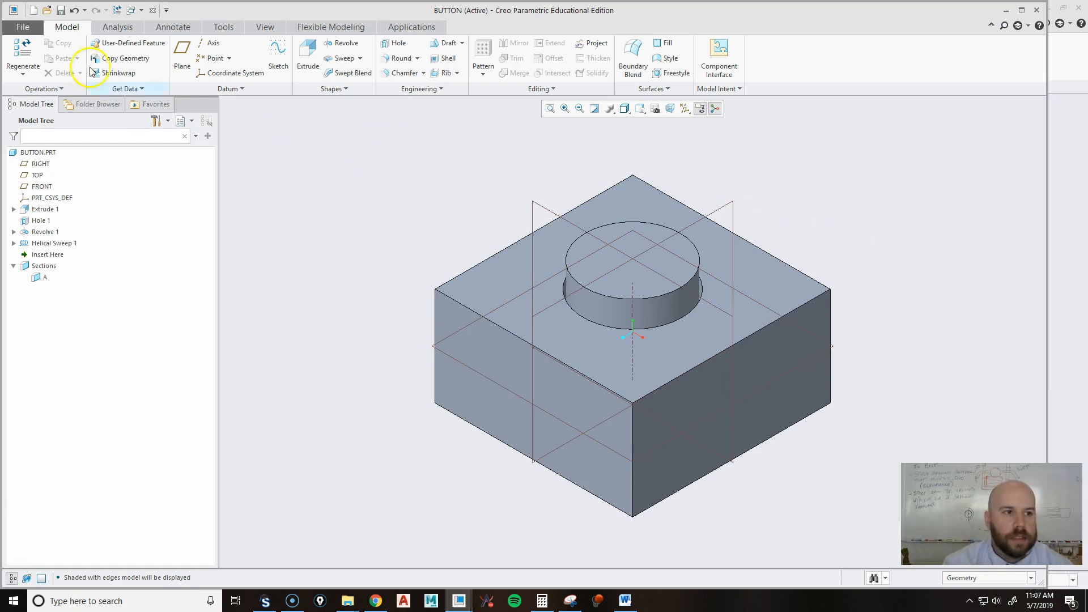
Step: Create a new part named SLIDER
left_click(34, 12)
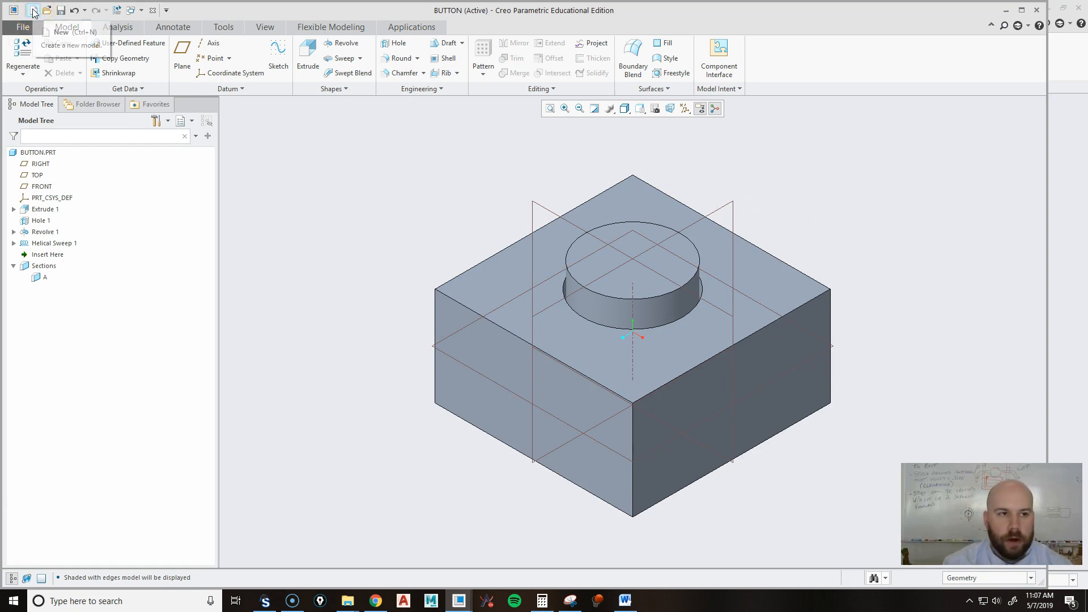
type("SLIDER")
key("Return")
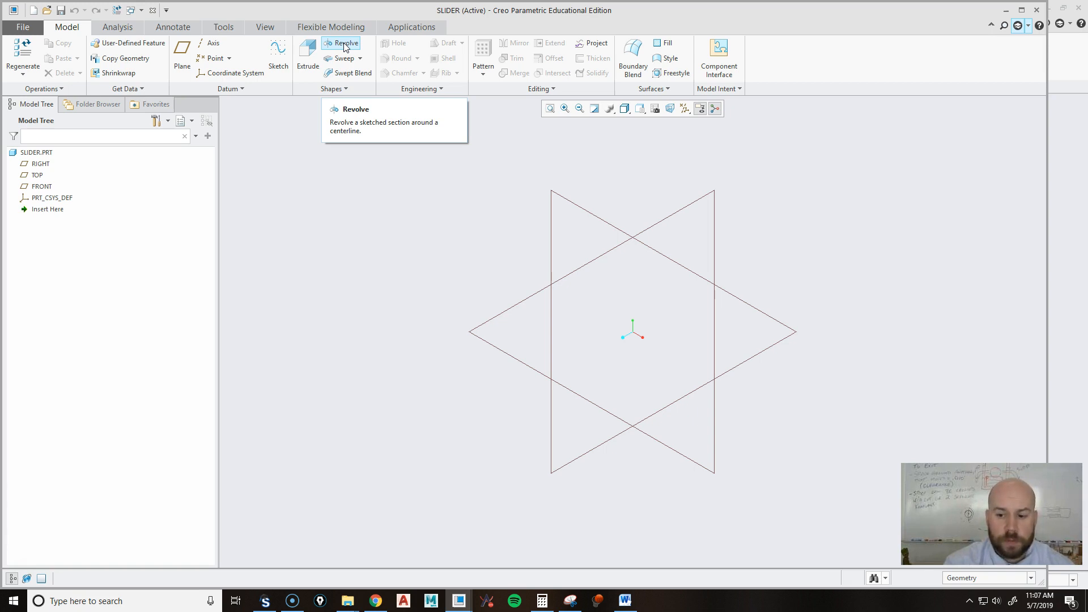
Step: Start a Revolve sketch on the RIGHT plane and place a horizontal datum centerline through the origin
left_click(344, 44)
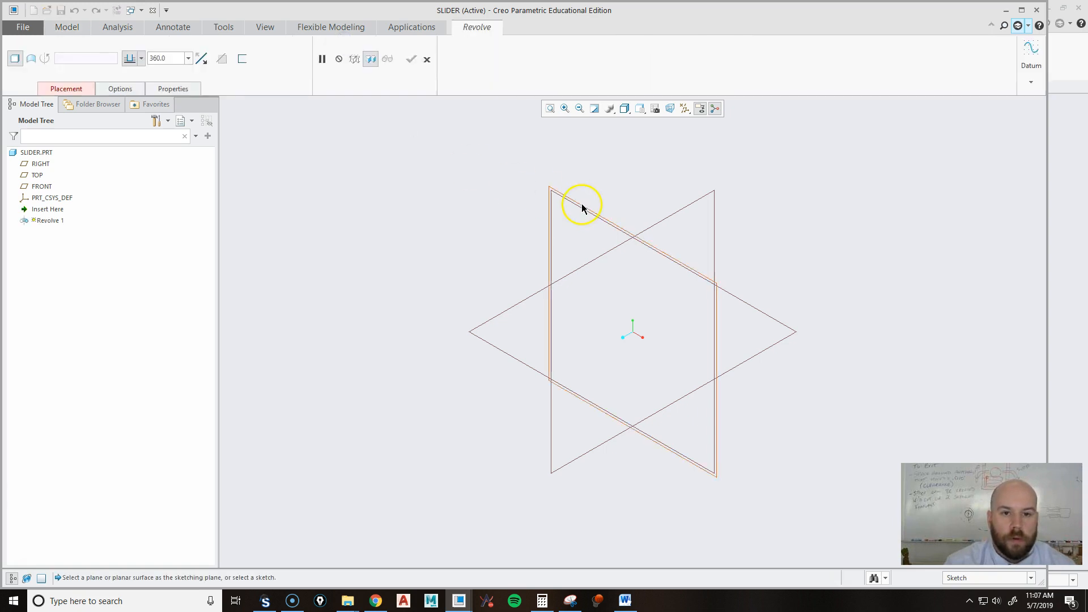
left_click(666, 221)
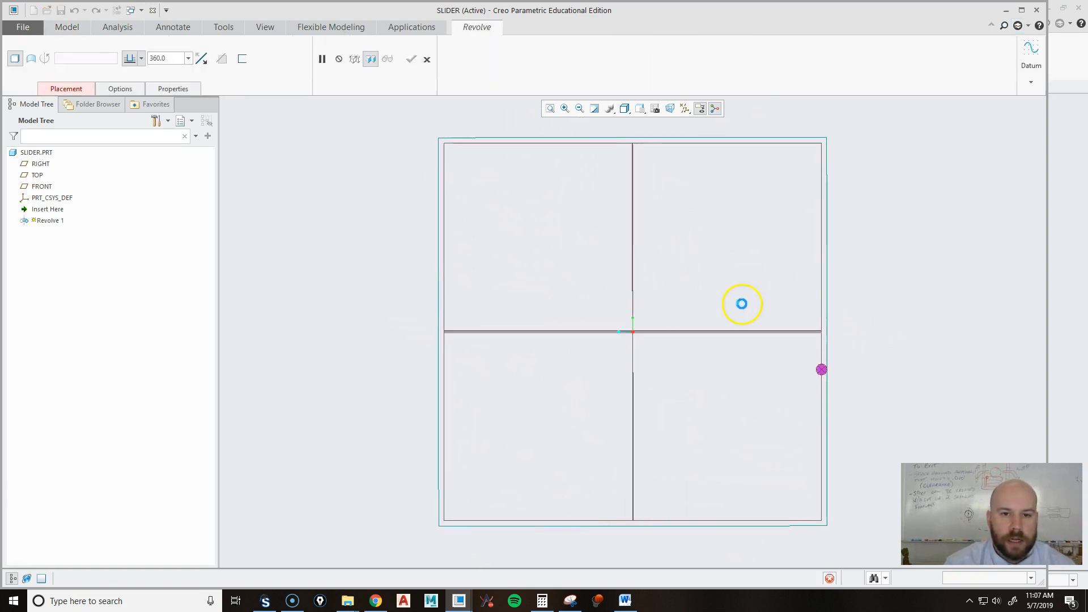
left_click(160, 43)
left_click(630, 332)
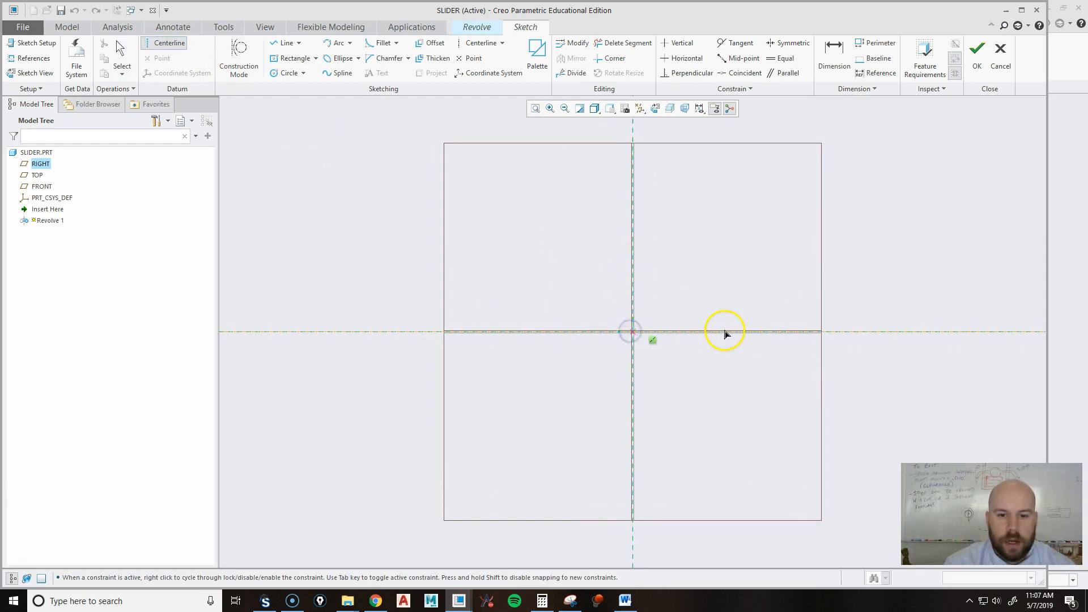
left_click(726, 332)
middle_click(778, 234)
Step: Sketch a closed, thin-walled housing profile about 267 long above the centerline, ending at the vertical reference with an inward lip
left_click(284, 44)
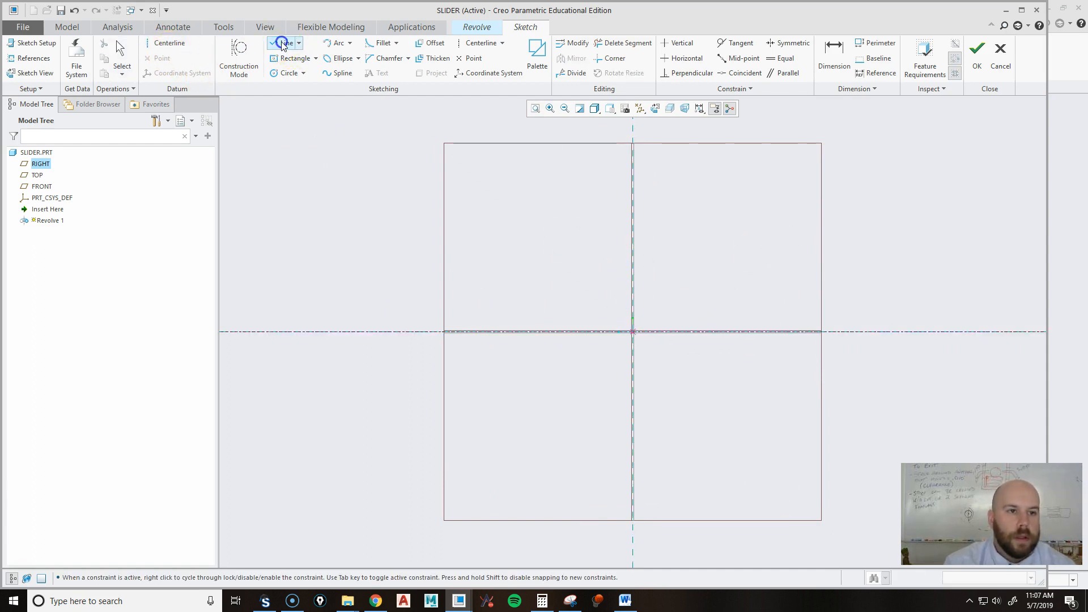
left_click(434, 332)
left_click(434, 271)
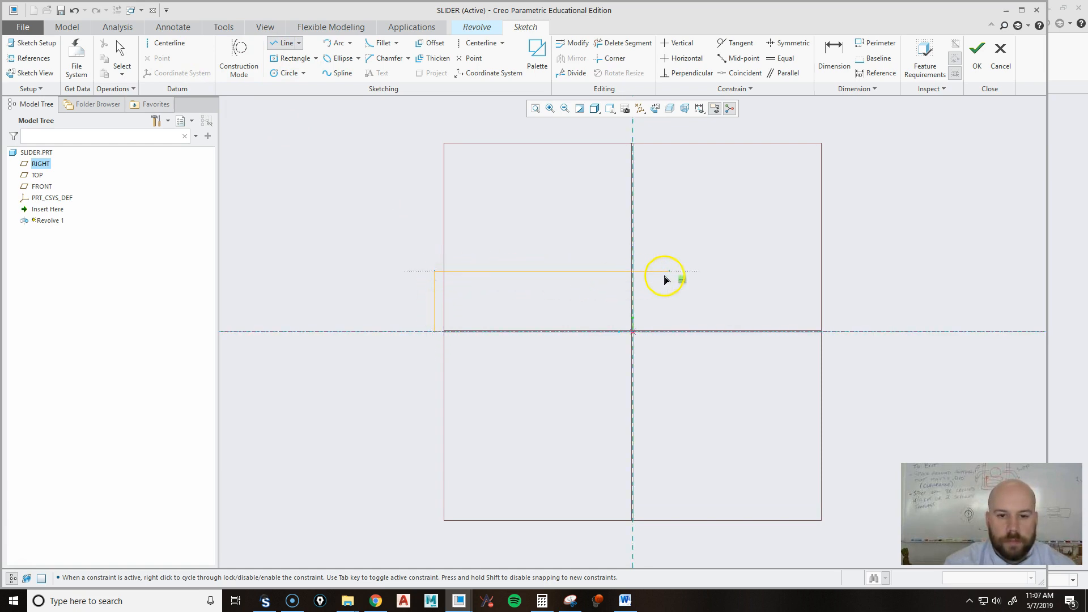
left_click(634, 278)
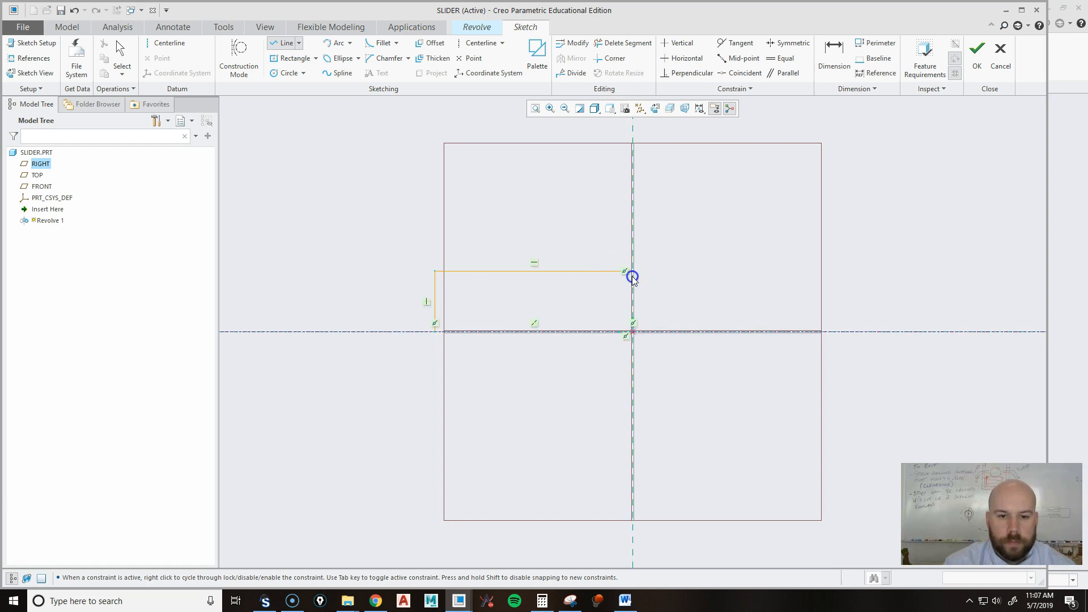
left_click(634, 295)
left_click(617, 294)
left_click(617, 282)
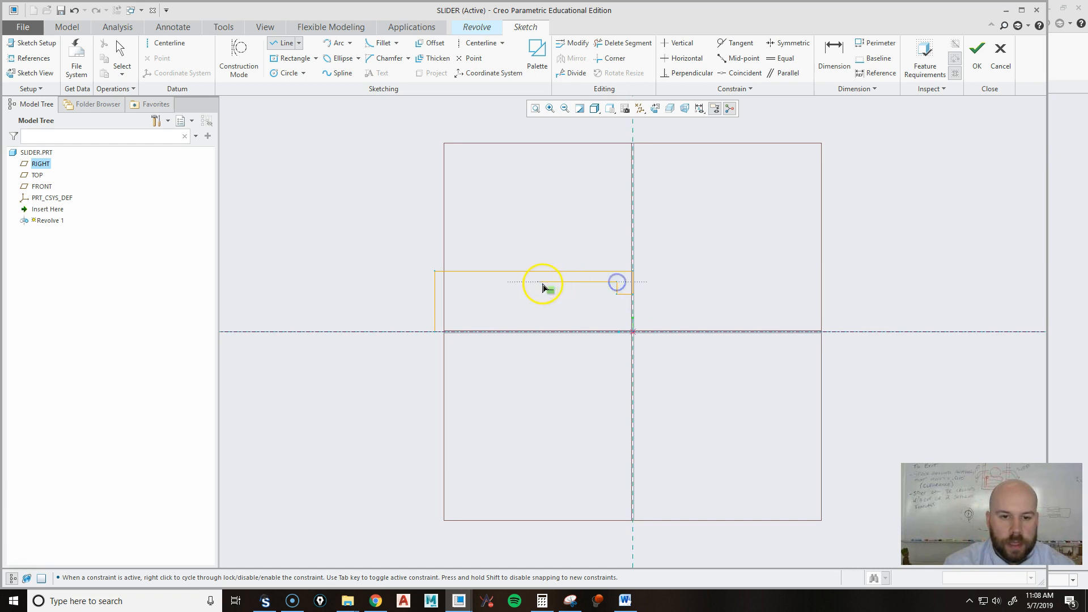
left_click(447, 329)
left_click(436, 329)
middle_click(548, 241)
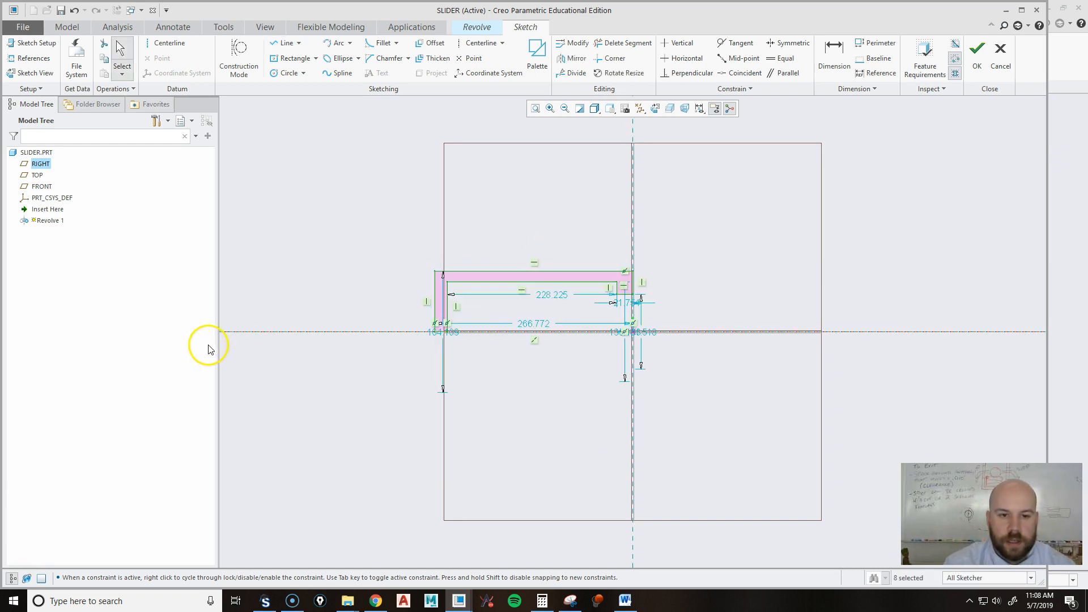
Step: Sketch a closed slider profile about 238 long on the centerline, with a raised flange at each end and the lip between them
left_click(277, 44)
scroll(589, 247, "up", 3)
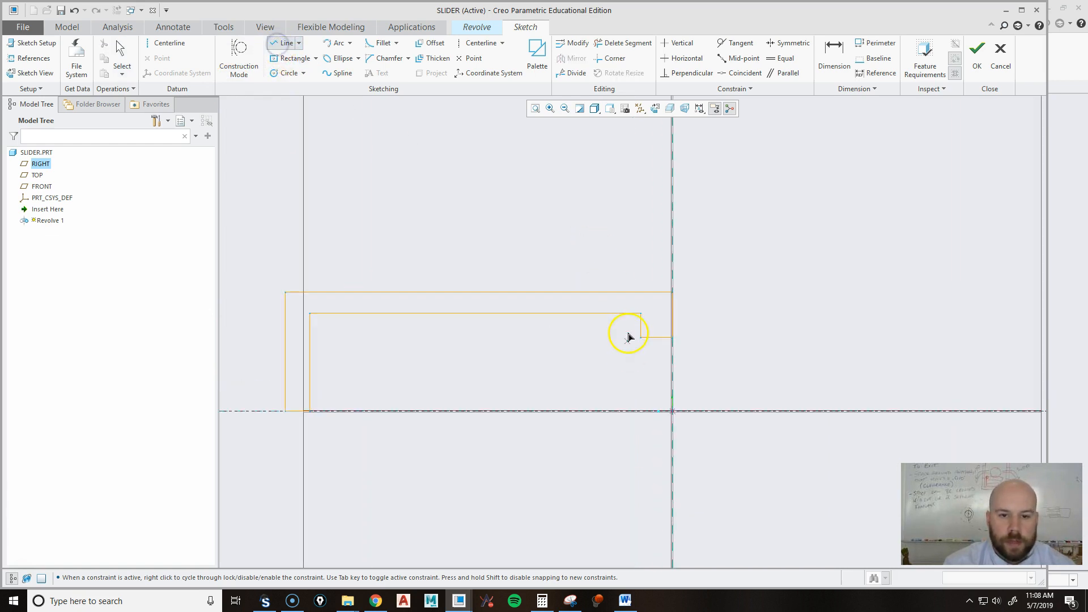
left_click(624, 329)
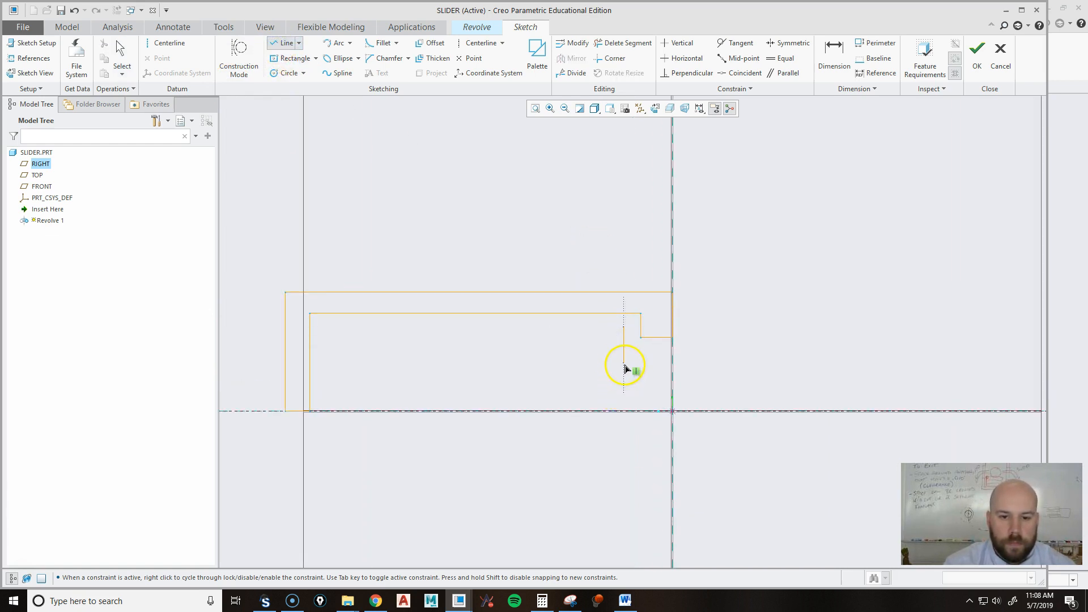
left_click(624, 353)
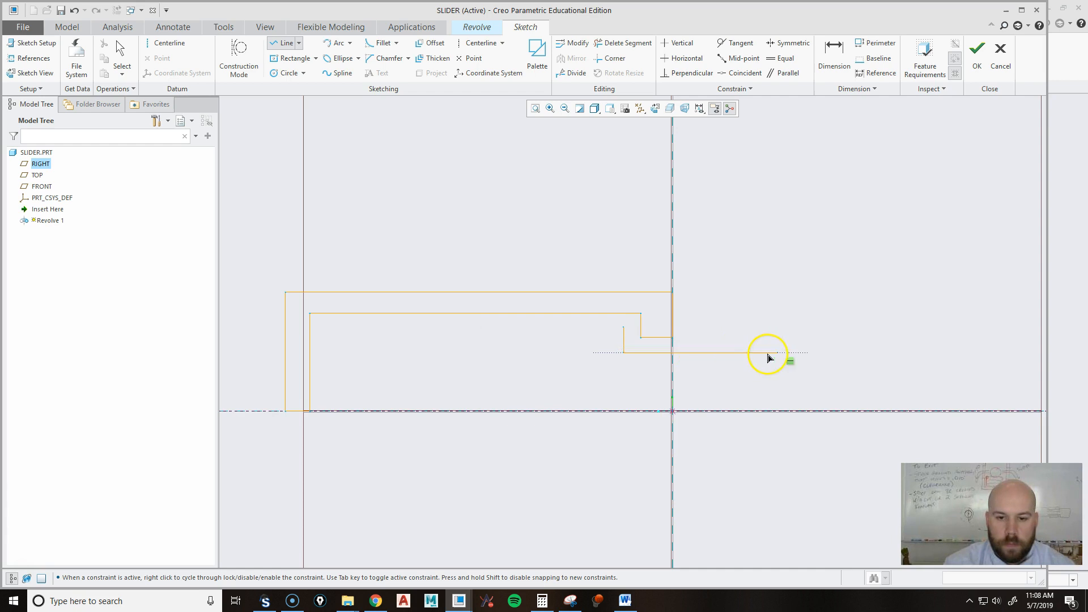
left_click(919, 353)
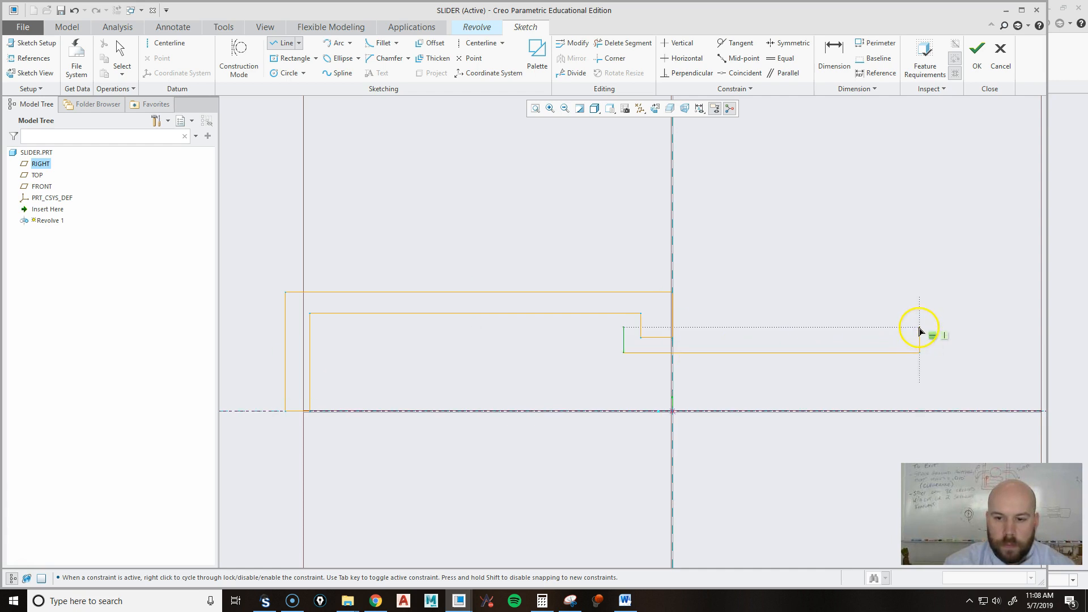
left_click(920, 327)
left_click(945, 327)
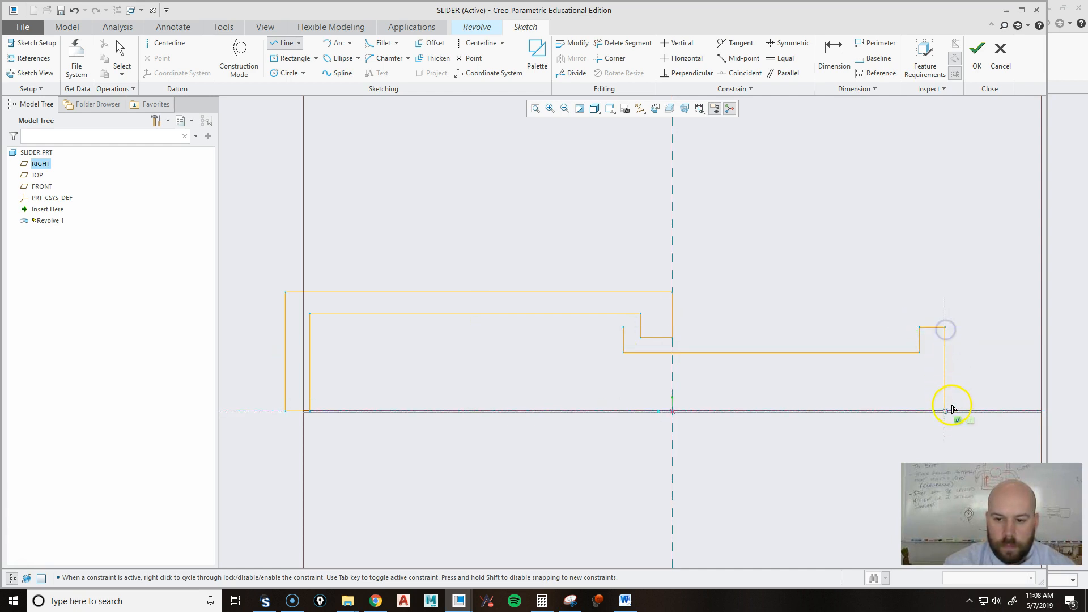
left_click(945, 411)
left_click(601, 411)
left_click(601, 327)
left_click(624, 327)
middle_click(649, 202)
scroll(446, 229, "down", 2)
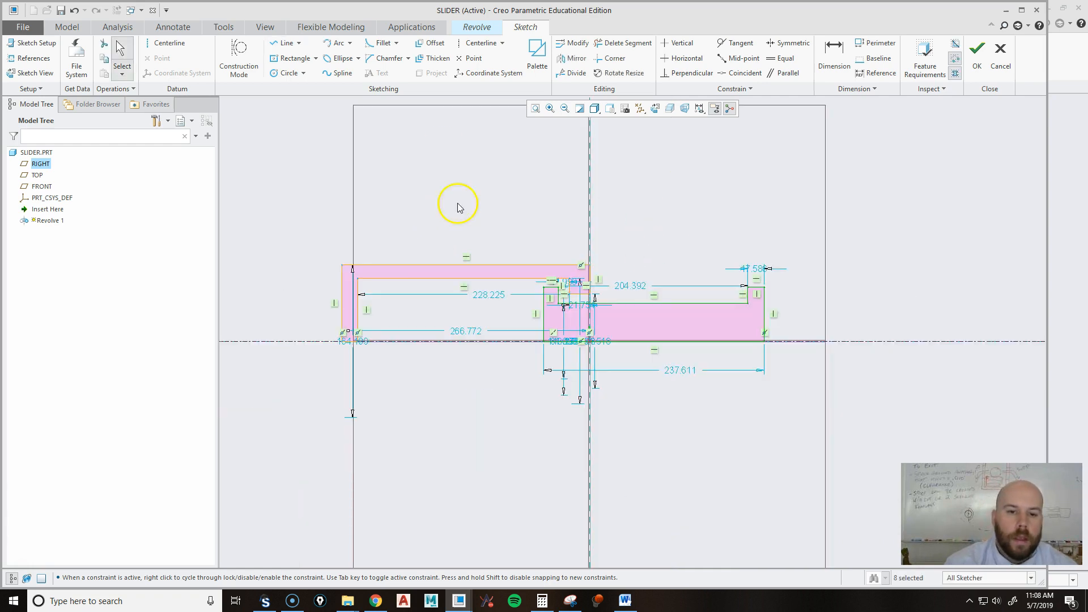
Step: Dimension the housing profile's outer diameter across the horizontal centerline
scroll(559, 315, "up", 2)
scroll(818, 434, "down", 1)
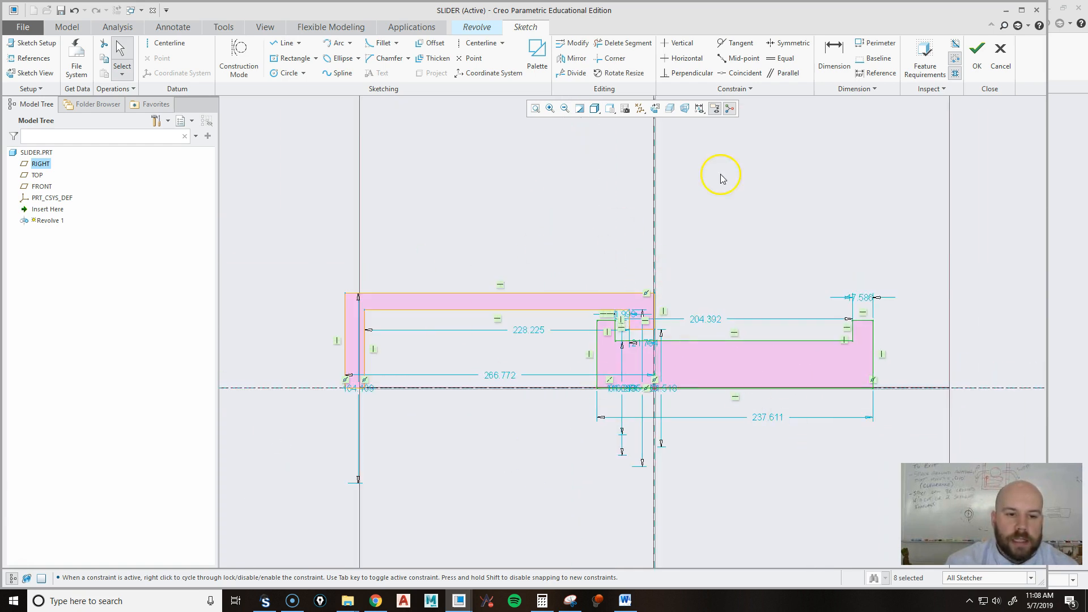
left_click(277, 215)
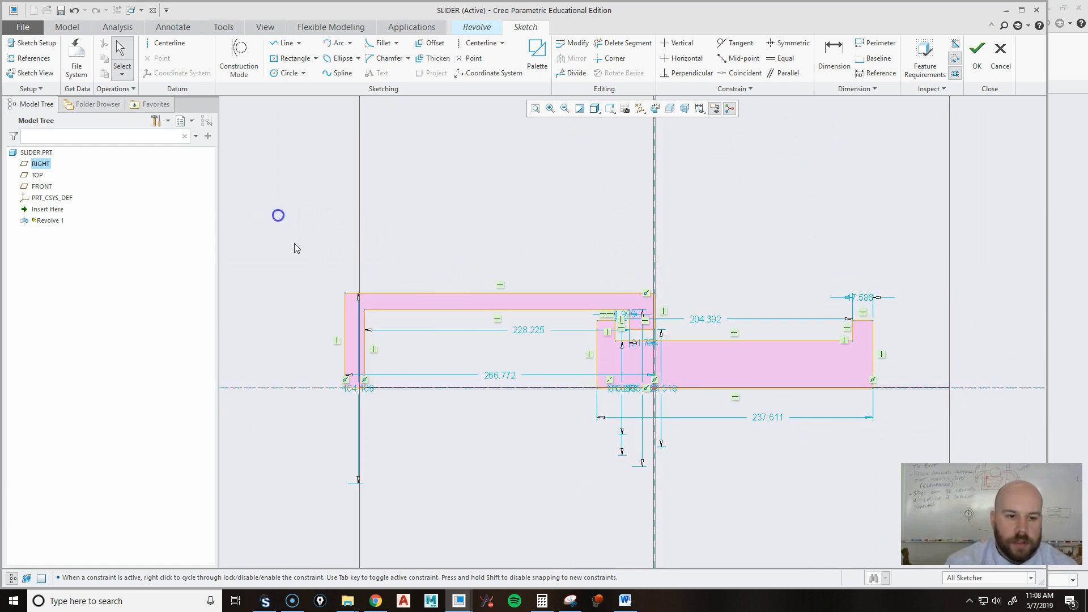
left_click(834, 54)
left_click(405, 296)
left_click(293, 389)
left_click(433, 296)
middle_click(283, 345)
scroll(590, 413, "down", 2)
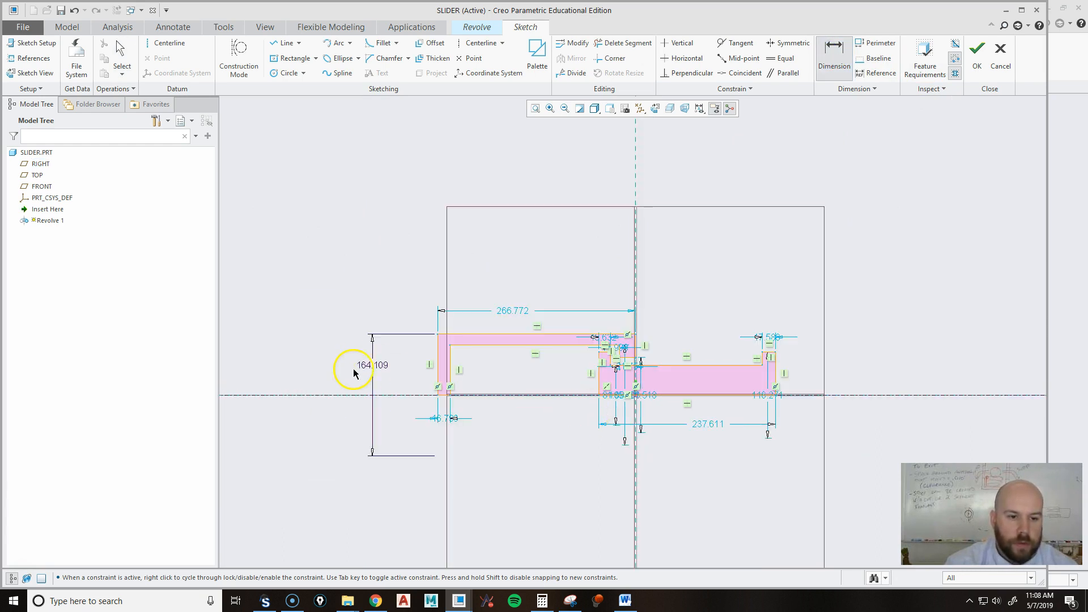
middle_click(755, 472)
Step: Rescale the whole sketch with Modify and Lock Scale by setting the housing's outer diameter to 1
mouse_move(285, 224)
left_mouse_down()
mouse_move(381, 335)
mouse_move(851, 512)
left_mouse_up()
right_click(731, 286)
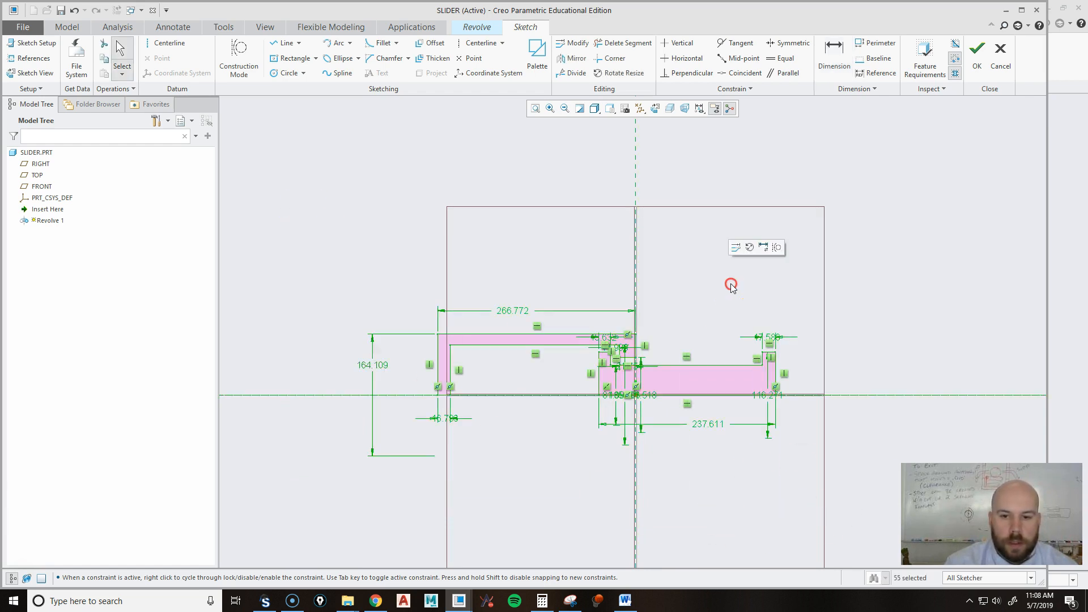
left_click(607, 265)
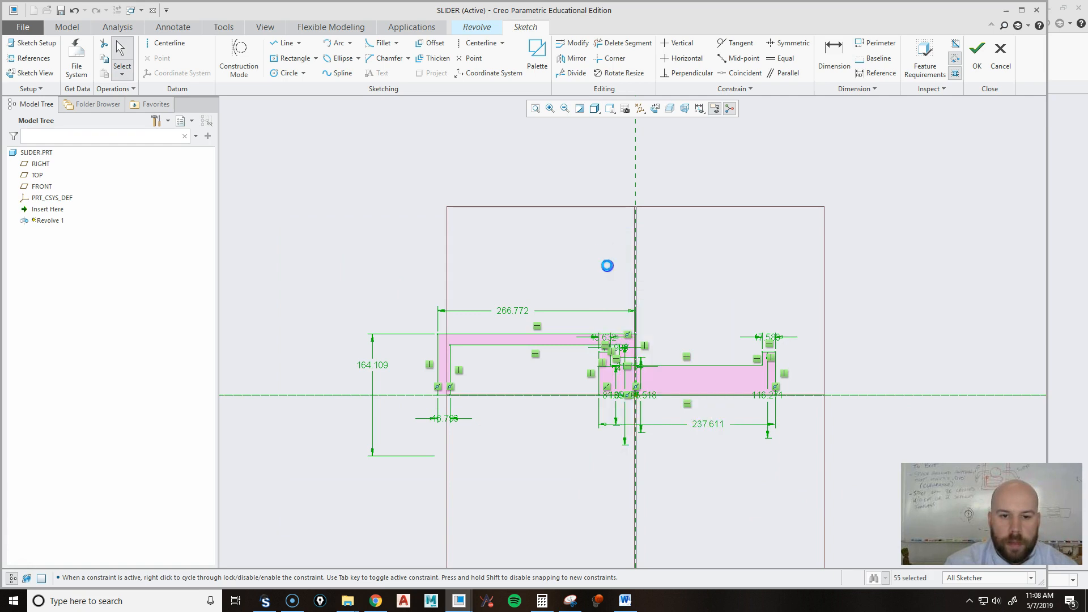
left_click(946, 341)
left_click(998, 271)
type("1")
key("Return")
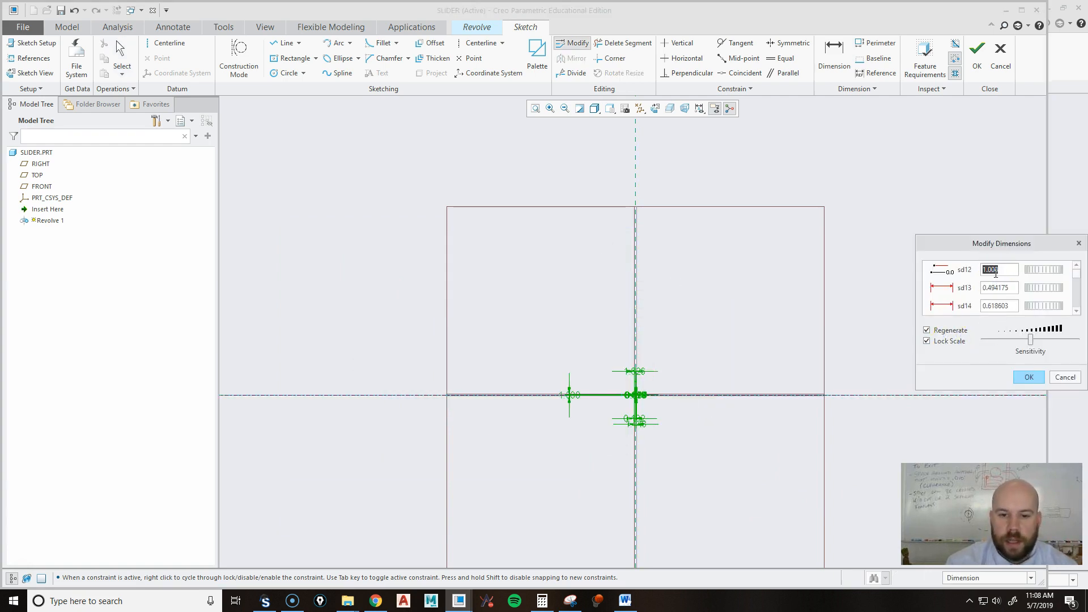
left_click(1029, 377)
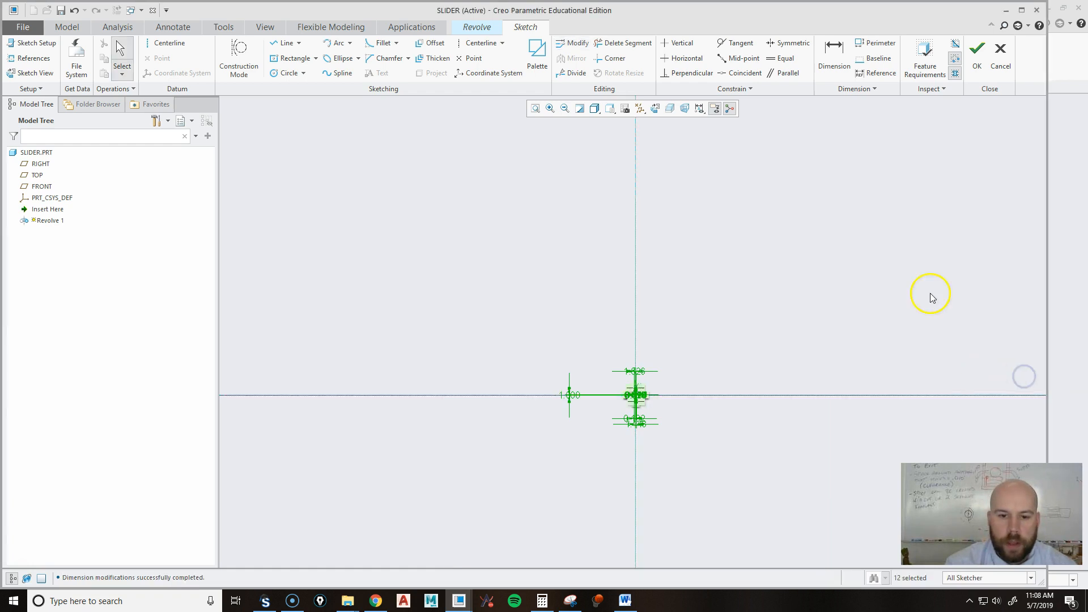
left_click(535, 108)
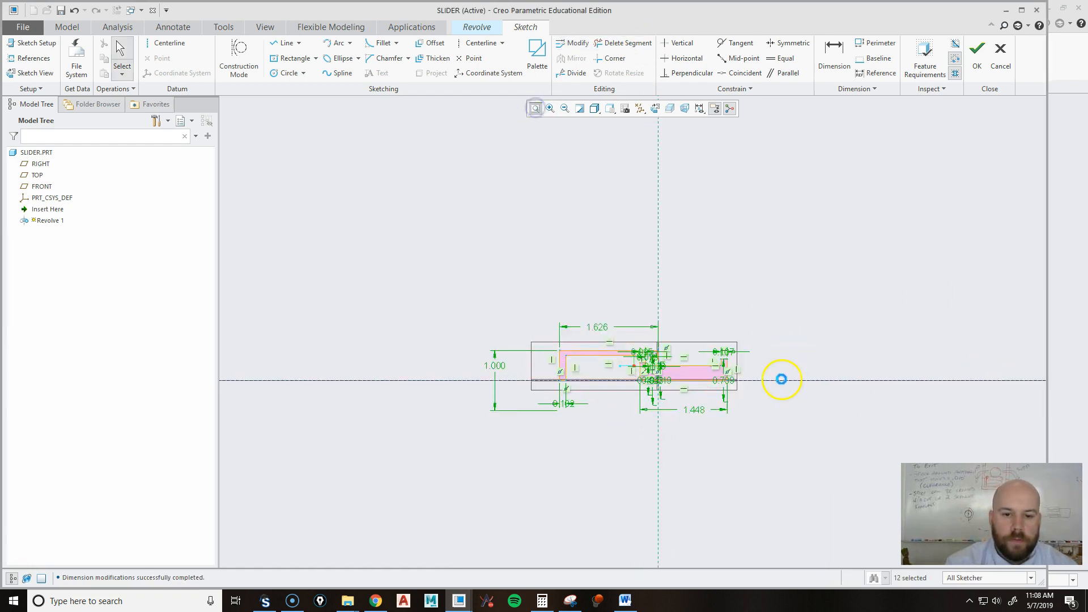
left_click(453, 210)
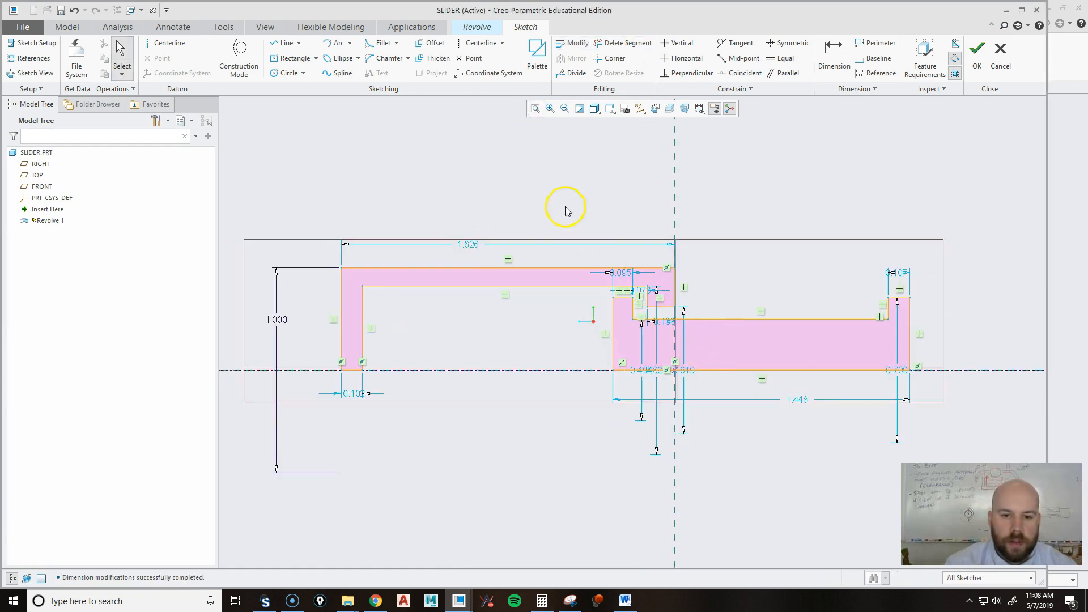
Step: Dimension 0.01 clearances from the slider's inner flange to the housing's inner wall and to the inward lip's side face
left_click(836, 56)
scroll(678, 270, "up", 3)
left_click(496, 338)
middle_click(506, 223)
type(".01")
key("Return")
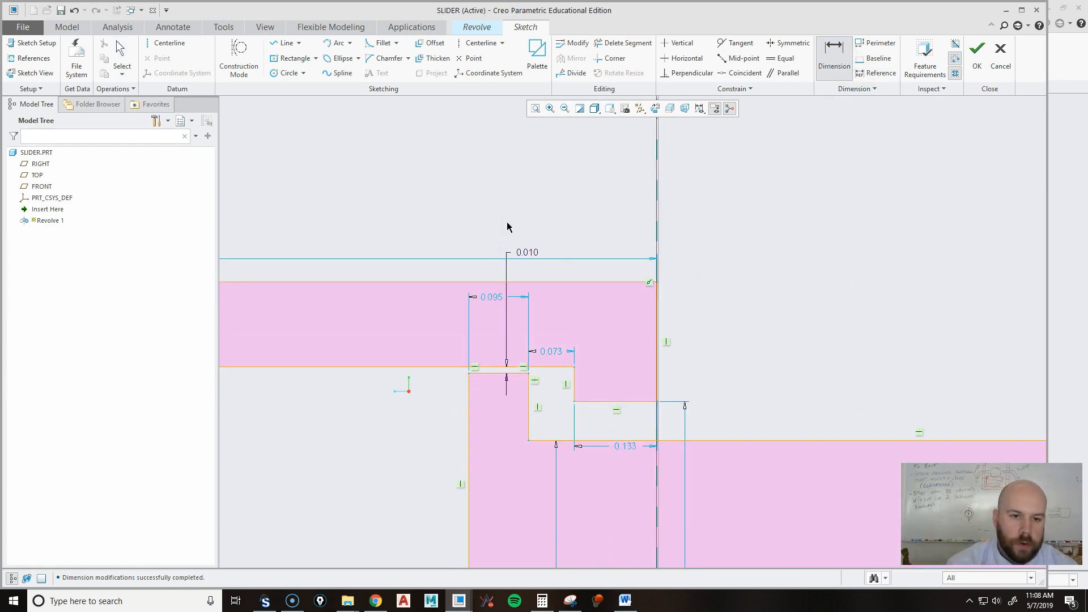
middle_click(587, 320)
type(".01")
key("Return")
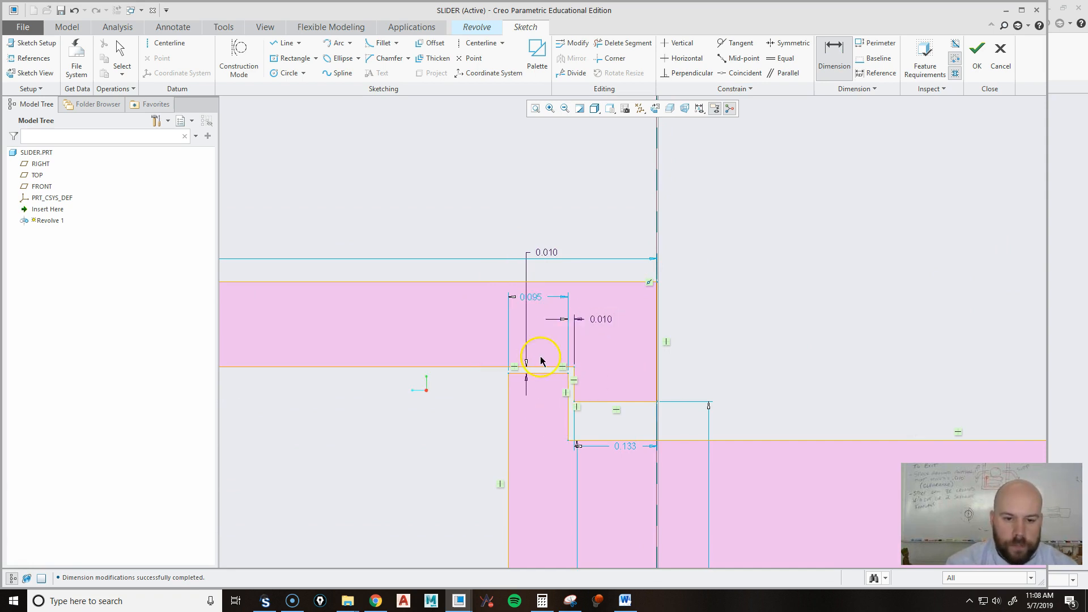
Step: Dimension a 0.01 clearance between the housing lip's lower edge and the slider's shaft
left_click(591, 441)
middle_click(731, 400)
type(".01")
key("Return")
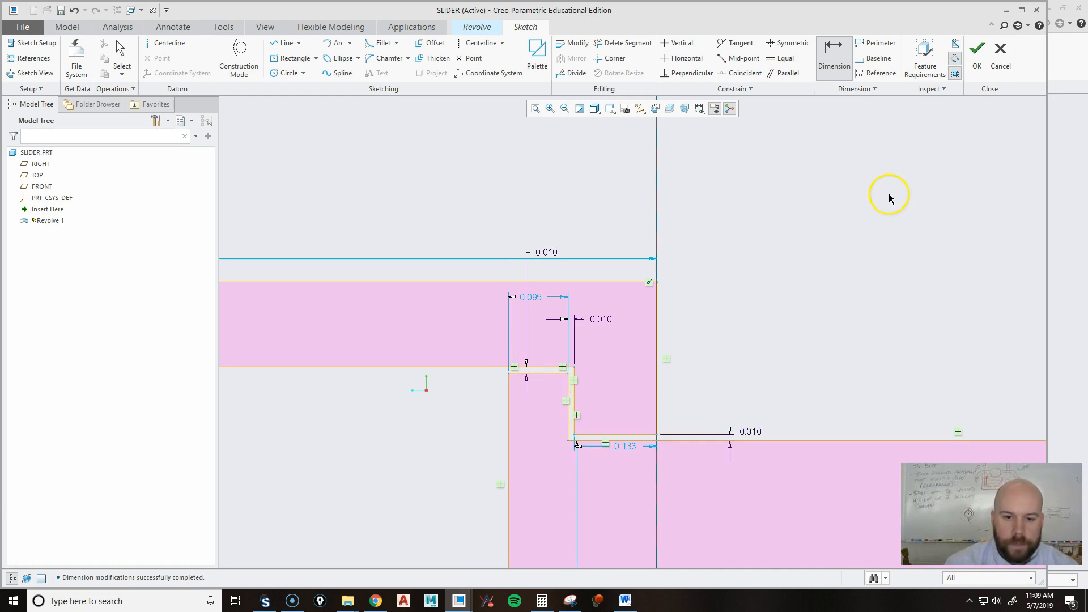
scroll(743, 253, "down", 2)
scroll(726, 406, "down", 2)
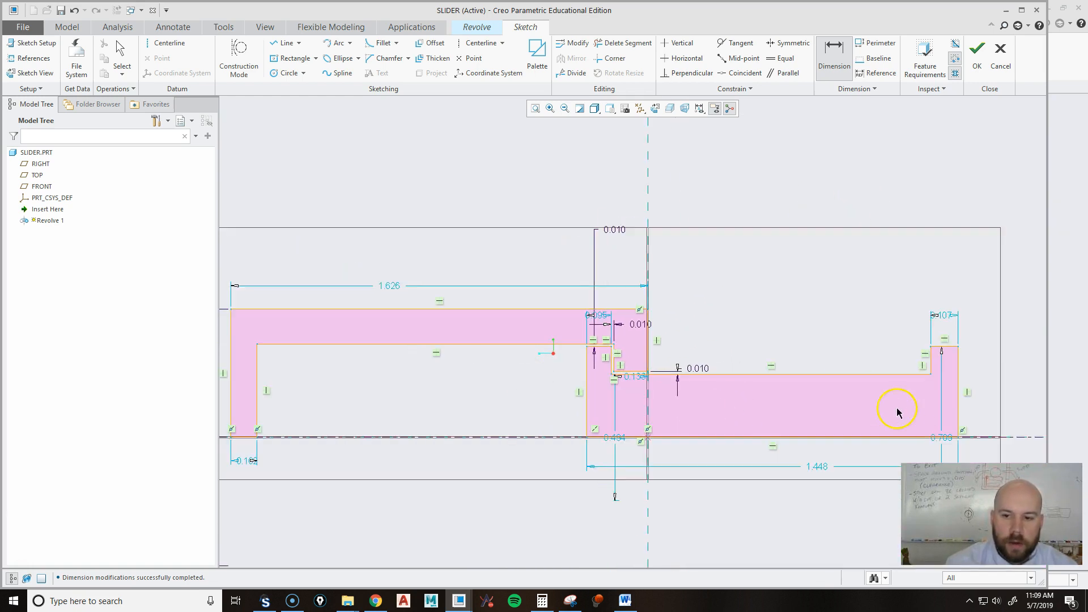
middle_click(780, 308)
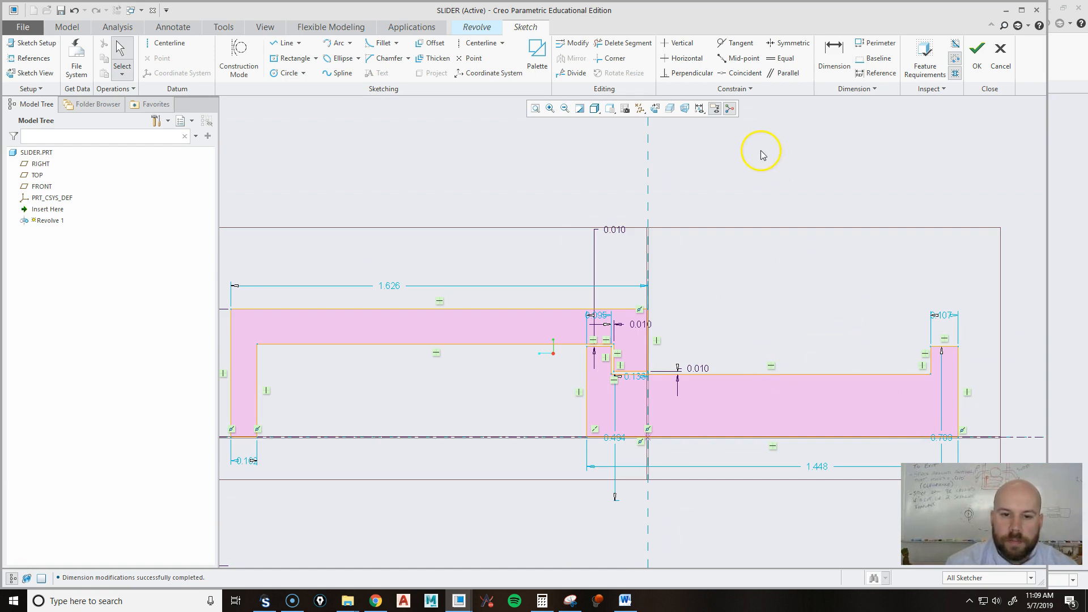
Step: Apply Equal constraints to the widths of both slider flanges, the housing's closed end wall and its inward lip
left_click(783, 58)
left_click(945, 347)
left_click(604, 345)
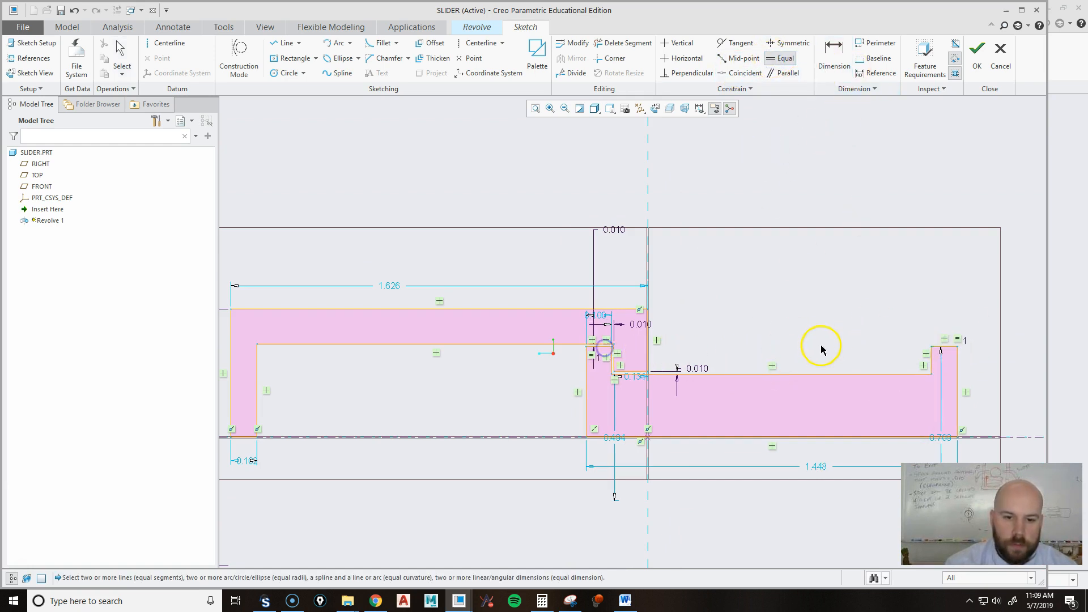
scroll(603, 396, "up", 3)
scroll(713, 452, "down", 1)
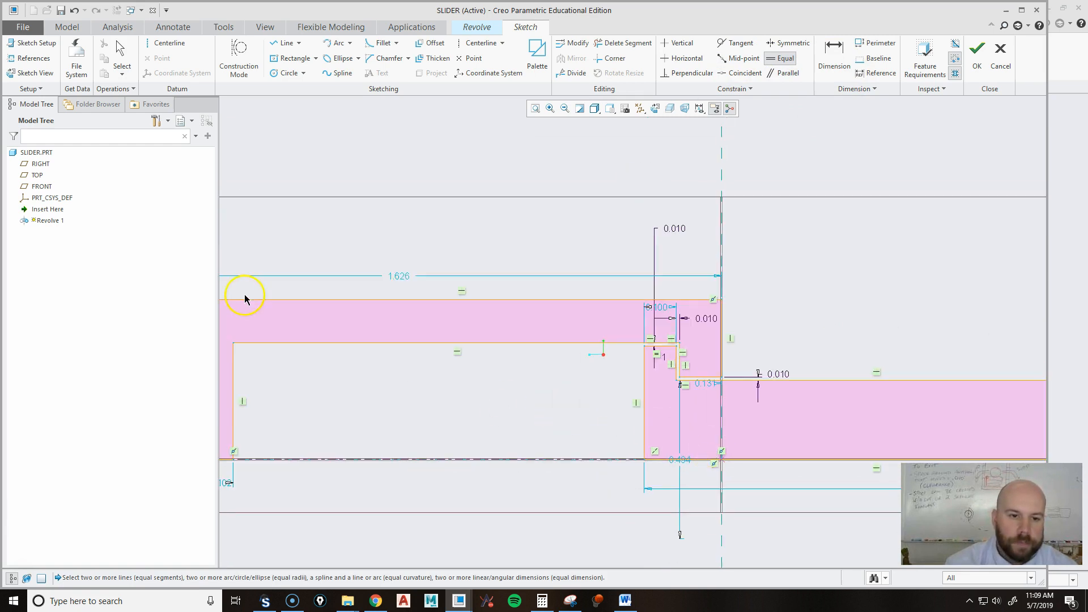
scroll(745, 377, "down", 1)
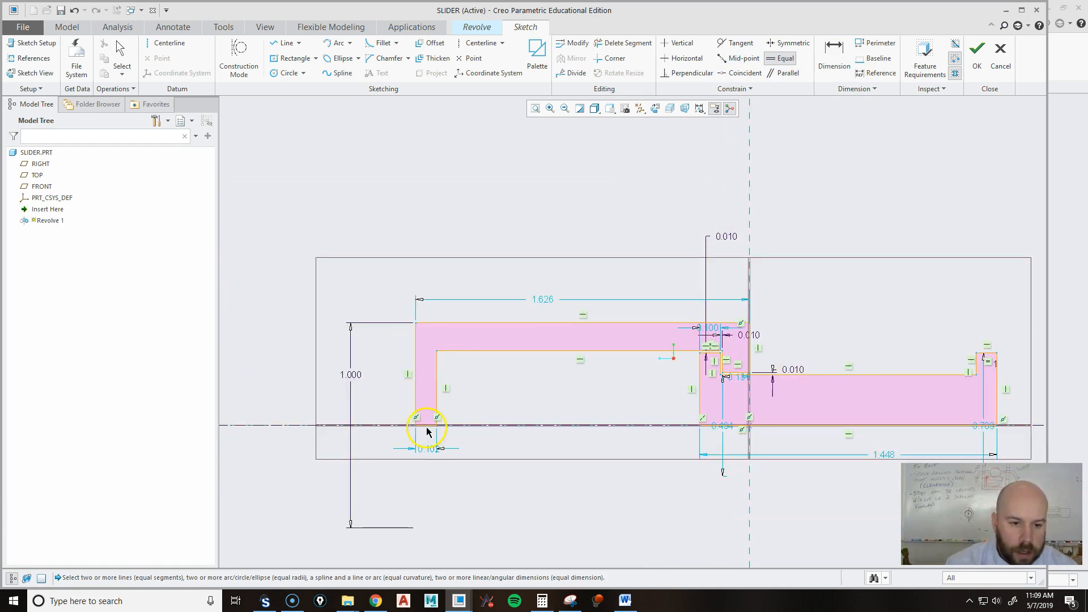
left_click(989, 356)
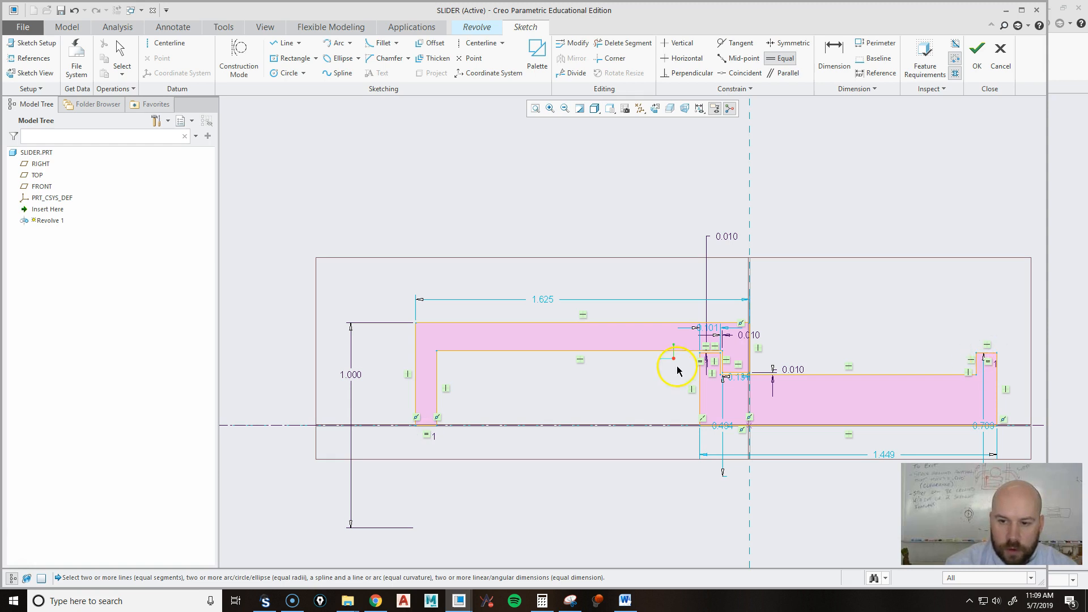
scroll(780, 372, "up", 2)
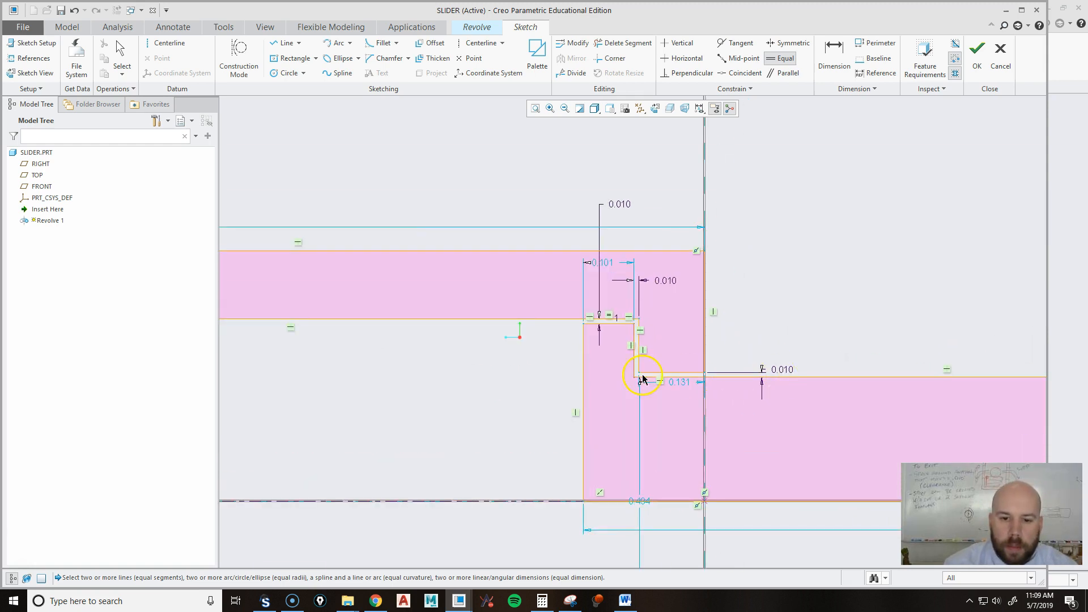
left_click(675, 374)
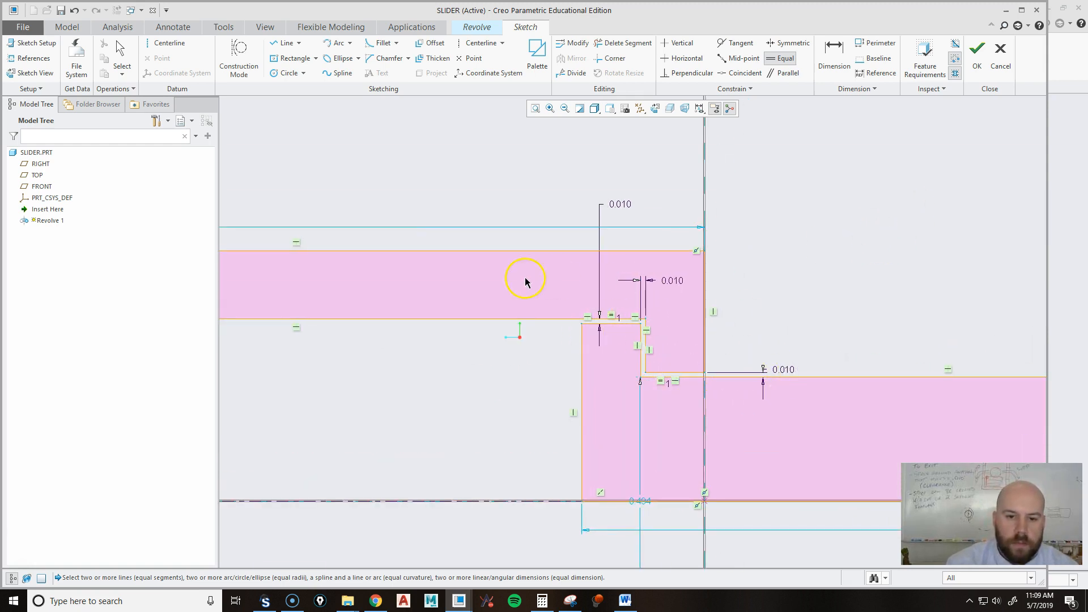
scroll(634, 252, "down", 1)
scroll(820, 282, "down", 1)
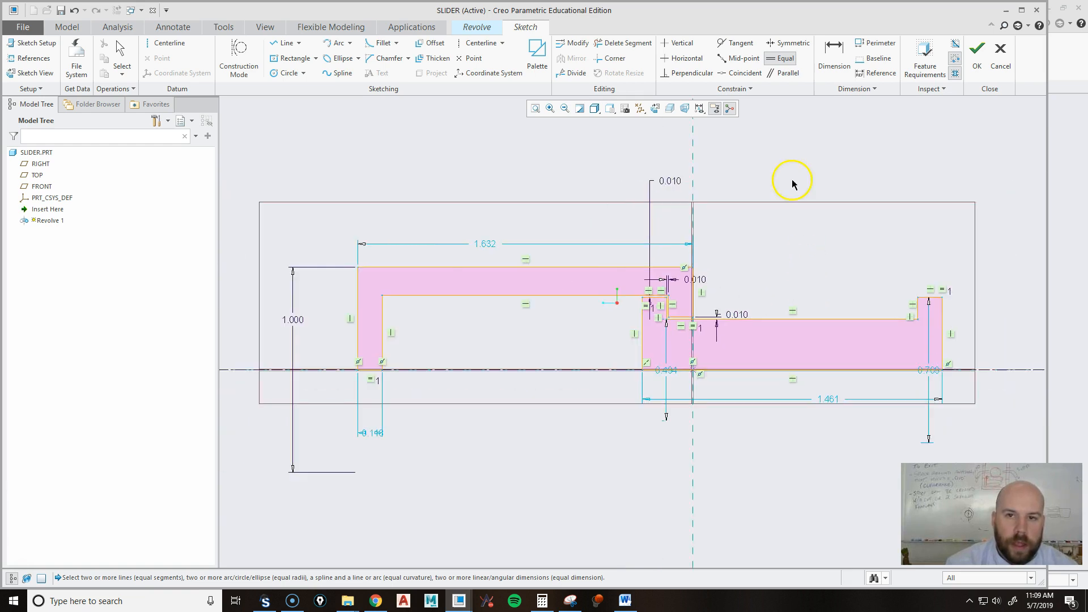
Step: Set the thickness of the housing's closed end wall to 0.125
middle_click(375, 436)
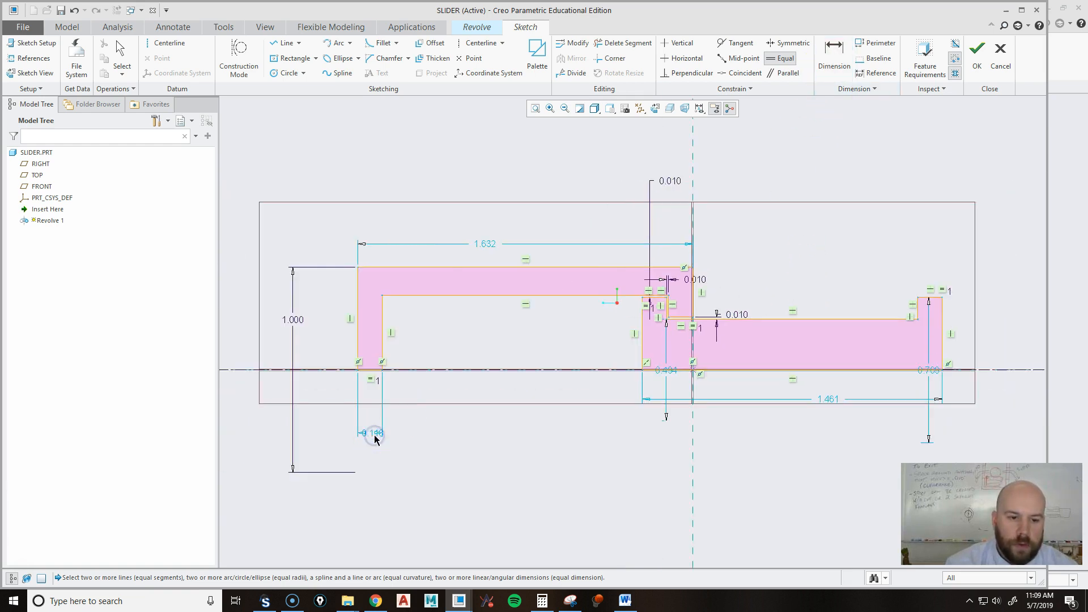
middle_click(375, 436)
middle_click(375, 436)
double_click(374, 436)
type("0.155")
key("Return")
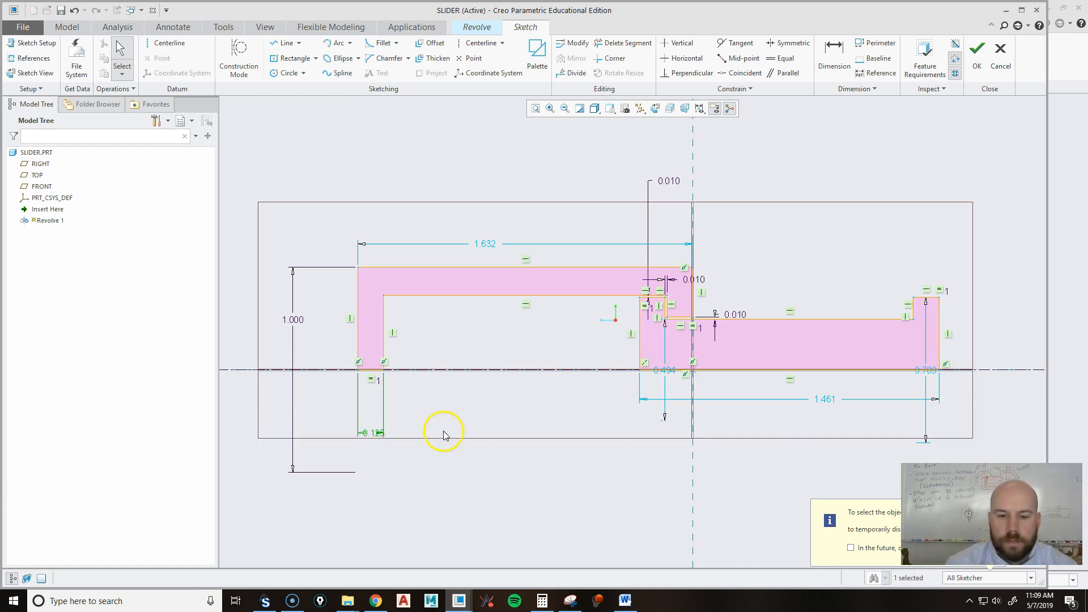
scroll(719, 334, "down", 2)
scroll(585, 325, "up", 3)
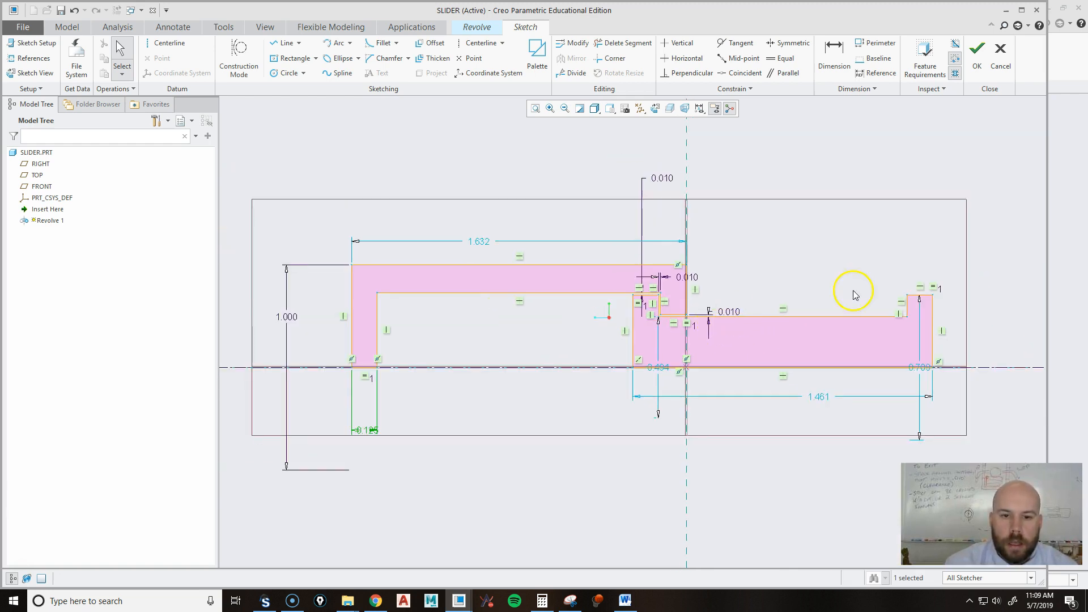
Step: Dimension the slider shaft's diameter across the centerline and set it to 0.375
scroll(850, 293, "down", 1)
left_click(835, 54)
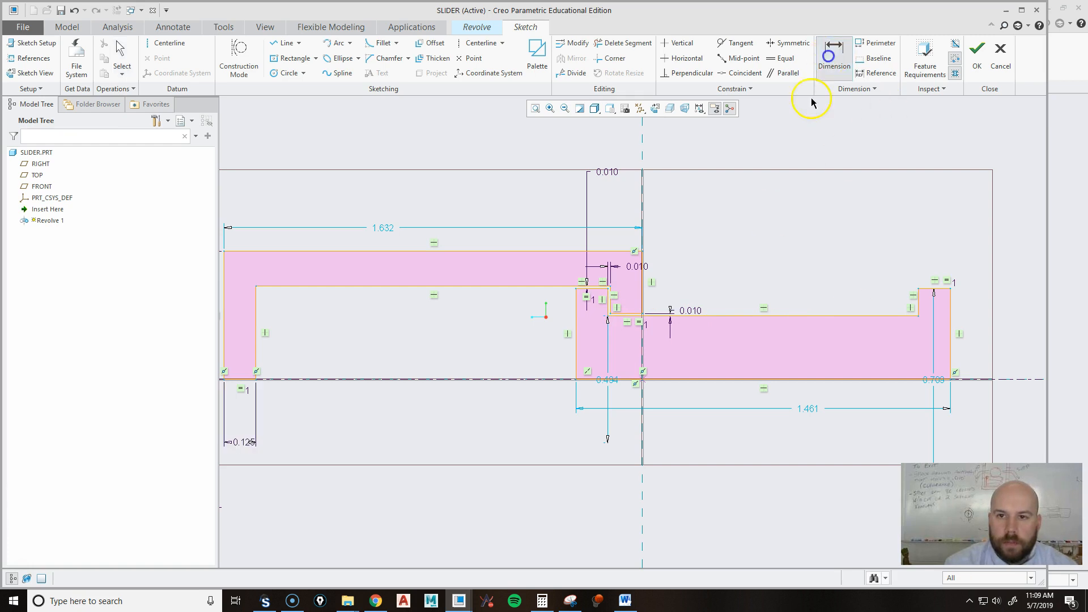
left_click(848, 315)
middle_click(999, 341)
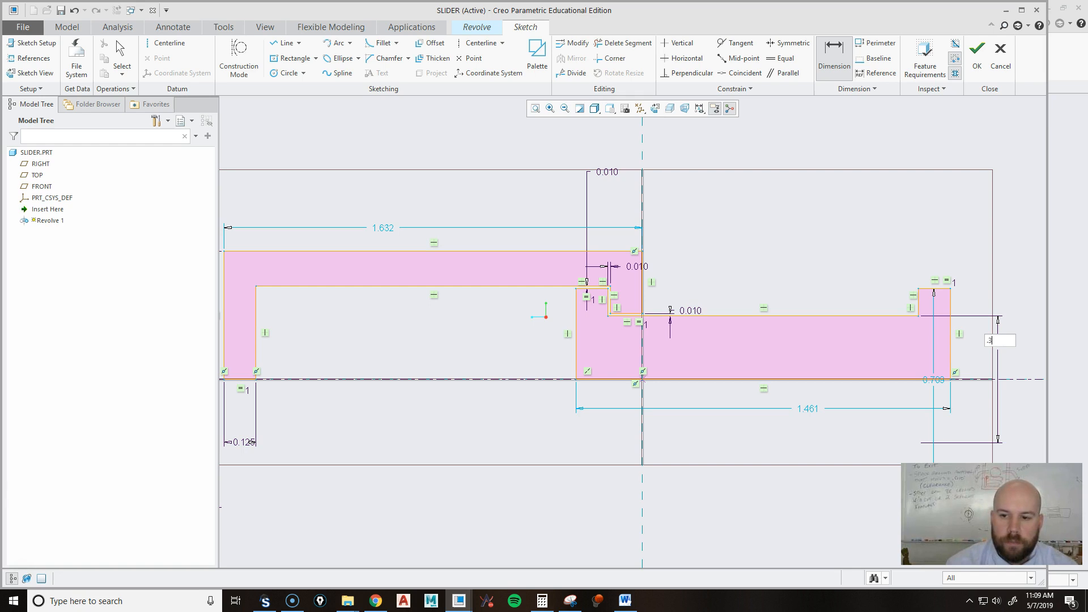
type(".375")
key("Return")
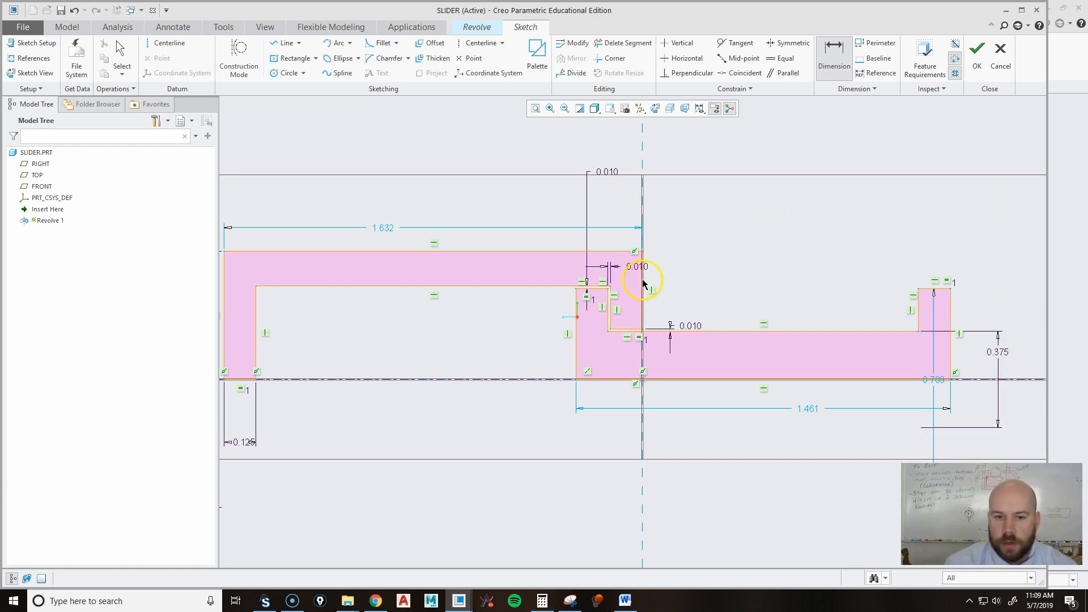
Step: Set the slider profile's overall length to 1.5
double_click(808, 412)
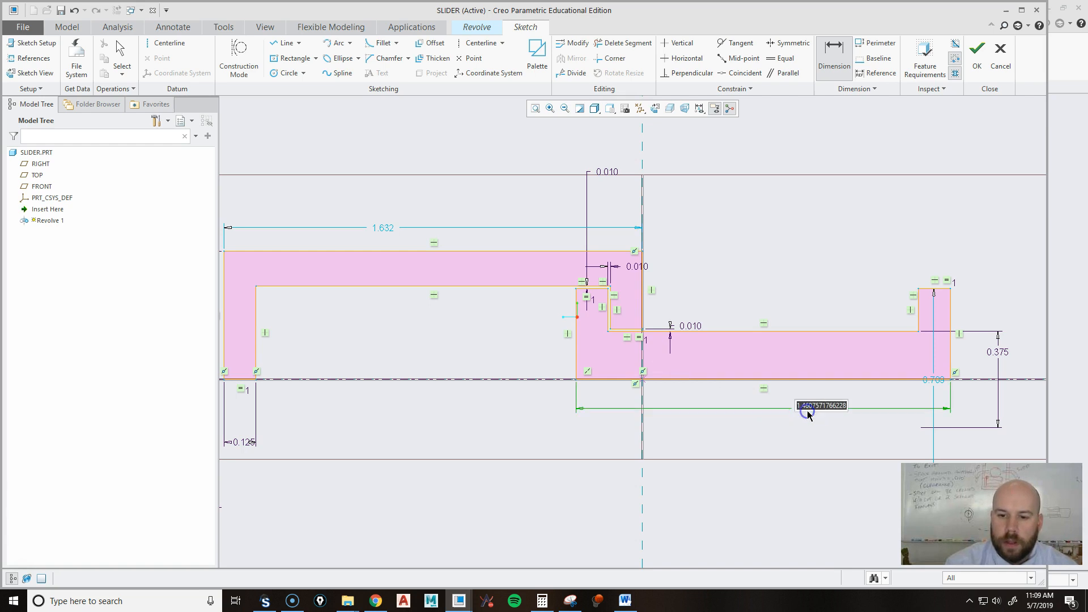
type("1.5")
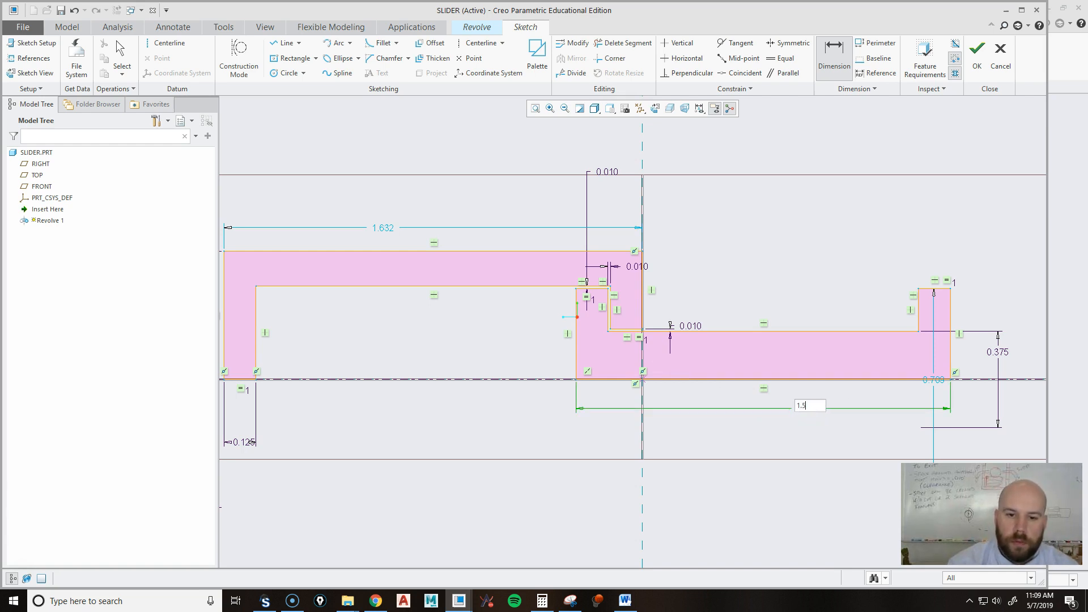
key("Return")
Step: Add a reference dimension from the housing's open end face to the inner face of the slider's outer flange
left_click(842, 64)
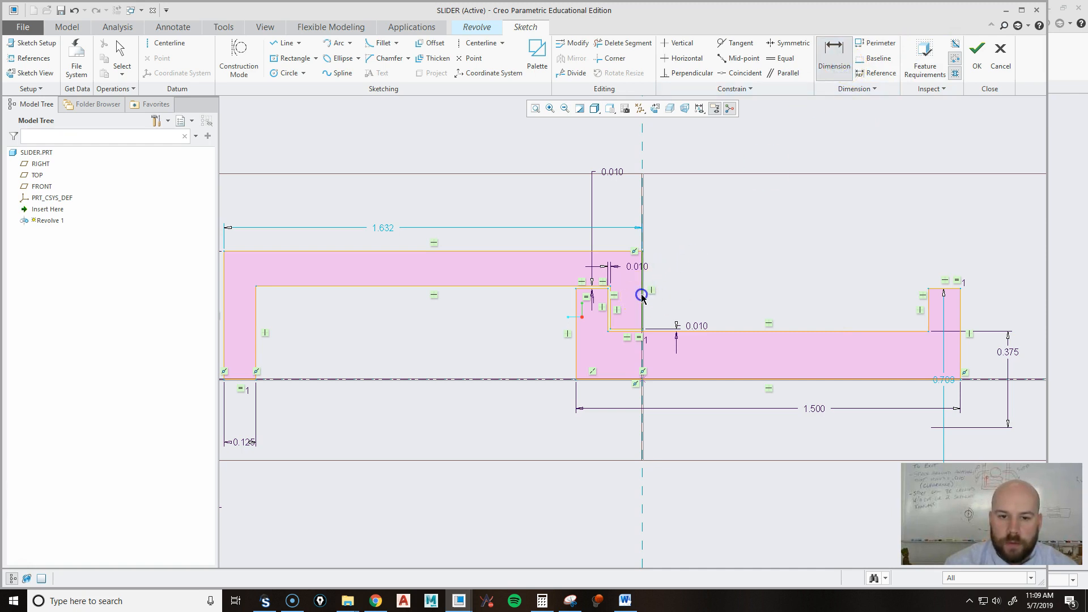
left_click(926, 306)
middle_click(823, 209)
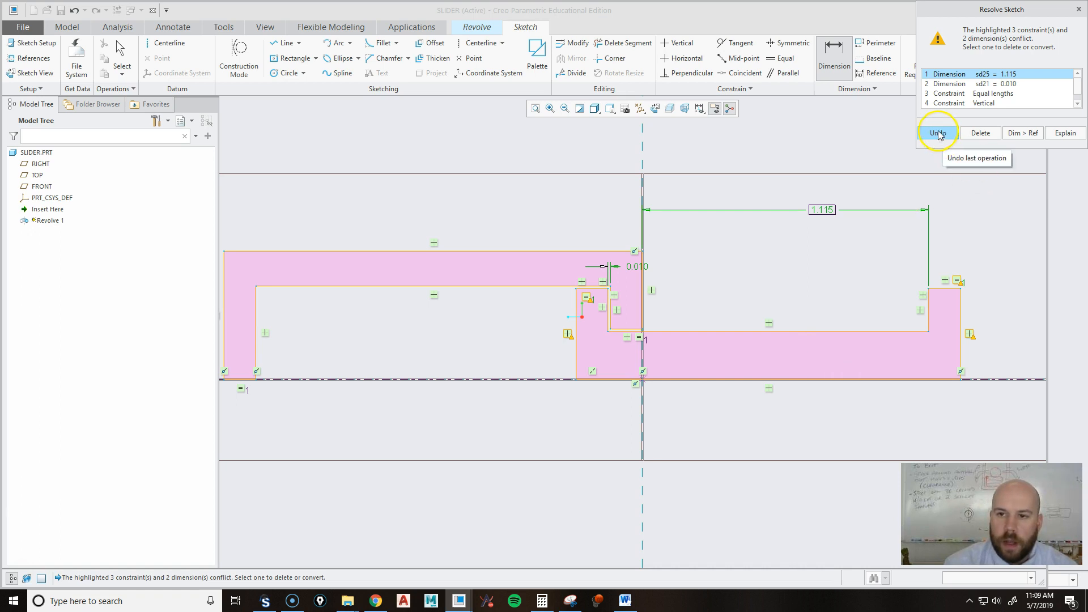
left_click(1016, 133)
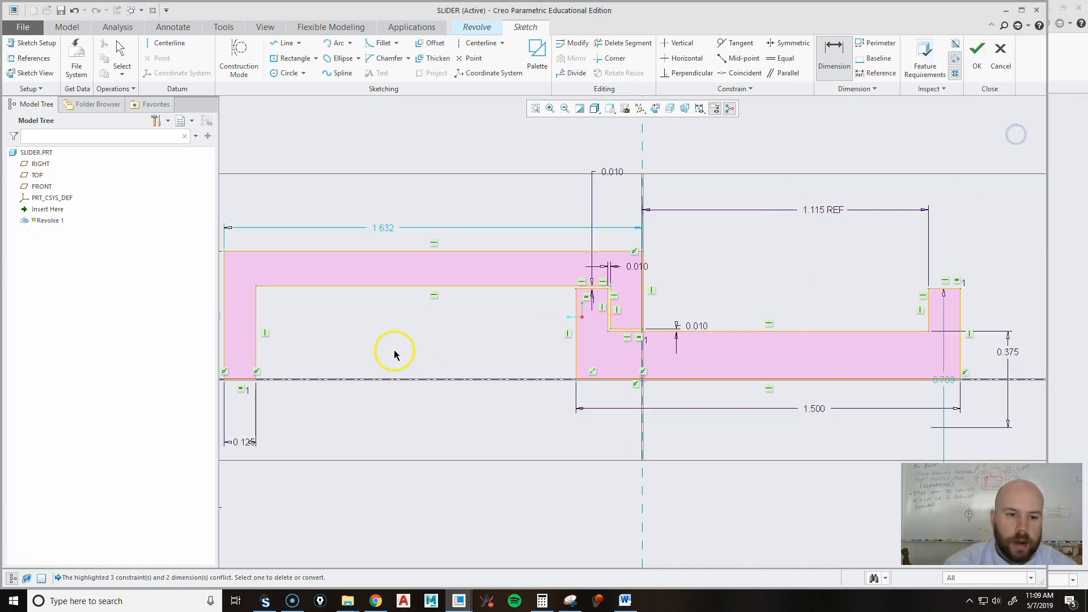
Step: Dimension the gap between the housing end wall's inner face and the slider's inner flange as 1.25
left_click(257, 341)
middle_click(397, 432)
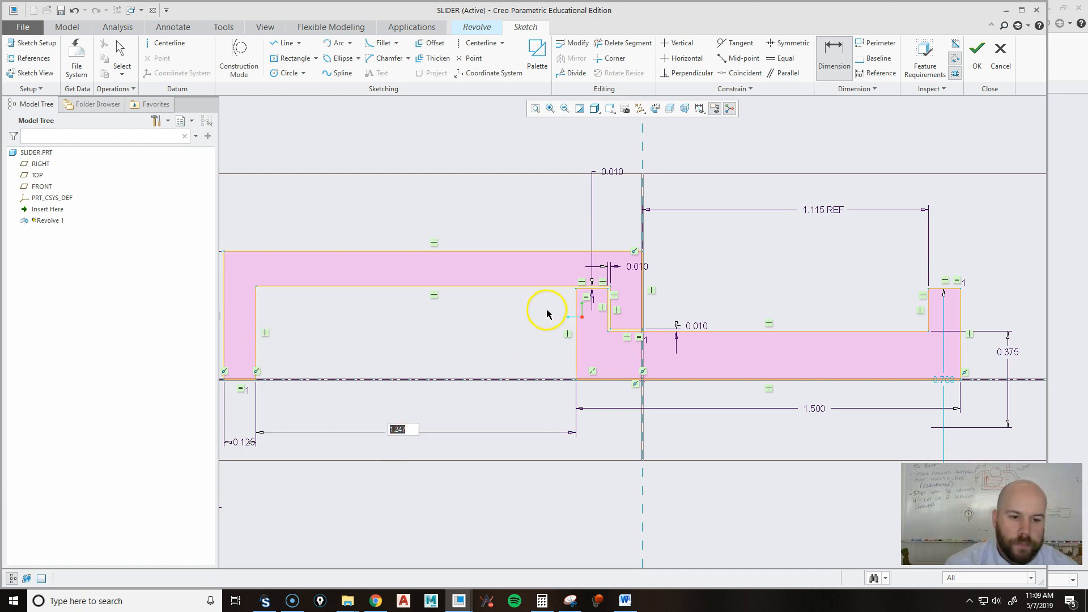
key("Return")
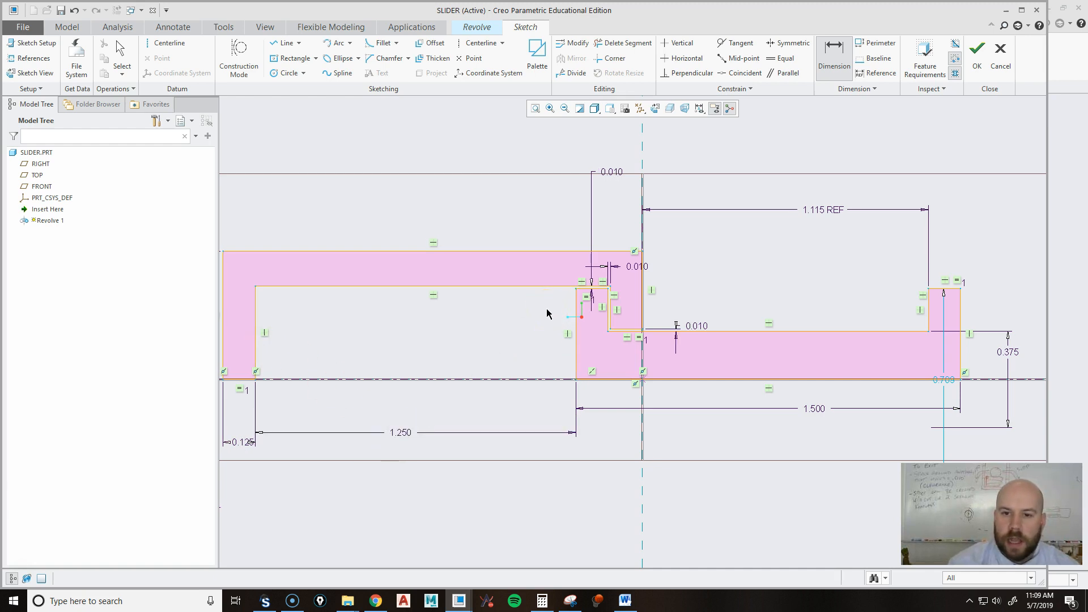
scroll(782, 329, "down", 1)
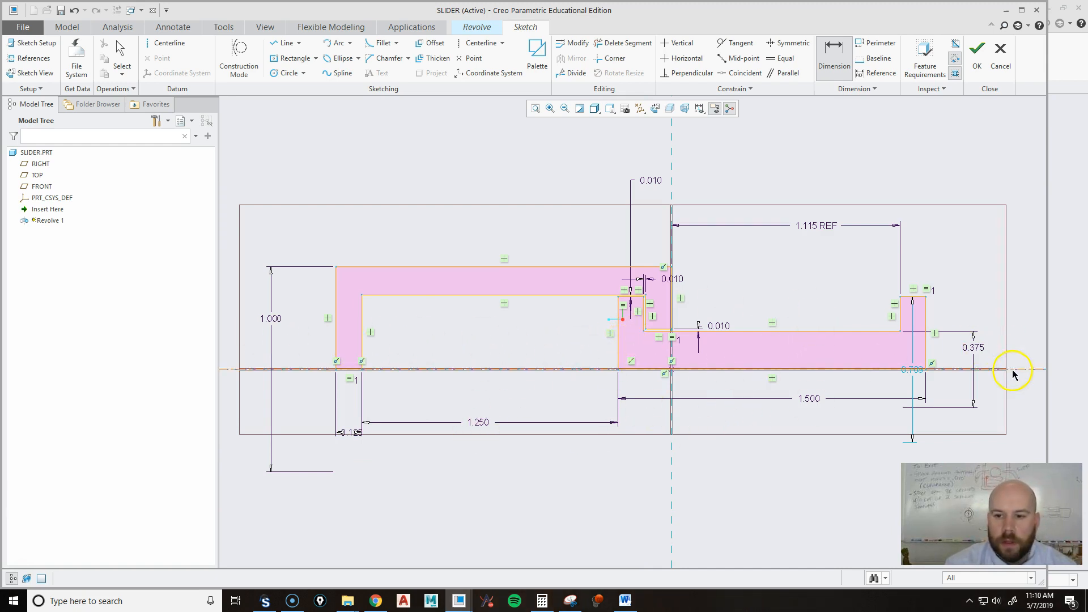
Step: Dimension the diameter of the slider's outer flange across the centerline and set it to 0.75
middle_click(919, 373)
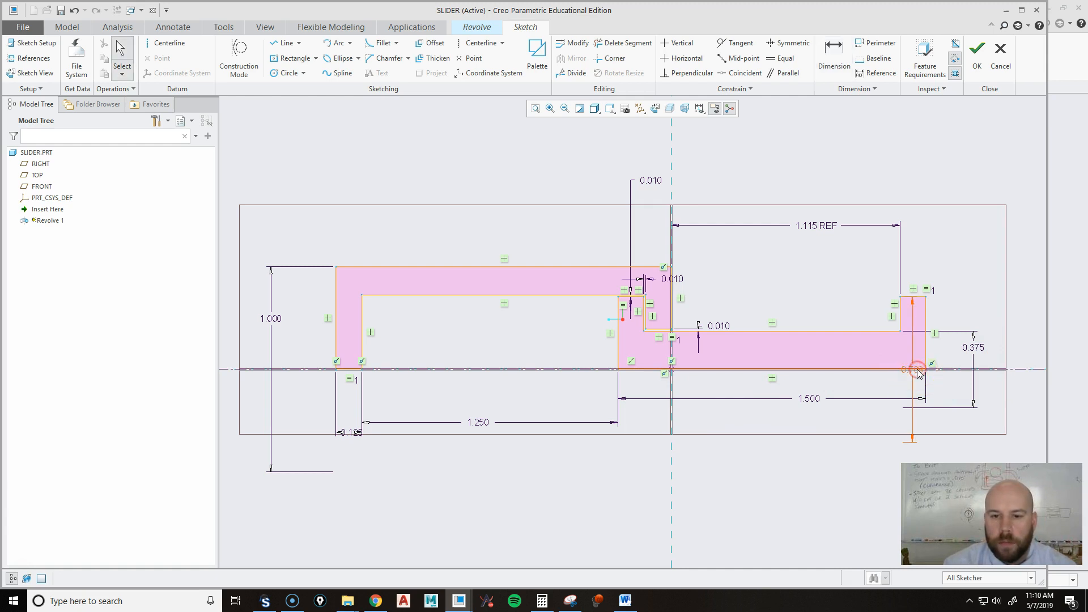
double_click(910, 369)
type(".75")
key("Return")
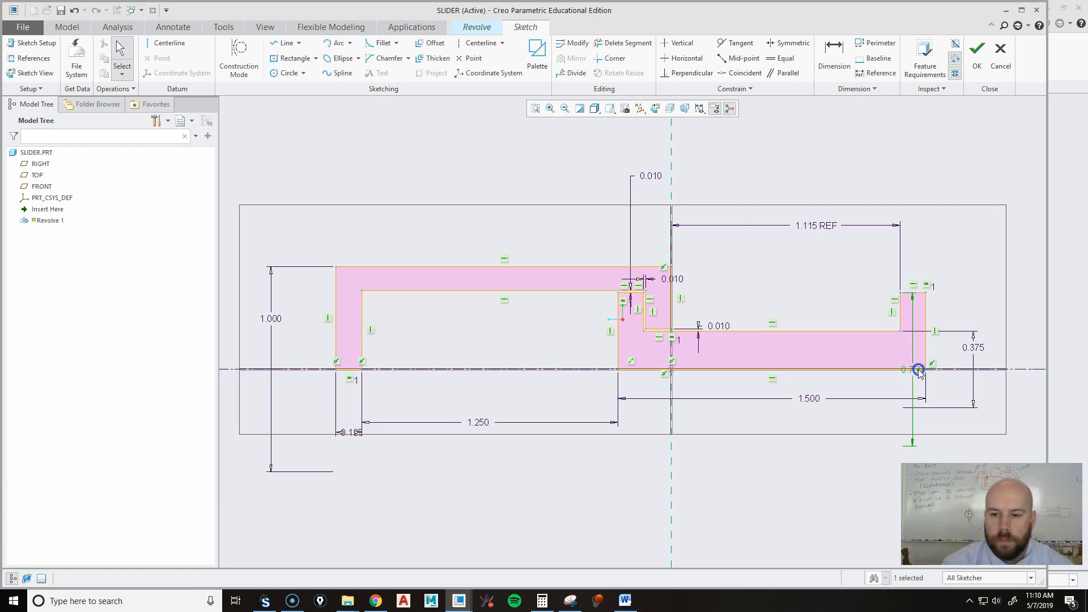
Step: Replace the outer flange's diameter dimension with a 0.125 thickness dimension on the housing's cylindrical wall
left_click(835, 56)
left_click(536, 266)
middle_click(540, 233)
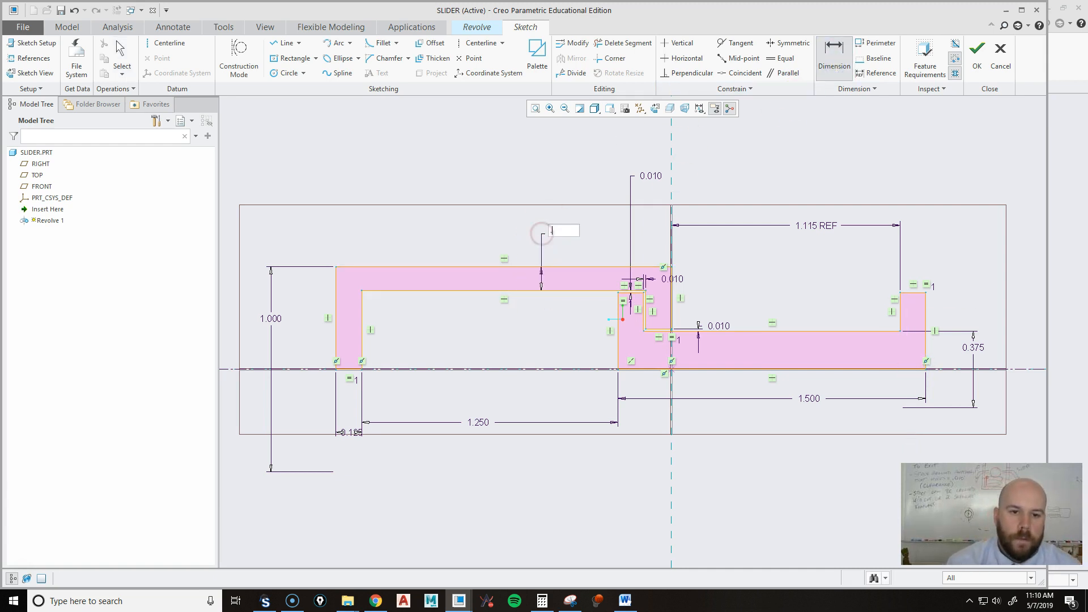
key("Return")
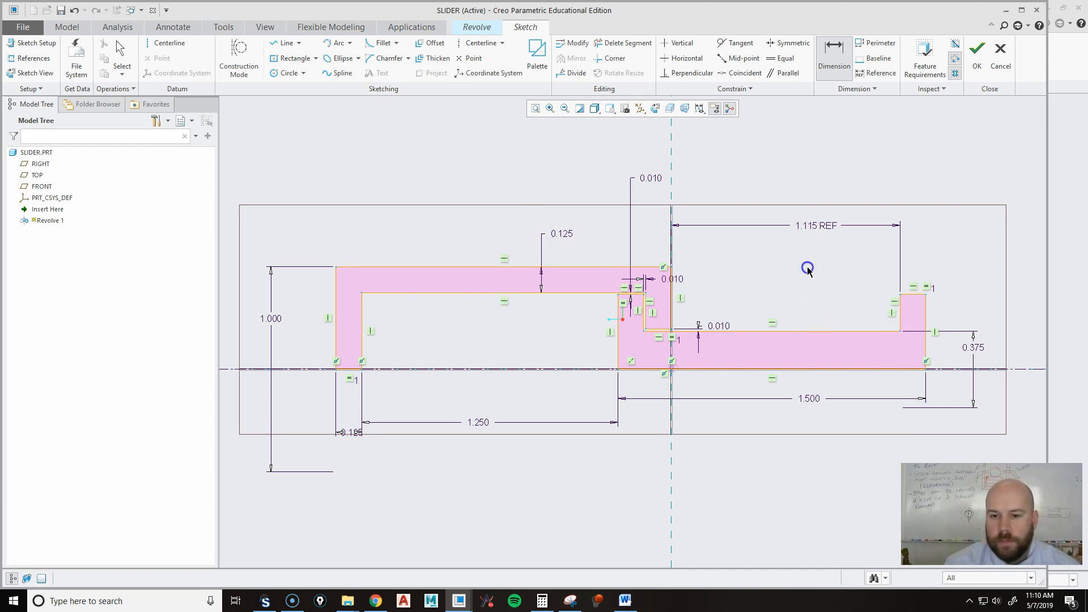
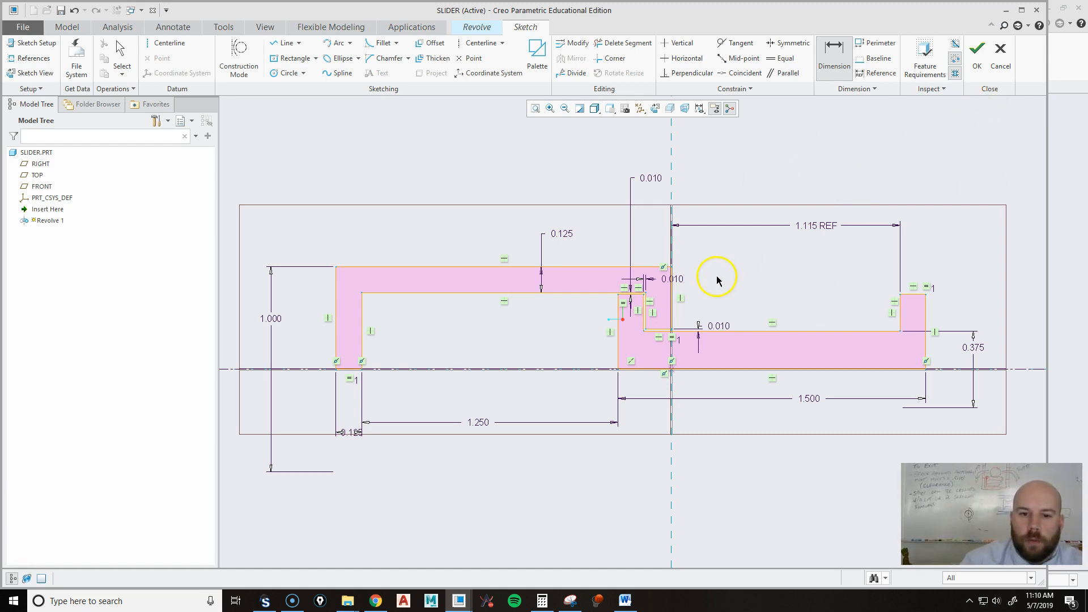
Step: Set all three clearances between the slider and the housing to 0.02
scroll(717, 280, "up", 3)
double_click(644, 258)
type(".02")
key("Return")
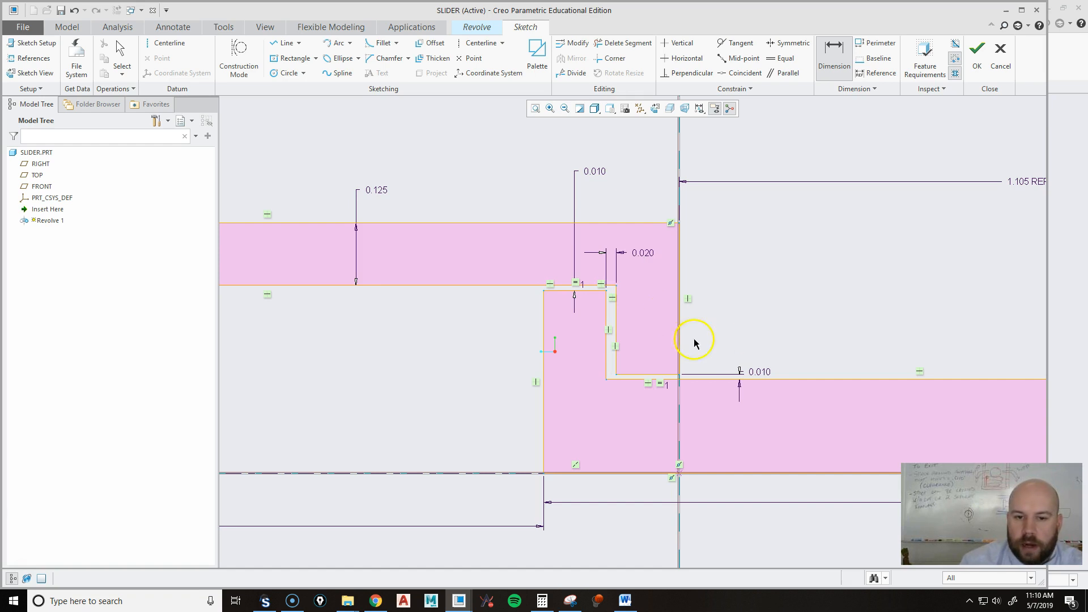
double_click(765, 371)
type(".02")
key("Return")
double_click(595, 172)
type(".02")
key("Return")
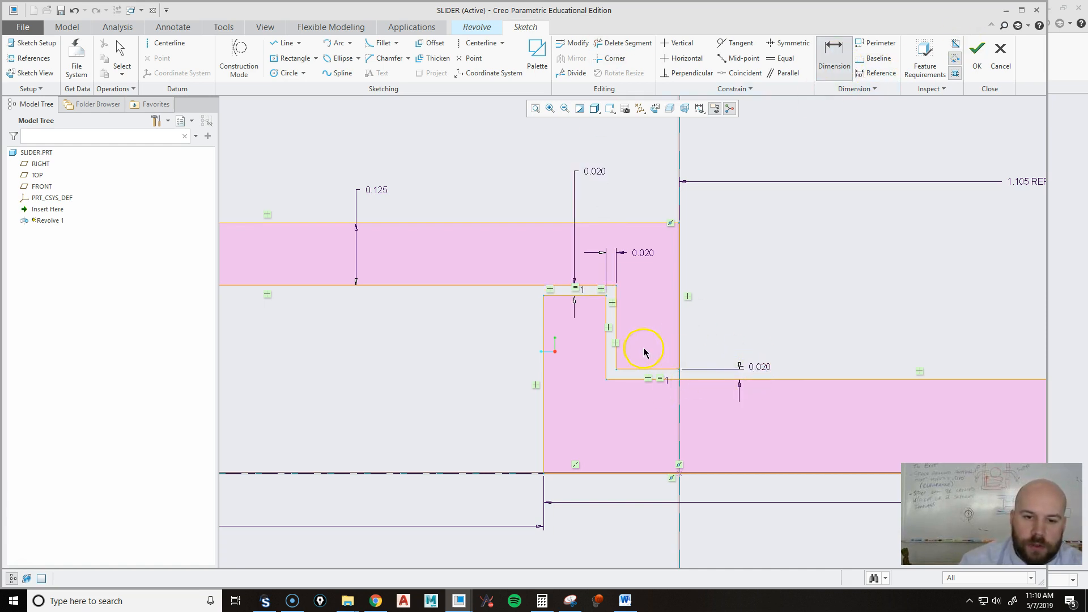
Step: Add a reference dimension for the radial overlap between the slider's inner flange edge and the housing's opening edge
left_click(587, 301)
left_click(638, 371)
middle_click(488, 338)
left_click(1029, 132)
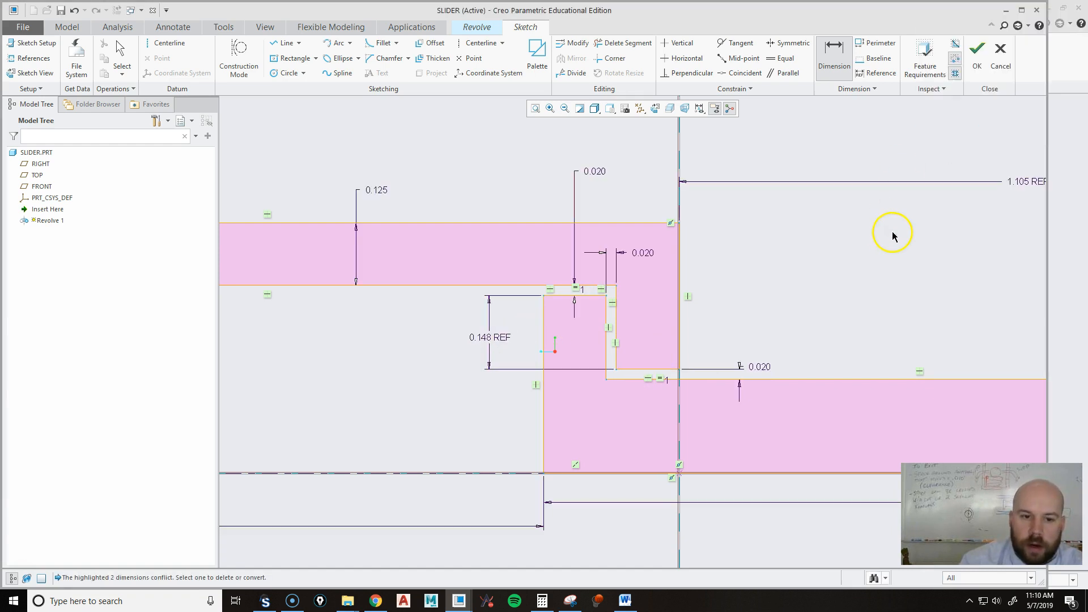
left_click(491, 351)
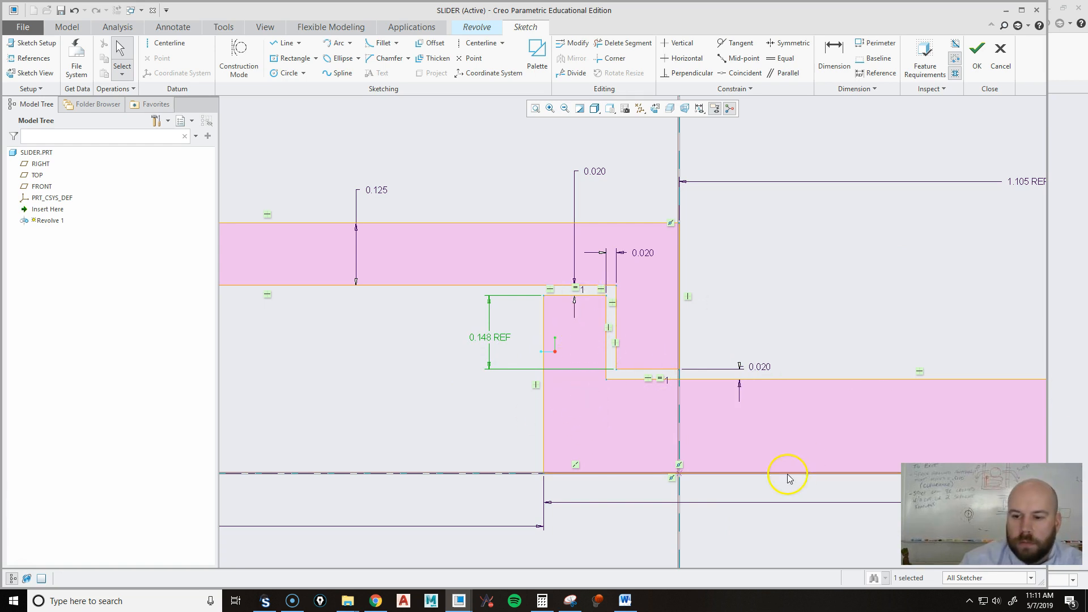
Step: Finish the sketch and complete the 360-degree revolve of the housing and slider profiles
scroll(457, 275, "down", 3)
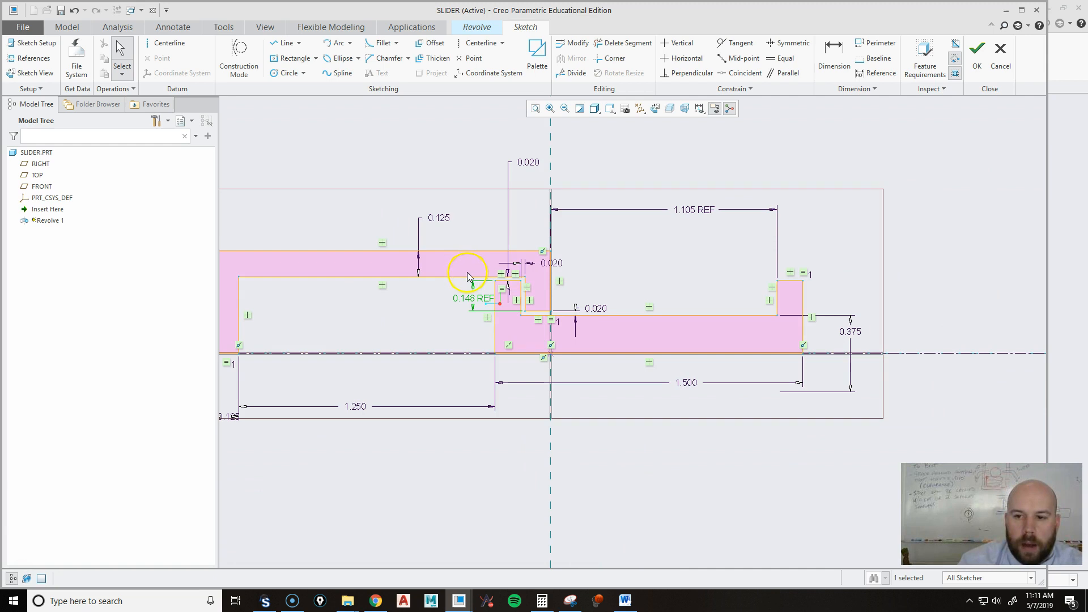
left_click(977, 51)
key("ctrl+d")
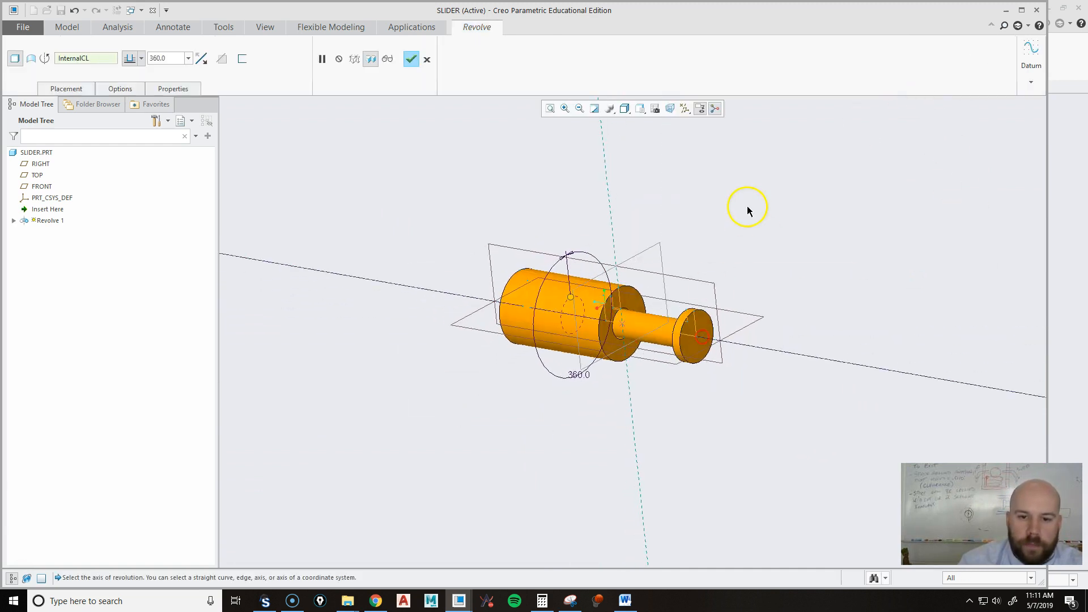
middle_click(747, 212)
Step: Create a planar cross section named A through the RIGHT datum plane to cut the model lengthwise
left_click(656, 109)
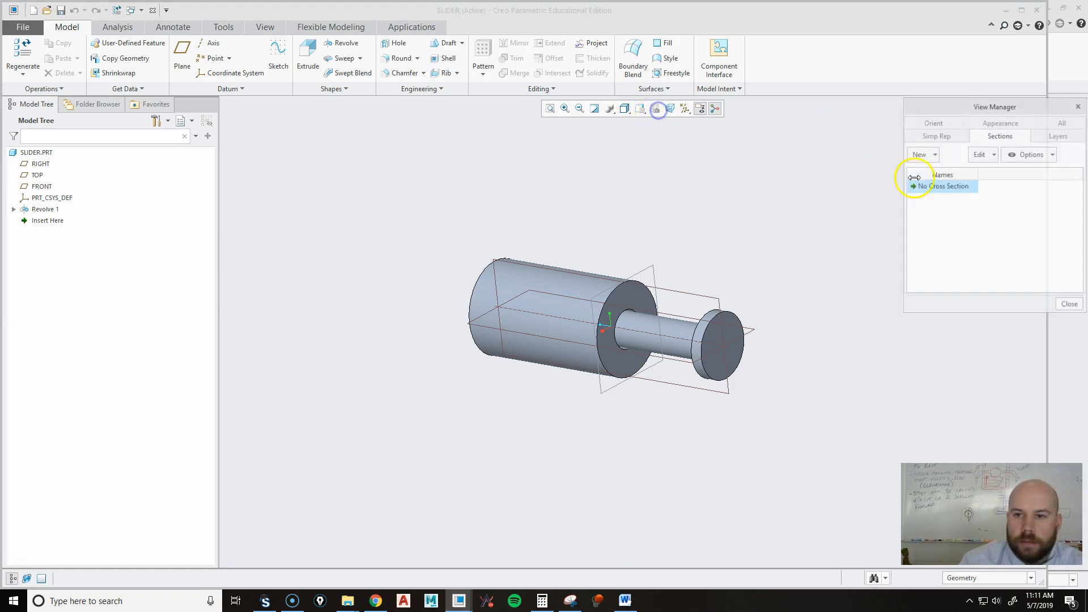
left_click(919, 154)
left_click(913, 168)
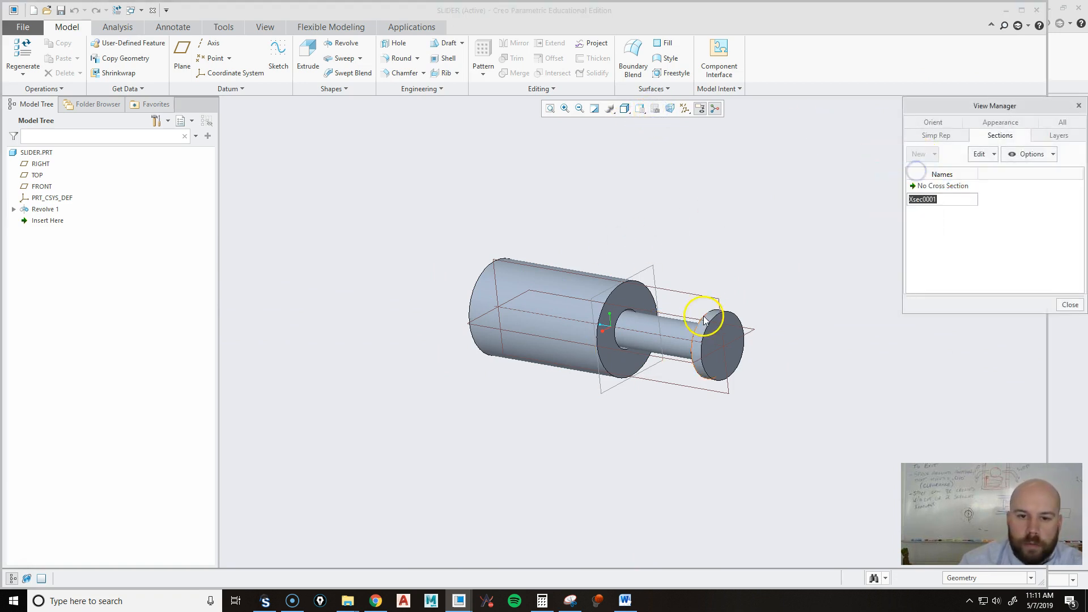
left_click(707, 299)
left_click_drag(942, 199, 863, 194)
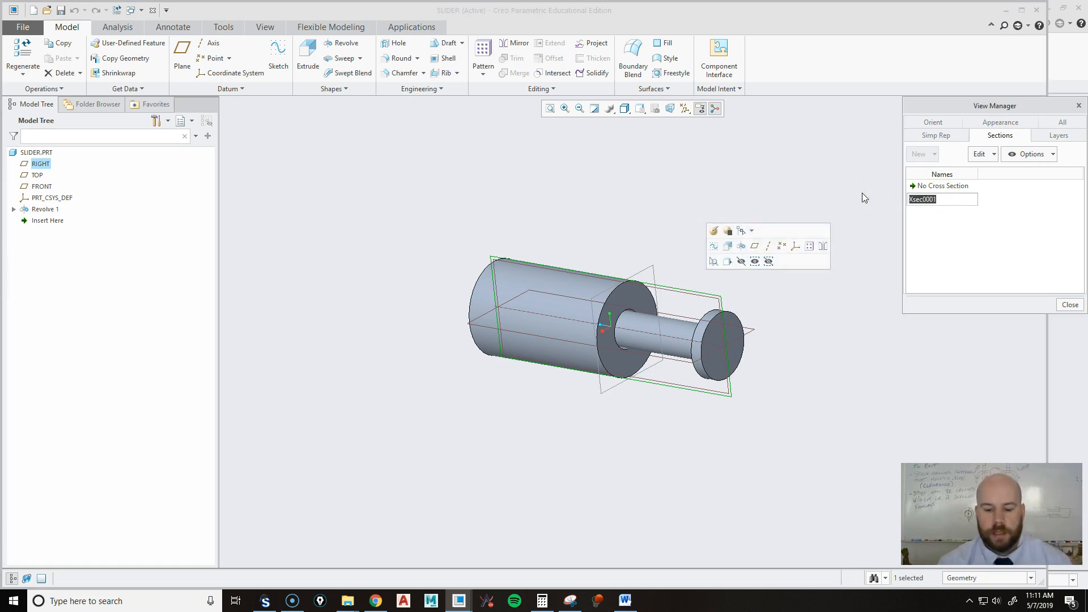
key("Return")
middle_click(746, 204)
left_click(746, 196)
Step: Place a radial hole on the housing's outer cylinder, using the TOP plane and the closed end face as offset references
middle_click_drag(685, 309, 727, 284)
scroll(746, 300, "up", 2)
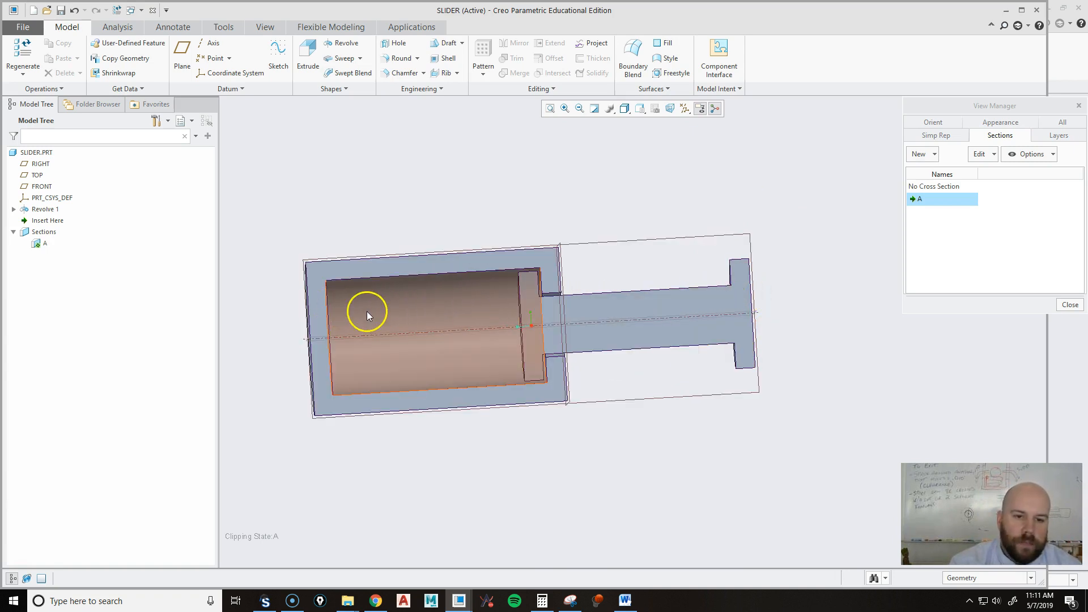
middle_click_drag(521, 162, 689, 333)
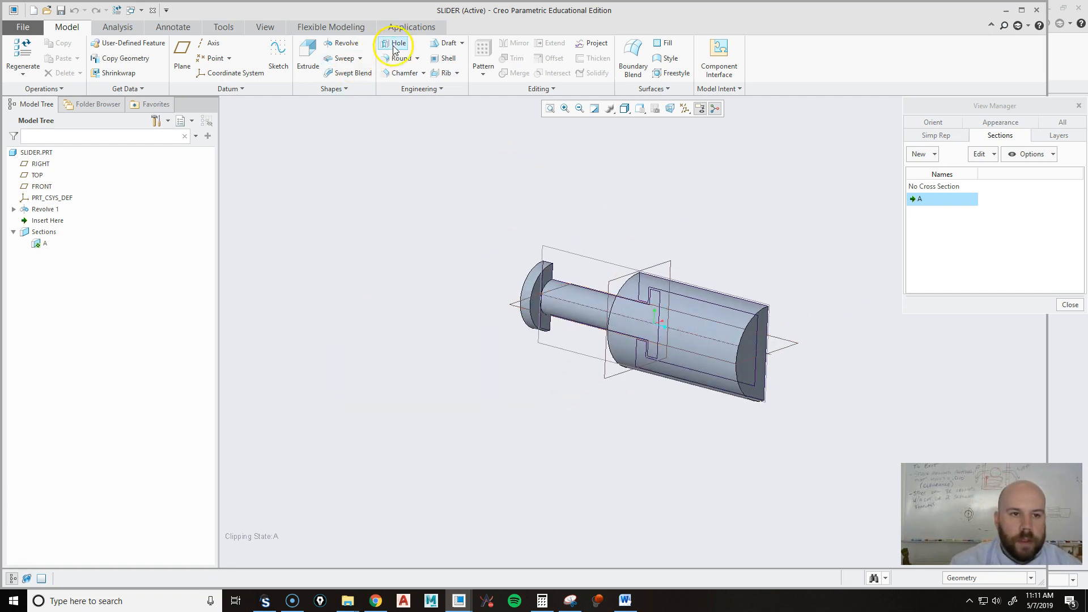
left_click(395, 43)
left_click(701, 350)
scroll(686, 363, "up", 3)
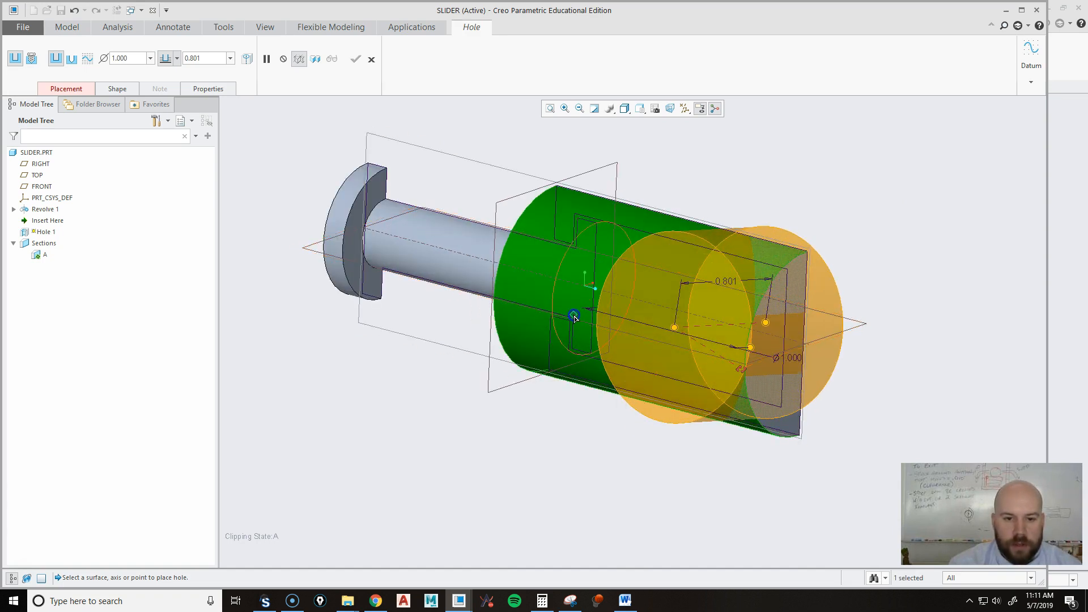
left_click_drag(574, 324, 575, 324)
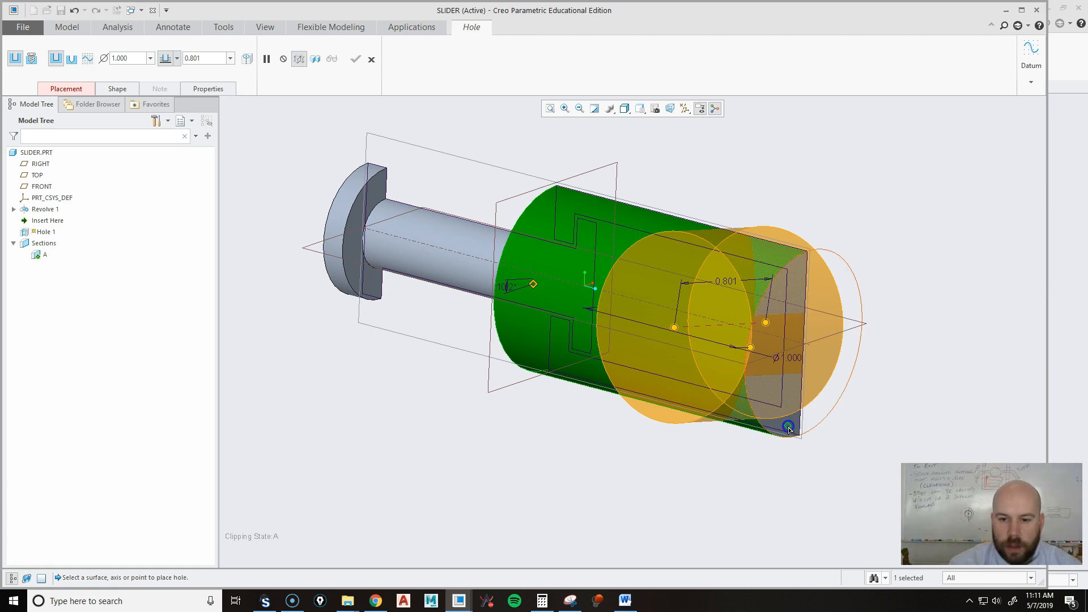
left_click_drag(788, 426, 788, 427)
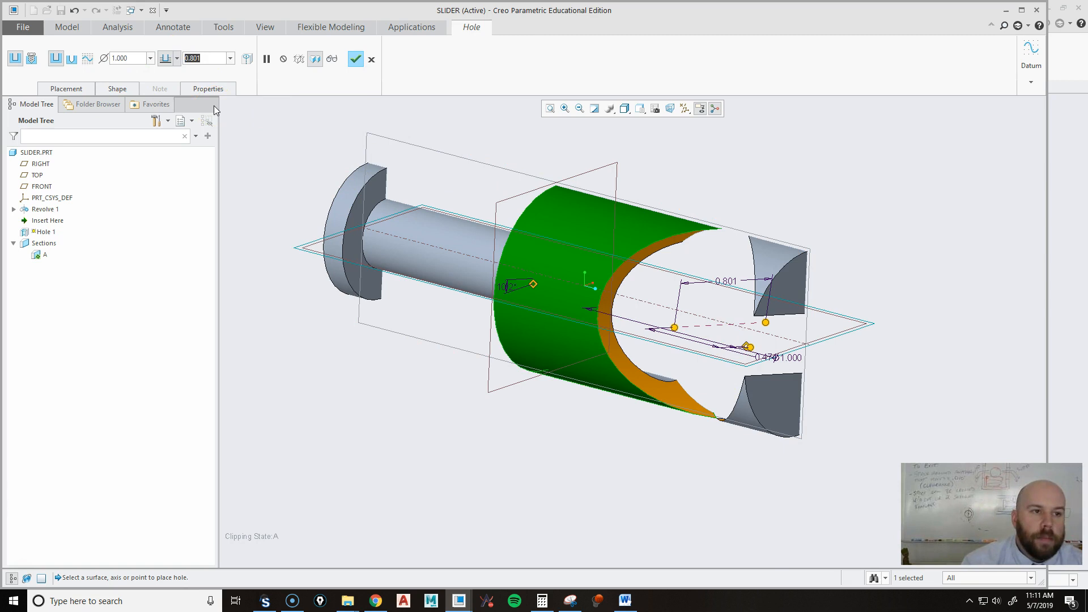
Step: Set the hole's diameter to 0.25 and its axial offset from the closed end face to 0.5
left_click(126, 57)
type(".25")
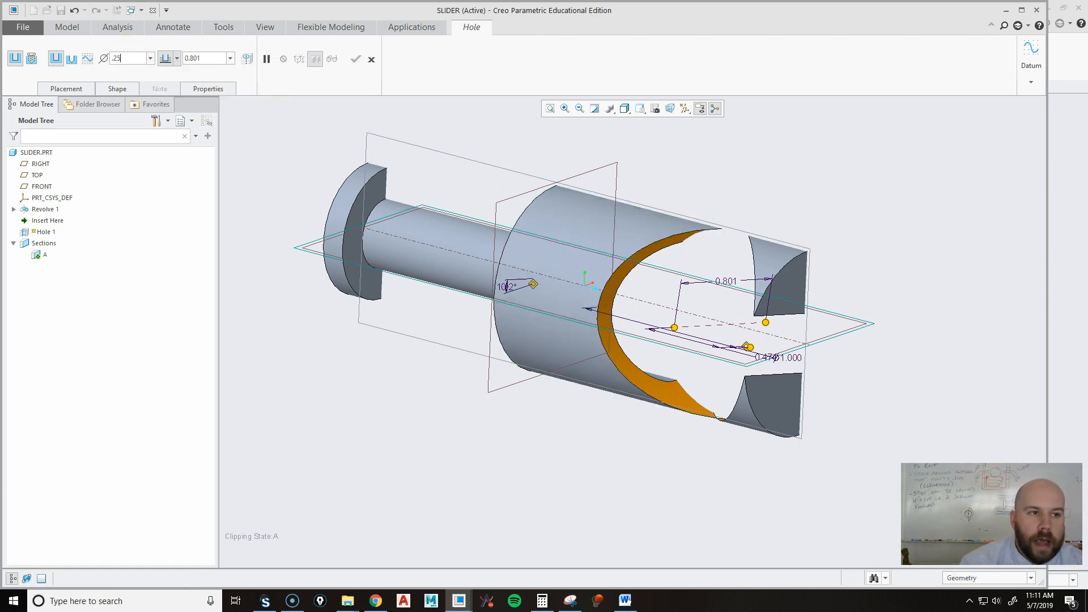
key("Return")
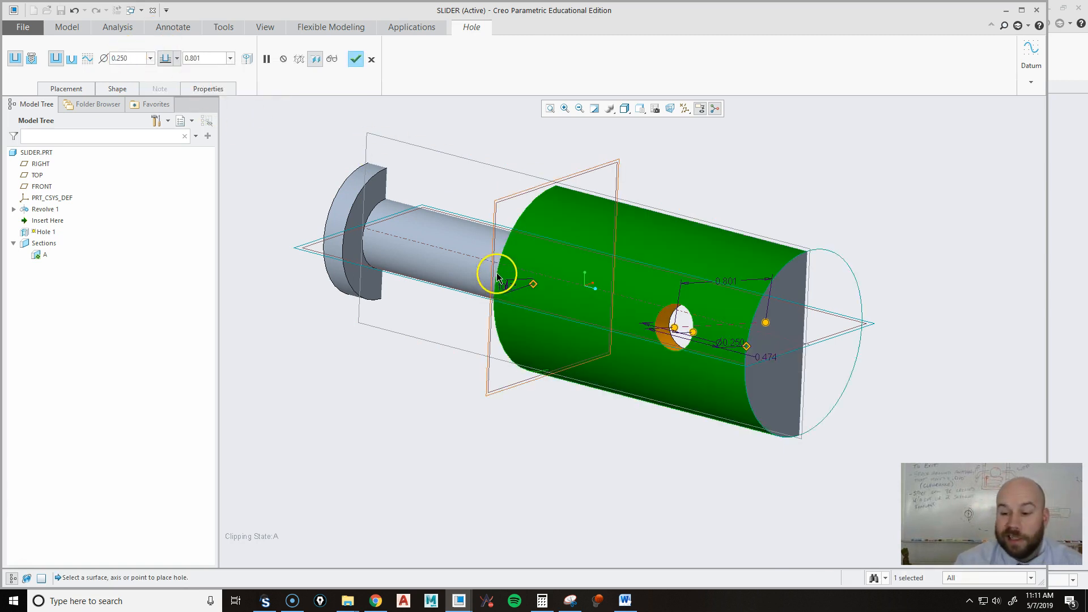
mouse_move(564, 335)
middle_mouse_down()
mouse_move(529, 320)
mouse_move(555, 340)
mouse_move(544, 336)
middle_mouse_up()
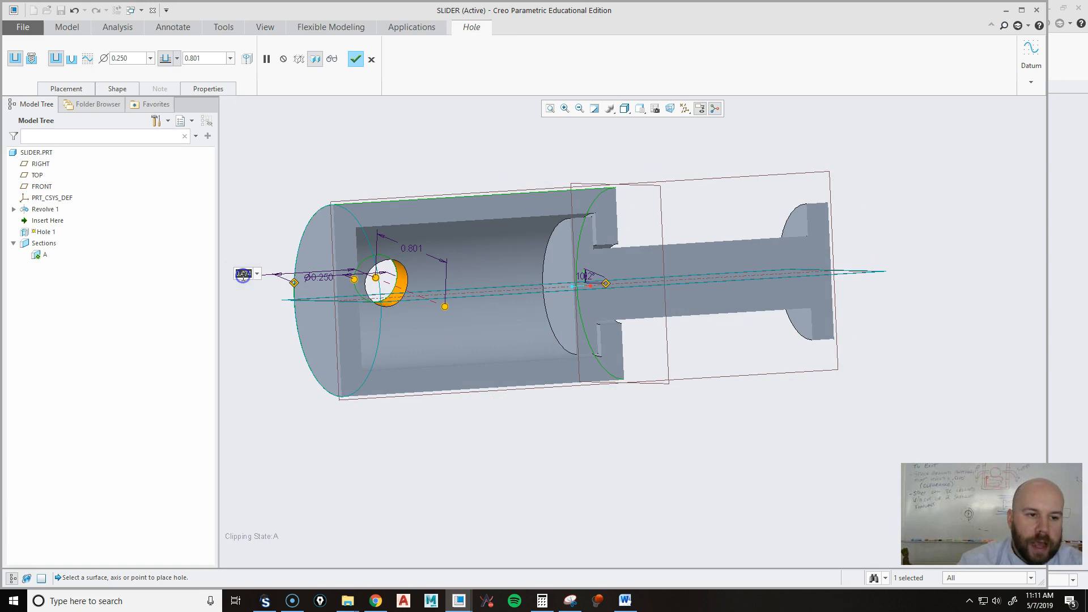
type("0.5")
key("Return")
middle_click_drag(295, 301, 481, 330)
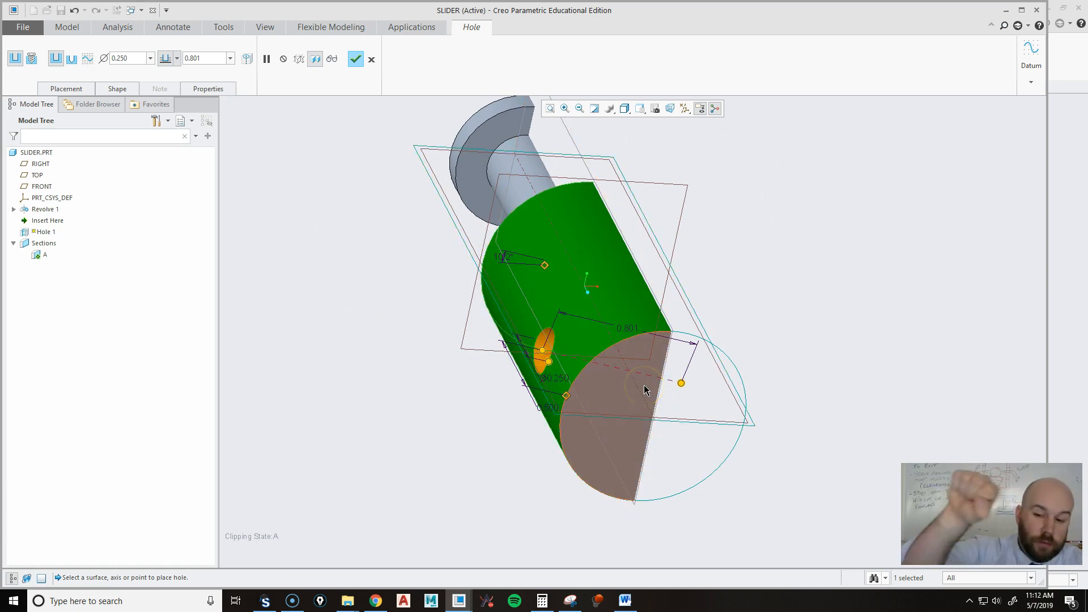
Step: Set the hole's angle from the TOP plane to 0, make its depth through all, and complete it
middle_click_drag(645, 390, 580, 357)
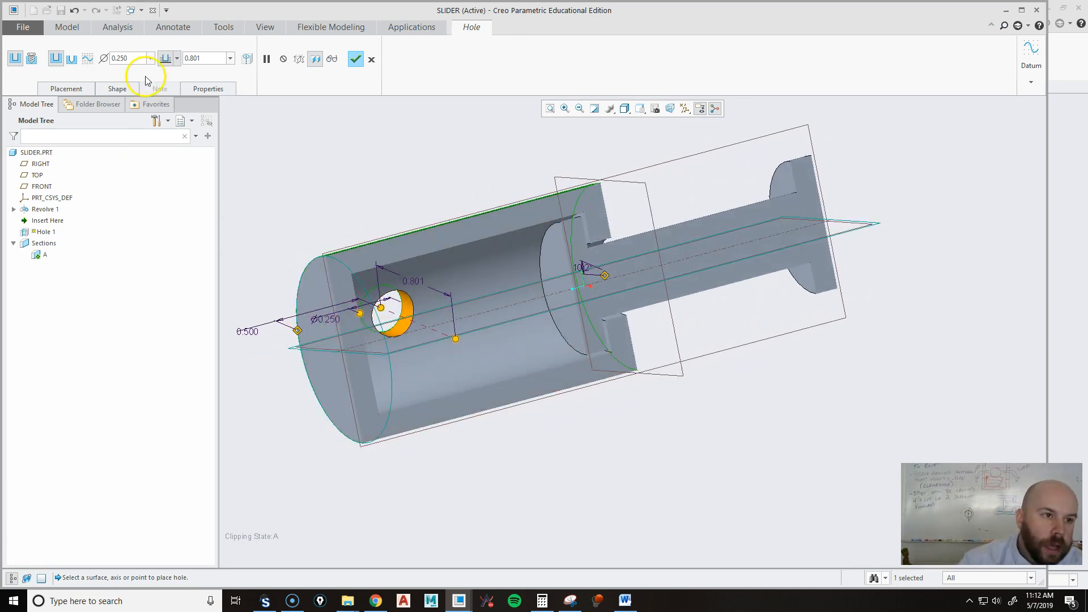
left_click(68, 91)
left_click(145, 177)
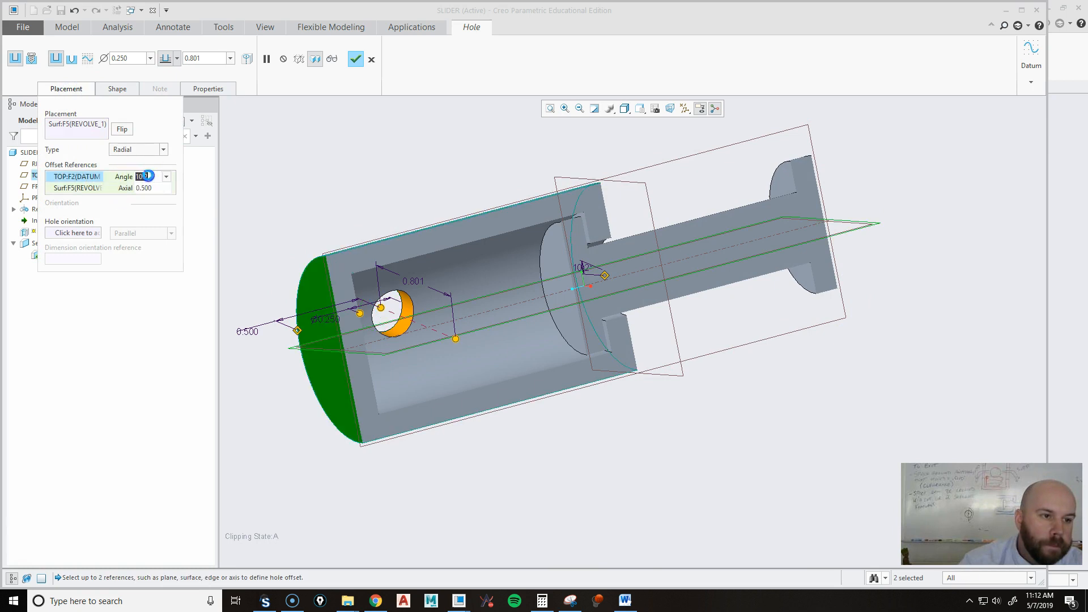
type("0")
key("Return")
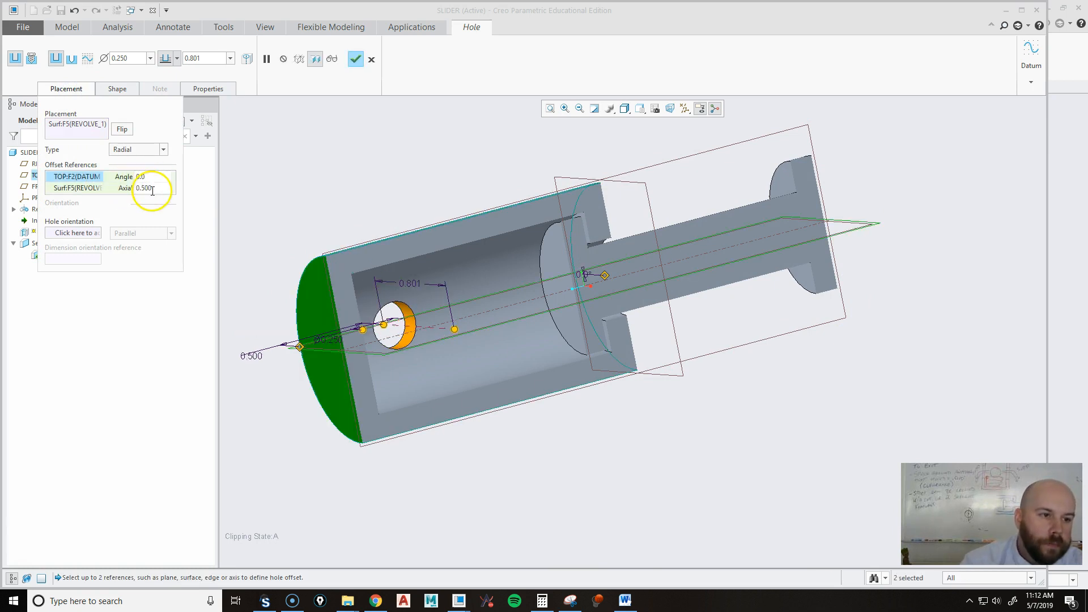
left_click(177, 59)
left_click(166, 112)
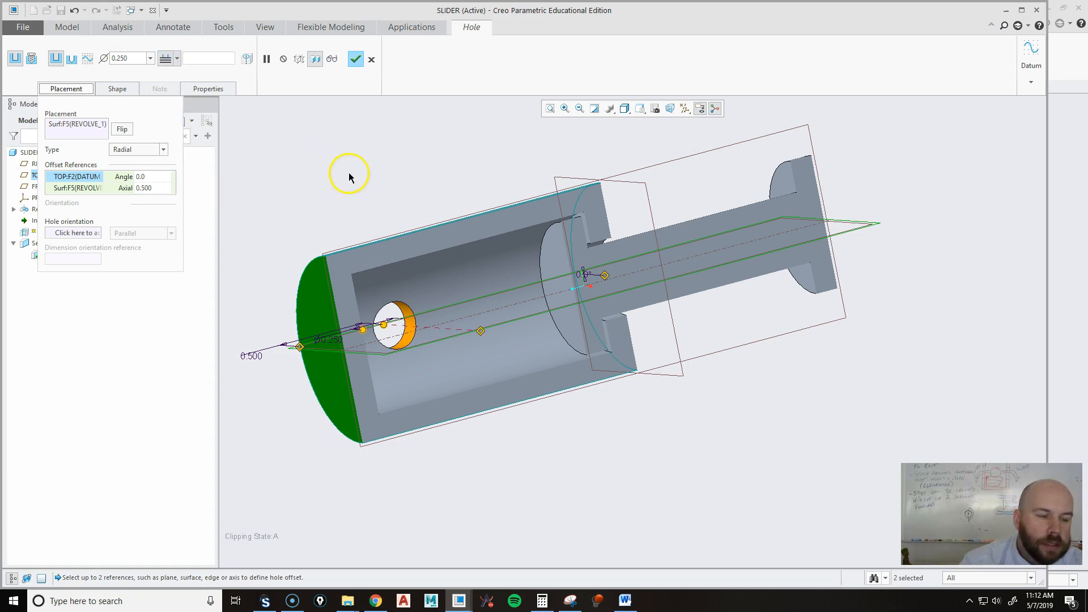
middle_click(341, 151)
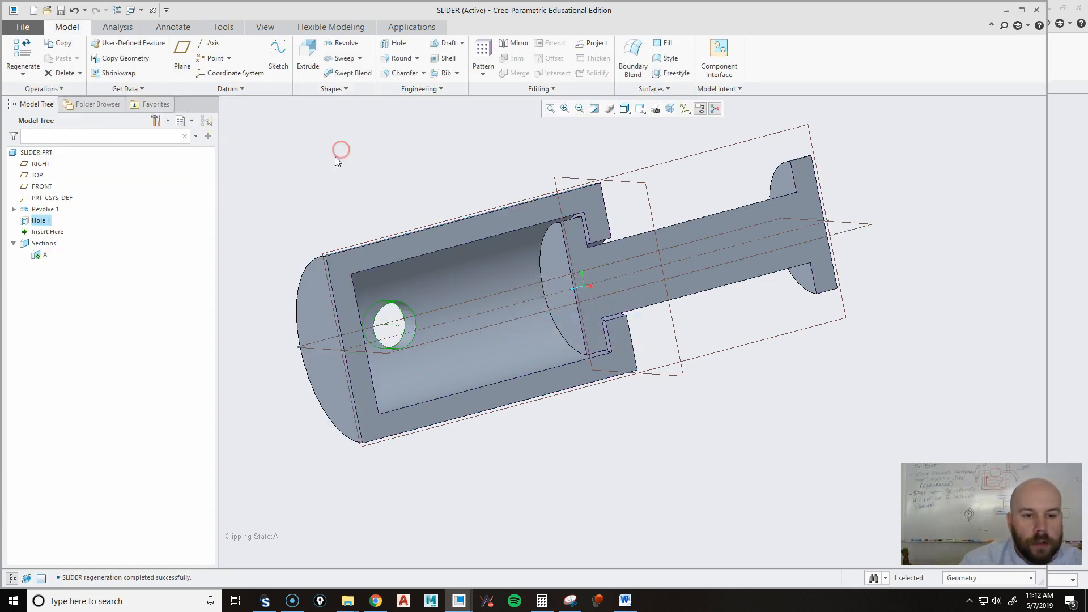
Step: Pattern the hole around the housing's central axis with 8 instances spread evenly over 360 degrees
right_click(338, 169)
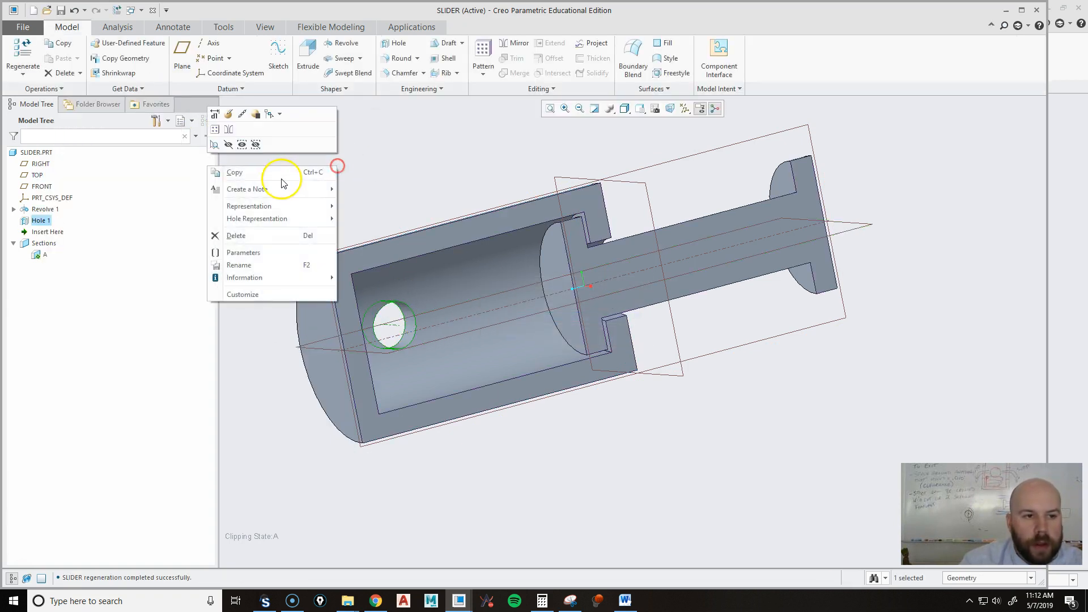
left_click(223, 131)
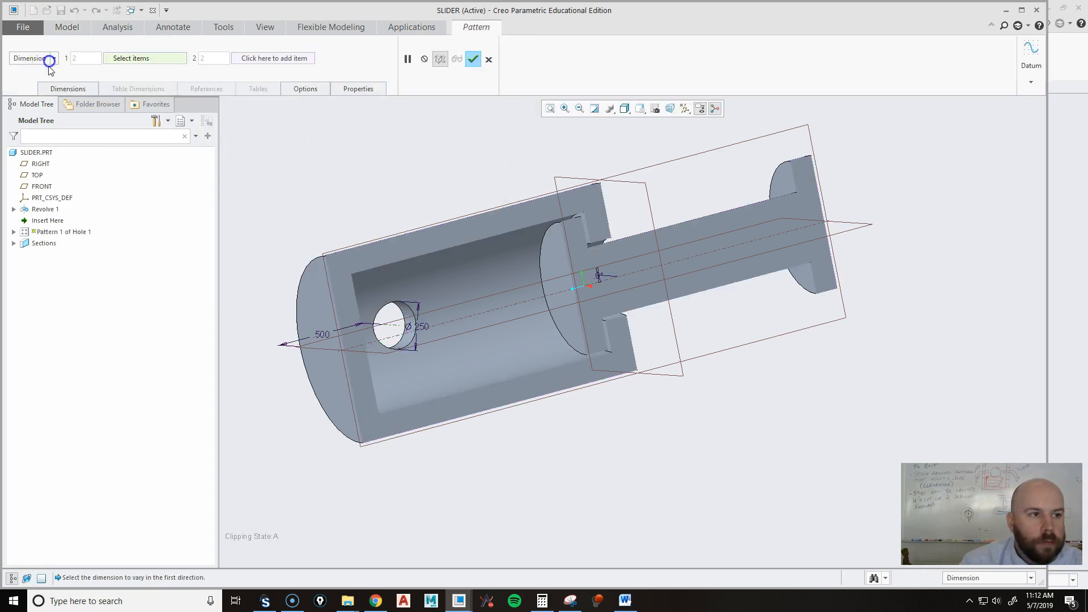
left_click(32, 61)
left_click(26, 86)
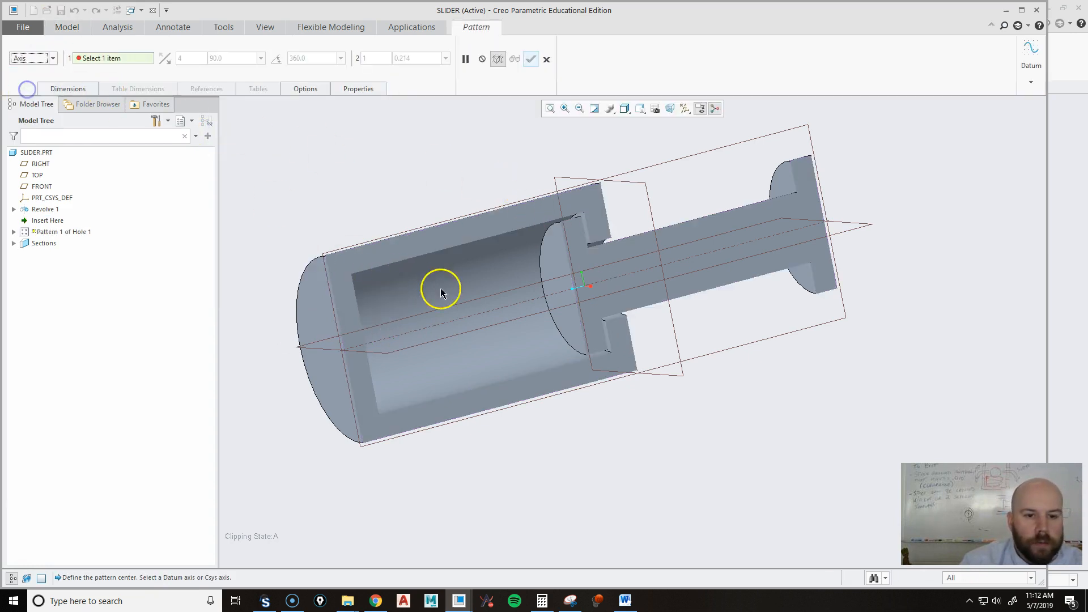
left_click(487, 316)
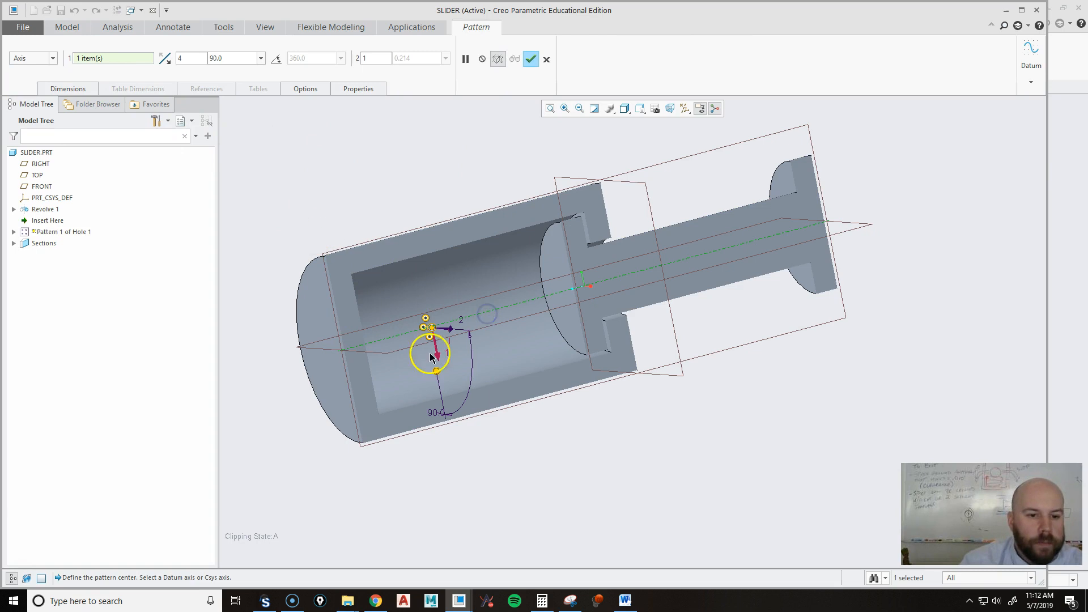
left_click(275, 59)
left_click(195, 61)
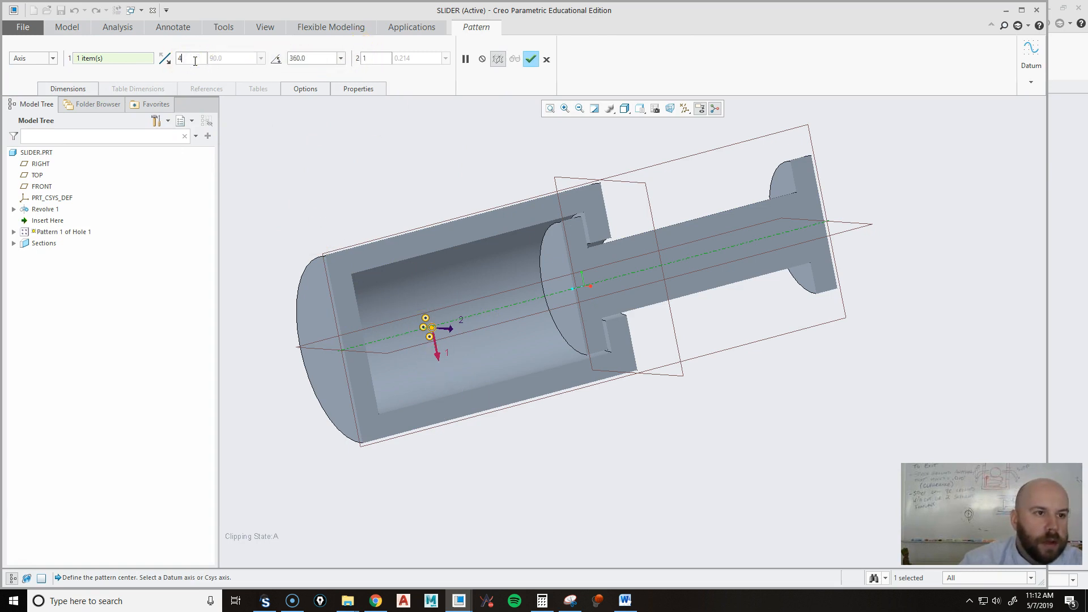
type("8")
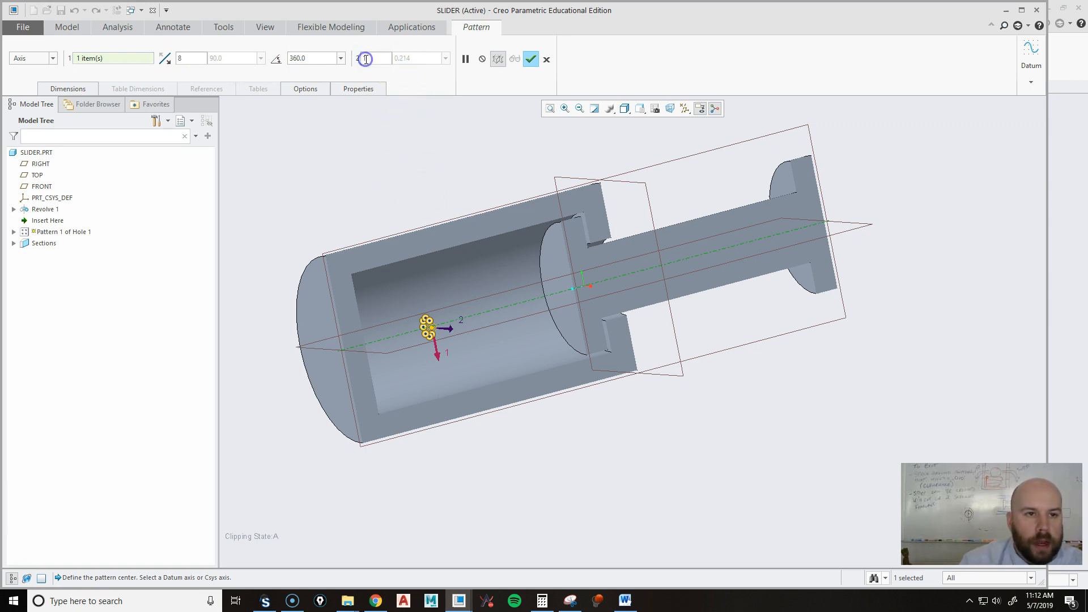
middle_click(368, 169)
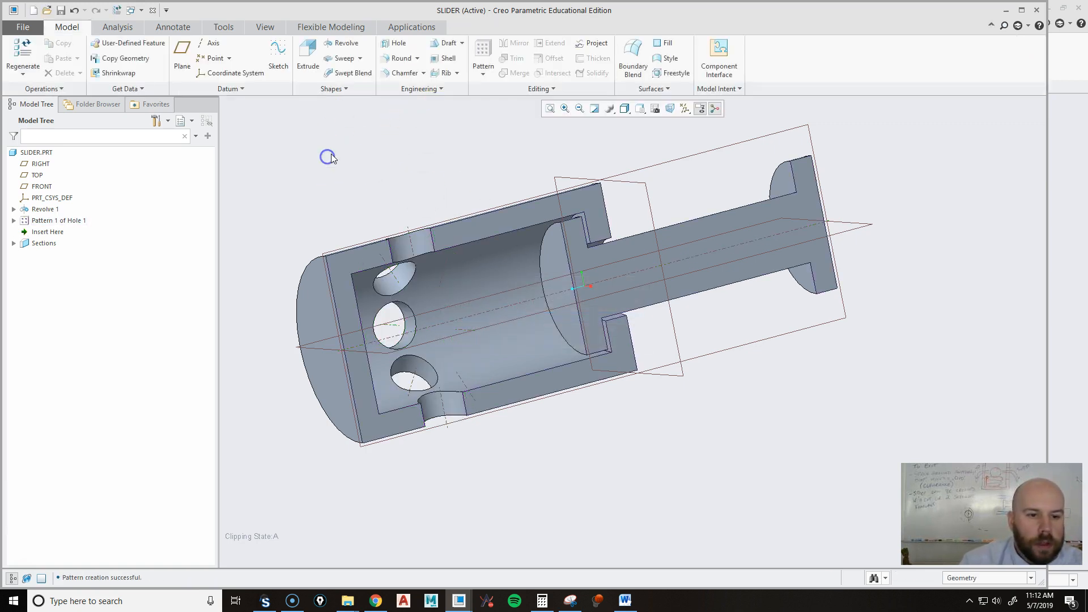
Step: Pattern the ring of holes along the housing axis, using its 0.500 axial offset as the driving dimension, with 2 instances at a 0.5 increment
right_click(48, 224)
left_click(55, 189)
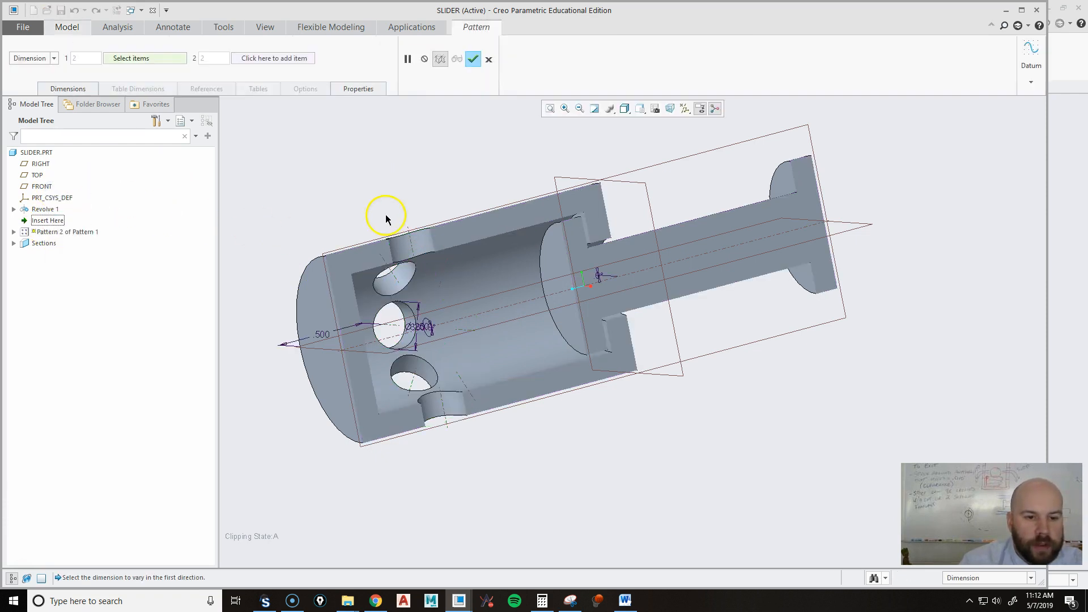
left_click(321, 333)
type(".25")
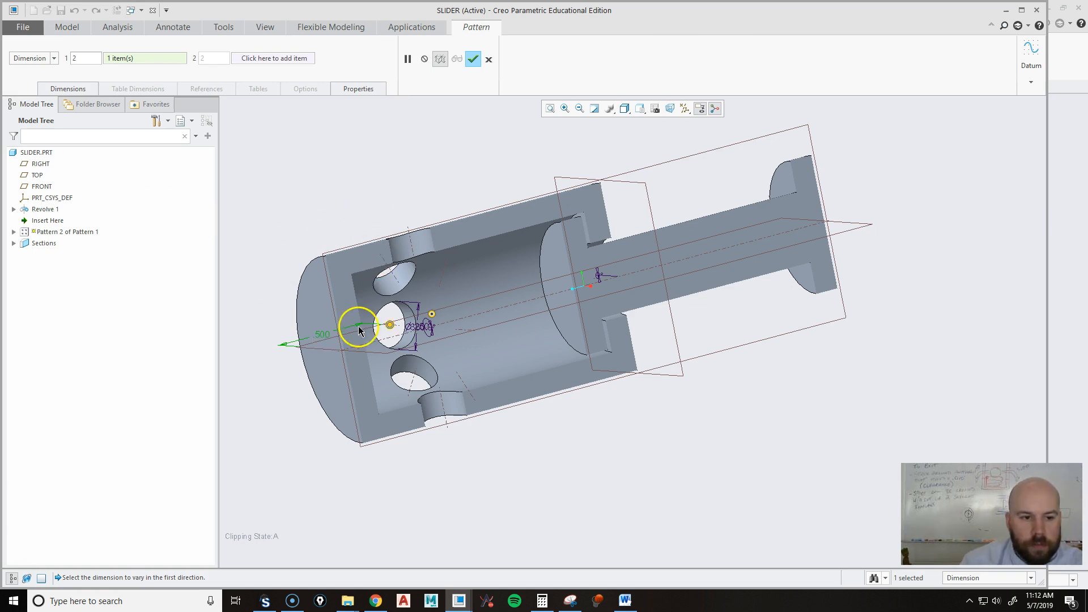
left_click(67, 89)
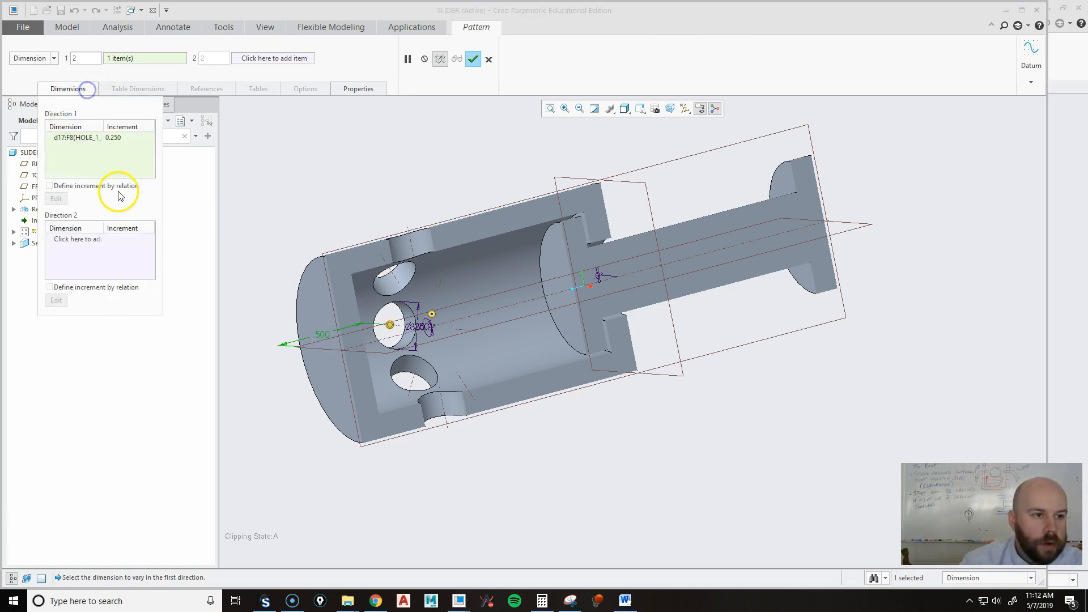
left_click(120, 138)
type(".5")
key("Return")
middle_click(319, 152)
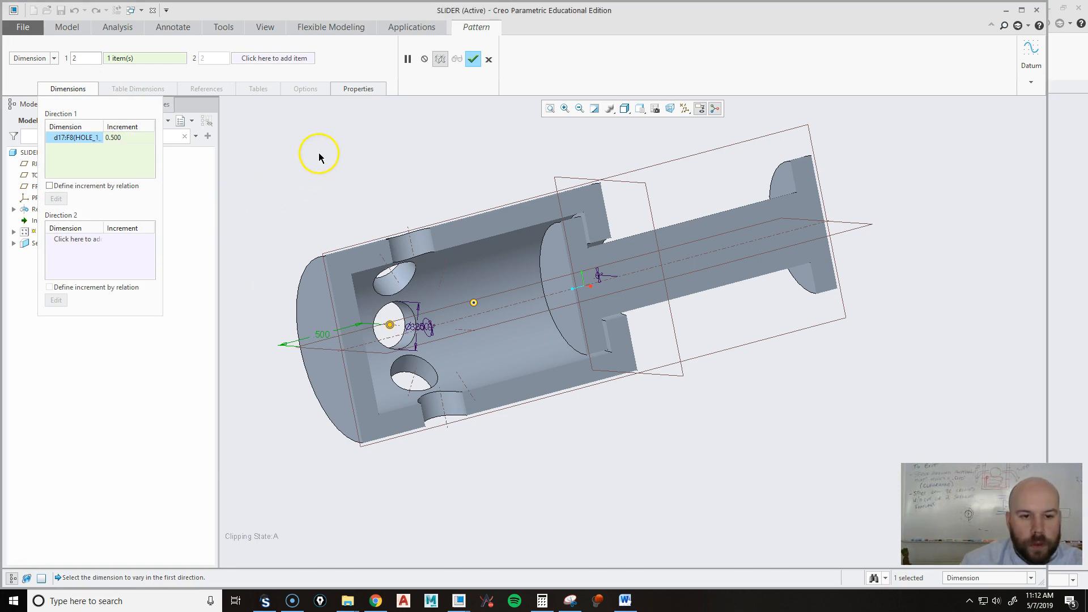
middle_click_drag(562, 334, 542, 235)
middle_click_drag(477, 292, 530, 352)
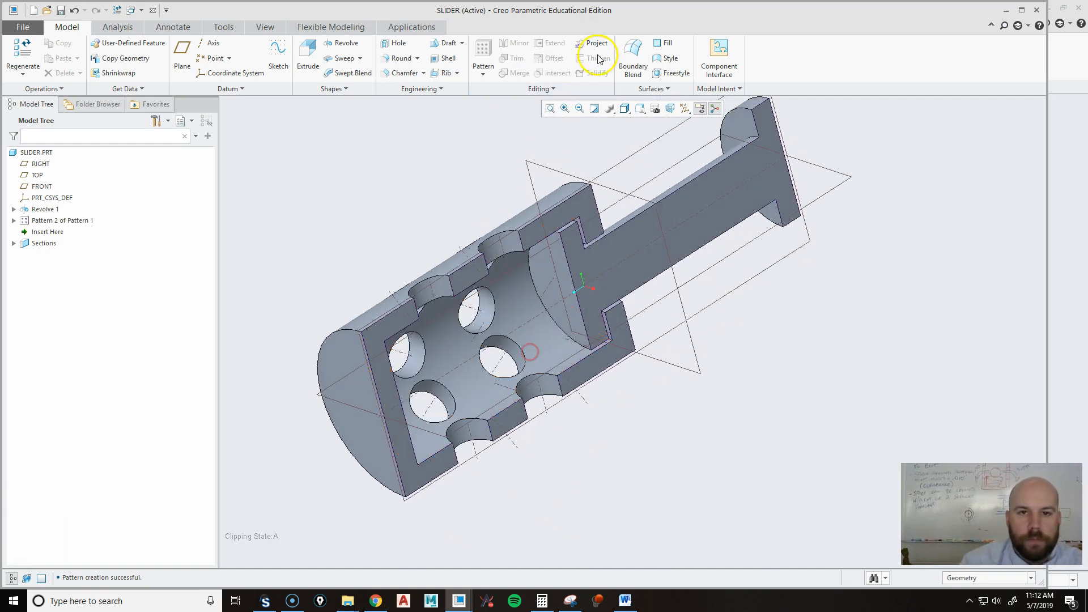
Step: Turn off cross section A and examine the full slider, including both rings of holes and the shaft, from several angles
left_click(655, 108)
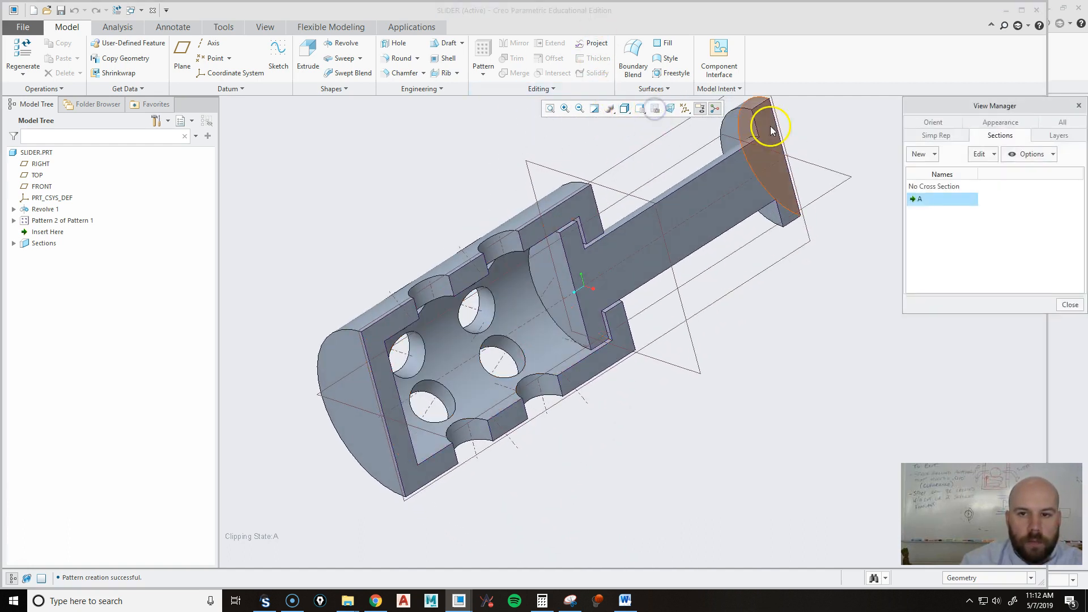
double_click(925, 186)
left_click(1070, 305)
middle_click_drag(716, 458, 521, 426)
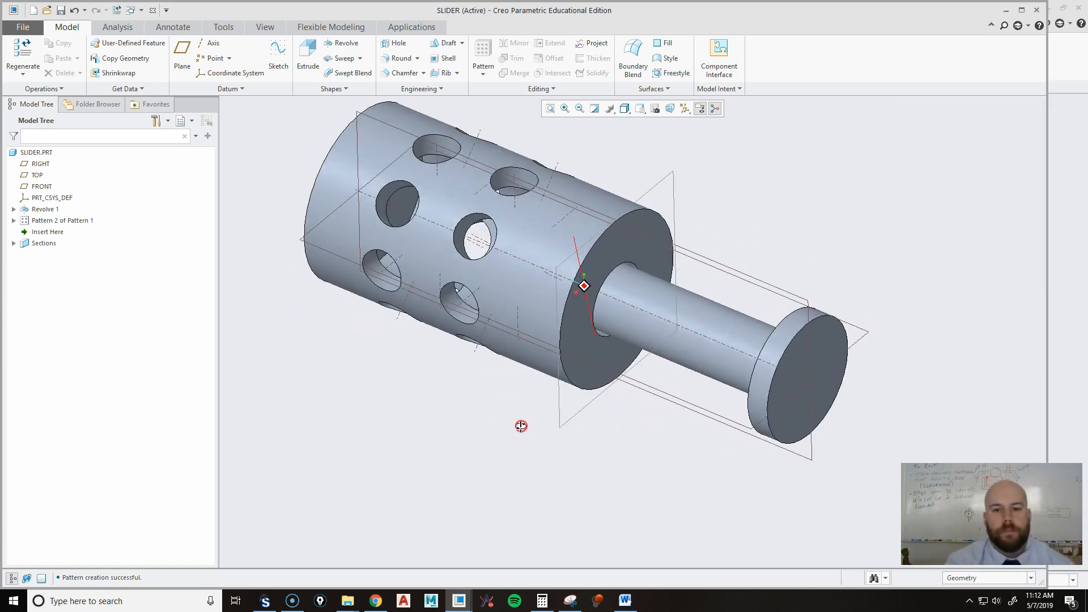
scroll(486, 428, "down", 3)
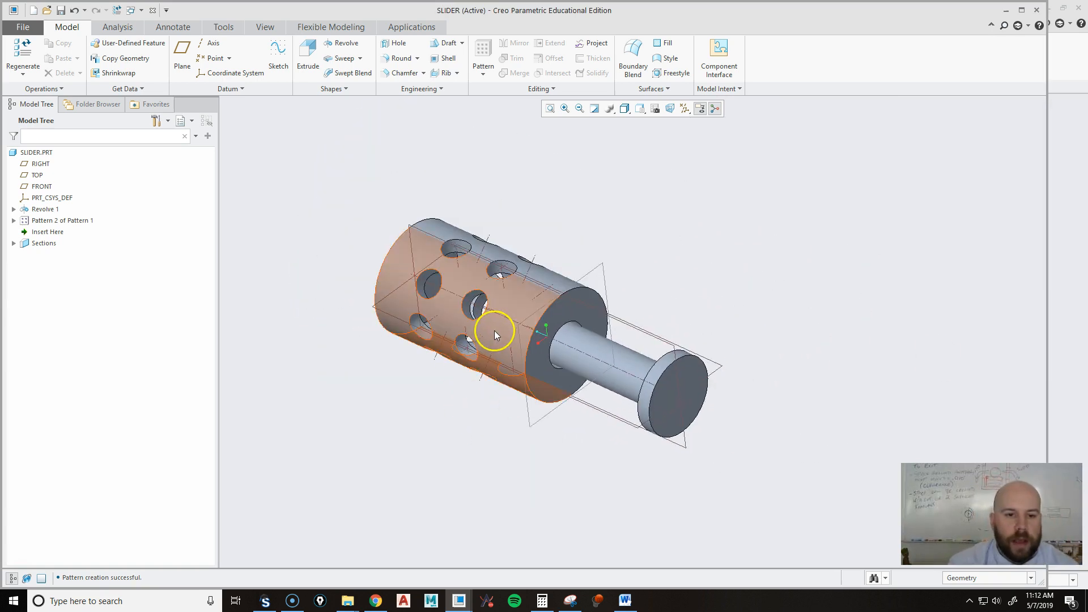
scroll(492, 325, "up", 2)
mouse_move(489, 319)
middle_mouse_down()
mouse_move(575, 340)
mouse_move(483, 355)
mouse_move(560, 334)
mouse_move(578, 338)
mouse_move(564, 347)
mouse_move(576, 357)
mouse_move(540, 376)
mouse_move(377, 365)
middle_mouse_up()
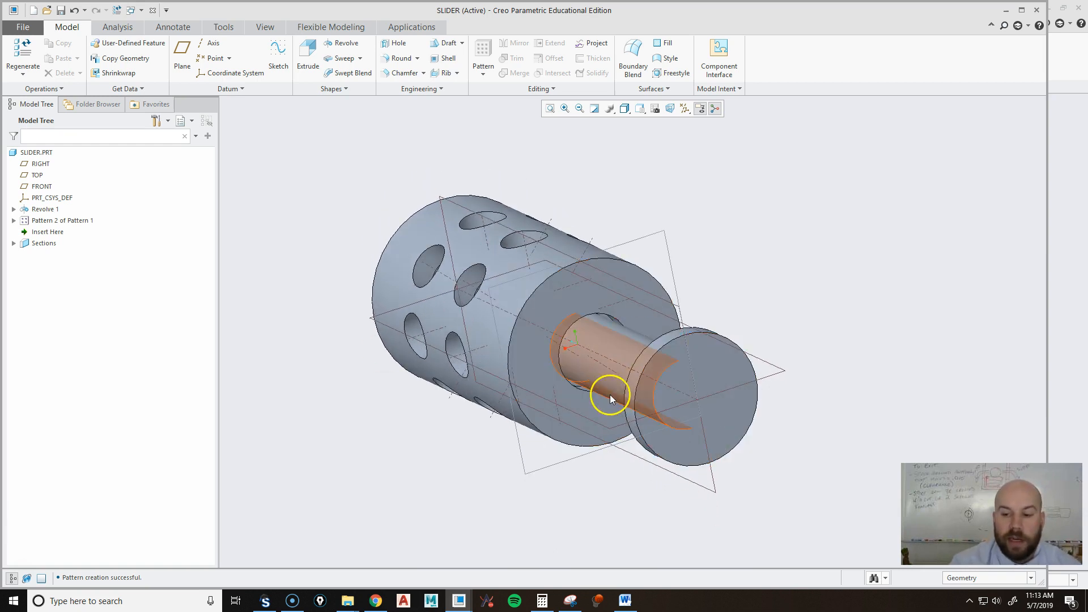
mouse_move(595, 408)
middle_mouse_down()
mouse_move(625, 386)
mouse_move(699, 384)
mouse_move(663, 373)
middle_mouse_up()
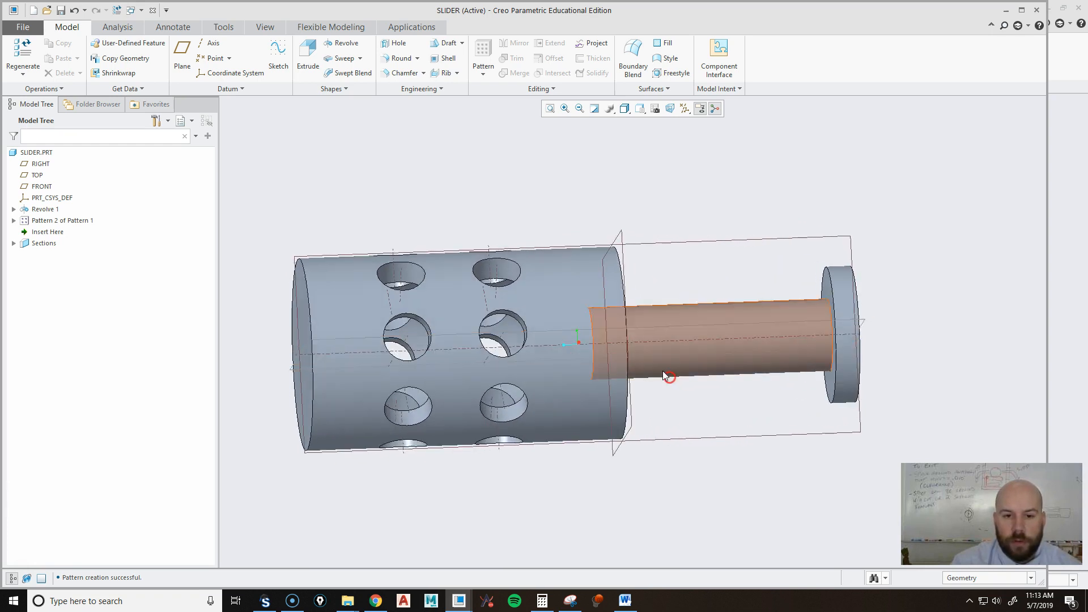
middle_click_drag(767, 389, 706, 398)
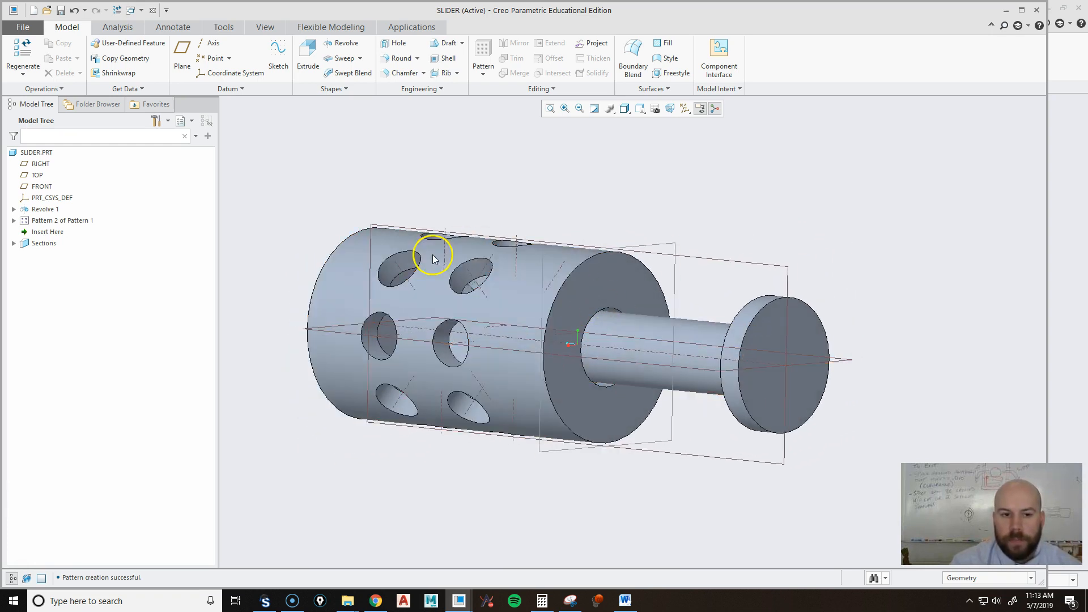
middle_click_drag(621, 350, 759, 322)
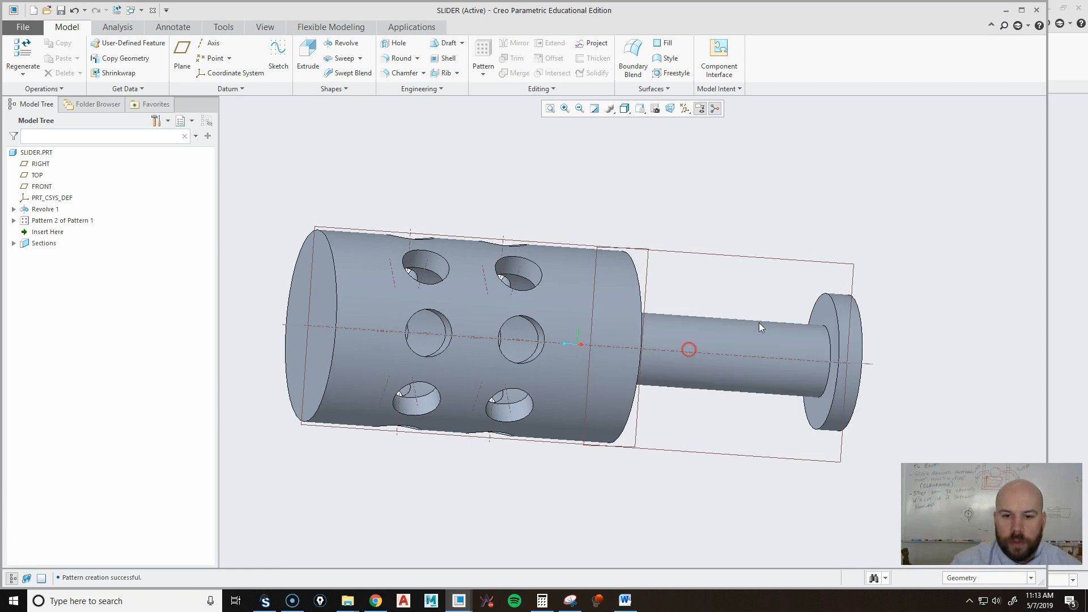
middle_click_drag(671, 352, 576, 301)
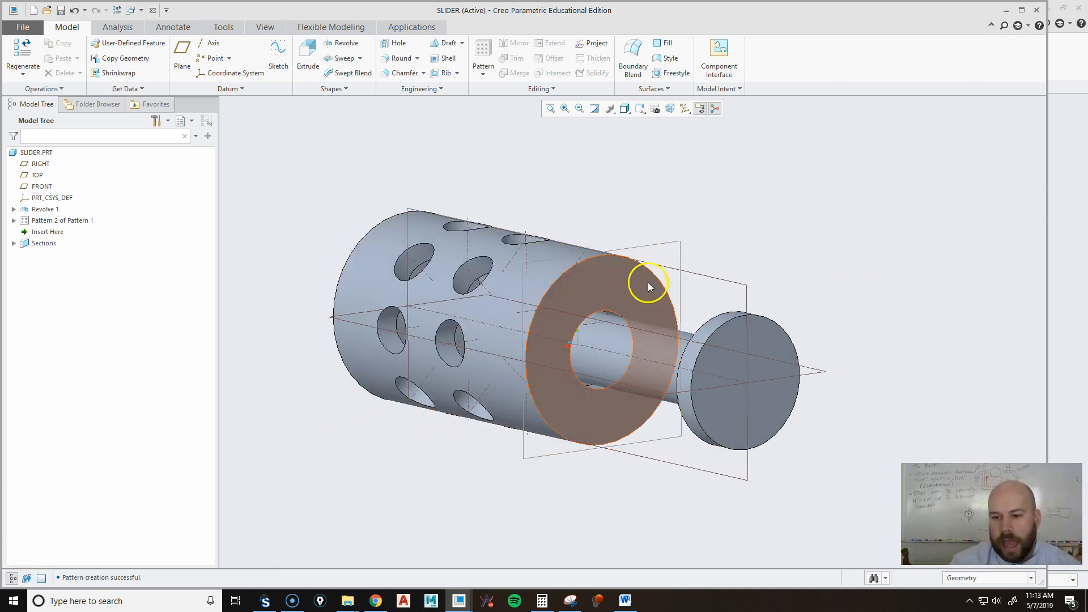
middle_click_drag(665, 346, 743, 340)
Step: Reactivate cross section A, inspect the cut interior, and return the model to its default orientation
left_click(656, 111)
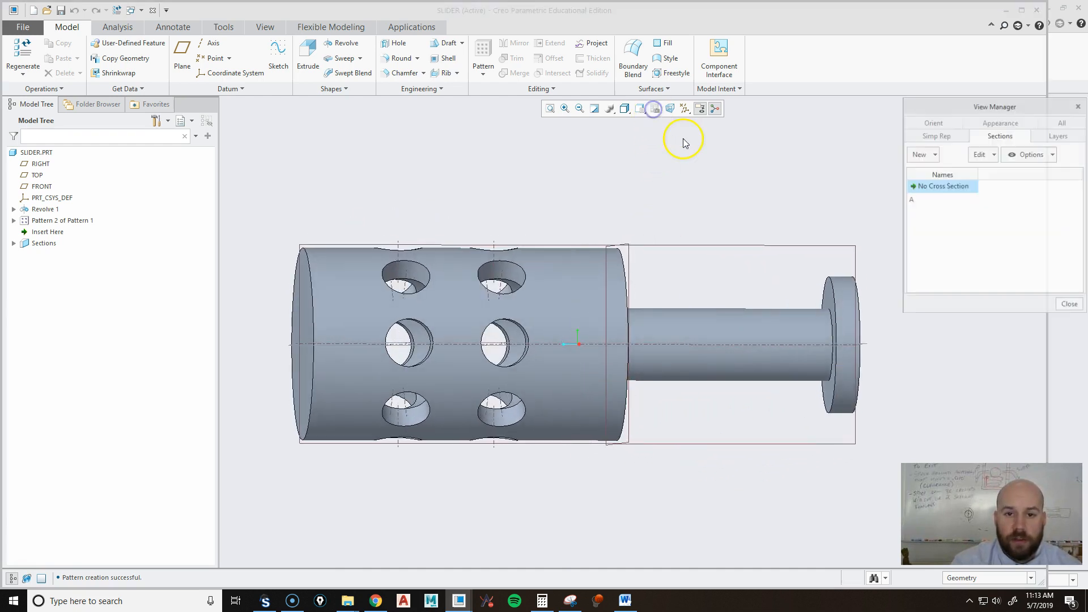
double_click(922, 200)
mouse_move(598, 335)
middle_mouse_down()
mouse_move(576, 342)
mouse_move(600, 340)
middle_mouse_up()
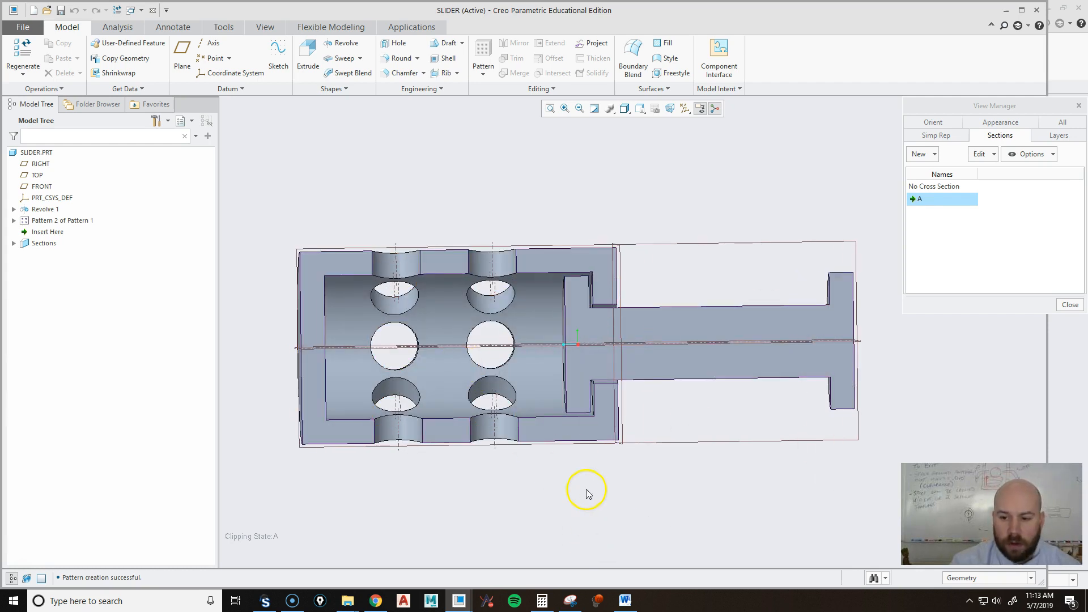
middle_click_drag(485, 403, 519, 430)
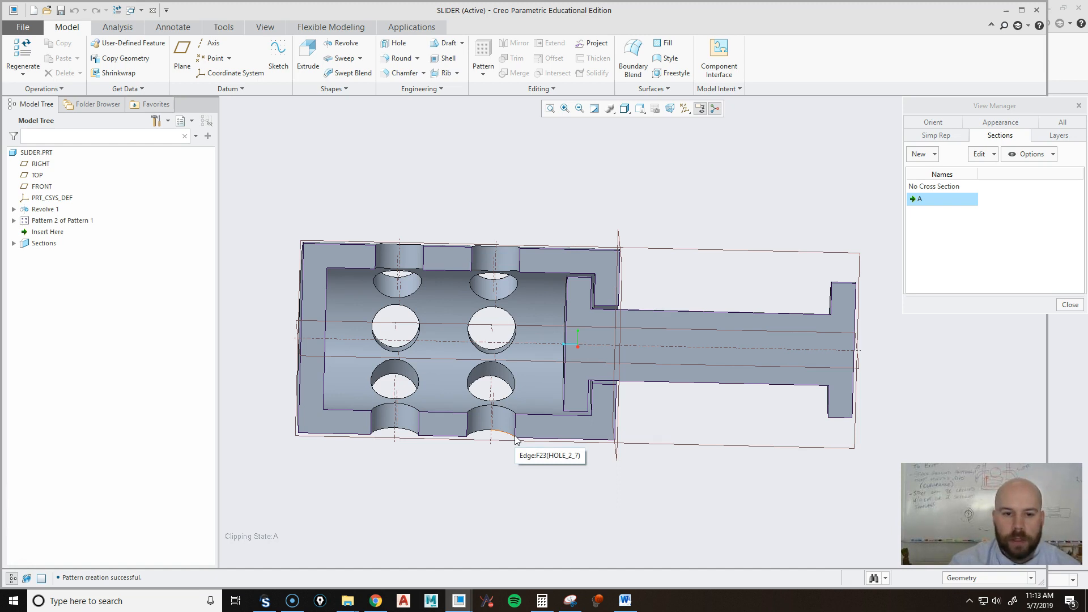
middle_click_drag(591, 458, 688, 483)
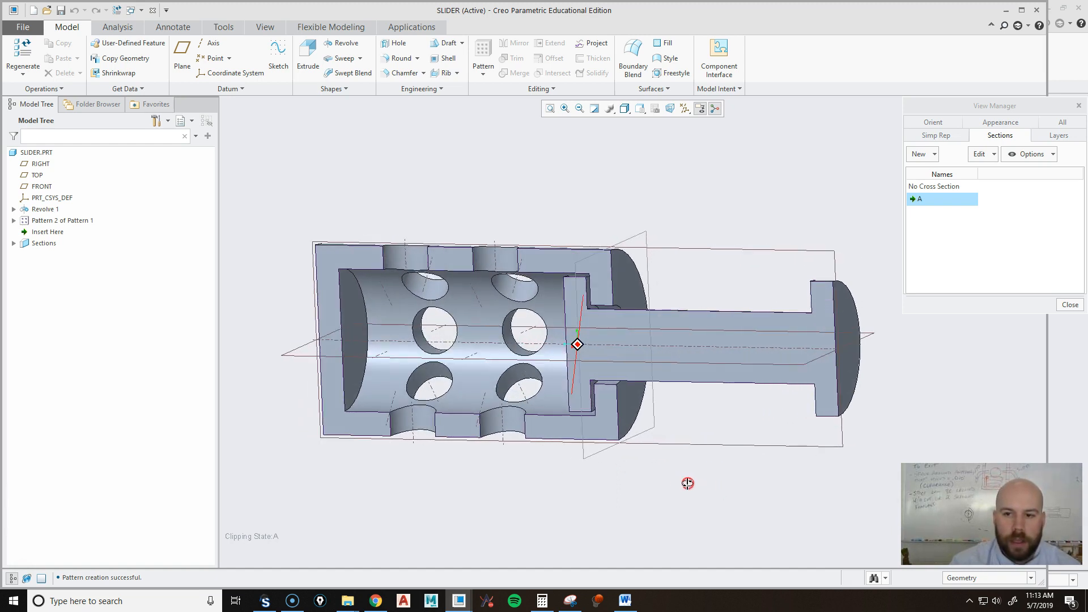
left_click(1071, 305)
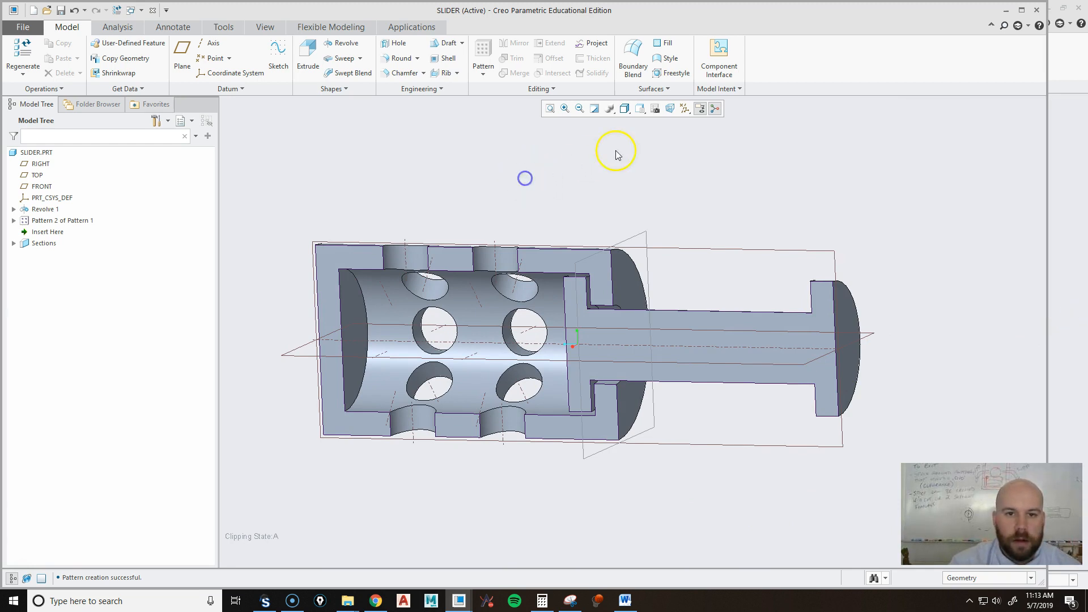
left_click(640, 110)
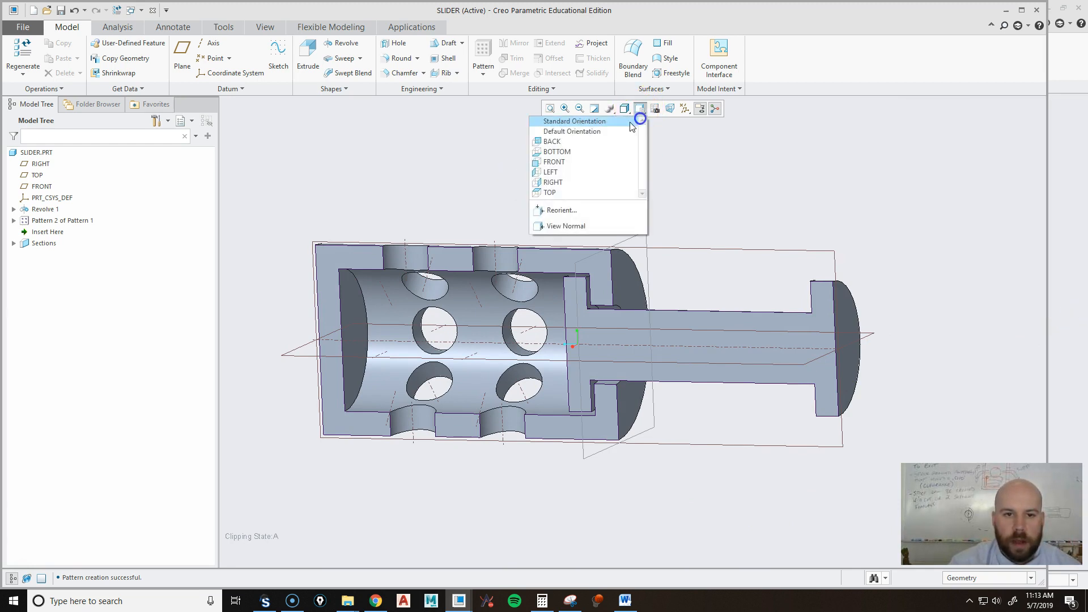
left_click(615, 129)
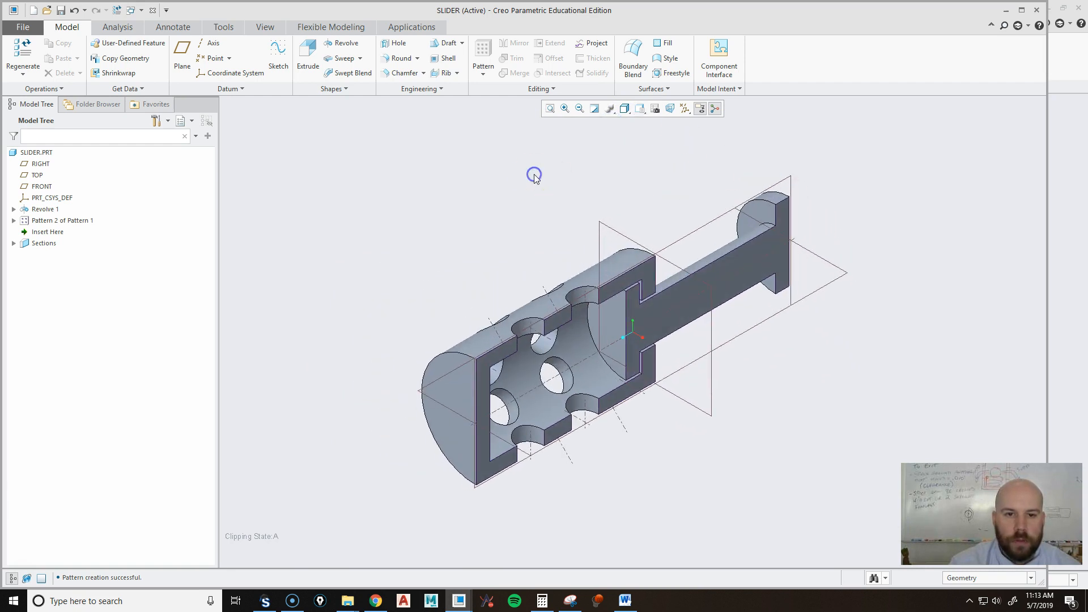